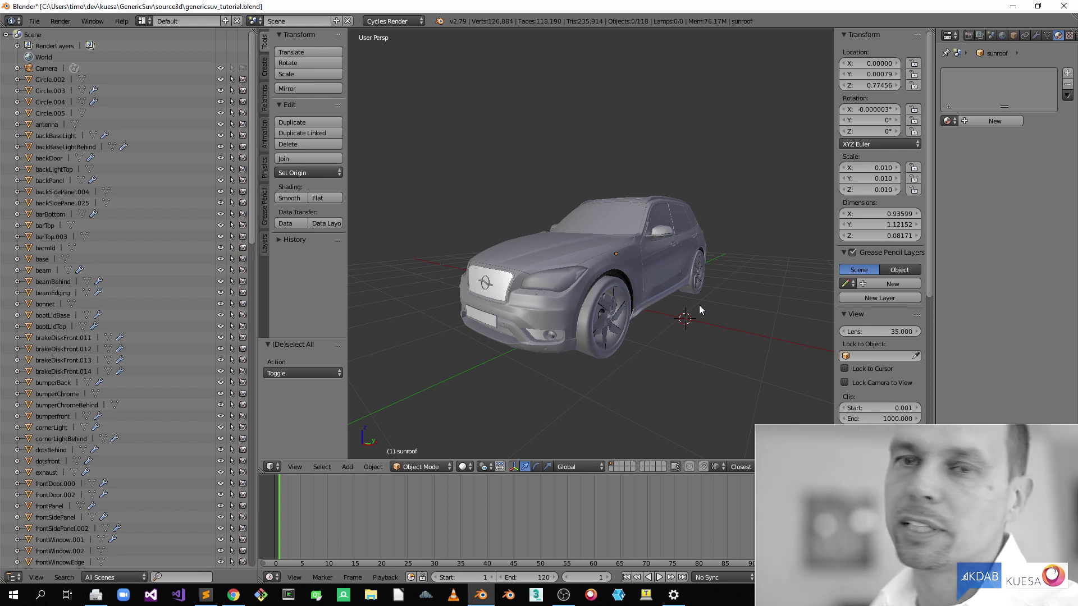
Step: Isolate the sunroof by hiding all unselected objects, and open its mesh in Edit Mode
{"action": "middle_click_drag", "start_coordinate": [676, 236], "coordinate": [654, 255]}
{"action": "right_click", "coordinate": [612, 218]}
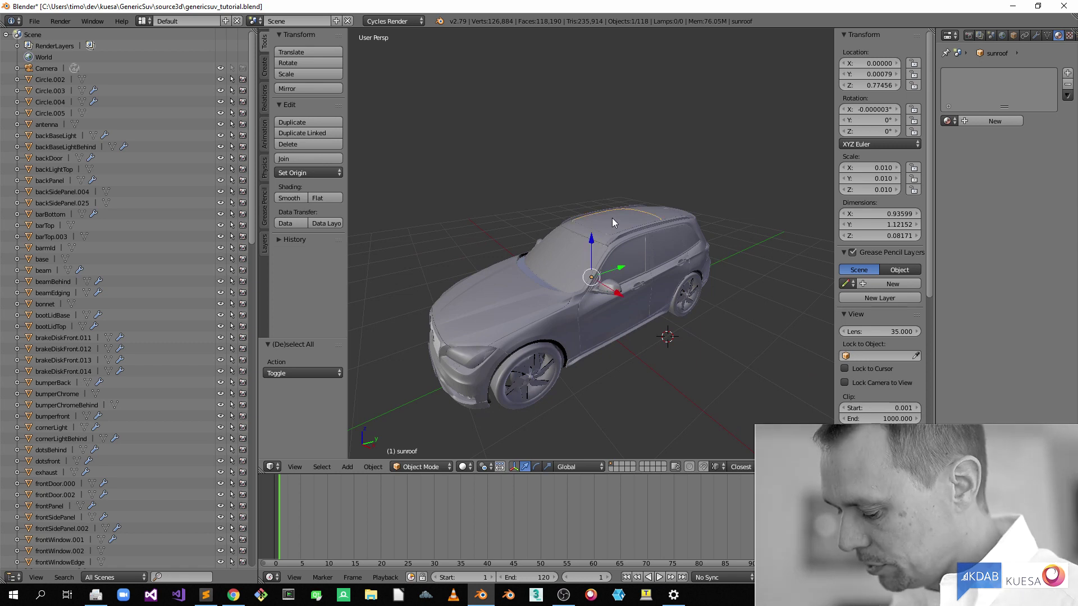
{"action": "key", "text": "shift+h"}
{"action": "middle_click_drag", "start_coordinate": [611, 218], "coordinate": [599, 270]}
{"action": "scroll", "coordinate": [579, 273], "scroll_direction": "up", "scroll_amount": 4}
{"action": "middle_click_drag", "start_coordinate": [535, 274], "coordinate": [557, 256]}
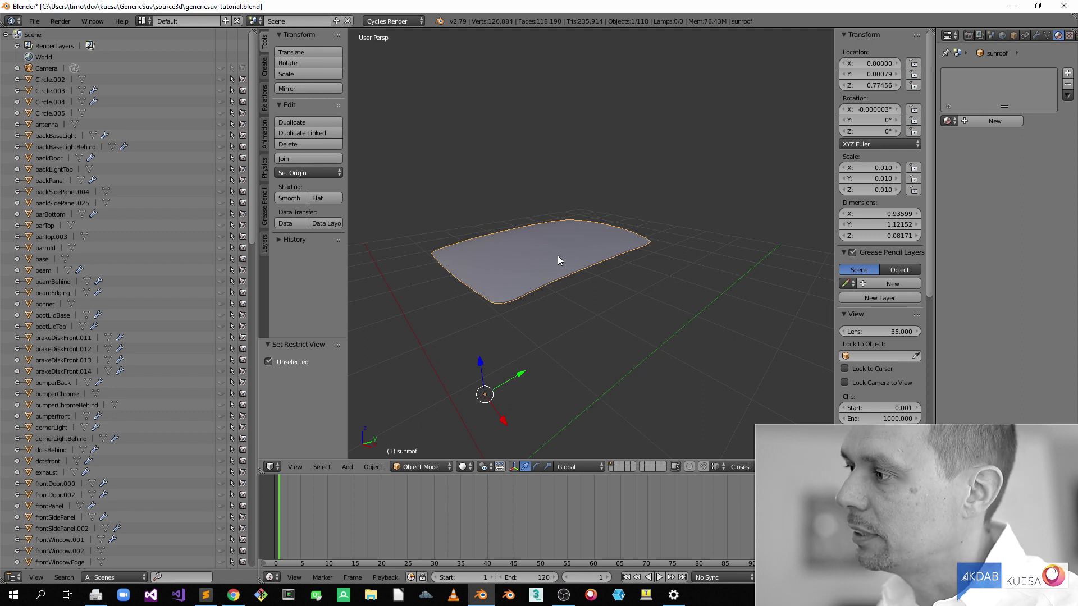
{"action": "middle_click_drag", "start_coordinate": [563, 256], "coordinate": [572, 268]}
{"action": "middle_click_drag", "start_coordinate": [504, 329], "coordinate": [566, 269]}
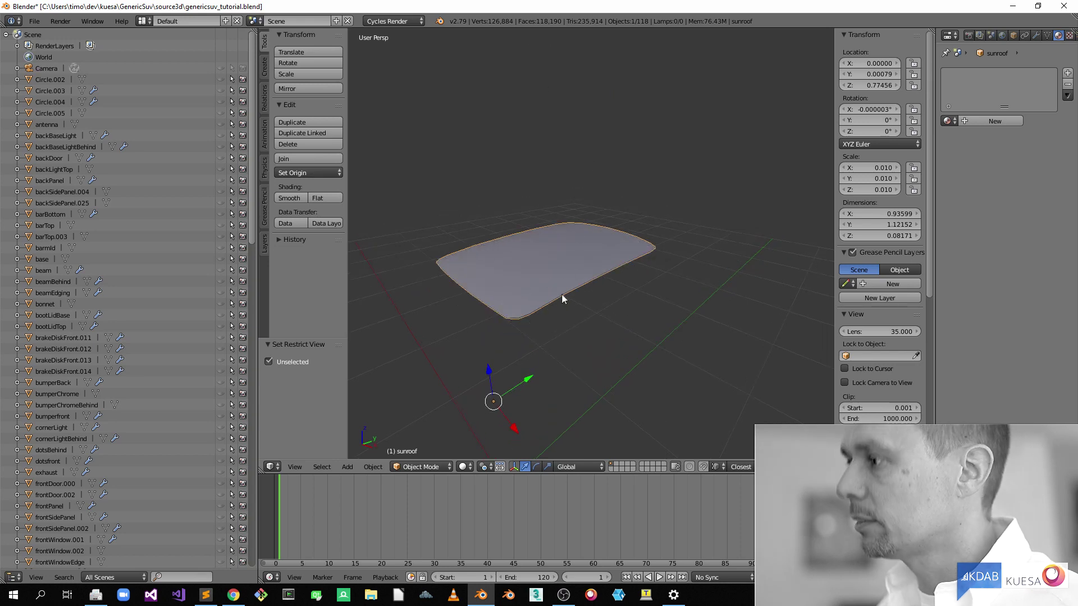
{"action": "key", "text": "Tab"}
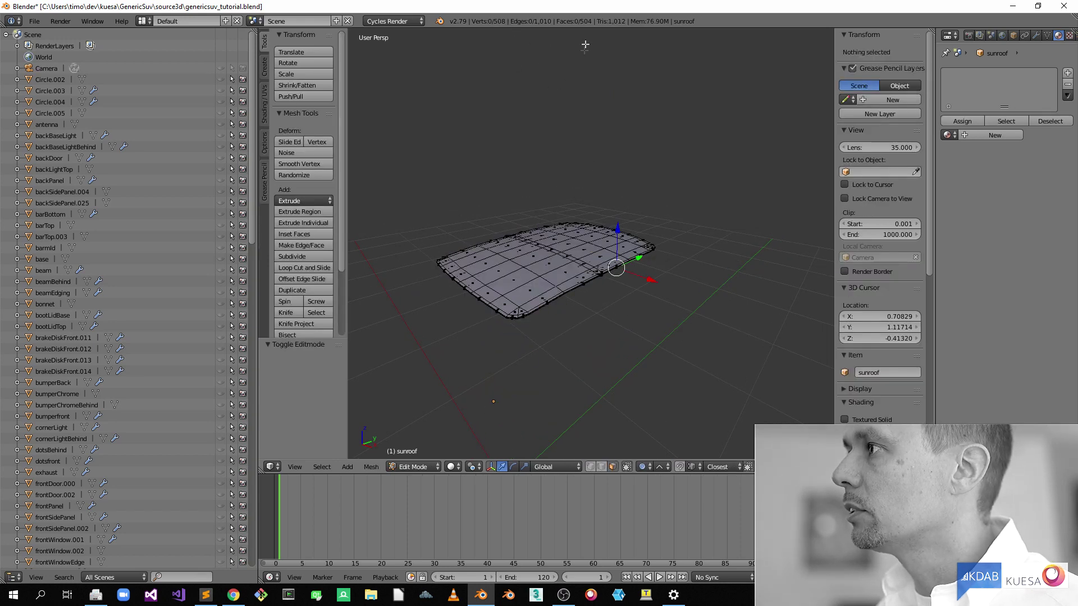
Step: Examine the sunroof's mesh topology from above and below, including the thin edge and the centre seam
{"action": "scroll", "coordinate": [548, 344], "scroll_direction": "up", "scroll_amount": 3}
{"action": "middle_click_drag", "start_coordinate": [571, 302], "coordinate": [564, 237]}
{"action": "scroll", "coordinate": [654, 253], "scroll_direction": "down", "scroll_amount": 7}
{"action": "scroll", "coordinate": [568, 239], "scroll_direction": "up", "scroll_amount": 5}
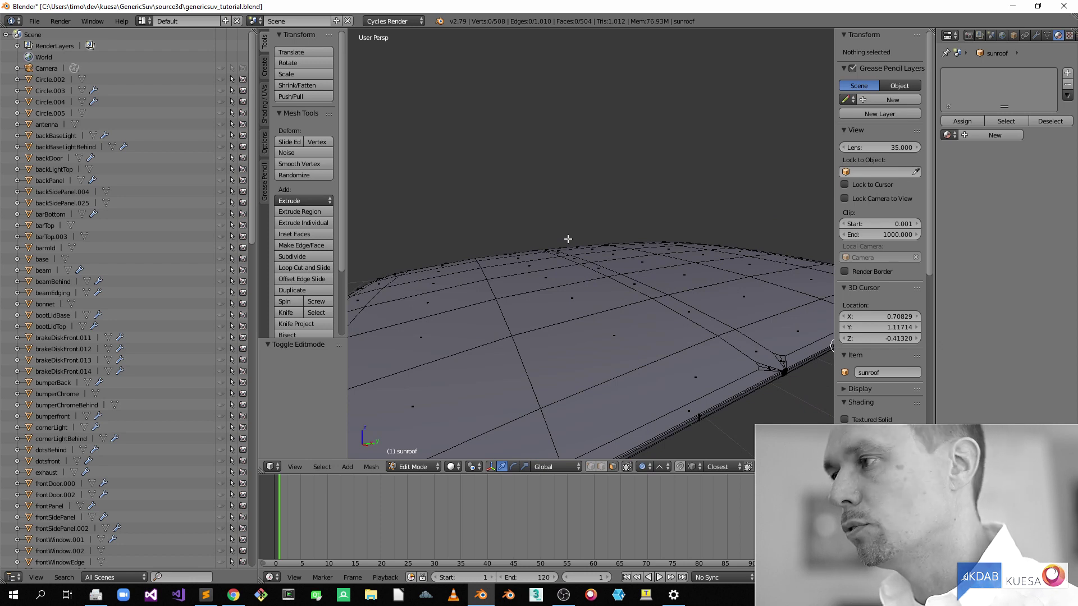
{"action": "middle_click_drag", "start_coordinate": [582, 313], "coordinate": [584, 237]}
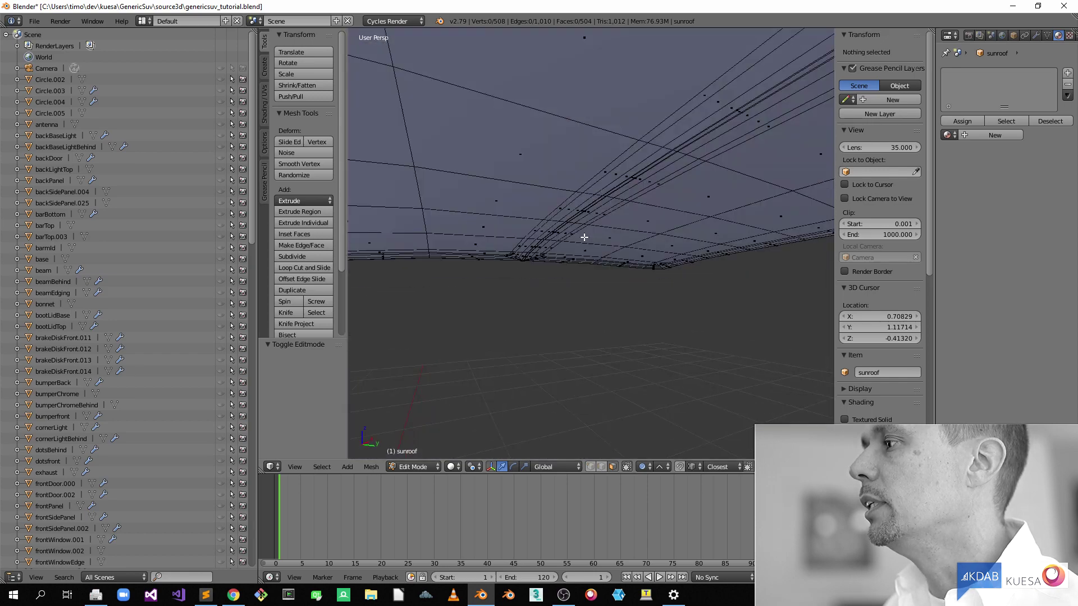
{"action": "middle_click_drag", "start_coordinate": [611, 177], "coordinate": [611, 246]}
{"action": "scroll", "coordinate": [610, 245], "scroll_direction": "up", "scroll_amount": 5}
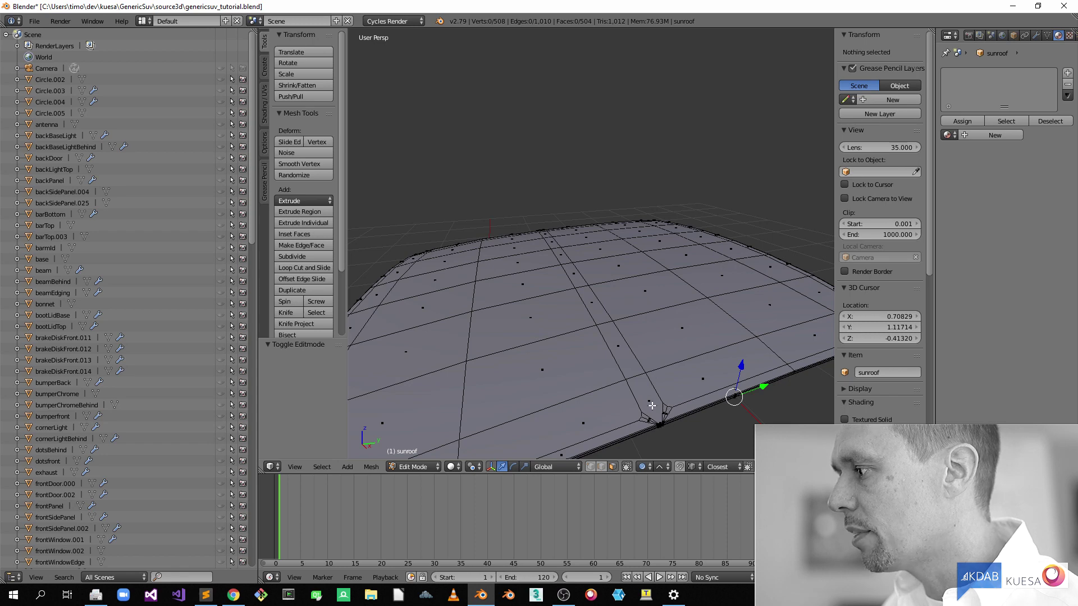
{"action": "middle_click_drag", "start_coordinate": [646, 368], "coordinate": [629, 303]}
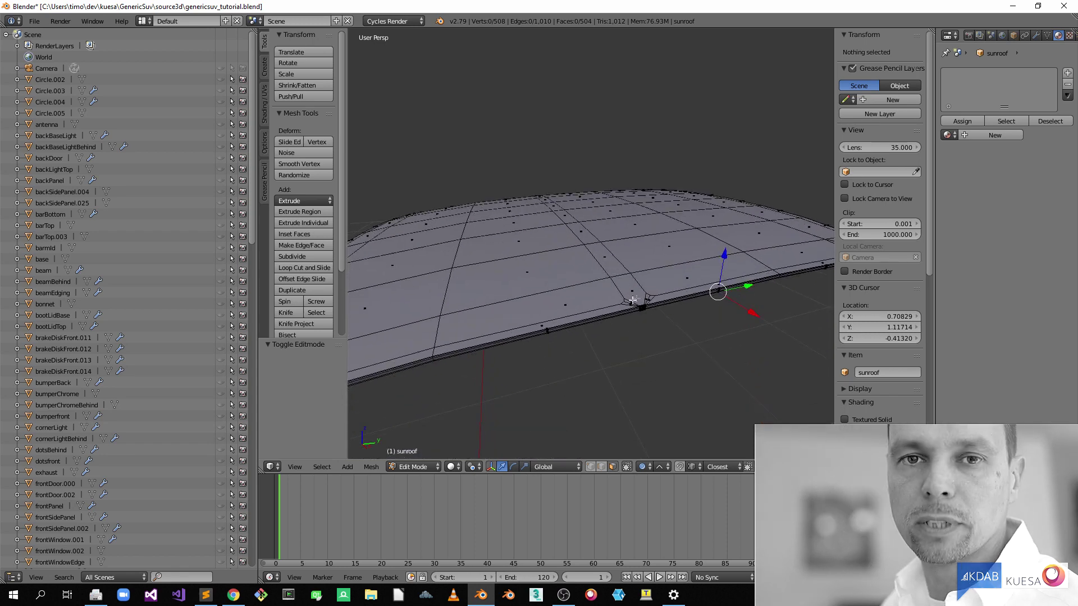
{"action": "middle_click_drag", "start_coordinate": [592, 275], "coordinate": [548, 176]}
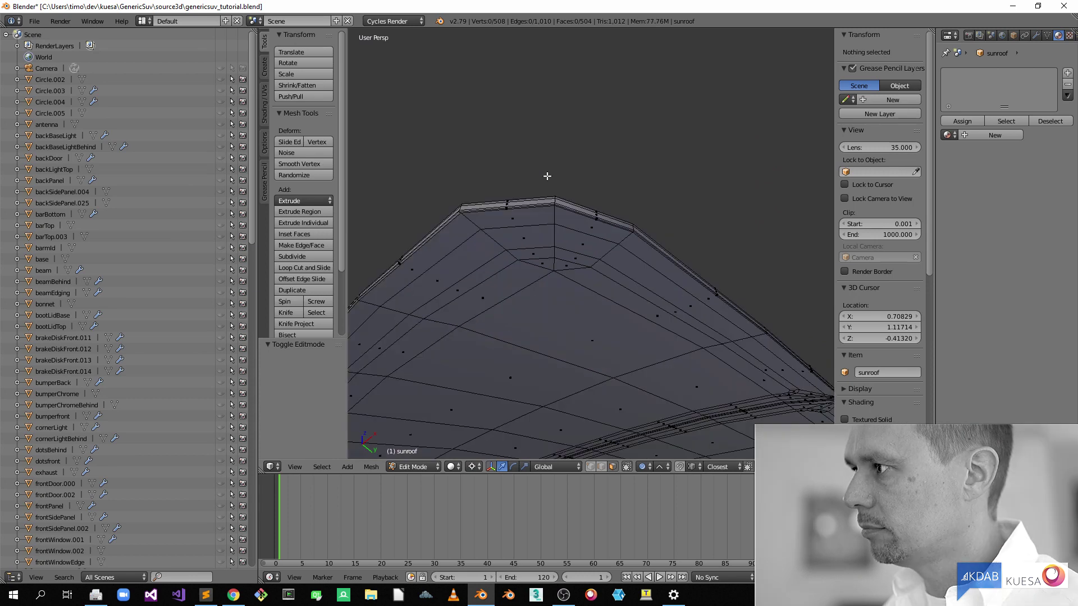
Step: Select the narrow rim faces on the sunroof's underside, from the corner along the side edge up to the centre seam
{"action": "right_click", "coordinate": [531, 214]}
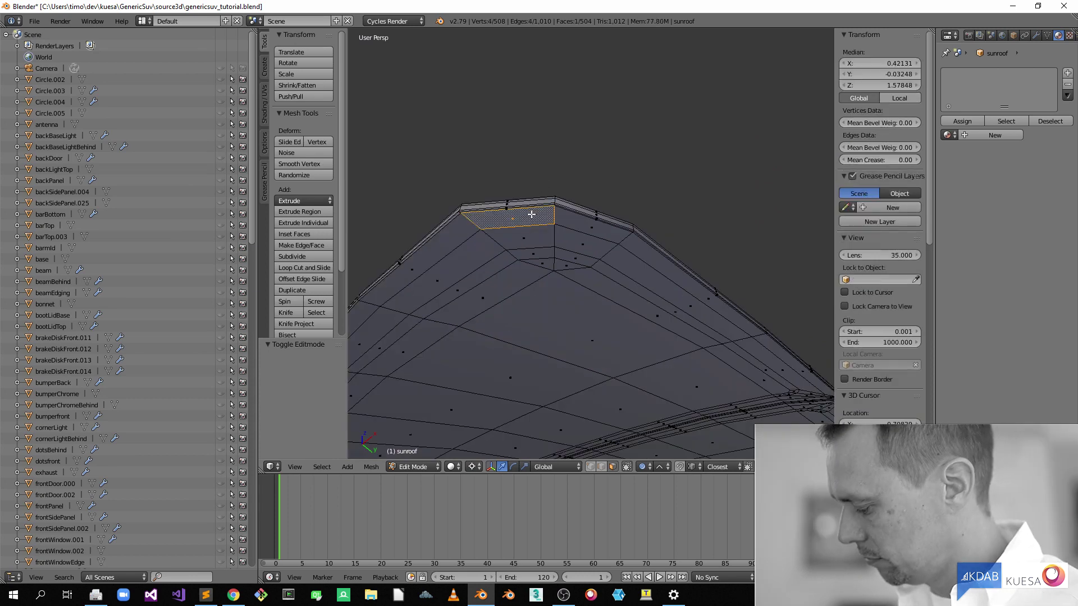
{"action": "key", "text": "KP_Decimal"}
{"action": "middle_click_drag", "start_coordinate": [676, 274], "coordinate": [657, 248]}
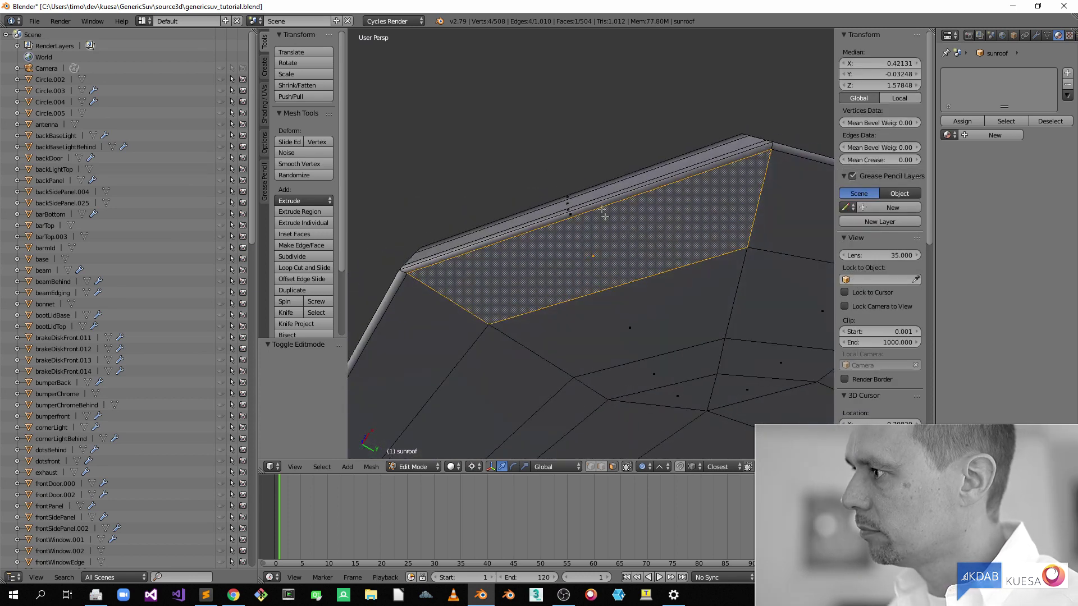
{"action": "right_click", "coordinate": [597, 205]}
{"action": "middle_click_drag", "start_coordinate": [701, 197], "coordinate": [524, 200], "text": "shift"}
{"action": "right_click", "coordinate": [612, 174], "text": "shift"}
{"action": "middle_click_drag", "start_coordinate": [746, 243], "coordinate": [416, 196], "text": "shift"}
{"action": "right_click", "coordinate": [594, 213], "text": "shift"}
{"action": "middle_click_drag", "start_coordinate": [767, 307], "coordinate": [397, 212], "text": "shift"}
{"action": "scroll", "coordinate": [725, 321], "scroll_direction": "down", "scroll_amount": 2}
{"action": "middle_click_drag", "start_coordinate": [763, 331], "coordinate": [493, 361]}
{"action": "middle_click_drag", "start_coordinate": [640, 291], "coordinate": [525, 320], "text": "shift"}
{"action": "right_click", "coordinate": [623, 271], "text": "shift"}
{"action": "middle_click_drag", "start_coordinate": [779, 269], "coordinate": [592, 301], "text": "shift"}
{"action": "middle_click_drag", "start_coordinate": [812, 239], "coordinate": [465, 351], "text": "shift"}
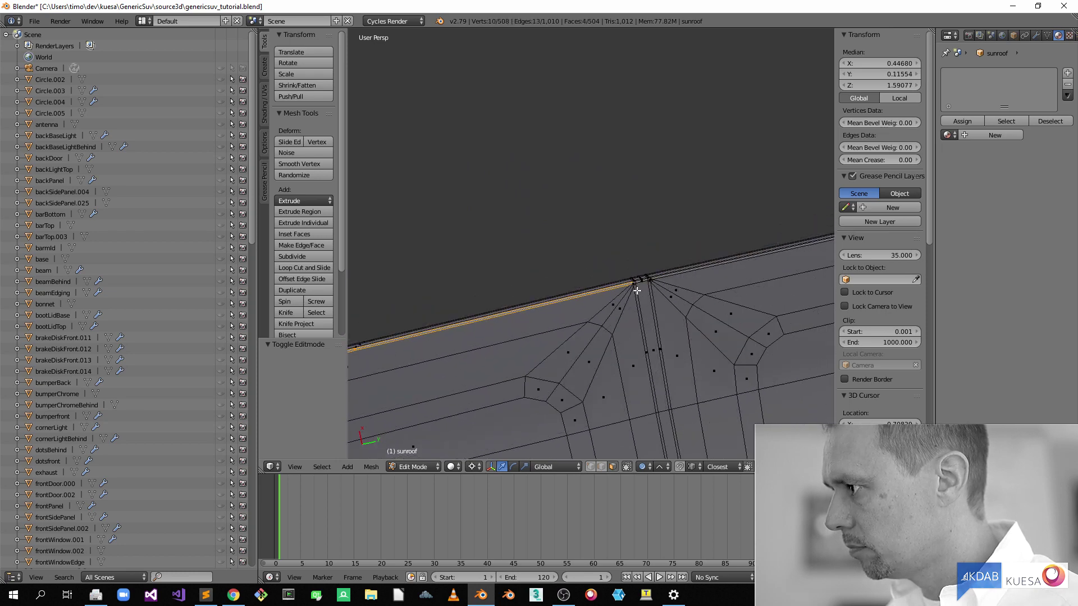
Step: Extend the rim face selection across the small faces at the centre seam and onto the edge beyond it
{"action": "key", "text": "KP_8"}
{"action": "key", "text": "KP_8"}
{"action": "key", "text": "KP_8"}
{"action": "key", "text": "KP_8"}
{"action": "right_click", "coordinate": [688, 317], "text": "shift"}
{"action": "right_click", "coordinate": [692, 316], "text": "shift"}
{"action": "right_click", "coordinate": [701, 314], "text": "shift"}
{"action": "right_click", "coordinate": [705, 313], "text": "shift"}
{"action": "right_click", "coordinate": [709, 312], "text": "shift"}
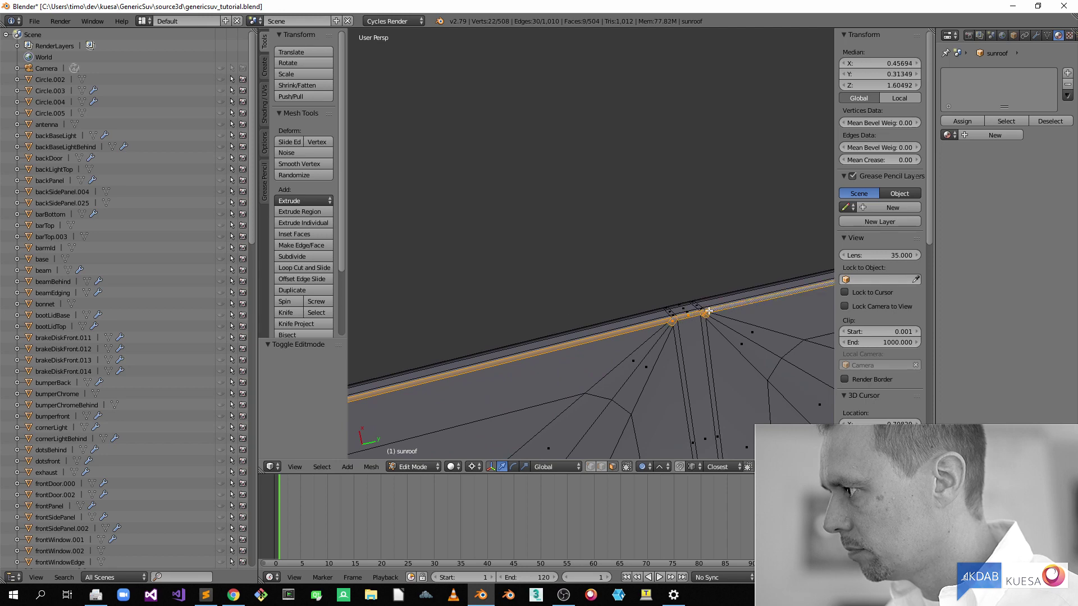
Step: Continue adding the narrow rim faces around the next corner and along the adjoining edges of the underside
{"action": "scroll", "coordinate": [558, 325], "scroll_direction": "down", "scroll_amount": 5}
{"action": "middle_click_drag", "start_coordinate": [739, 279], "coordinate": [493, 342], "text": "shift"}
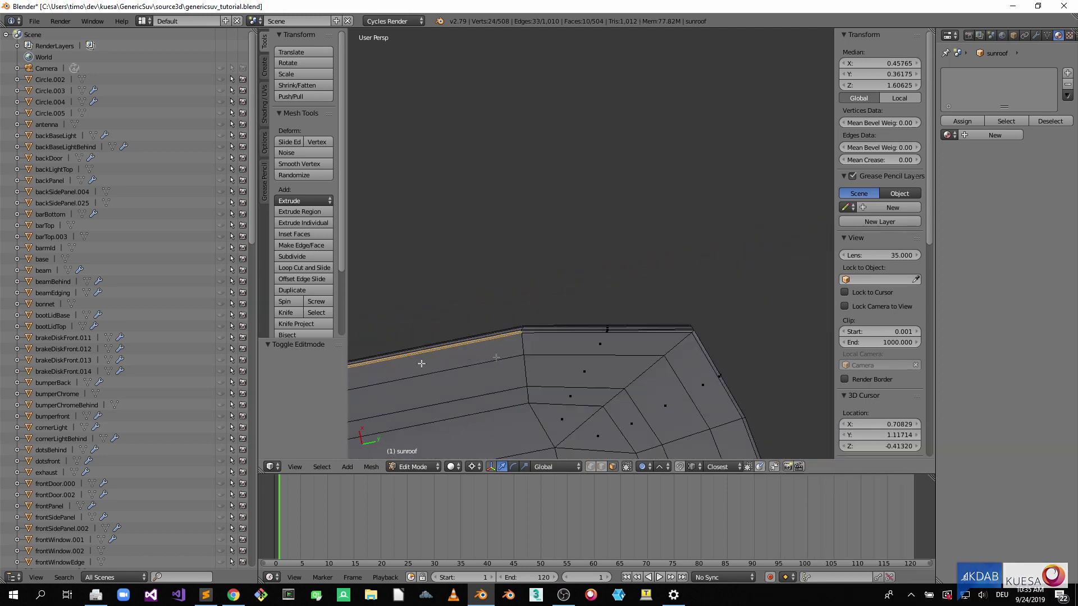
{"action": "right_click", "coordinate": [607, 331], "text": "shift"}
{"action": "right_click", "coordinate": [719, 375], "text": "shift"}
{"action": "middle_click_drag", "start_coordinate": [719, 375], "coordinate": [459, 320]}
{"action": "right_click", "coordinate": [573, 324], "text": "shift"}
{"action": "scroll", "coordinate": [719, 406], "scroll_direction": "up", "scroll_amount": 3}
{"action": "right_click", "coordinate": [709, 359], "text": "shift"}
{"action": "middle_click_drag", "start_coordinate": [719, 406], "coordinate": [593, 207], "text": "shift"}
{"action": "scroll", "coordinate": [594, 207], "scroll_direction": "down", "scroll_amount": 3}
{"action": "right_click", "coordinate": [700, 211], "text": "shift"}
{"action": "middle_click_drag", "start_coordinate": [700, 211], "coordinate": [527, 264]}
{"action": "right_click", "coordinate": [608, 210], "text": "shift"}
{"action": "scroll", "coordinate": [644, 350], "scroll_direction": "up", "scroll_amount": 5}
{"action": "right_click", "coordinate": [566, 326], "text": "shift"}
{"action": "middle_click_drag", "start_coordinate": [567, 325], "coordinate": [602, 312], "text": "shift"}
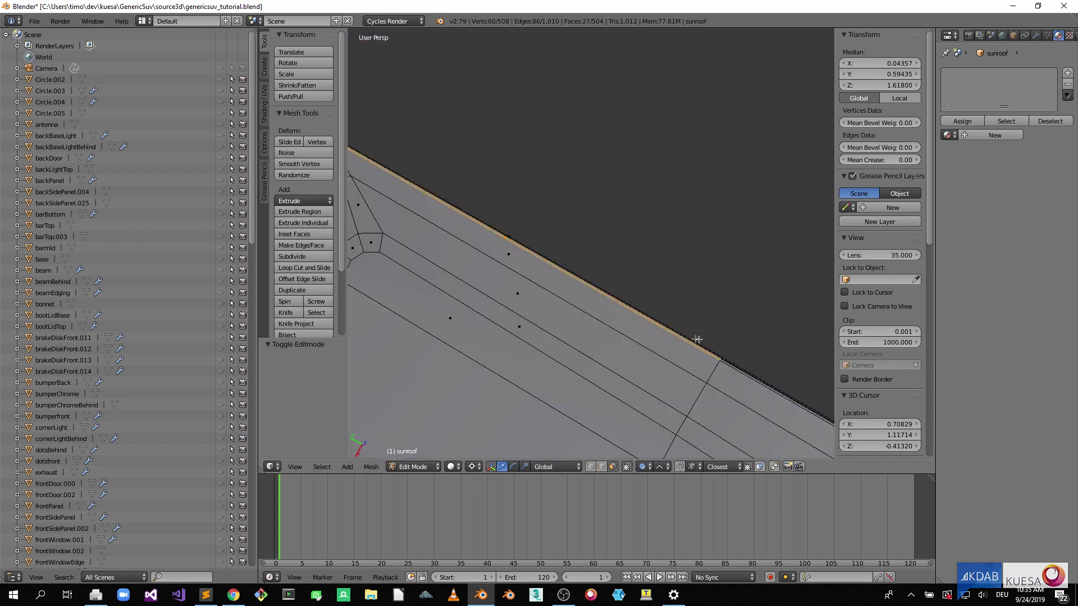
Step: Complete the rim face selection around the whole underside perimeter and delete the selected faces
{"action": "key", "text": "KP_4"}
{"action": "key", "text": "KP_4"}
{"action": "key", "text": "KP_4"}
{"action": "key", "text": "KP_4"}
{"action": "right_click", "coordinate": [533, 359], "text": "alt+shift"}
{"action": "scroll", "coordinate": [533, 359], "scroll_direction": "down", "scroll_amount": 5}
{"action": "middle_click_drag", "start_coordinate": [533, 360], "coordinate": [623, 261], "text": "shift"}
{"action": "right_click", "coordinate": [575, 303], "text": "alt+shift"}
{"action": "scroll", "coordinate": [580, 323], "scroll_direction": "down", "scroll_amount": 3}
{"action": "key", "text": "ctrl+z"}
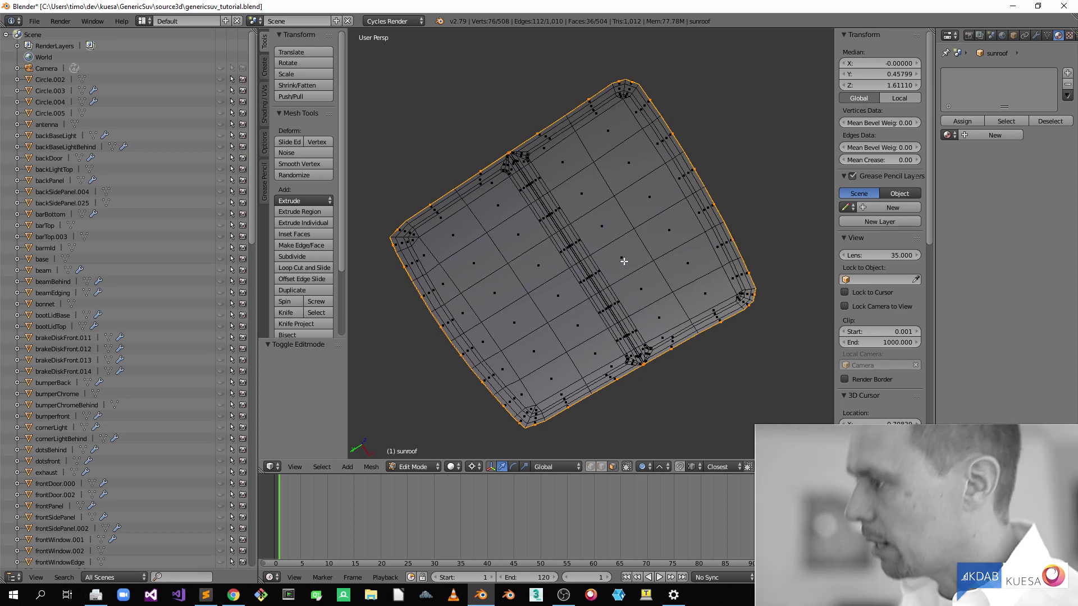
{"action": "key", "text": "x"}
{"action": "left_click", "coordinate": [623, 261]}
Step: Grow a selection from one inner underside face over the entire detached underside and delete its faces
{"action": "middle_click_drag", "start_coordinate": [574, 291], "coordinate": [564, 311]}
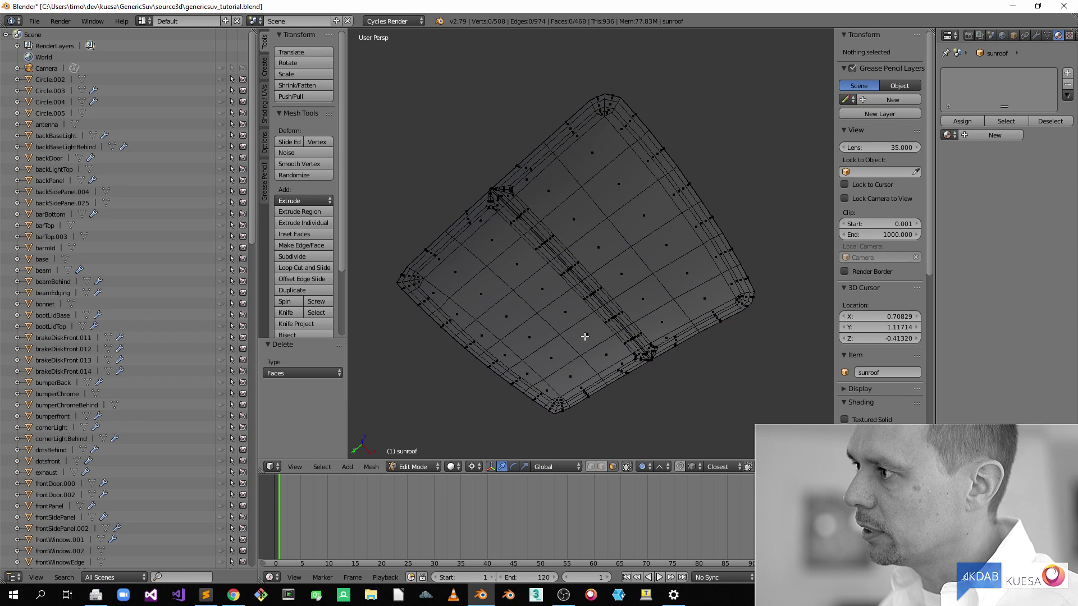
{"action": "right_click", "coordinate": [567, 311]}
{"action": "key", "text": "ctrl+KP_Add"}
{"action": "key", "text": "ctrl+KP_Add"}
{"action": "key", "text": "ctrl+KP_Add"}
{"action": "key", "text": "ctrl+KP_Add"}
{"action": "key", "text": "ctrl+KP_Add"}
{"action": "key", "text": "ctrl+KP_Add"}
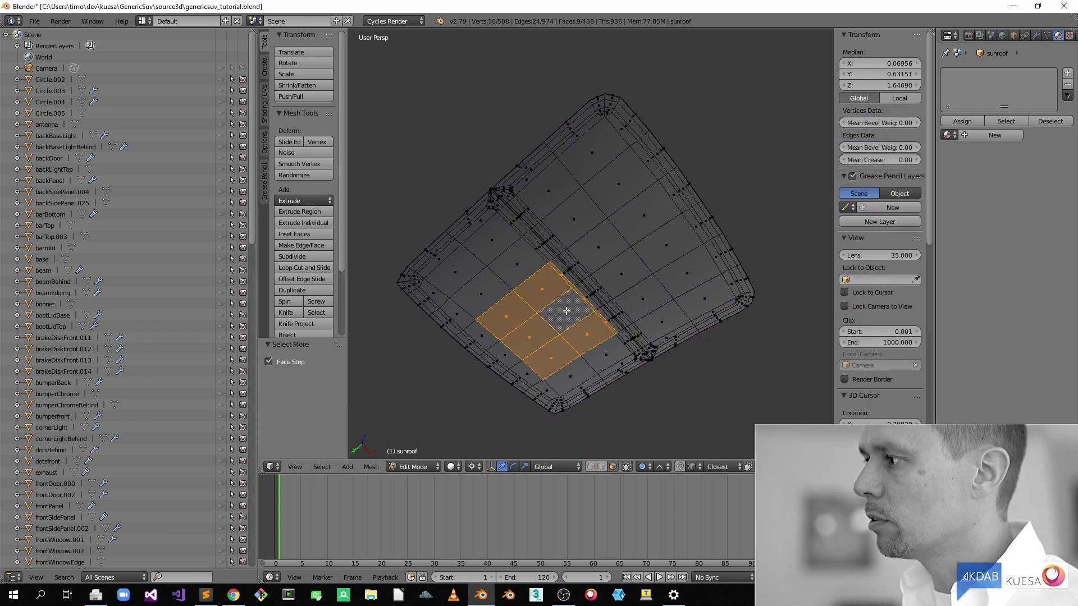
{"action": "middle_click_drag", "start_coordinate": [566, 311], "coordinate": [579, 275]}
{"action": "scroll", "coordinate": [579, 275], "scroll_direction": "up", "scroll_amount": 3}
{"action": "scroll", "coordinate": [579, 275], "scroll_direction": "down", "scroll_amount": 3}
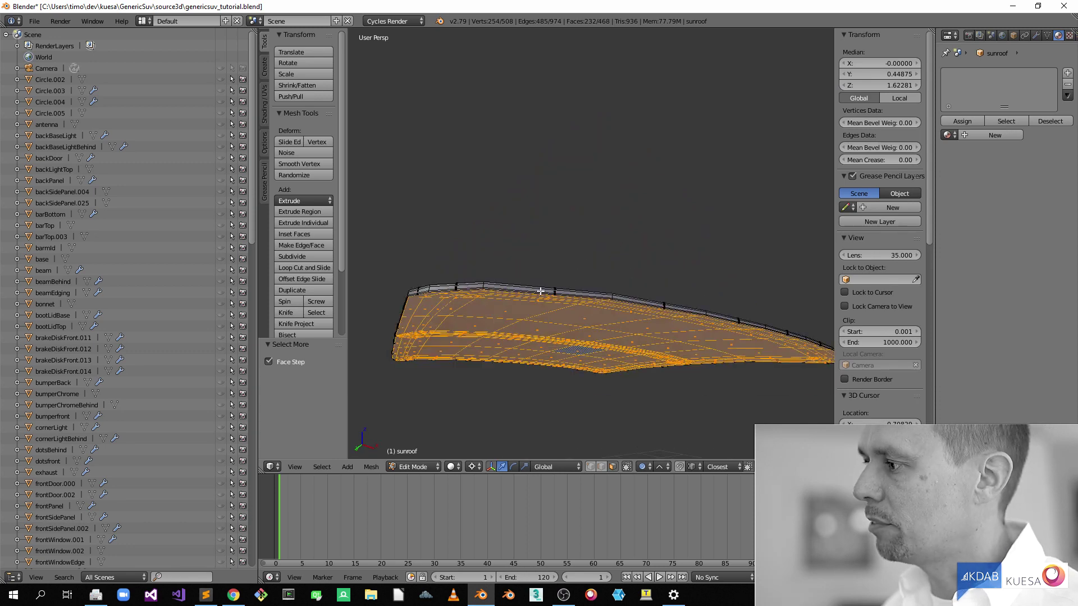
{"action": "key", "text": "x"}
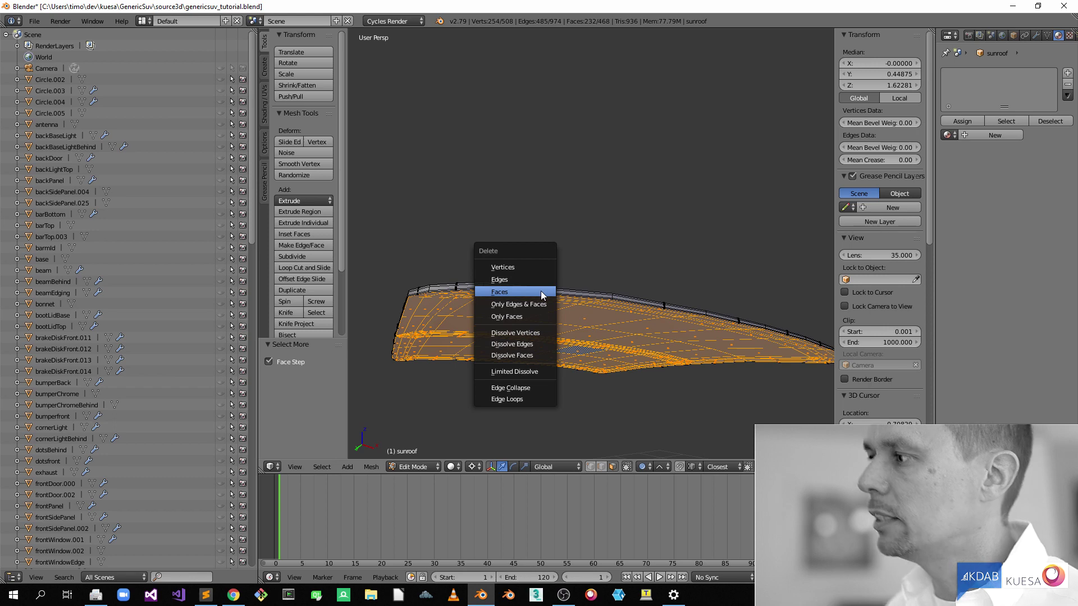
{"action": "left_click", "coordinate": [540, 292]}
Step: Examine the remaining top surface, especially the dense vertices where the centre seam meets the side edge
{"action": "middle_click_drag", "start_coordinate": [590, 305], "coordinate": [599, 356]}
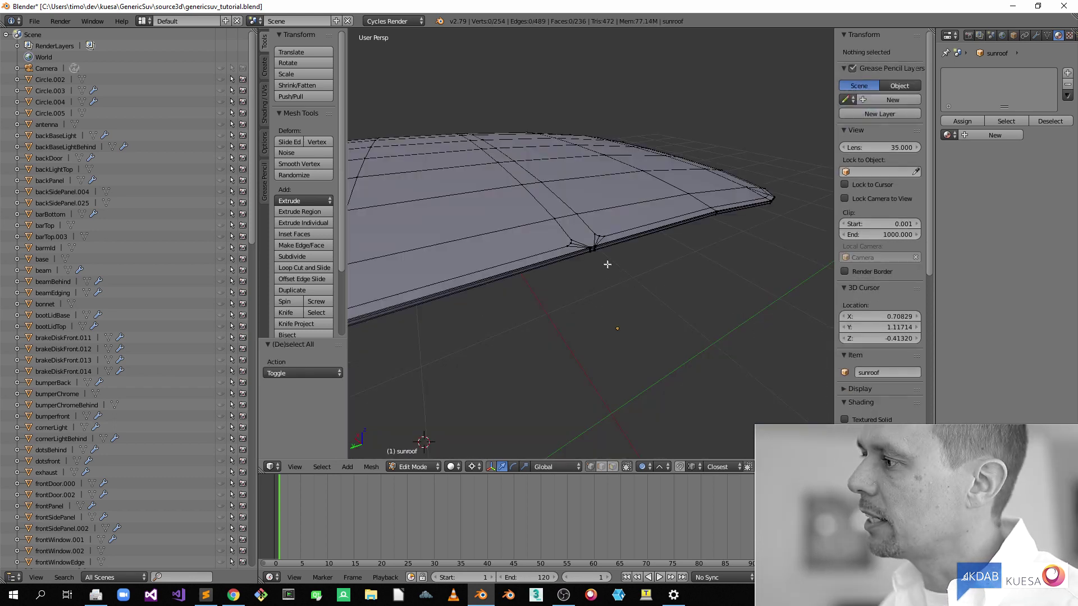
{"action": "scroll", "coordinate": [602, 246], "scroll_direction": "up", "scroll_amount": 1}
{"action": "scroll", "coordinate": [602, 247], "scroll_direction": "up", "scroll_amount": 3}
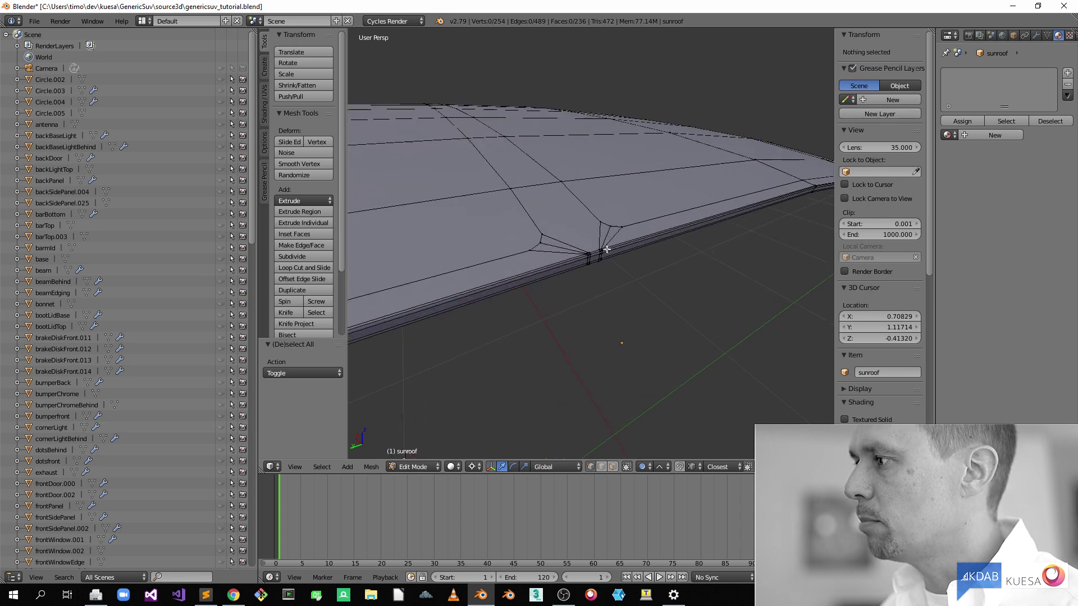
{"action": "middle_click_drag", "start_coordinate": [606, 248], "coordinate": [613, 264]}
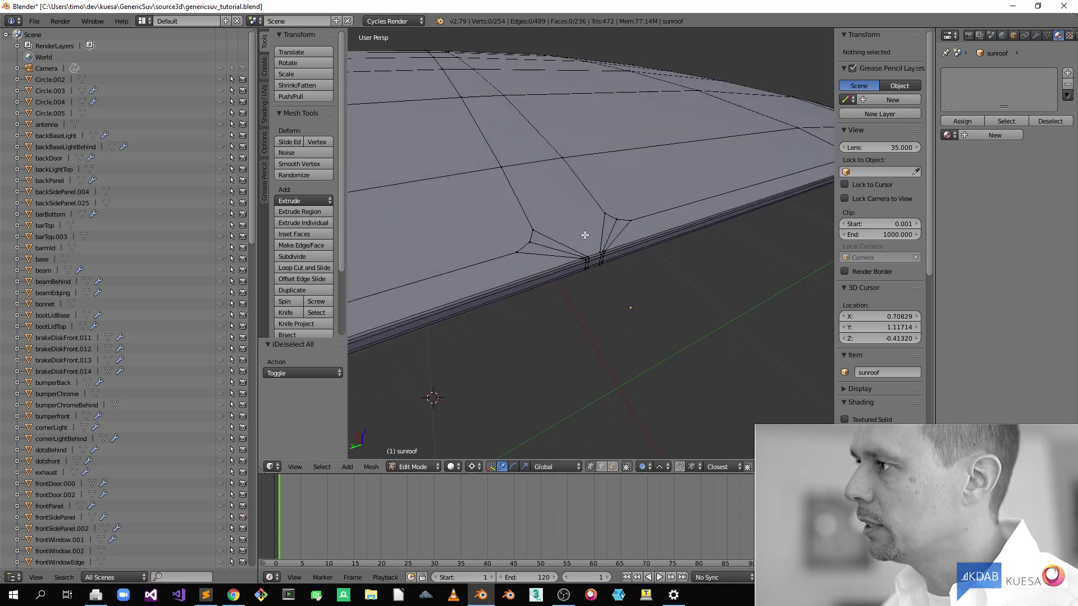
{"action": "scroll", "coordinate": [597, 187], "scroll_direction": "down", "scroll_amount": 3}
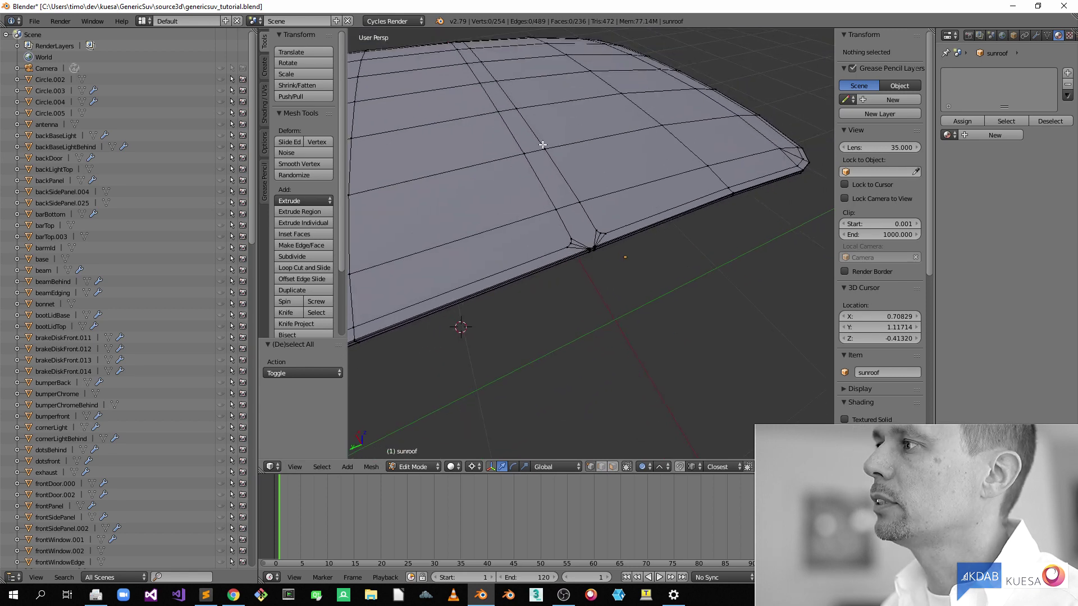
{"action": "scroll", "coordinate": [550, 151], "scroll_direction": "down", "scroll_amount": 5}
{"action": "middle_click_drag", "start_coordinate": [663, 163], "coordinate": [536, 149]}
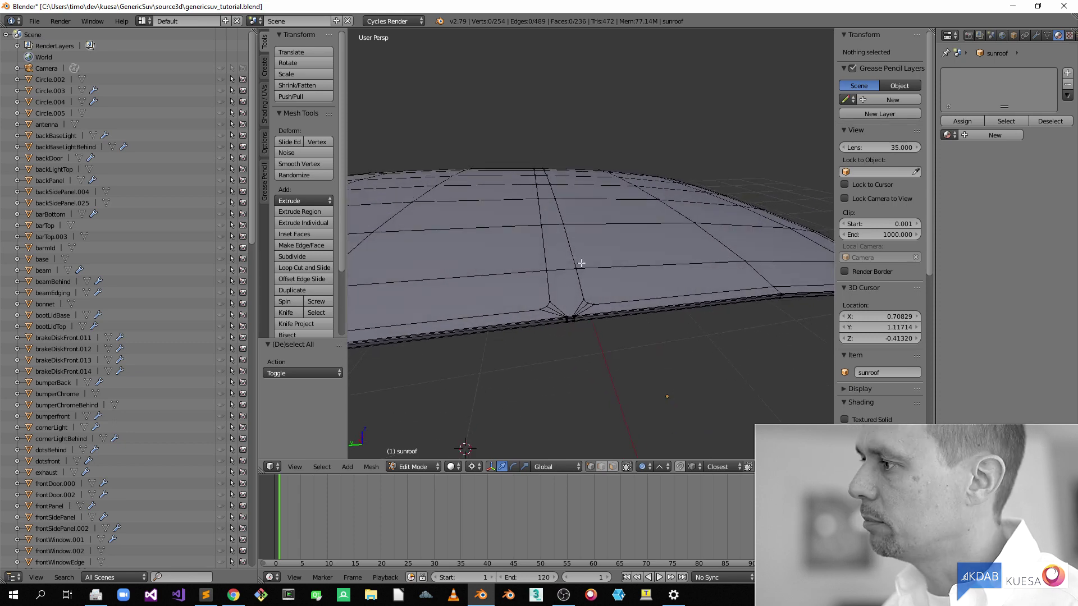
Step: Merge the four seam vertices on the lowest row of the sunroof's side edge at their center
{"action": "middle_click_drag", "start_coordinate": [593, 312], "coordinate": [621, 330]}
{"action": "scroll", "coordinate": [589, 320], "scroll_direction": "up", "scroll_amount": 4}
{"action": "right_click", "coordinate": [626, 337], "text": "ctrl"}
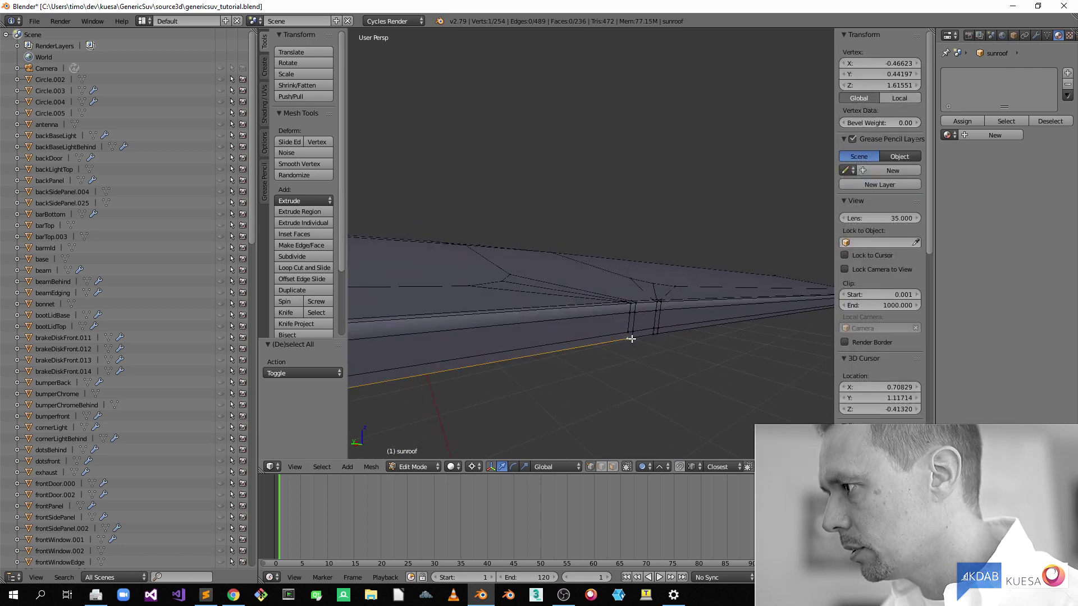
{"action": "right_click", "coordinate": [649, 337], "text": "ctrl"}
{"action": "scroll", "coordinate": [633, 344], "scroll_direction": "up", "scroll_amount": 3}
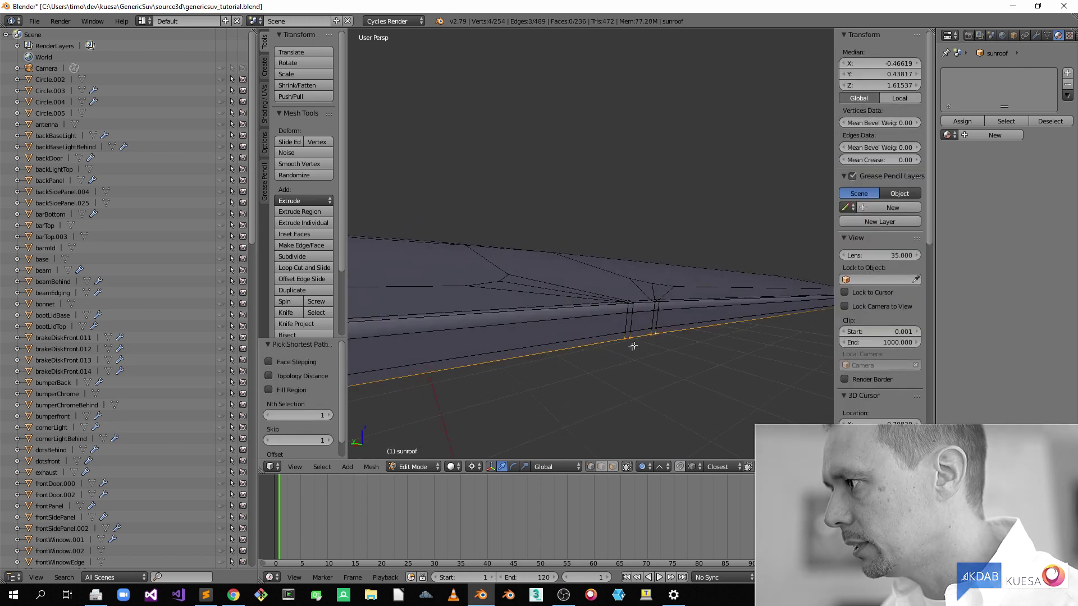
{"action": "middle_click_drag", "start_coordinate": [625, 354], "coordinate": [588, 317]}
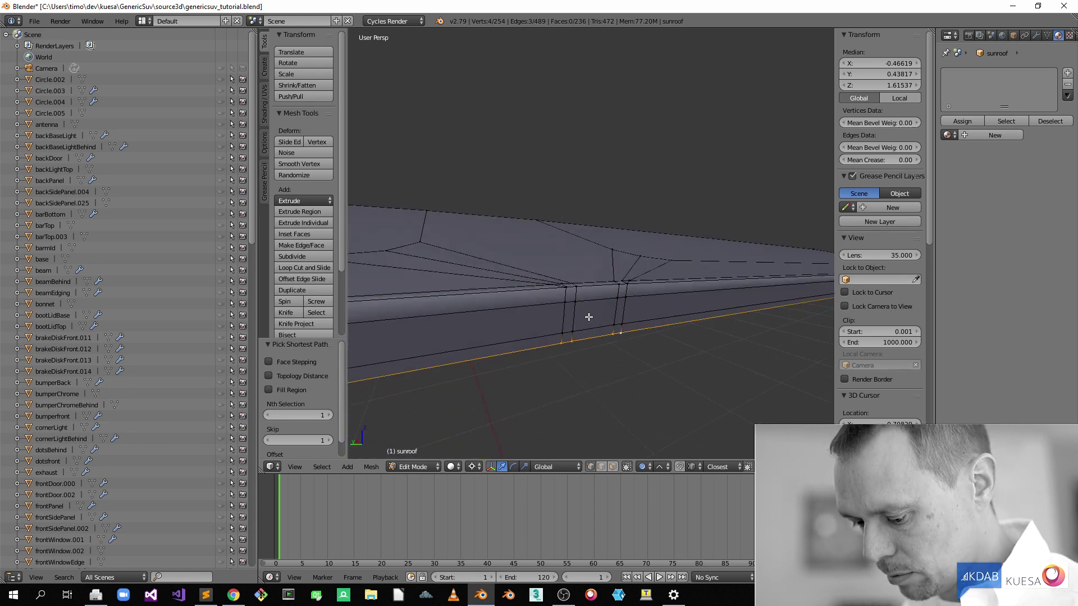
{"action": "key", "text": "w"}
{"action": "left_click", "coordinate": [588, 318]}
{"action": "left_click", "coordinate": [587, 315]}
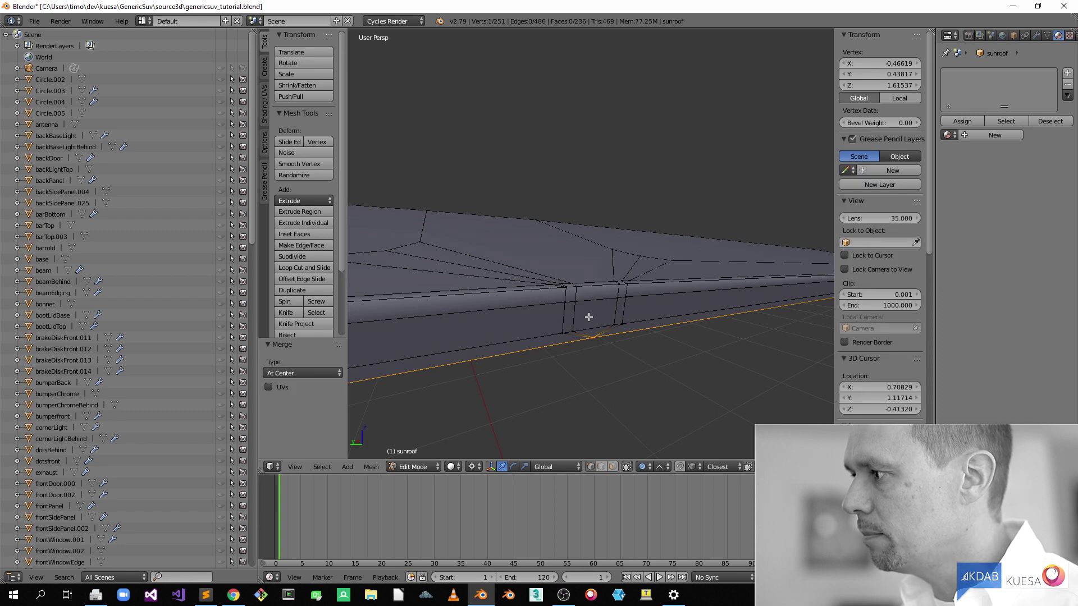
Step: Merge the four seam vertices on the second row from the bottom of the side edge at center
{"action": "right_click", "coordinate": [563, 335]}
{"action": "right_click", "coordinate": [574, 332], "text": "ctrl"}
{"action": "right_click", "coordinate": [615, 324], "text": "ctrl"}
{"action": "right_click", "coordinate": [624, 324], "text": "ctrl"}
{"action": "key", "text": "w"}
{"action": "left_click", "coordinate": [623, 325]}
{"action": "left_click", "coordinate": [622, 317]}
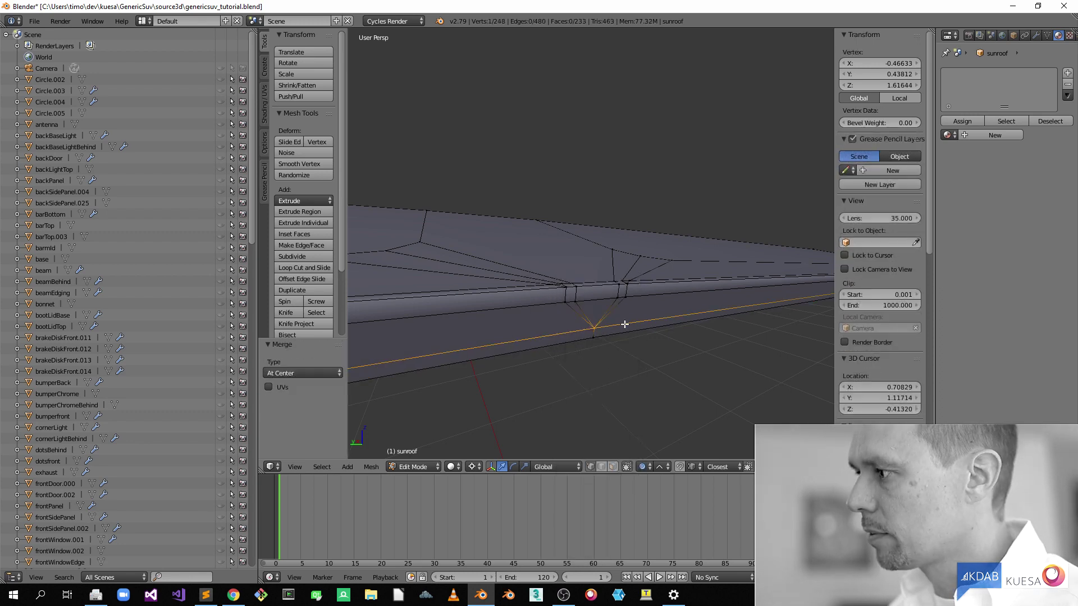
Step: Merge the seam vertices on the third row up the side edge at center
{"action": "right_click", "coordinate": [576, 302], "text": "ctrl"}
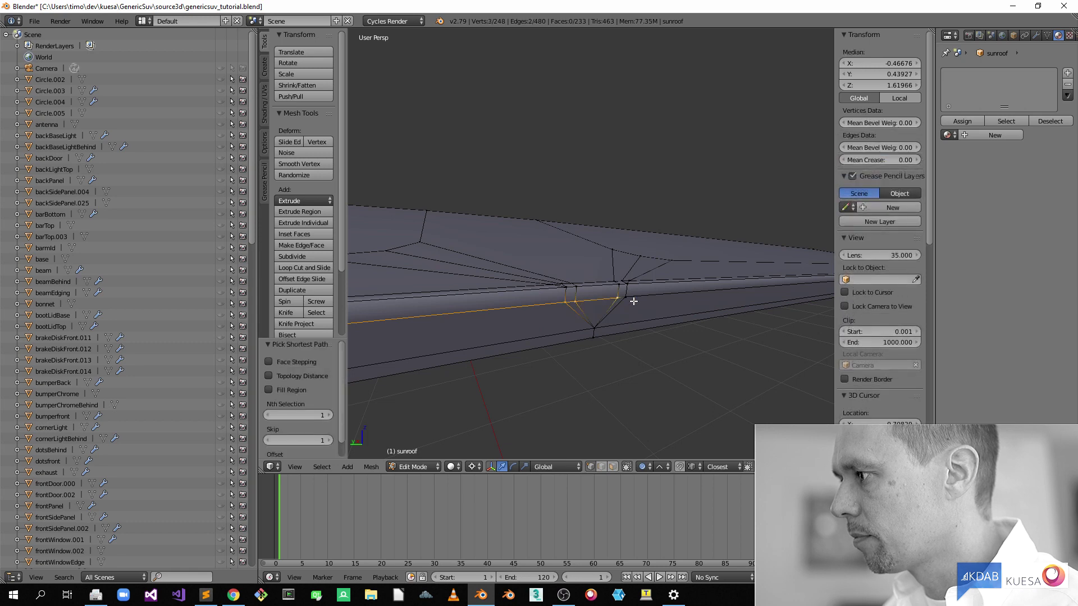
{"action": "right_click", "coordinate": [627, 297], "text": "ctrl"}
{"action": "left_click", "coordinate": [627, 302]}
Step: Merge the four seam vertices on the row just below the top surface's border at center
{"action": "scroll", "coordinate": [608, 325], "scroll_direction": "up", "scroll_amount": 3}
{"action": "right_click", "coordinate": [543, 402]}
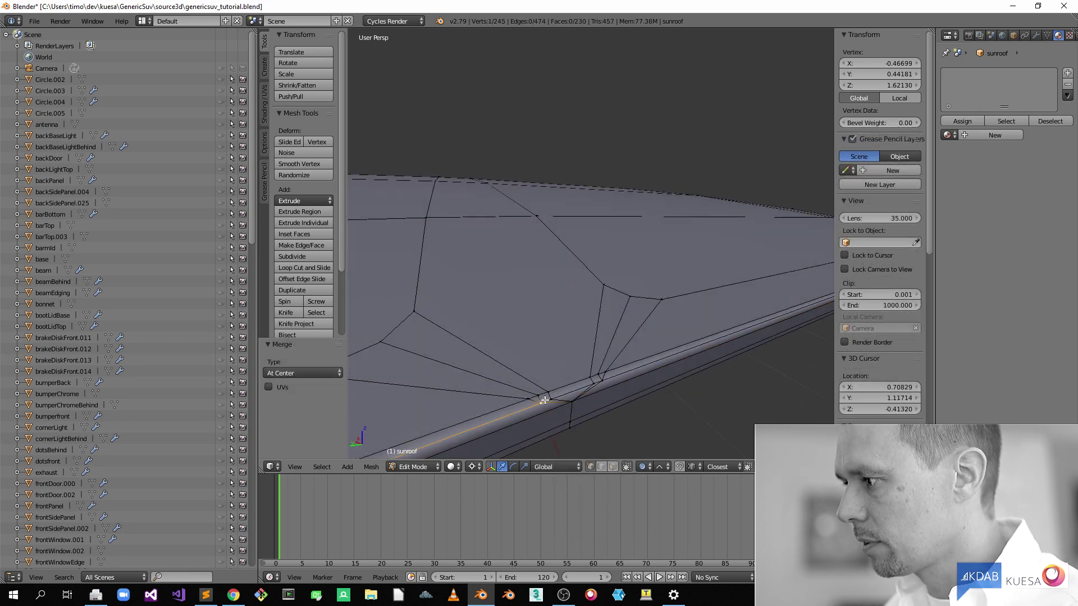
{"action": "right_click", "coordinate": [552, 399], "text": "ctrl"}
{"action": "right_click", "coordinate": [595, 384], "text": "ctrl"}
{"action": "right_click", "coordinate": [601, 382], "text": "ctrl"}
{"action": "key", "text": "w"}
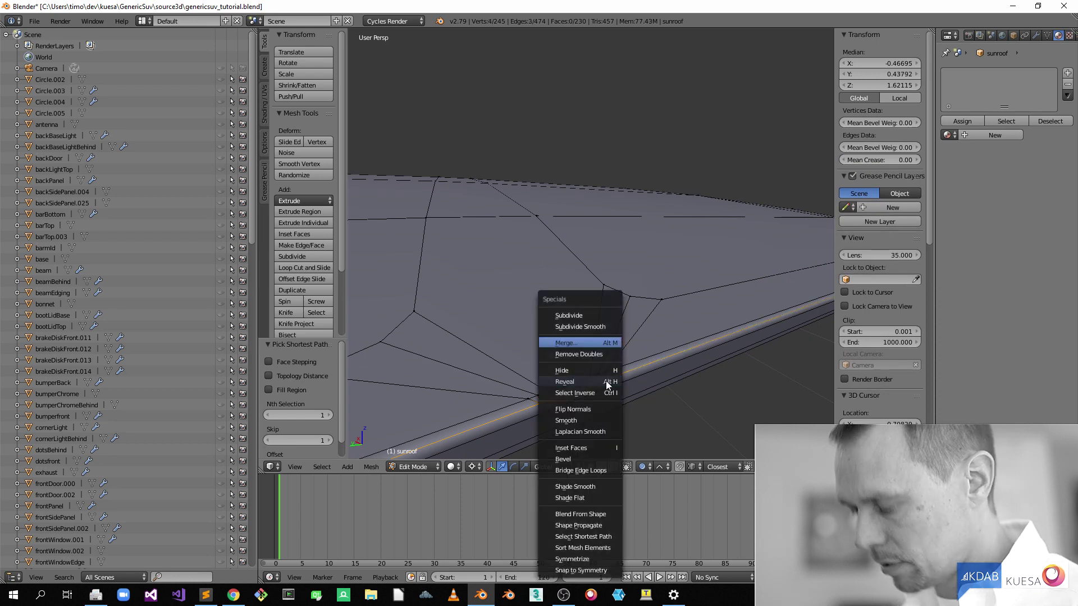
{"action": "key", "text": "alt+m"}
{"action": "left_click", "coordinate": [606, 381]}
Step: Merge the six vertices where the seam's fan edges reach the top surface's border at center
{"action": "right_click", "coordinate": [530, 399]}
{"action": "right_click", "coordinate": [538, 396], "text": "ctrl"}
{"action": "right_click", "coordinate": [548, 392], "text": "ctrl"}
{"action": "right_click", "coordinate": [591, 377], "text": "ctrl"}
{"action": "right_click", "coordinate": [599, 375], "text": "ctrl"}
{"action": "right_click", "coordinate": [605, 373], "text": "ctrl"}
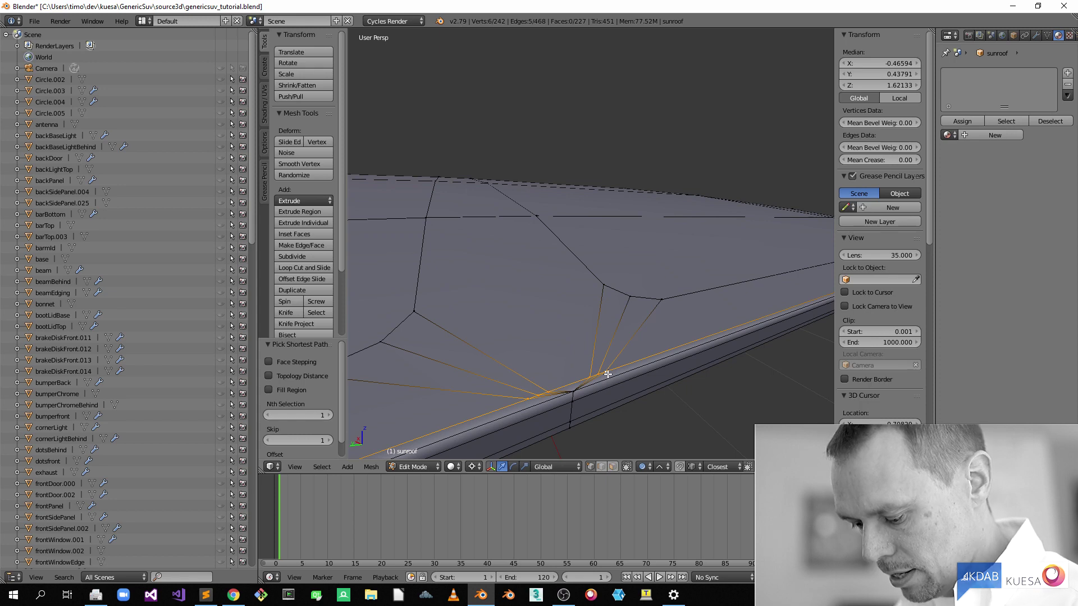
{"action": "key", "text": "w"}
{"action": "left_click", "coordinate": [606, 373]}
{"action": "middle_click_drag", "start_coordinate": [508, 326], "coordinate": [531, 307]}
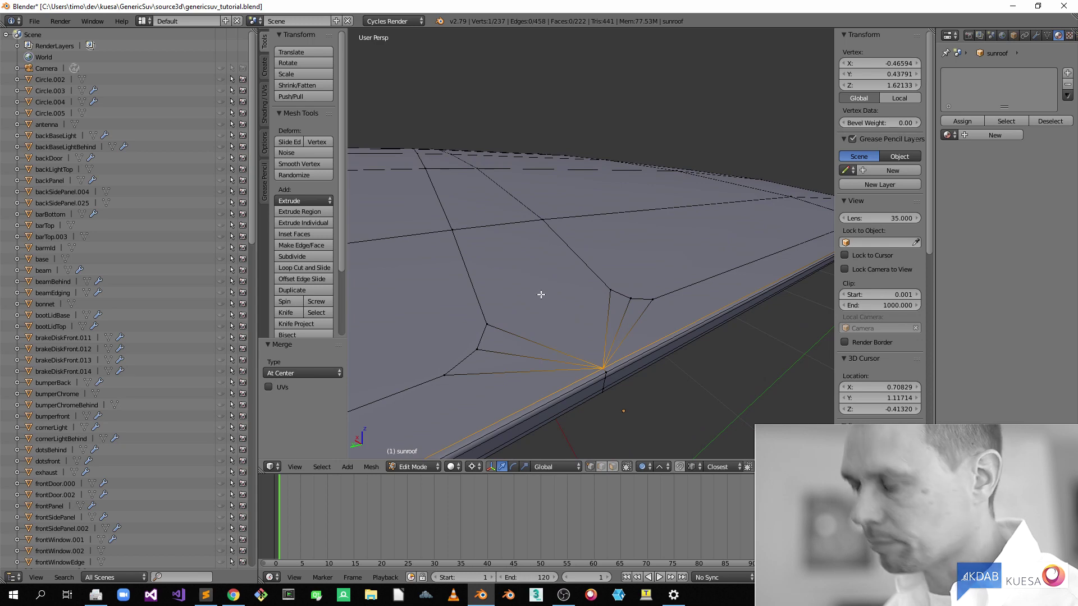
Step: Delete the large quad and the four fan triangles where the seam meets the top surface's border
{"action": "key", "text": "ctrl+Tab"}
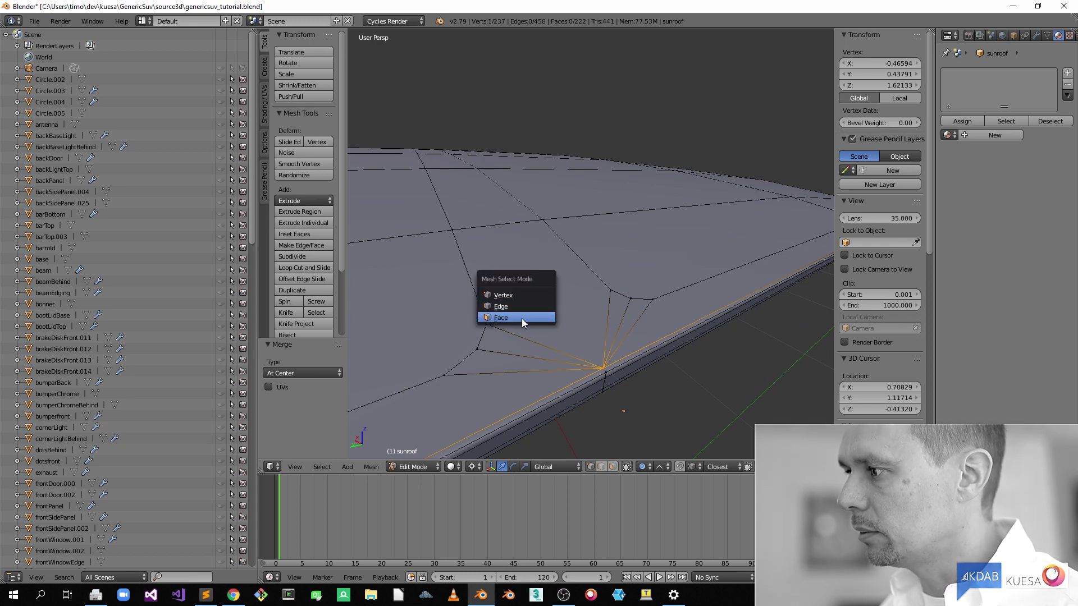
{"action": "left_click", "coordinate": [521, 318]}
{"action": "left_click", "coordinate": [537, 288]}
{"action": "left_click", "coordinate": [525, 348], "text": "shift"}
{"action": "left_click", "coordinate": [524, 362], "text": "shift"}
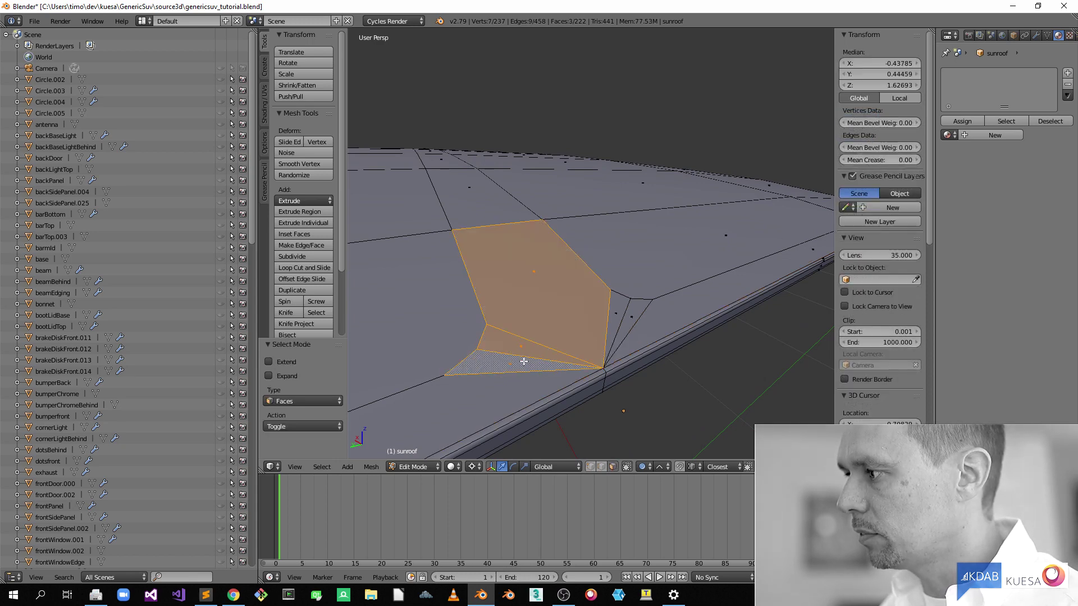
{"action": "left_click", "coordinate": [617, 314], "text": "shift"}
{"action": "left_click", "coordinate": [633, 313], "text": "shift"}
{"action": "middle_click_drag", "start_coordinate": [614, 313], "coordinate": [547, 334]}
{"action": "key", "text": "x"}
{"action": "left_click", "coordinate": [563, 313]}
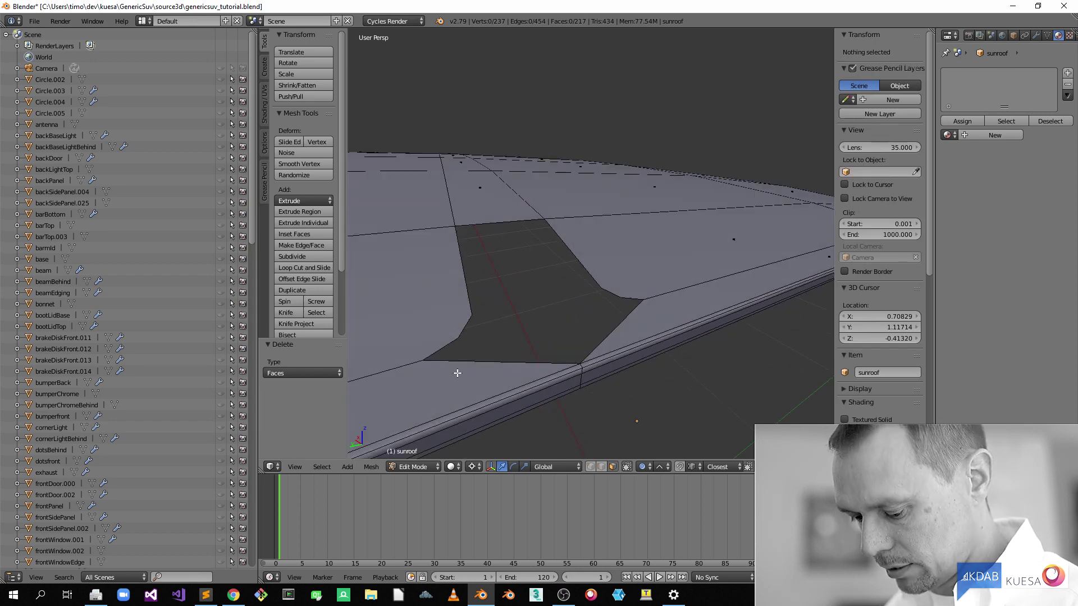
Step: Merge the two border vertices on either side of the hole's outer end at center
{"action": "key", "text": "ctrl+Tab"}
{"action": "left_click", "coordinate": [443, 349]}
{"action": "right_click", "coordinate": [424, 360]}
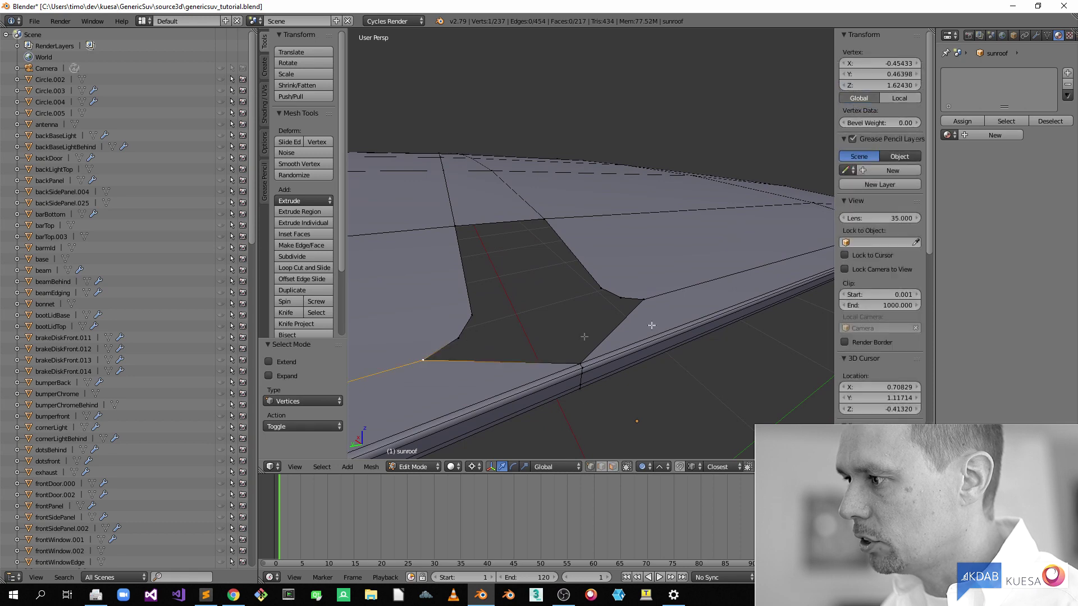
{"action": "right_click", "coordinate": [644, 300], "text": "shift"}
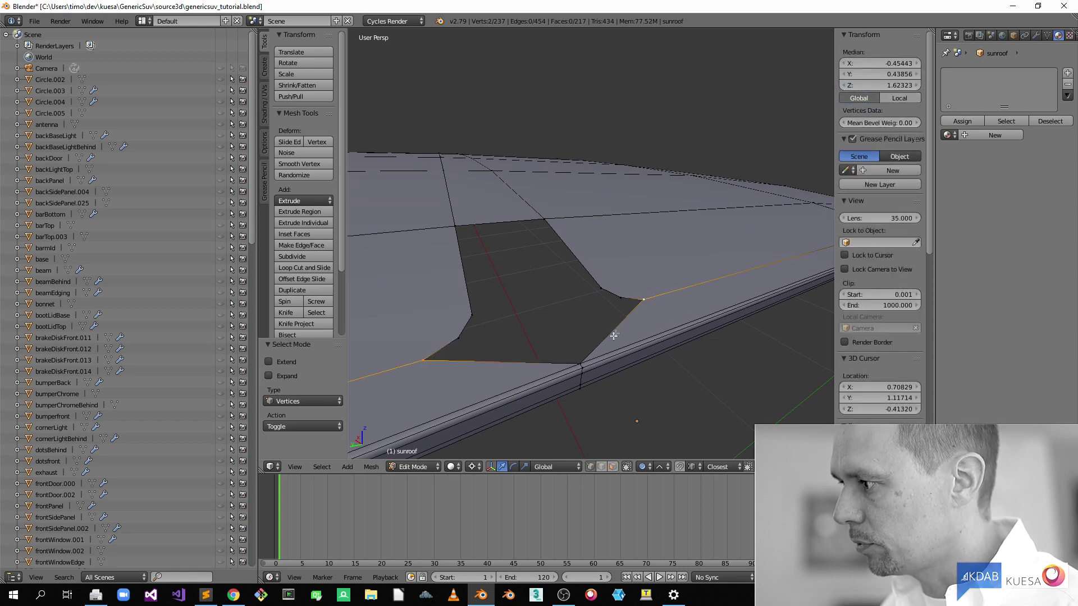
{"action": "middle_click_drag", "start_coordinate": [595, 356], "coordinate": [630, 346]}
{"action": "scroll", "coordinate": [587, 362], "scroll_direction": "up", "scroll_amount": 2}
{"action": "scroll", "coordinate": [587, 364], "scroll_direction": "down", "scroll_amount": 1}
{"action": "key", "text": "alt+m"}
{"action": "left_click", "coordinate": [631, 346]}
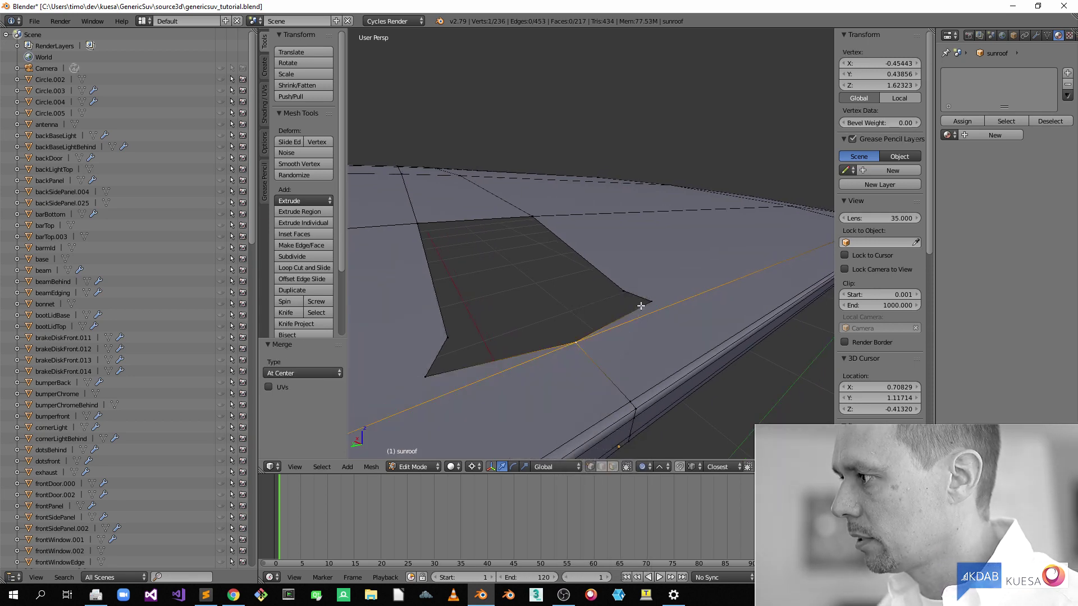
Step: Try to merge the three vertices along the hole's outer end at center
{"action": "middle_click_drag", "start_coordinate": [654, 303], "coordinate": [632, 362]}
{"action": "right_click", "coordinate": [626, 279]}
{"action": "left_click", "coordinate": [556, 312], "text": "ctrl"}
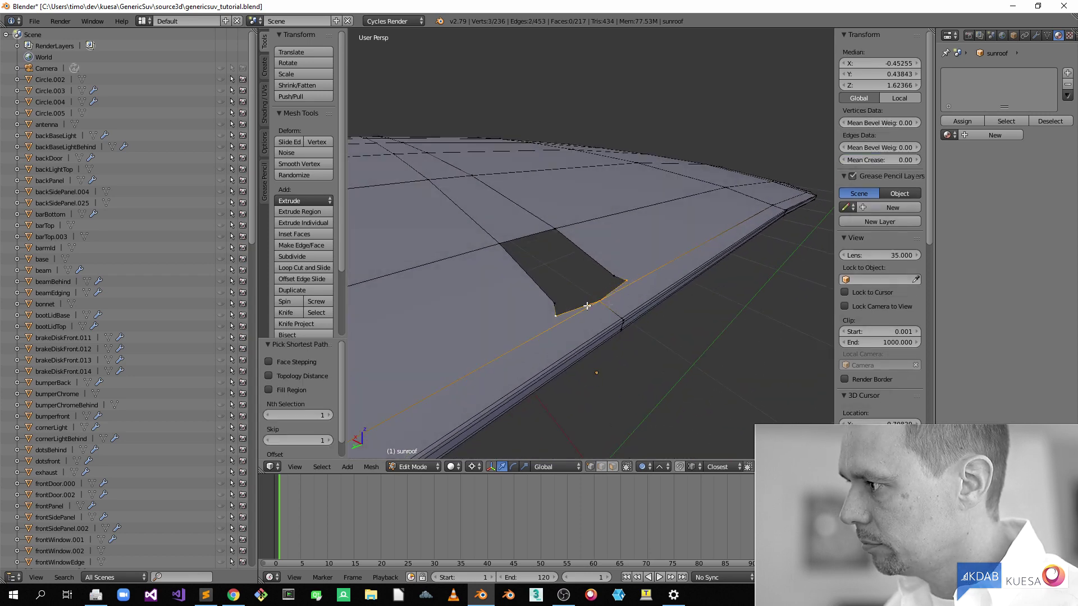
{"action": "key", "text": "alt+m"}
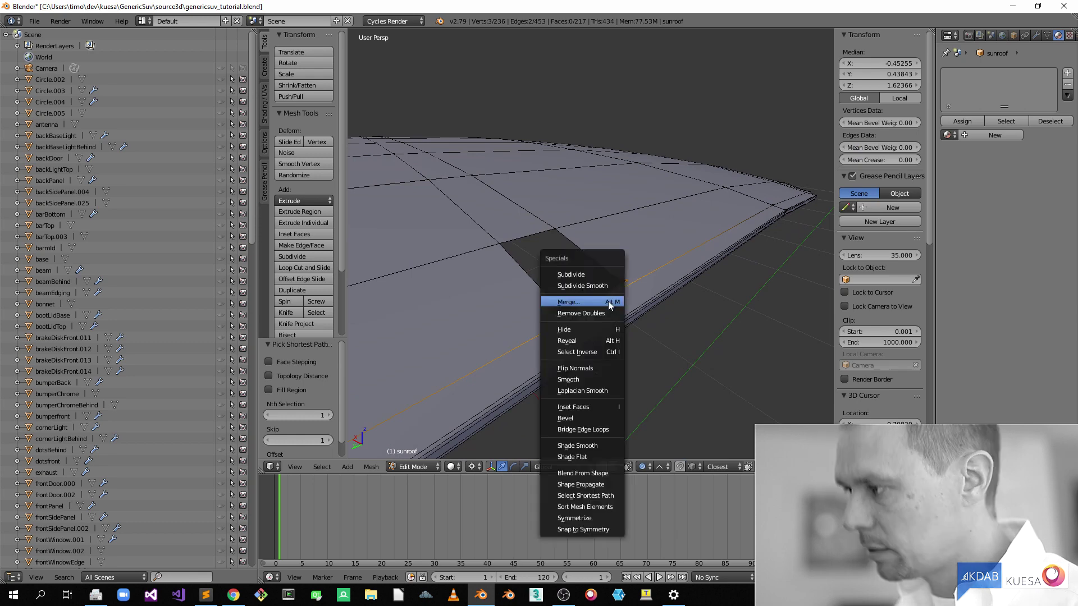
{"action": "left_click", "coordinate": [608, 301]}
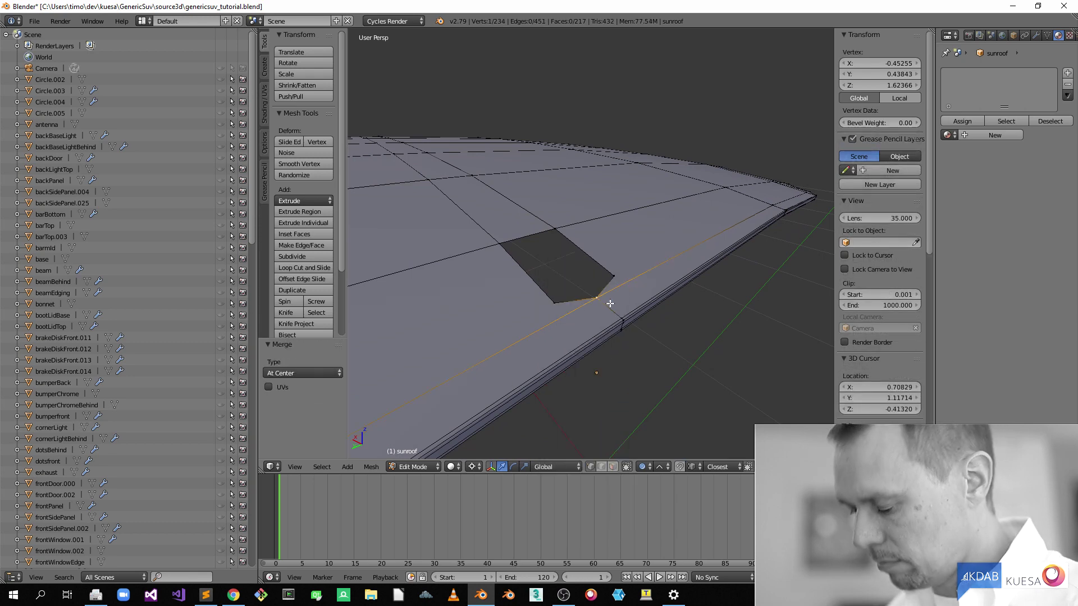
{"action": "key", "text": "ctrl+z"}
Step: Fill the narrow triangle between the hole's two outer border edges with a face
{"action": "scroll", "coordinate": [617, 290], "scroll_direction": "up", "scroll_amount": 5}
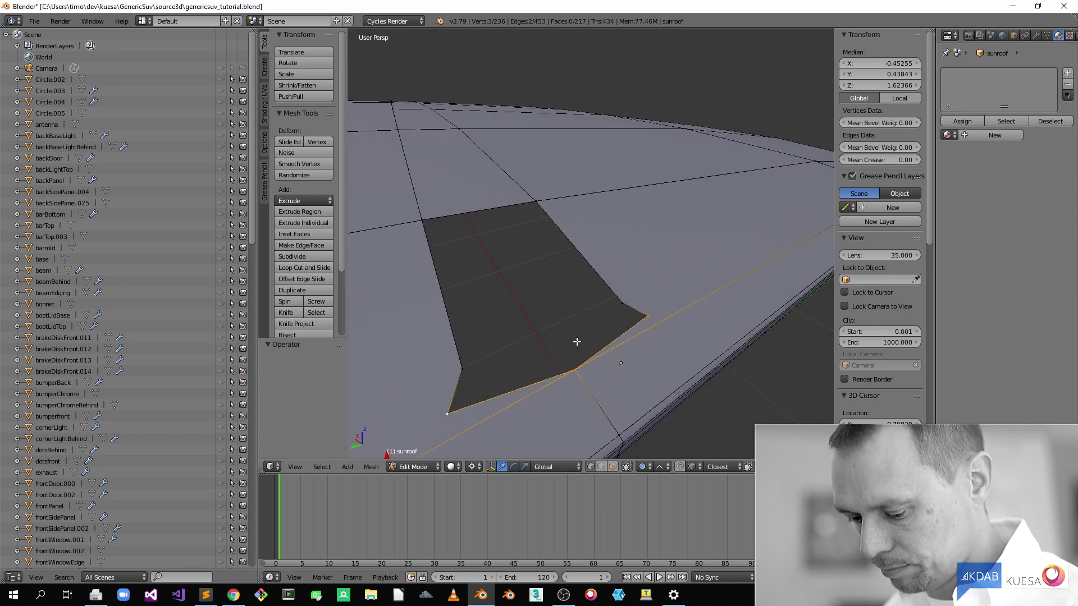
{"action": "key", "text": "ctrl+Tab"}
{"action": "left_click", "coordinate": [547, 369]}
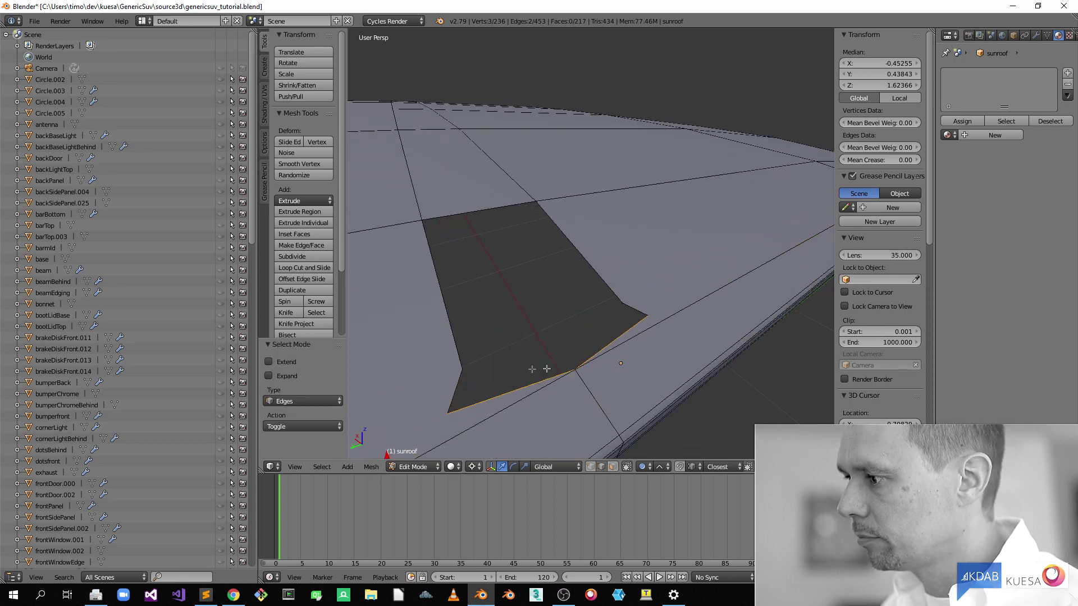
{"action": "right_click", "coordinate": [610, 344], "text": "shift"}
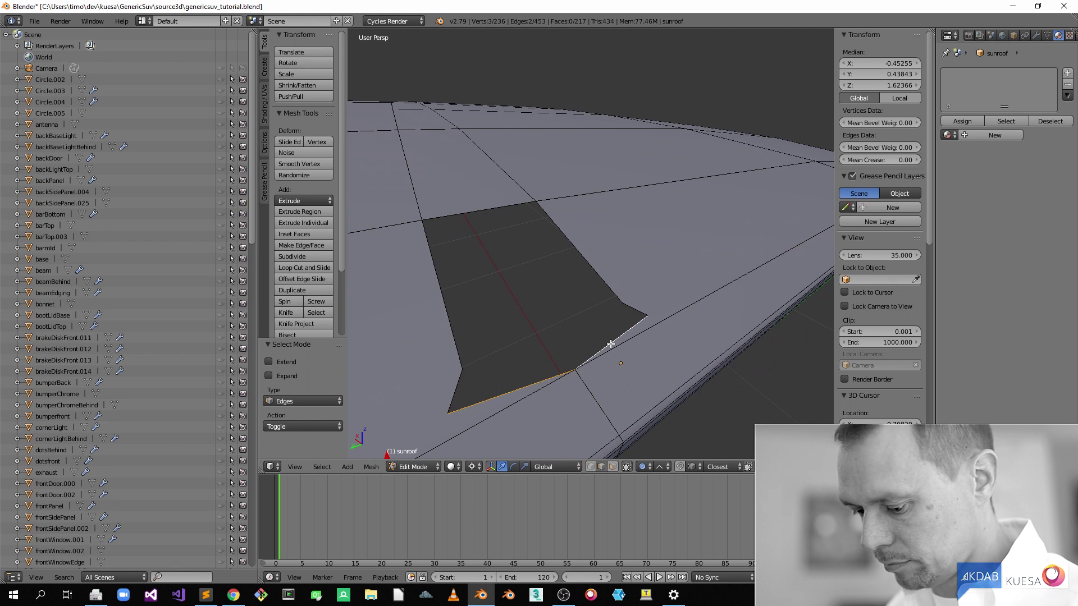
{"action": "key", "text": "f"}
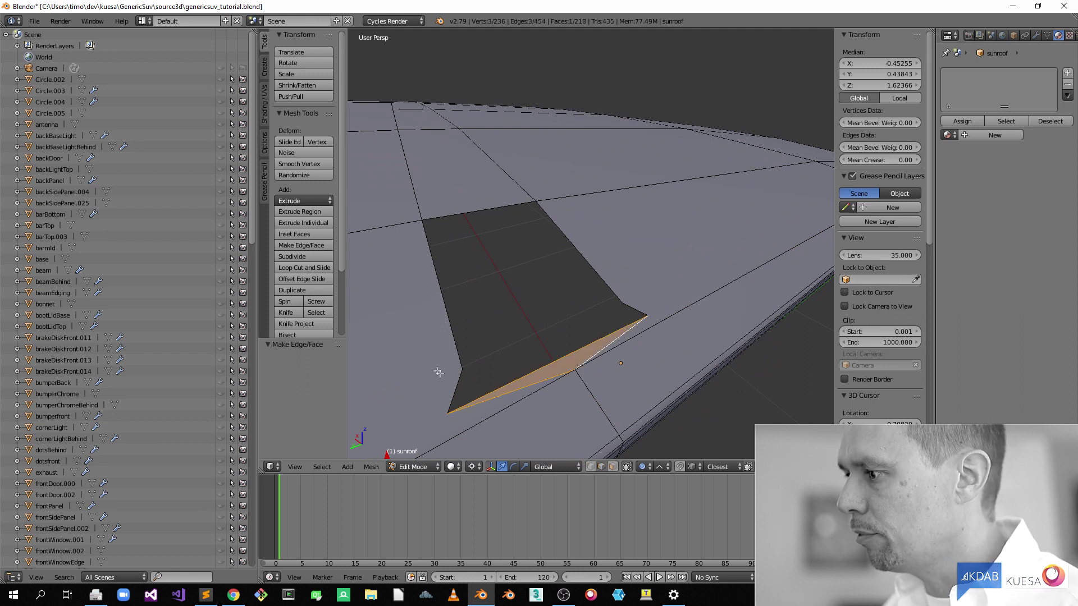
Step: Fill the rest of the hole with two faces, one between the short side edges and one between the long ones
{"action": "right_click", "coordinate": [456, 385]}
{"action": "right_click", "coordinate": [634, 314], "text": "shift"}
{"action": "key", "text": "f"}
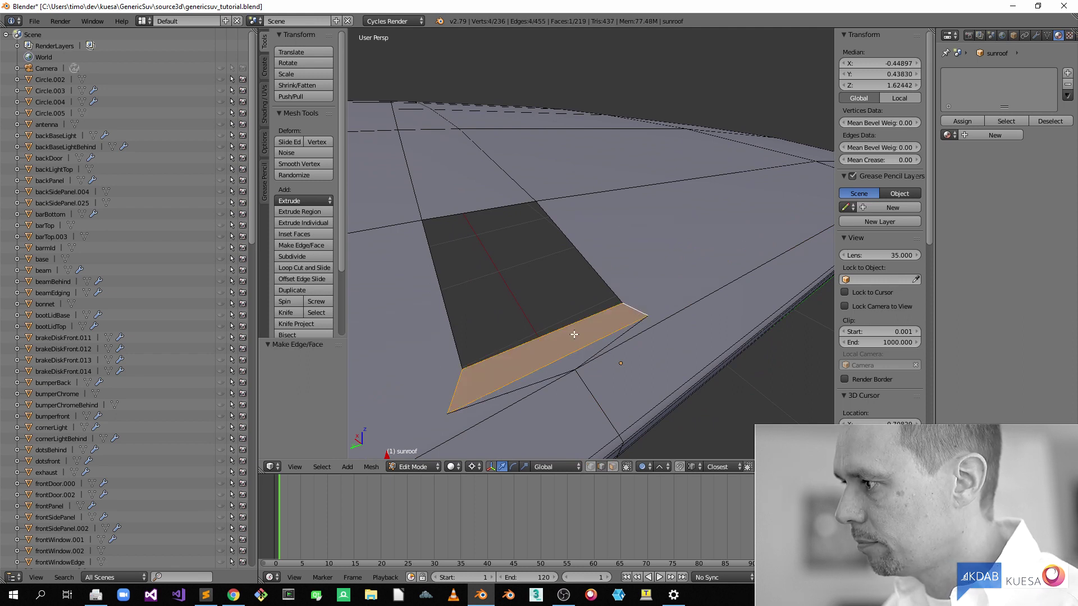
{"action": "right_click", "coordinate": [454, 333]}
{"action": "right_click", "coordinate": [587, 266], "text": "shift"}
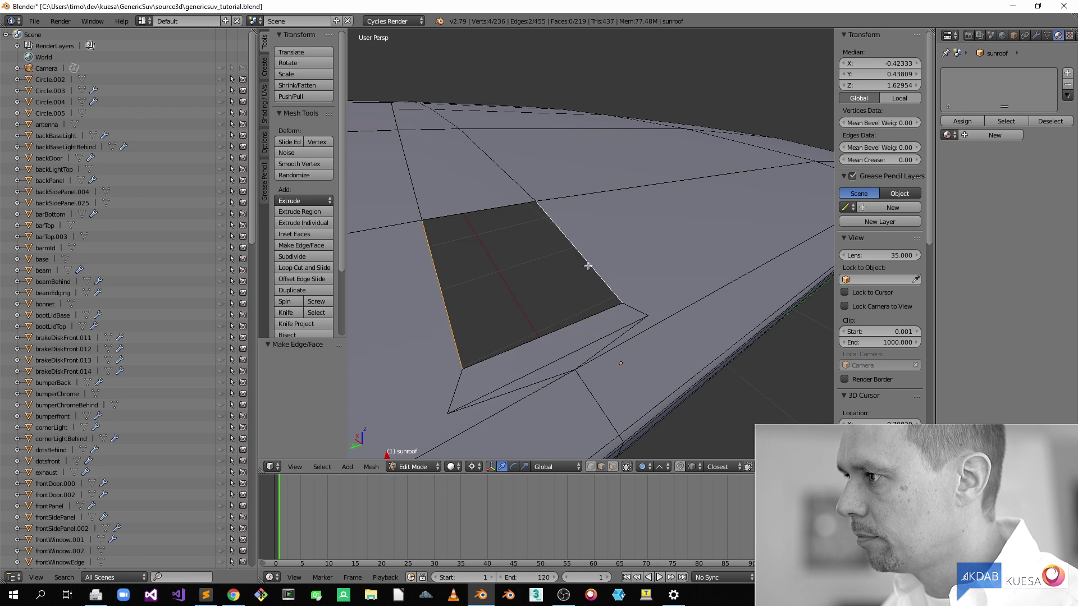
{"action": "key", "text": "f"}
{"action": "key", "text": "v"}
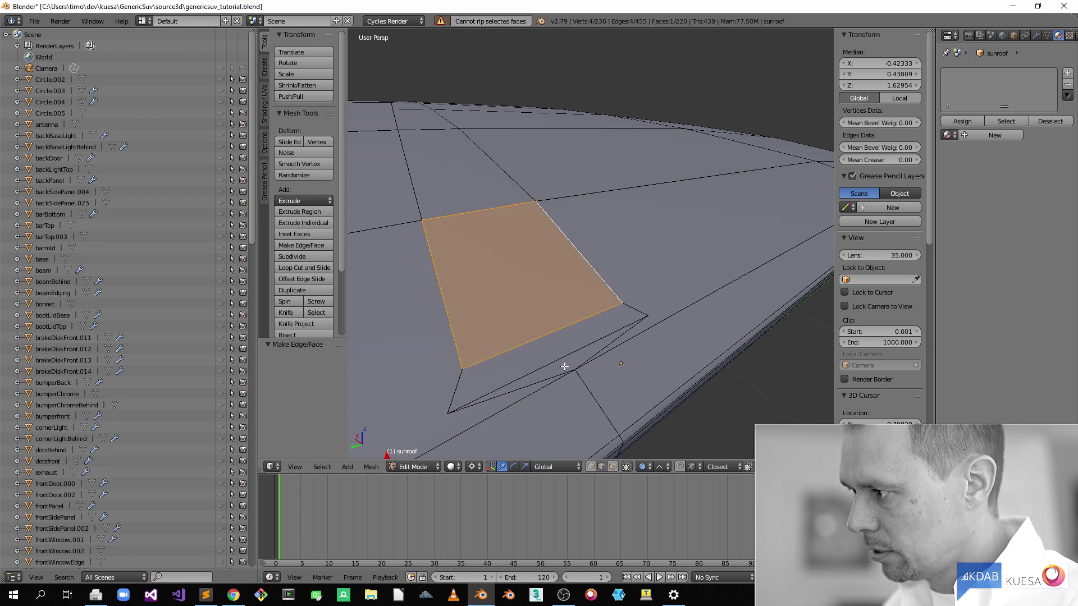
Step: Merge the two outer corner vertices of the newly filled strip at center
{"action": "key", "text": "ctrl+Tab"}
{"action": "left_click", "coordinate": [503, 372]}
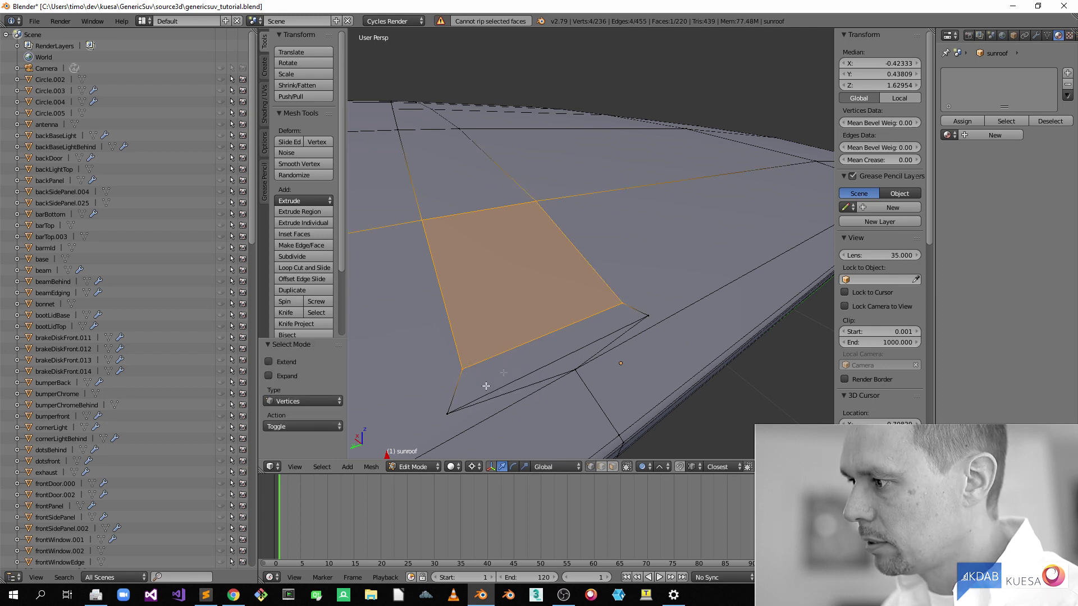
{"action": "right_click", "coordinate": [450, 413]}
{"action": "right_click", "coordinate": [646, 315], "text": "shift"}
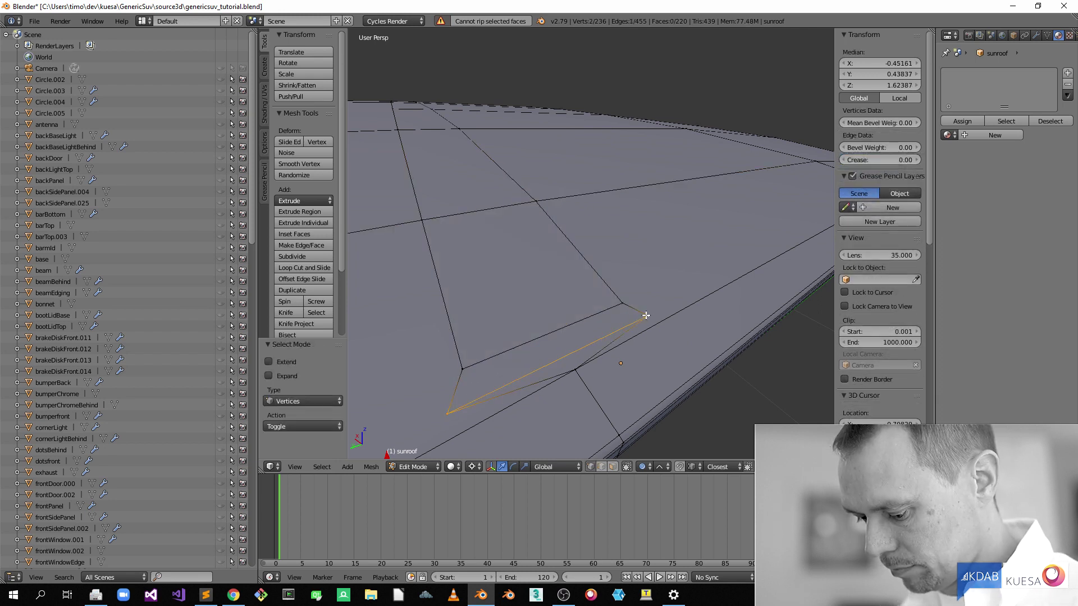
{"action": "key", "text": "alt+m"}
{"action": "left_click", "coordinate": [646, 316]}
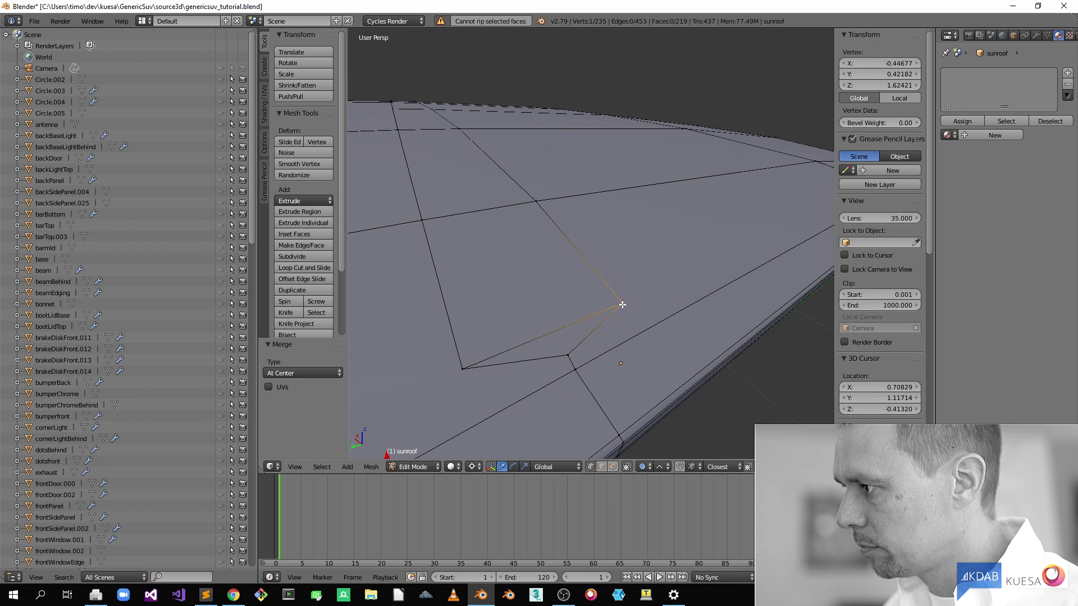
Step: Merge the next two pairs of opposite seam vertices, moving inward from the border, at center
{"action": "right_click", "coordinate": [461, 368], "text": "shift"}
{"action": "key", "text": "alt+m"}
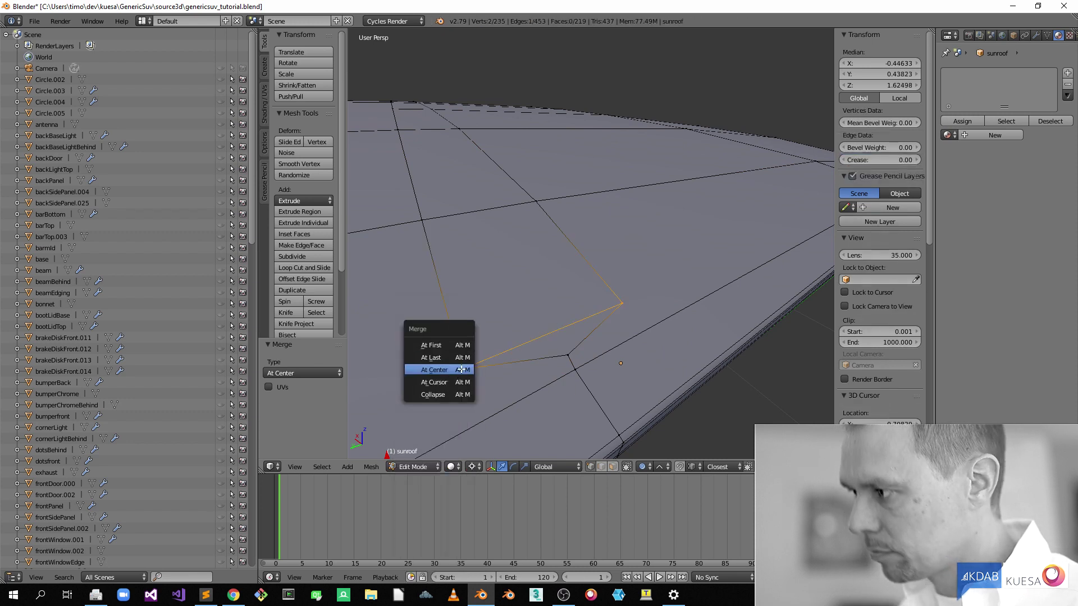
{"action": "left_click", "coordinate": [462, 367]}
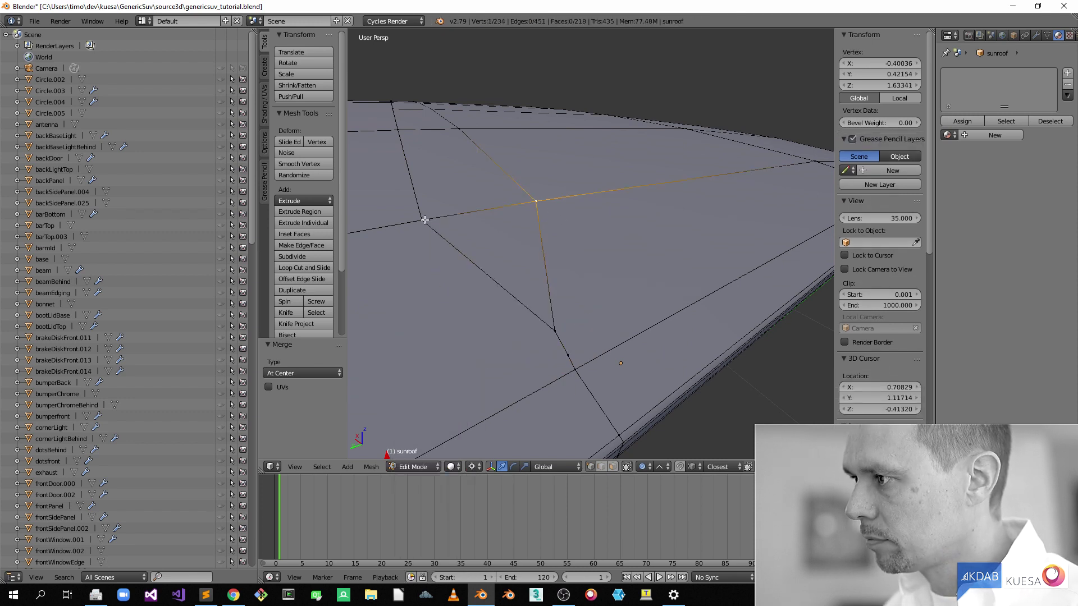
{"action": "right_click", "coordinate": [420, 219], "text": "shift"}
{"action": "key", "text": "alt+m"}
{"action": "left_click", "coordinate": [420, 219]}
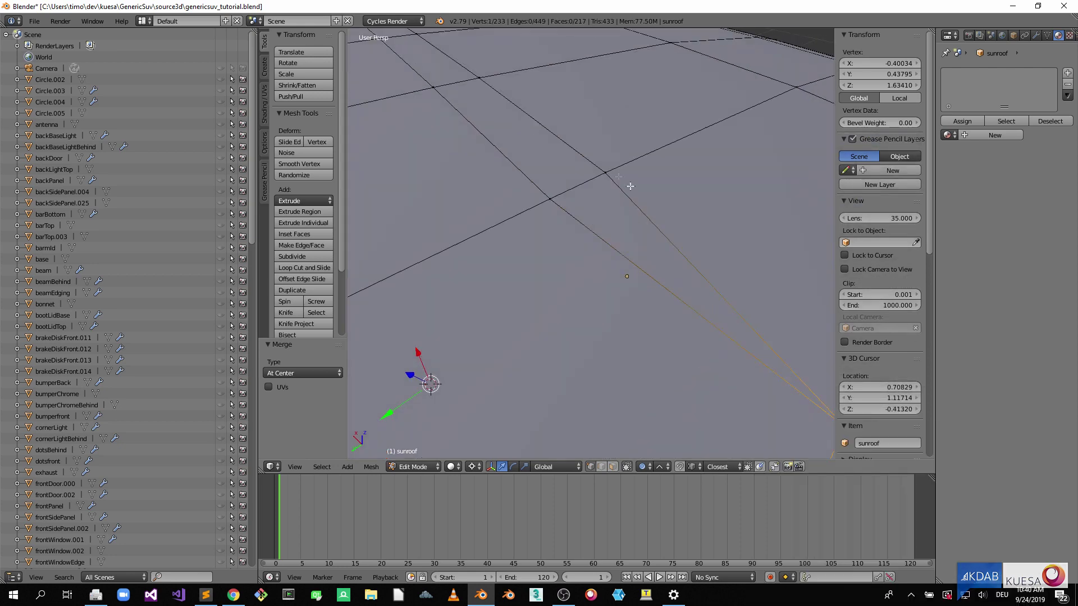
Step: Merge further pairs of opposite seam vertices across the top surface at center
{"action": "right_click", "coordinate": [617, 181]}
{"action": "middle_click_drag", "start_coordinate": [617, 180], "coordinate": [555, 260]}
{"action": "right_click", "coordinate": [590, 330]}
{"action": "middle_click_drag", "start_coordinate": [589, 329], "coordinate": [490, 163], "text": "shift"}
{"action": "right_click", "coordinate": [433, 171], "text": "shift"}
{"action": "key", "text": "shift+r"}
{"action": "right_click", "coordinate": [565, 262]}
{"action": "right_click", "coordinate": [457, 301], "text": "shift"}
{"action": "key", "text": "shift+r"}
Step: Merge the dense seam vertices on the rows of the opposite side edge at center
{"action": "middle_click_drag", "start_coordinate": [564, 265], "coordinate": [568, 230]}
{"action": "right_click", "coordinate": [655, 327]}
{"action": "right_click", "coordinate": [615, 339], "text": "ctrl"}
{"action": "key", "text": "alt+m"}
{"action": "left_click", "coordinate": [616, 339]}
{"action": "right_click", "coordinate": [604, 327], "text": "ctrl"}
{"action": "key", "text": "alt+m"}
{"action": "left_click", "coordinate": [707, 275]}
{"action": "right_click", "coordinate": [589, 315]}
{"action": "right_click", "coordinate": [664, 285], "text": "ctrl"}
{"action": "key", "text": "w"}
{"action": "left_click", "coordinate": [673, 313]}
Step: Delete the fan faces where the seam meets the border at the opposite end
{"action": "key", "text": "ctrl+Tab"}
{"action": "left_click", "coordinate": [630, 274]}
{"action": "right_click", "coordinate": [512, 289], "text": "ctrl"}
{"action": "key", "text": "x"}
{"action": "left_click", "coordinate": [511, 288]}
Step: Fill the hole at the opposite end of the seam with faces between its facing edges
{"action": "key", "text": "ctrl+Tab"}
{"action": "key", "text": "2"}
{"action": "right_click", "coordinate": [513, 301]}
{"action": "right_click", "coordinate": [674, 250], "text": "shift"}
{"action": "key", "text": "f"}
{"action": "right_click", "coordinate": [707, 207]}
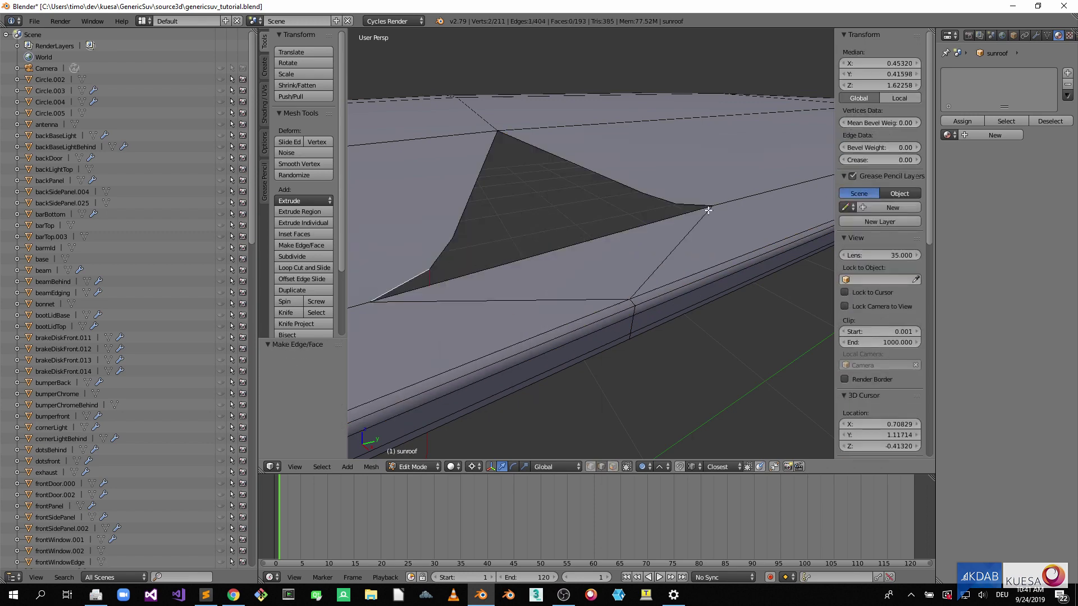
{"action": "key", "text": "f"}
{"action": "key", "text": "f"}
{"action": "key", "text": "f"}
Step: Merge the filled area's outer corner vertices at center, and likewise the next pair inward
{"action": "key", "text": "ctrl+Tab"}
{"action": "key", "text": "1"}
{"action": "right_click", "coordinate": [374, 303]}
{"action": "right_click", "coordinate": [712, 206], "text": "shift"}
{"action": "key", "text": "alt+m"}
{"action": "left_click", "coordinate": [730, 202]}
{"action": "right_click", "coordinate": [676, 204]}
{"action": "right_click", "coordinate": [430, 269], "text": "shift"}
{"action": "key", "text": "alt+m"}
{"action": "left_click", "coordinate": [430, 269]}
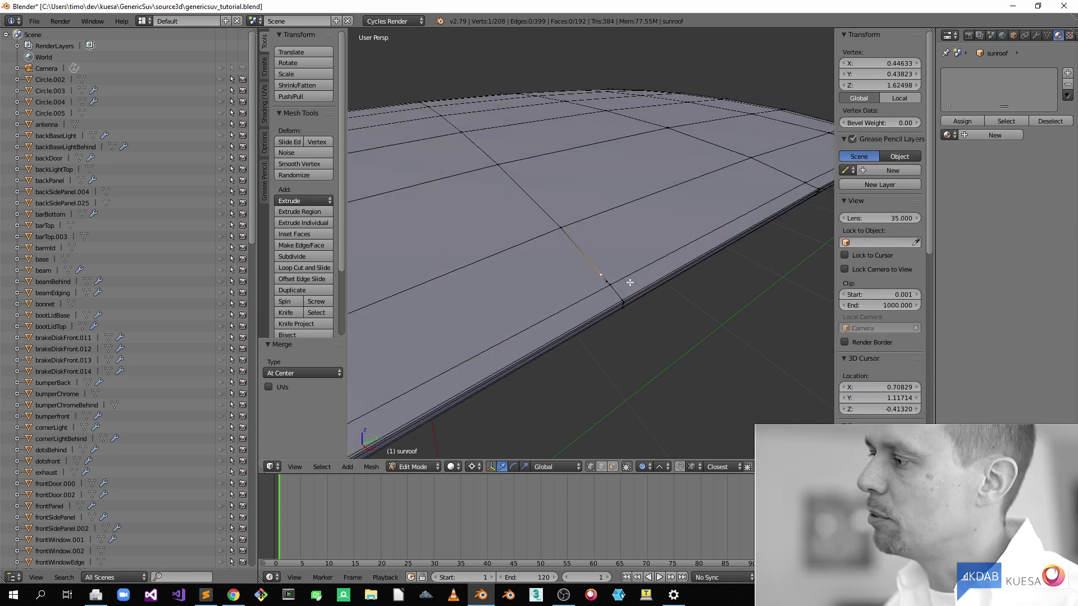
Step: Dissolve the two surplus vertices on the seam just inside the top surface's border at this end
{"action": "scroll", "coordinate": [621, 275], "scroll_direction": "up", "scroll_amount": 3}
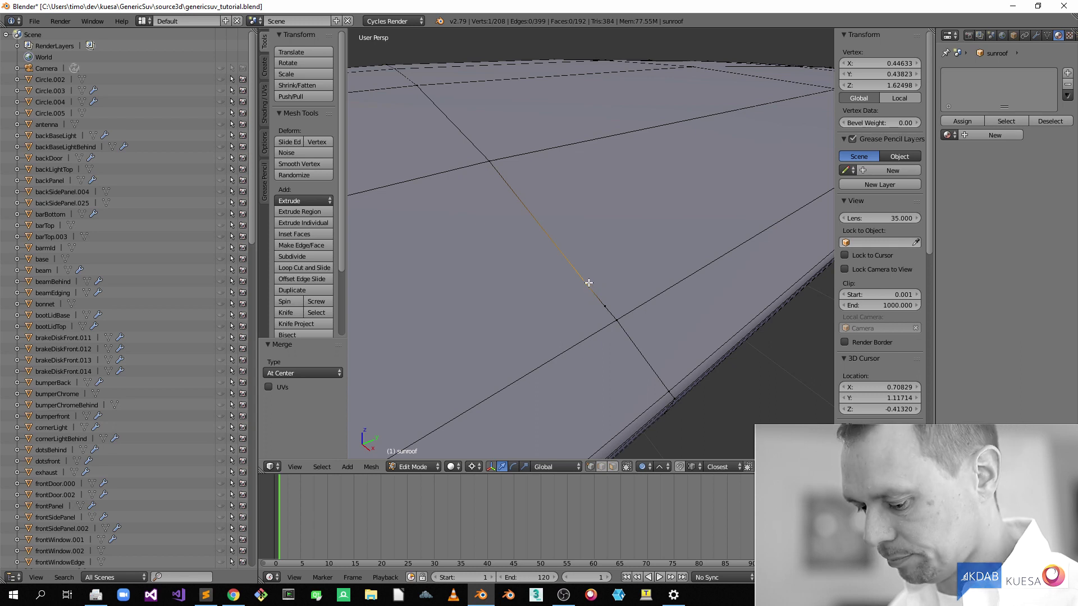
{"action": "key", "text": "ctrl+Tab"}
{"action": "left_click", "coordinate": [580, 287]}
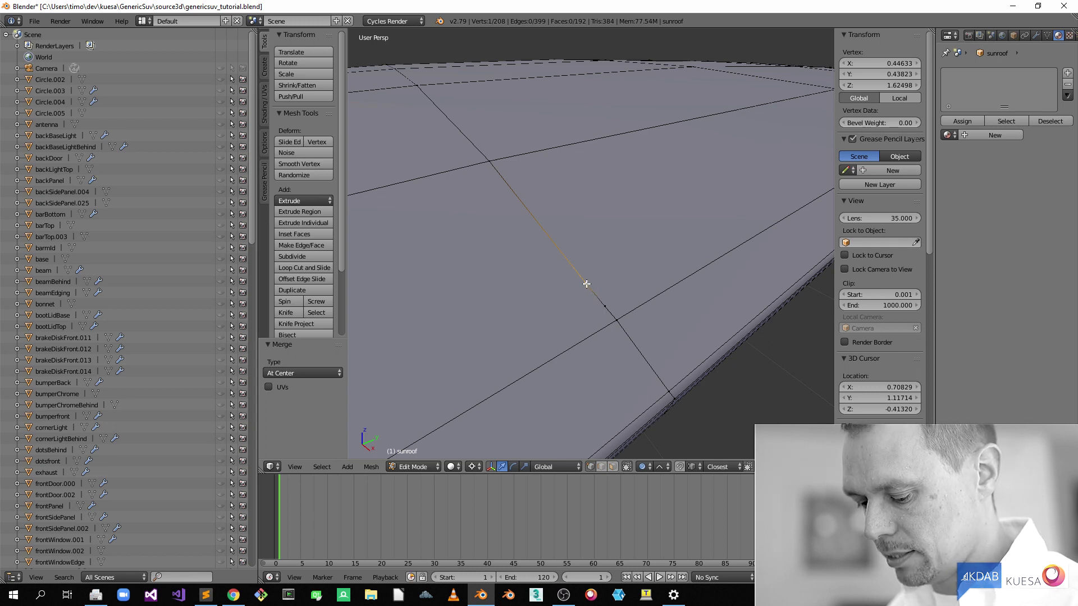
{"action": "key", "text": "x"}
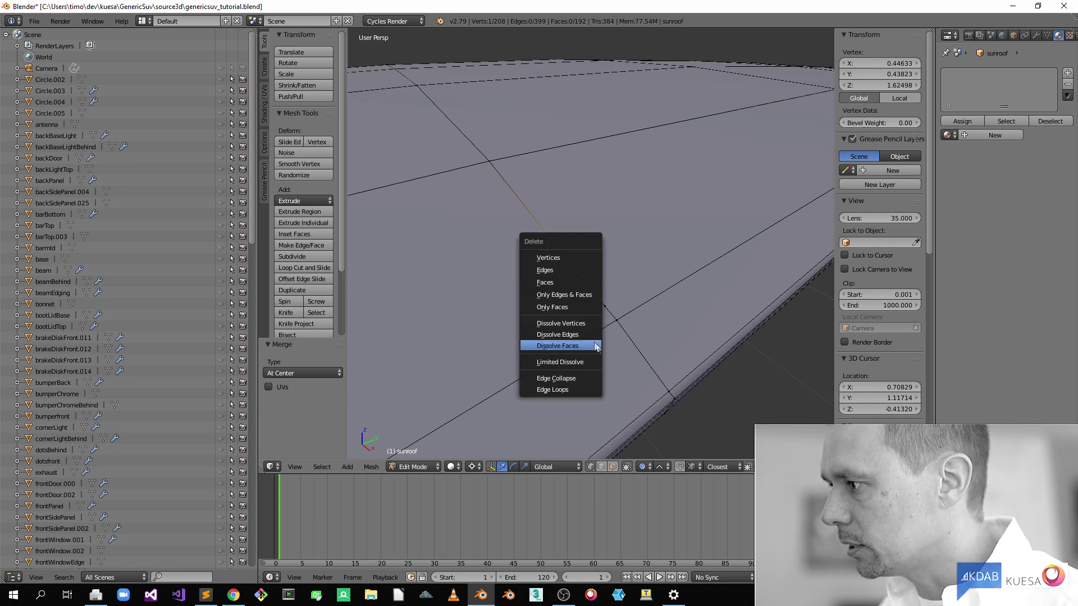
{"action": "left_click", "coordinate": [594, 323]}
{"action": "right_click", "coordinate": [606, 307]}
{"action": "key", "text": "x"}
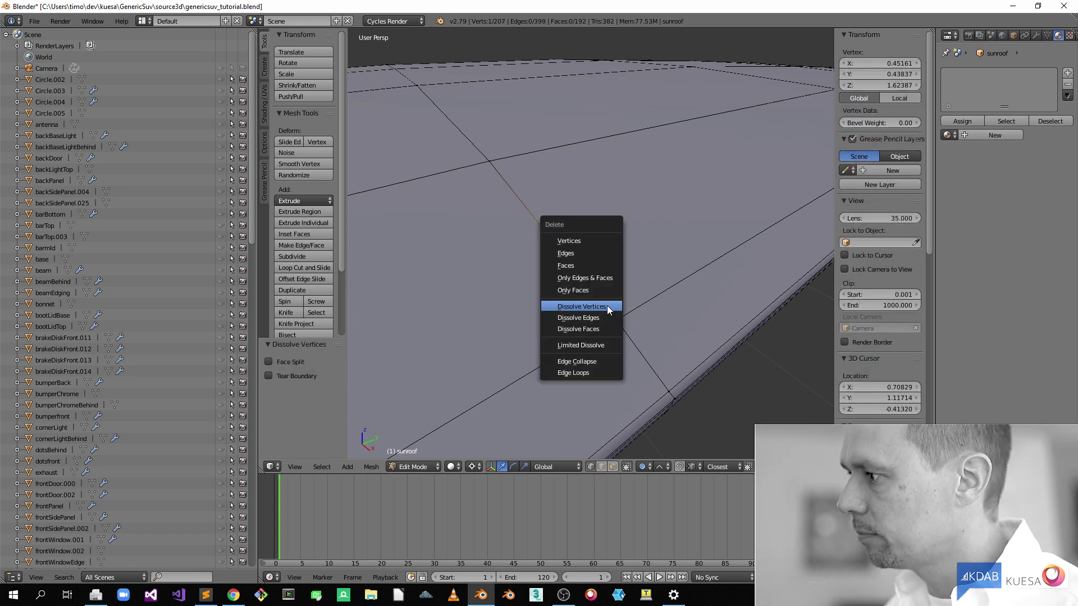
{"action": "left_click", "coordinate": [608, 307]}
Step: Dissolve the two surplus seam vertices just inside the border at the sunroof's other end
{"action": "scroll", "coordinate": [640, 258], "scroll_direction": "down", "scroll_amount": 8}
{"action": "middle_click_drag", "start_coordinate": [640, 258], "coordinate": [731, 260]}
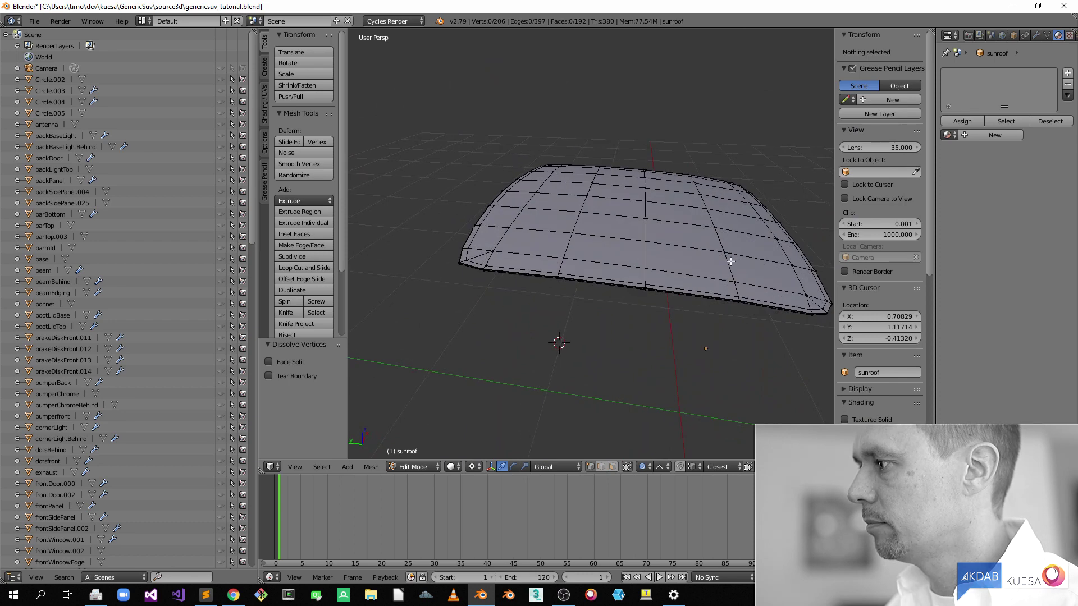
{"action": "scroll", "coordinate": [730, 261], "scroll_direction": "up", "scroll_amount": 6}
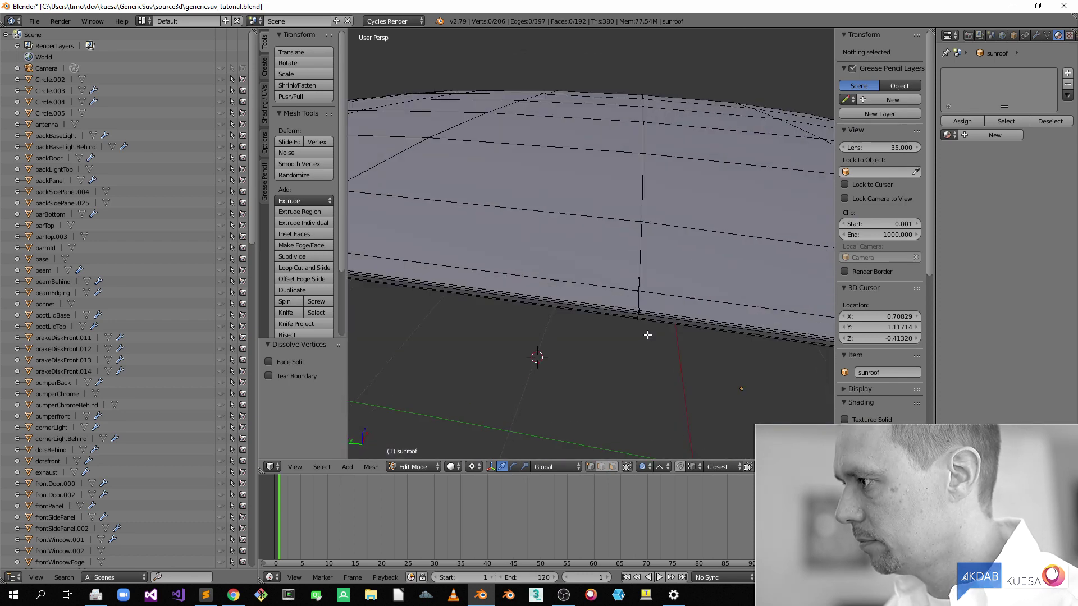
{"action": "right_click", "coordinate": [637, 293]}
{"action": "right_click", "coordinate": [644, 281], "text": "shift"}
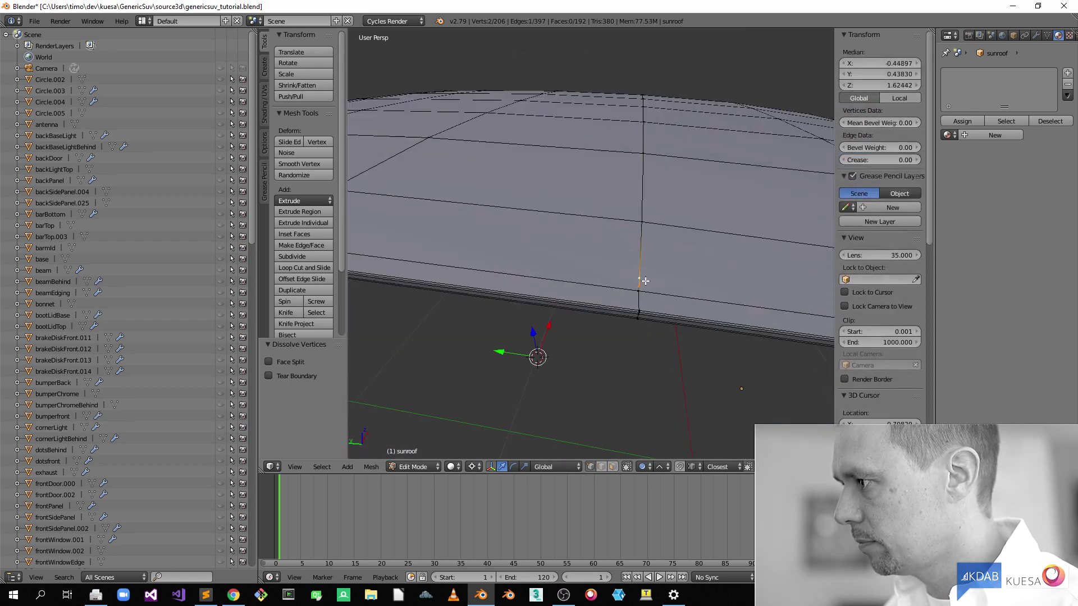
{"action": "key", "text": "x"}
{"action": "left_click", "coordinate": [667, 285]}
Step: Switch the sunroof mesh to edge selection for work on its side rim
{"action": "scroll", "coordinate": [667, 284], "scroll_direction": "down", "scroll_amount": 5}
{"action": "middle_click_drag", "start_coordinate": [666, 284], "coordinate": [538, 156]}
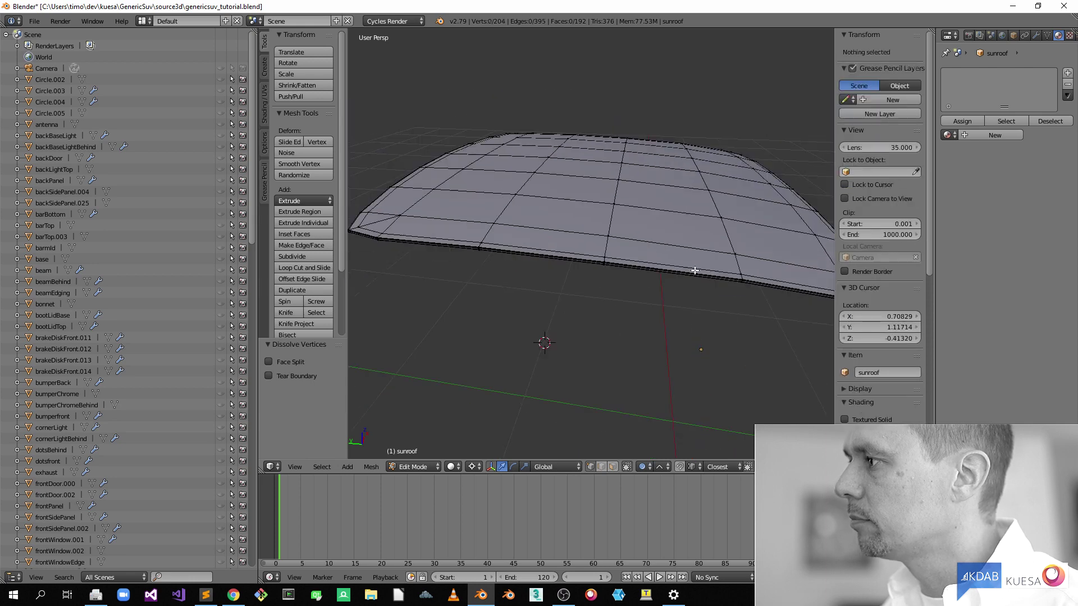
{"action": "scroll", "coordinate": [539, 155], "scroll_direction": "up", "scroll_amount": 4}
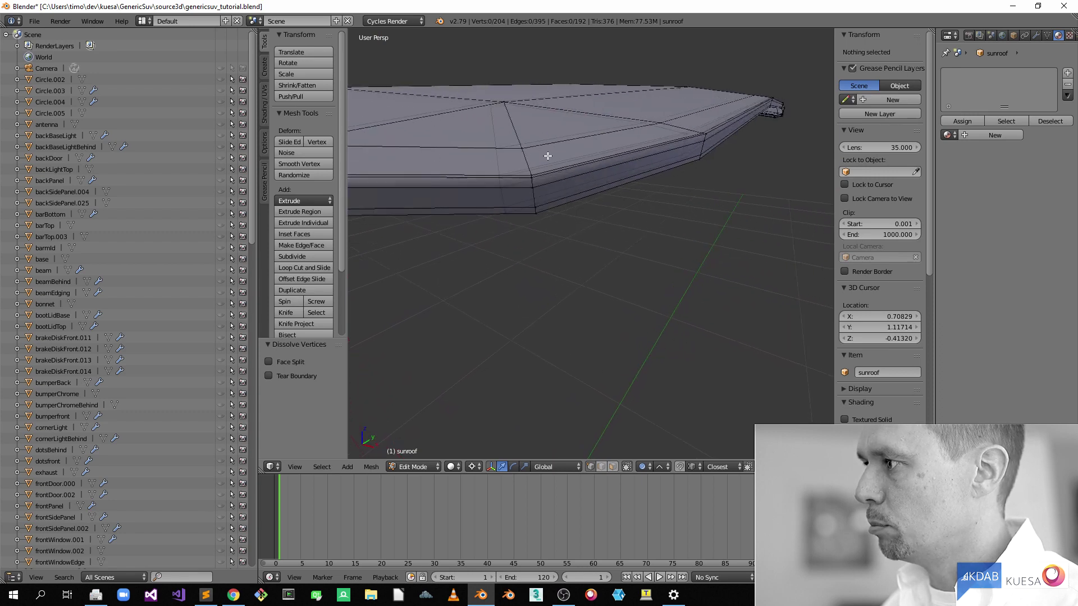
{"action": "middle_click_drag", "start_coordinate": [621, 166], "coordinate": [619, 167]}
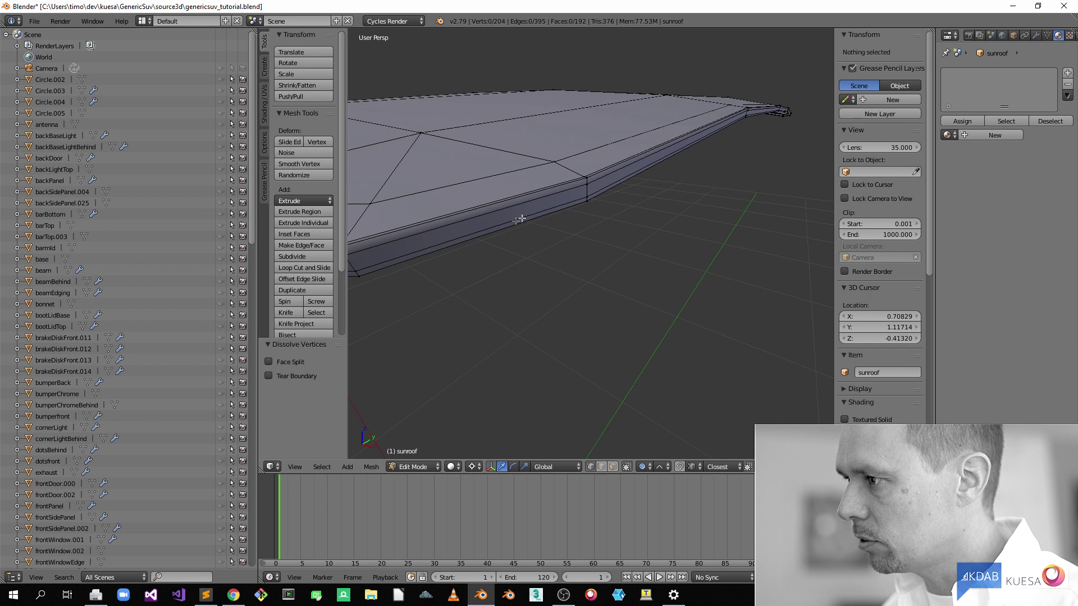
{"action": "key", "text": "ctrl+Tab"}
{"action": "left_click", "coordinate": [584, 204]}
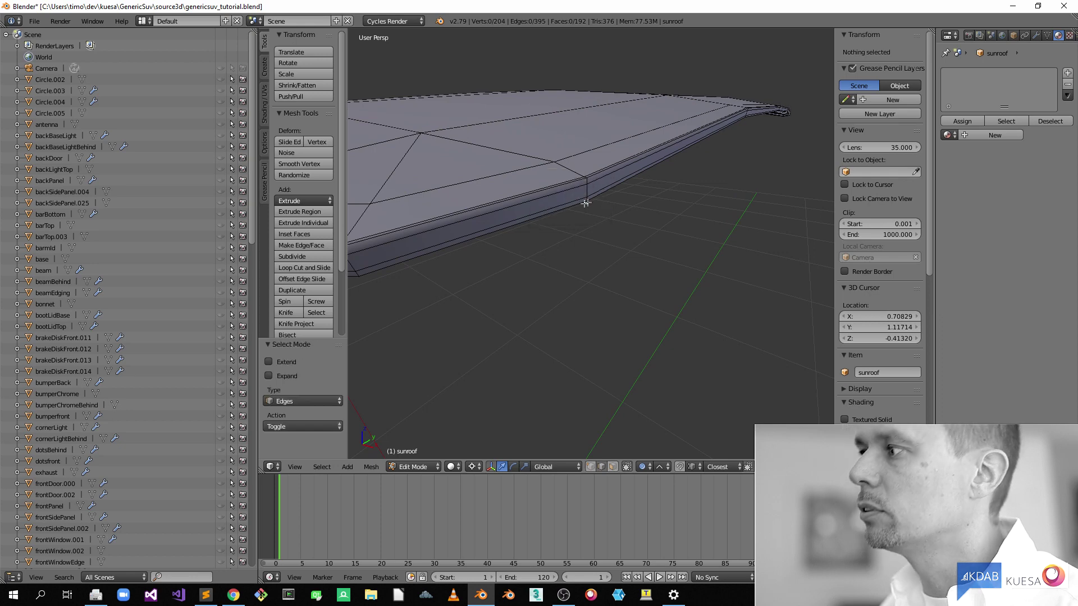
Step: Select the surplus edge loop running around the sunroof's lower side rim and dissolve its edges
{"action": "middle_click_drag", "start_coordinate": [397, 255], "coordinate": [406, 255]}
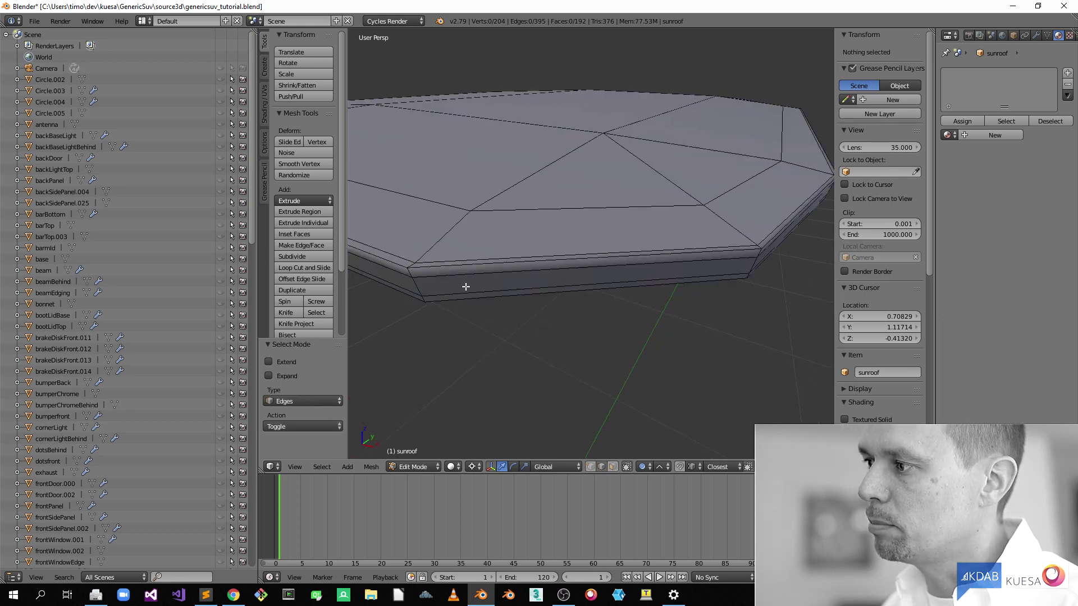
{"action": "middle_click_drag", "start_coordinate": [465, 287], "coordinate": [756, 254]}
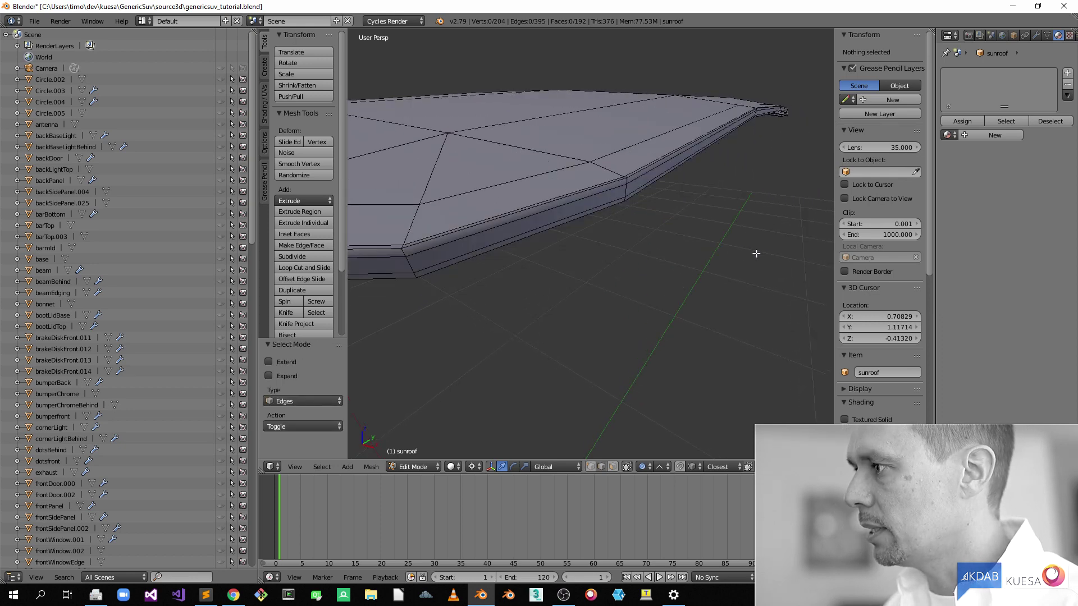
{"action": "left_click", "coordinate": [578, 214], "text": "alt"}
{"action": "middle_click_drag", "start_coordinate": [551, 240], "coordinate": [706, 248]}
{"action": "middle_click_drag", "start_coordinate": [491, 246], "coordinate": [720, 243]}
{"action": "scroll", "coordinate": [645, 221], "scroll_direction": "up", "scroll_amount": 3}
{"action": "middle_click_drag", "start_coordinate": [594, 190], "coordinate": [674, 228]}
{"action": "key", "text": "x"}
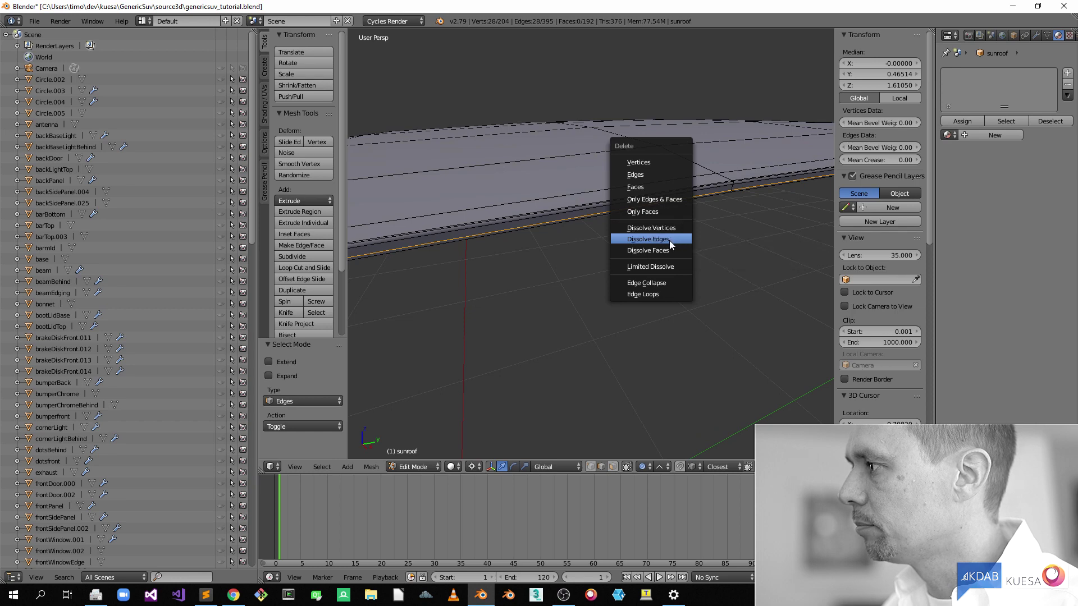
{"action": "left_click", "coordinate": [669, 240]}
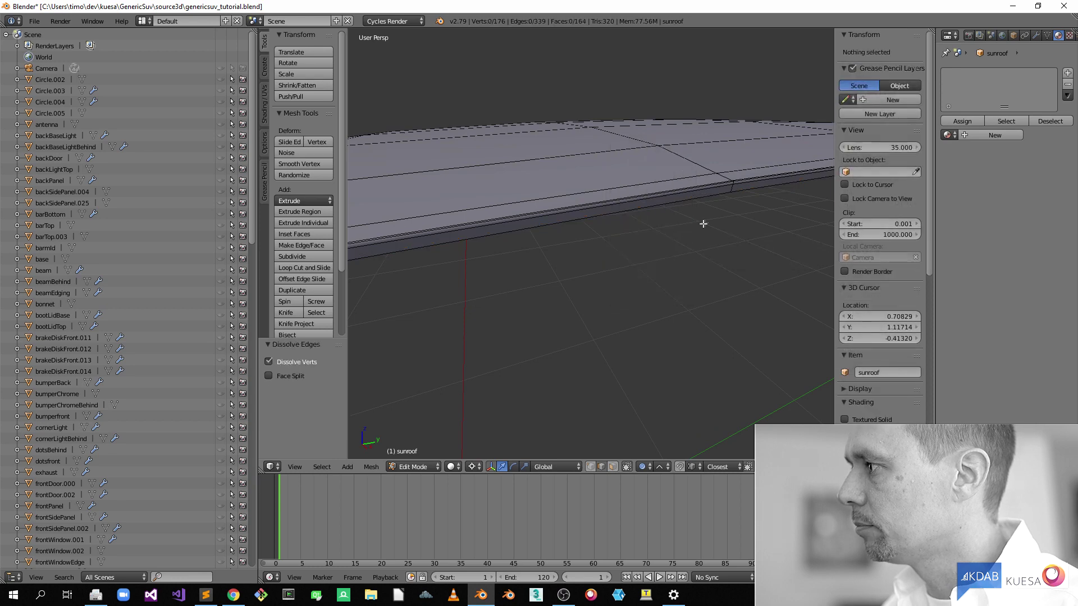
Step: Examine the simplified sunroof from several angles, both shaded in Object Mode and as a mesh in Edit Mode
{"action": "middle_click_drag", "start_coordinate": [724, 183], "coordinate": [489, 221]}
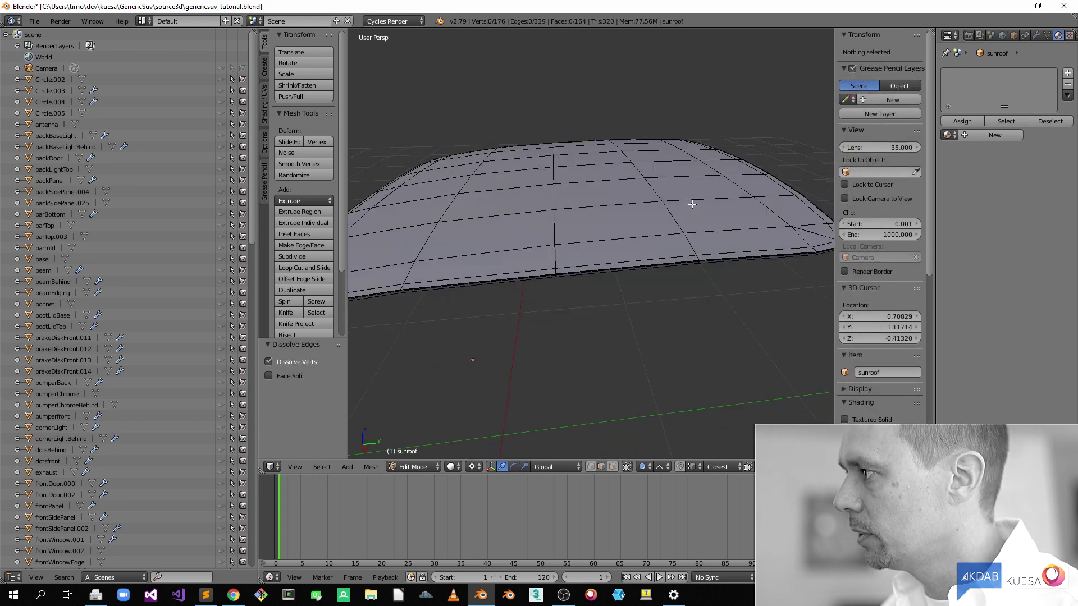
{"action": "key", "text": "Tab"}
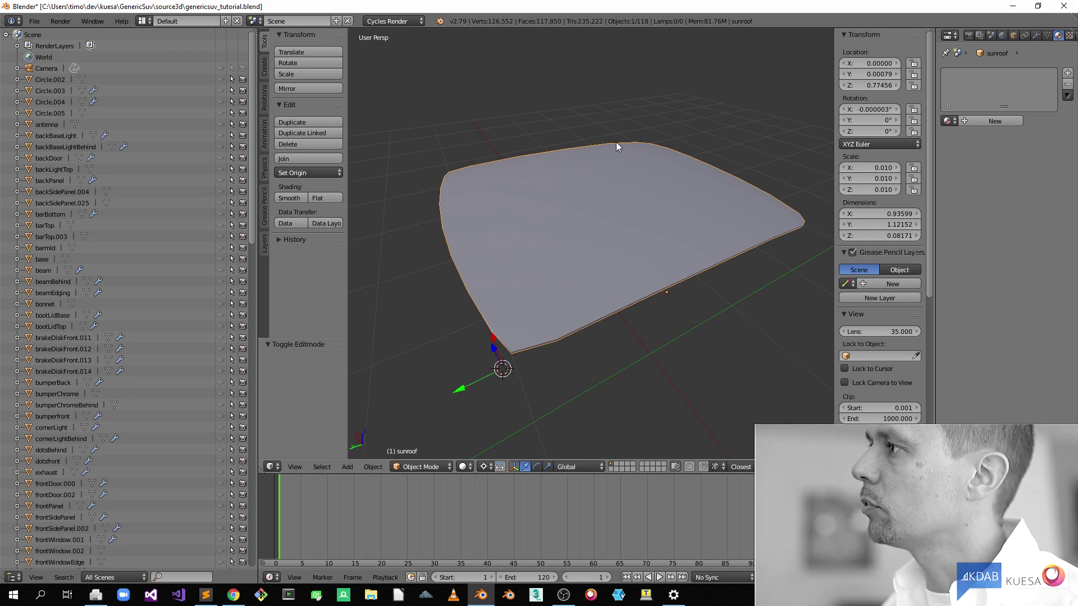
{"action": "key", "text": "Tab"}
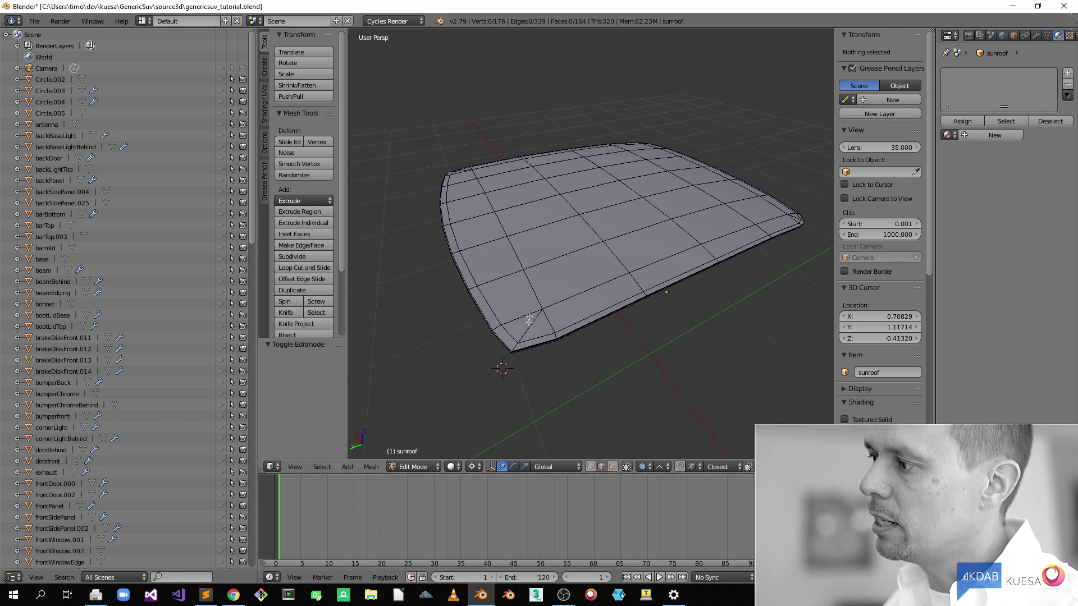
{"action": "middle_click_drag", "start_coordinate": [592, 309], "coordinate": [608, 457]}
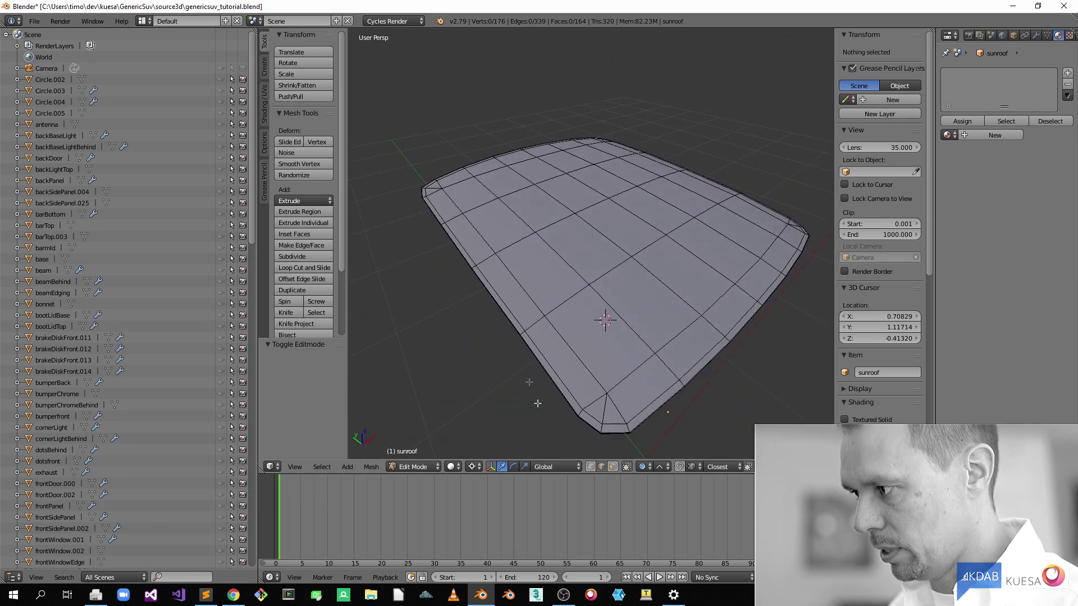
{"action": "middle_click_drag", "start_coordinate": [604, 416], "coordinate": [620, 324]}
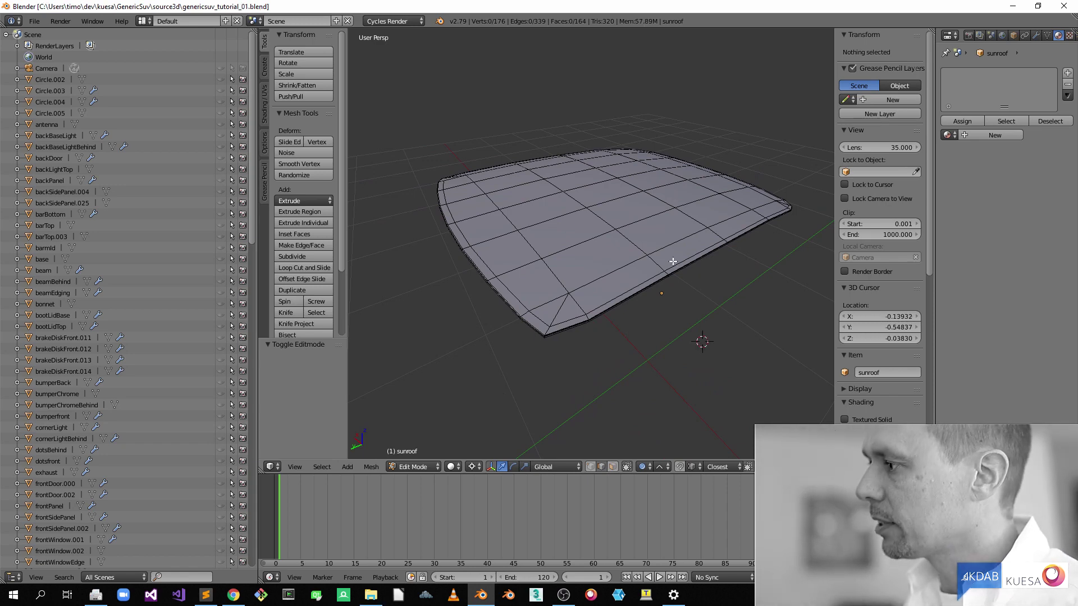
Step: Leave the sunroof's Edit Mode and reveal all hidden parts of the car
{"action": "key", "text": "Tab"}
{"action": "key", "text": "alt+h"}
{"action": "middle_click_drag", "start_coordinate": [676, 265], "coordinate": [604, 285]}
{"action": "scroll", "coordinate": [604, 285], "scroll_direction": "down", "scroll_amount": 6}
Step: Isolate the bonnet by hiding every other object, and open its mesh in Edit Mode
{"action": "right_click", "coordinate": [649, 298]}
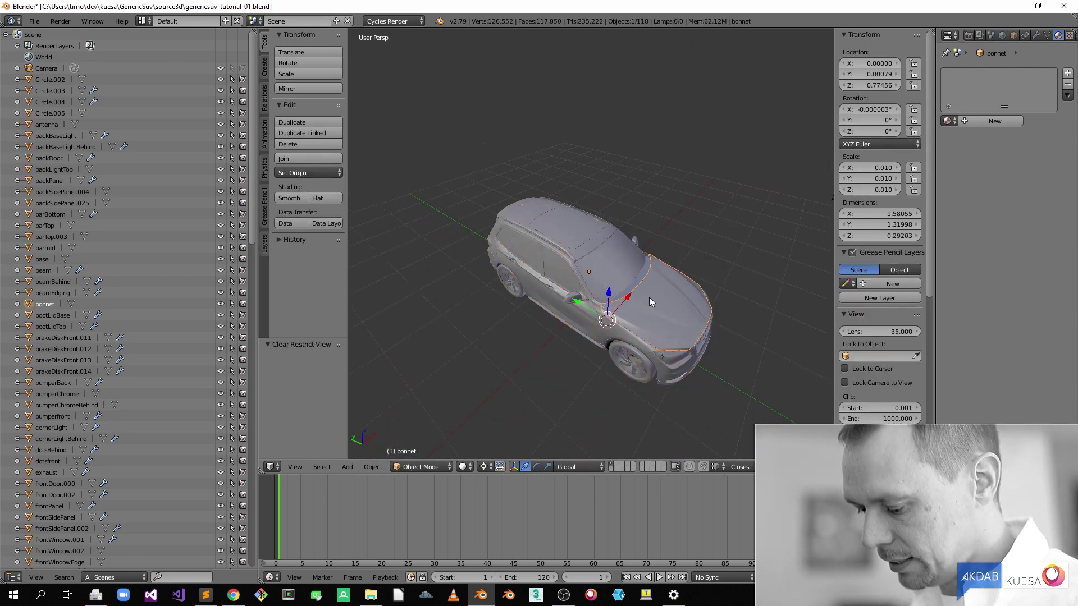
{"action": "key", "text": "shift+h"}
{"action": "middle_click_drag", "start_coordinate": [649, 298], "coordinate": [573, 296]}
{"action": "key", "text": "Tab"}
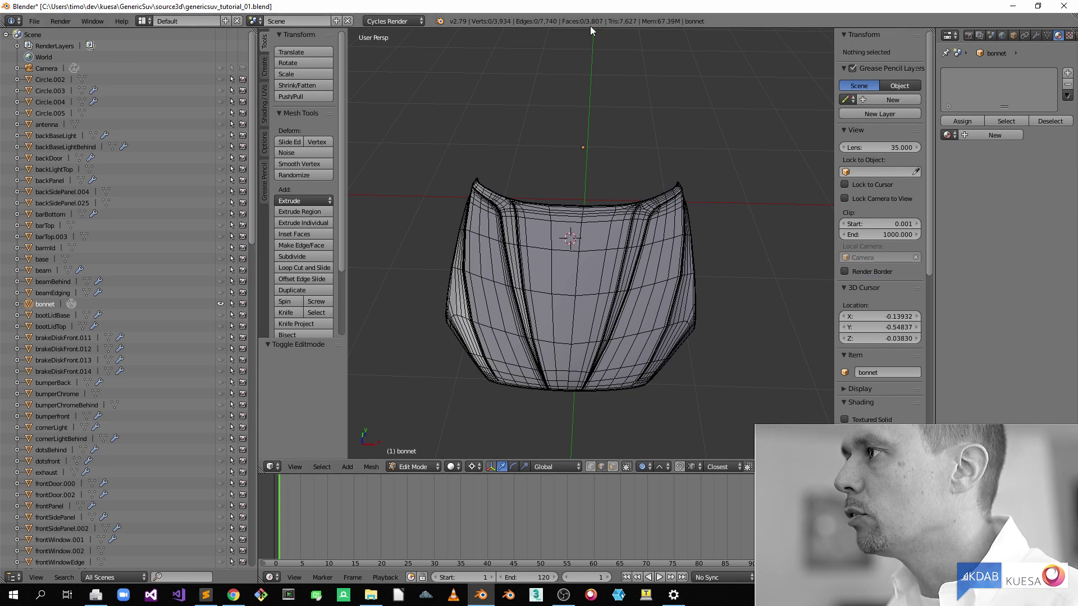
{"action": "middle_click_drag", "start_coordinate": [626, 326], "coordinate": [603, 324]}
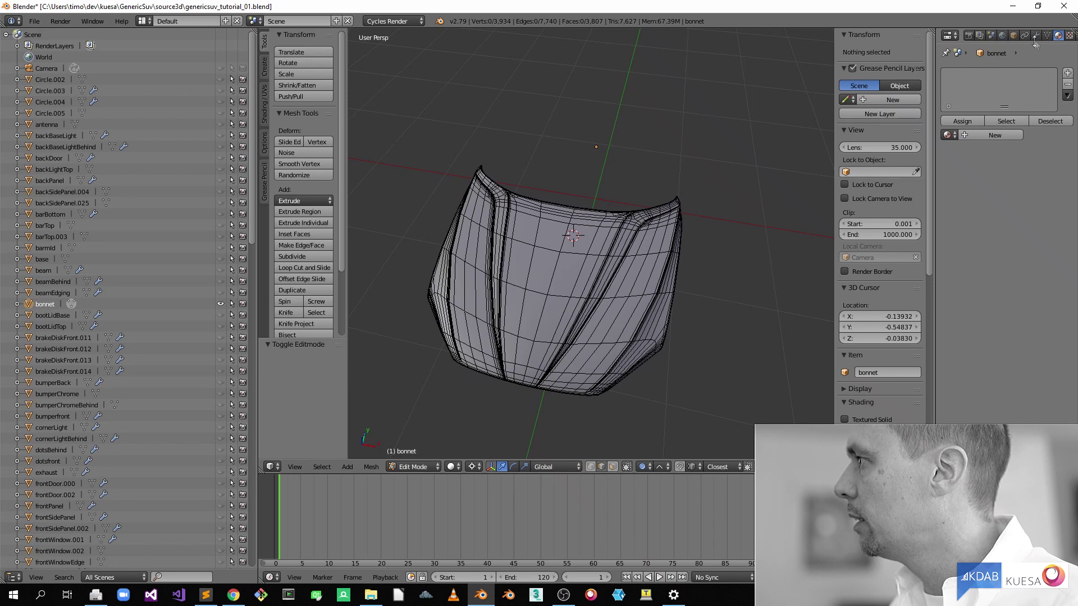
Step: Return to Object Mode and add a Subdivision Surface modifier to the bonnet
{"action": "key", "text": "Tab"}
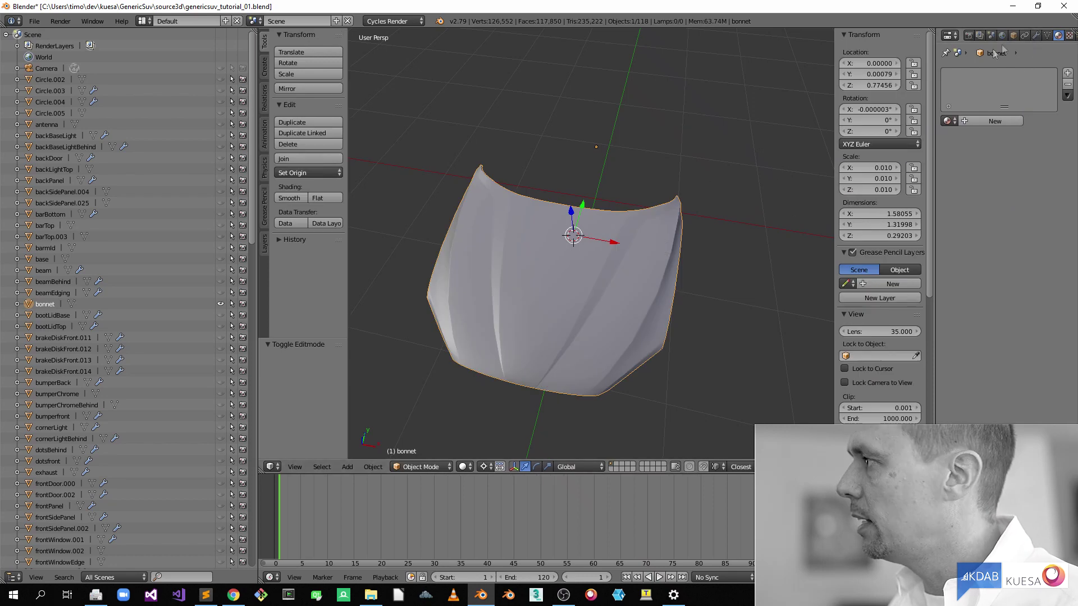
{"action": "left_click", "coordinate": [1035, 36]}
{"action": "left_click", "coordinate": [970, 75]}
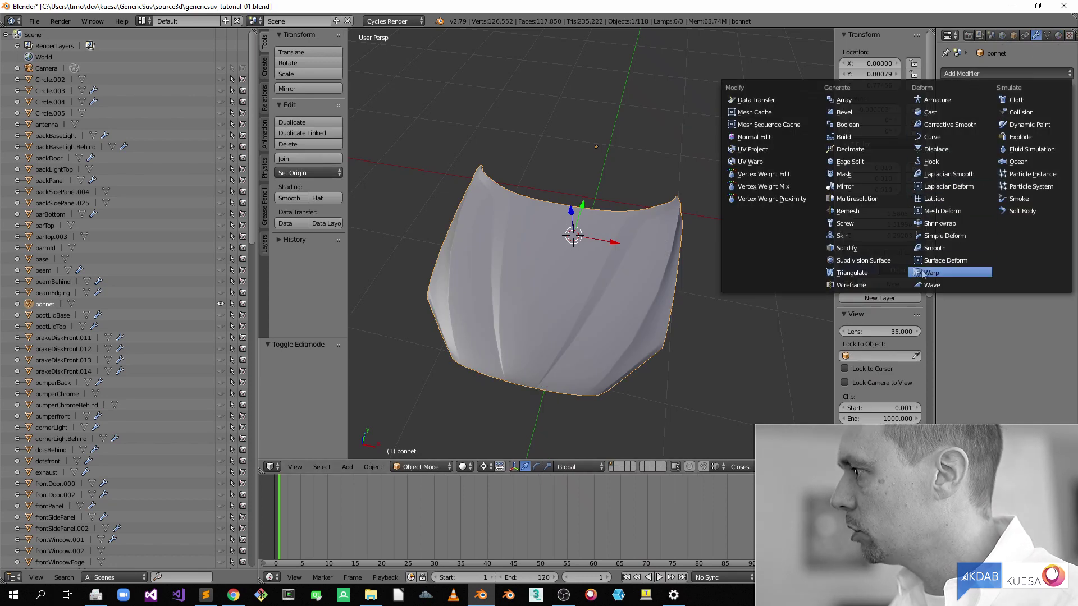
{"action": "left_click", "coordinate": [876, 260]}
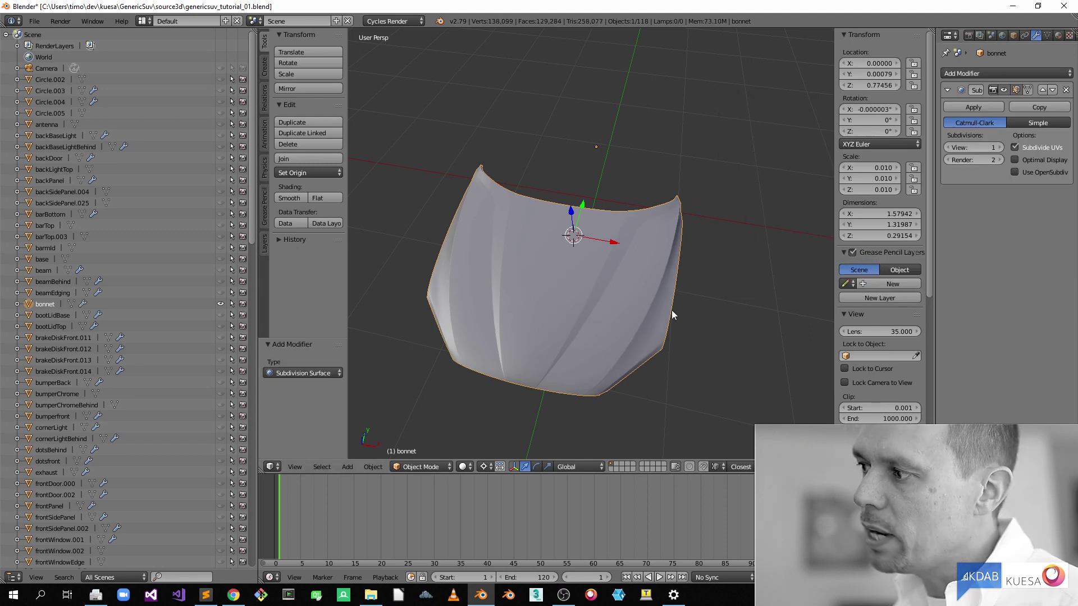
Step: Apply the bonnet's Subdivision Surface modifier with one view subdivision and reopen the mesh in Edit Mode
{"action": "key", "text": "Tab"}
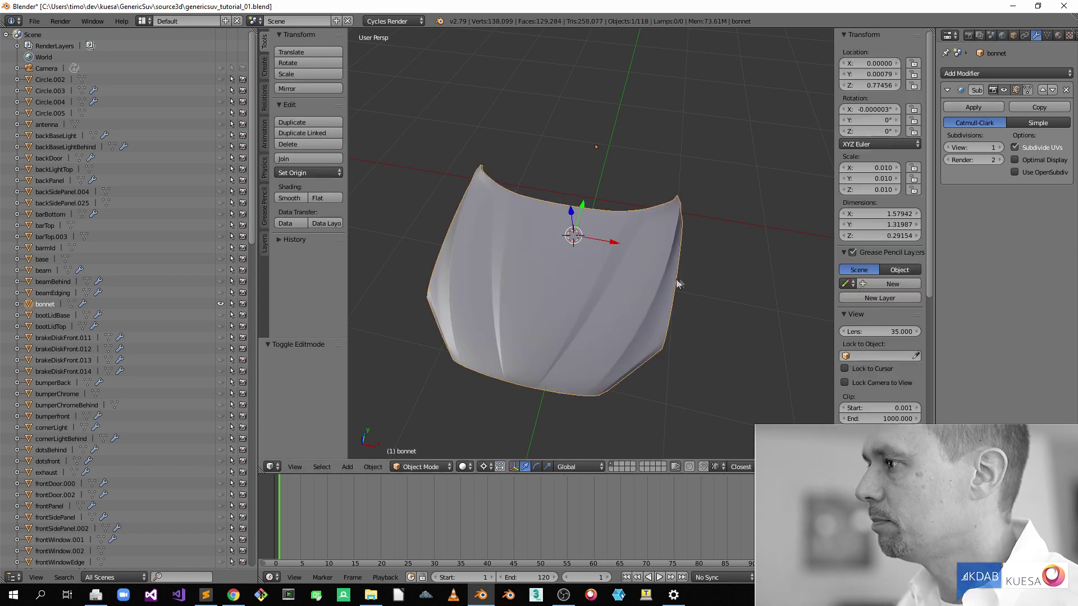
{"action": "key", "text": "Tab"}
{"action": "left_click", "coordinate": [973, 107]}
{"action": "key", "text": "Tab"}
Step: Examine the subdivided bonnet's mesh density, looking closely at the edge loops along its creases
{"action": "middle_click_drag", "start_coordinate": [539, 275], "coordinate": [567, 263]}
{"action": "scroll", "coordinate": [591, 273], "scroll_direction": "up", "scroll_amount": 2}
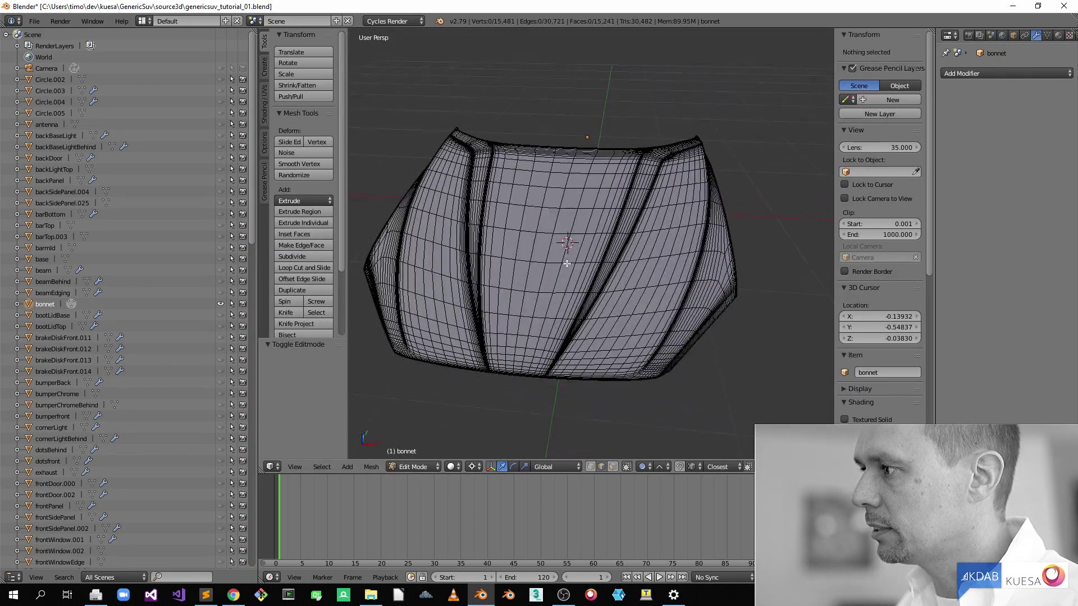
{"action": "middle_click_drag", "start_coordinate": [649, 290], "coordinate": [632, 300]}
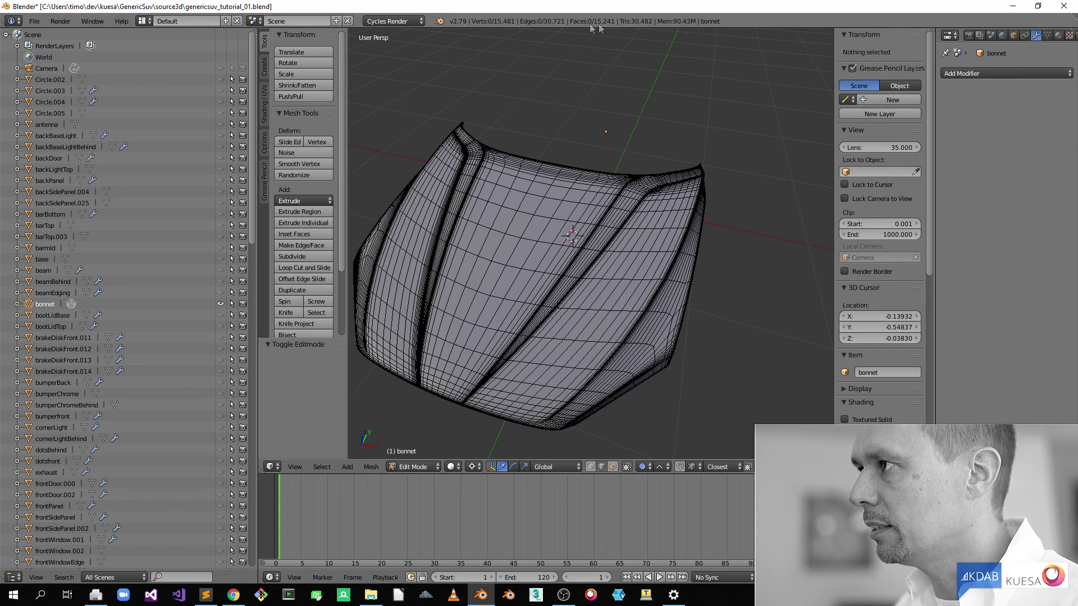
{"action": "middle_click_drag", "start_coordinate": [629, 279], "coordinate": [669, 184]}
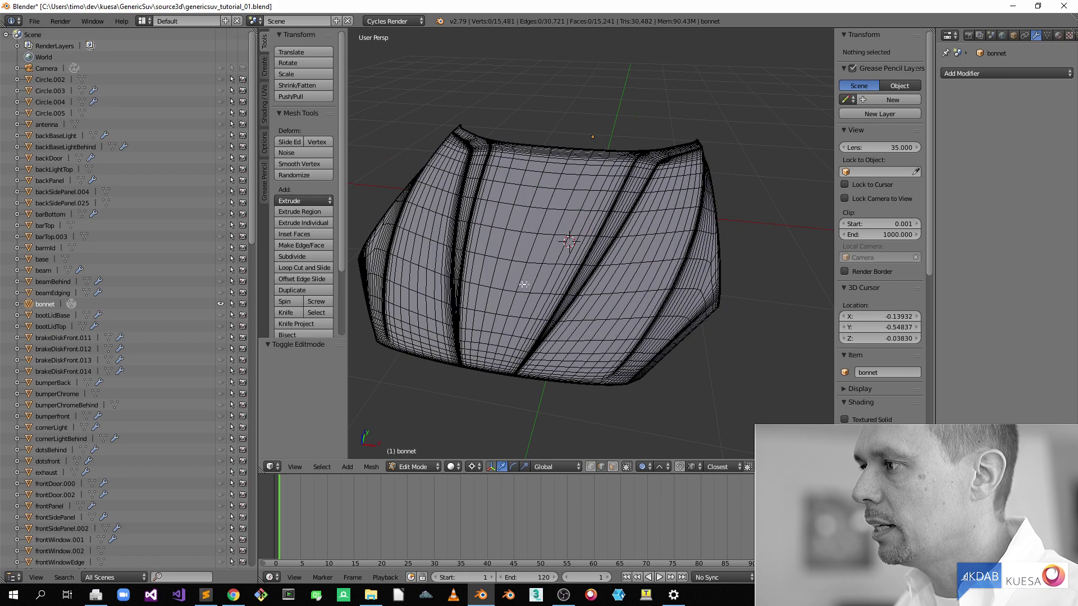
{"action": "scroll", "coordinate": [562, 283], "scroll_direction": "up", "scroll_amount": 8}
{"action": "middle_click_drag", "start_coordinate": [610, 282], "coordinate": [650, 281]}
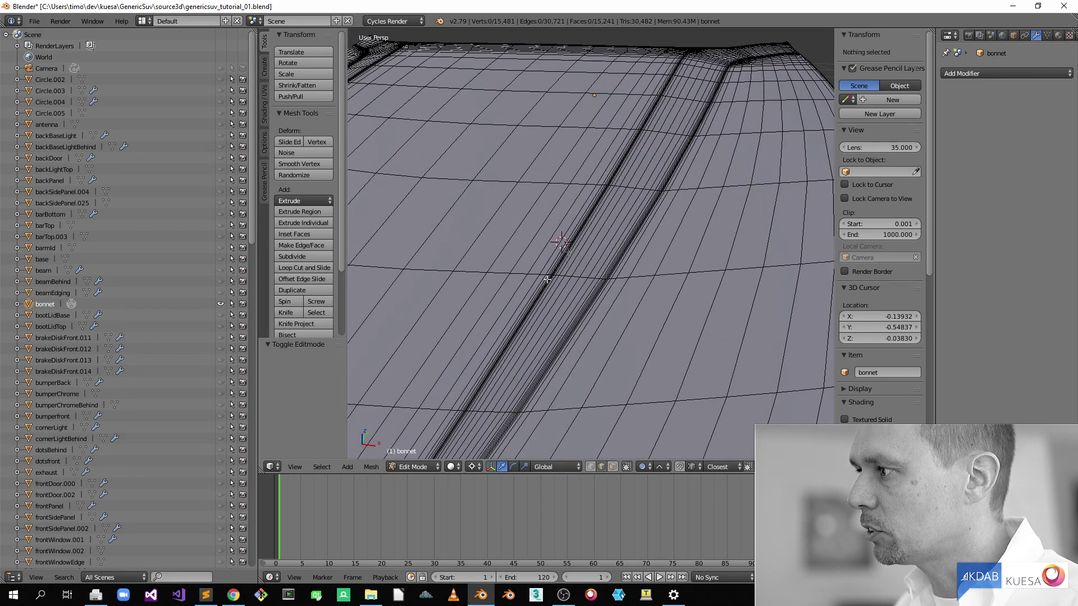
{"action": "middle_click_drag", "start_coordinate": [430, 237], "coordinate": [433, 237]}
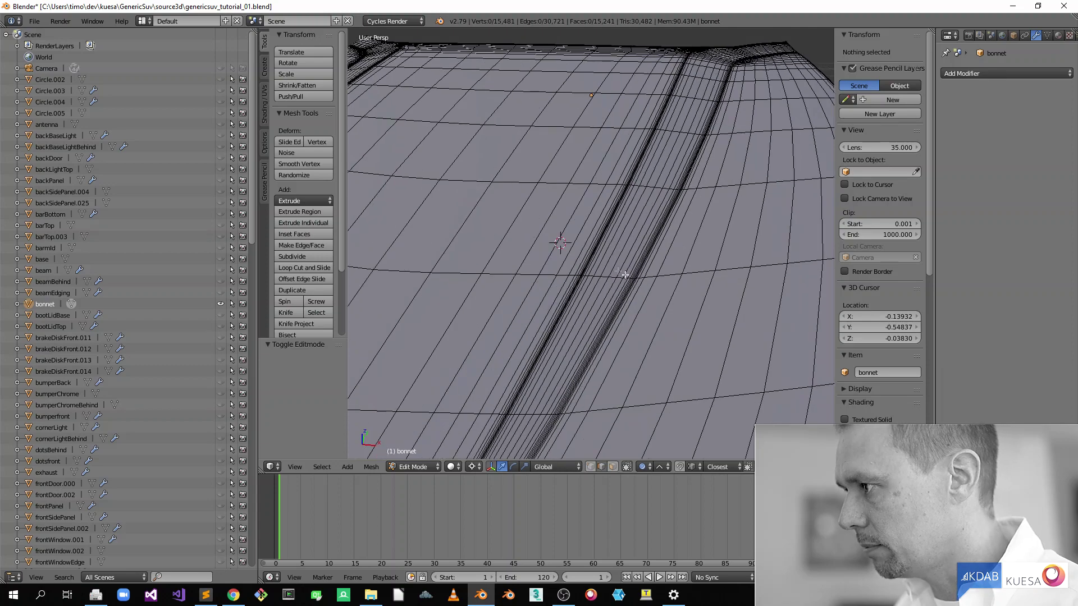
{"action": "scroll", "coordinate": [677, 250], "scroll_direction": "down", "scroll_amount": 8}
Step: In a top orthographic view, delete all vertices of the bonnet's half on the negative X side
{"action": "middle_click_drag", "start_coordinate": [669, 255], "coordinate": [626, 331]}
{"action": "key", "text": "KP_5"}
{"action": "key", "text": "Tab"}
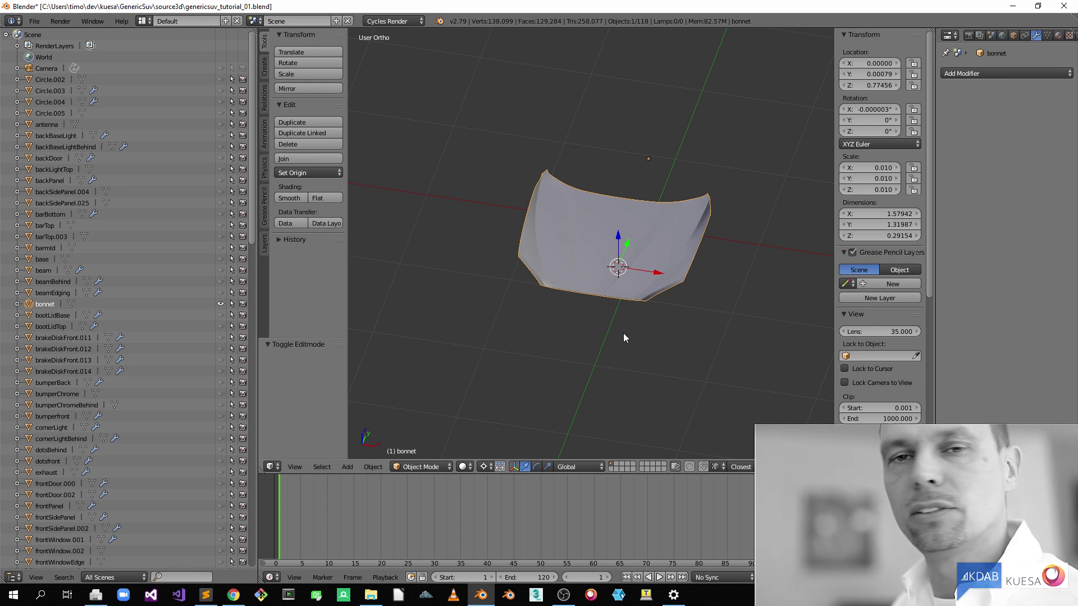
{"action": "middle_click_drag", "start_coordinate": [592, 325], "coordinate": [604, 318]}
{"action": "key", "text": "KP_7"}
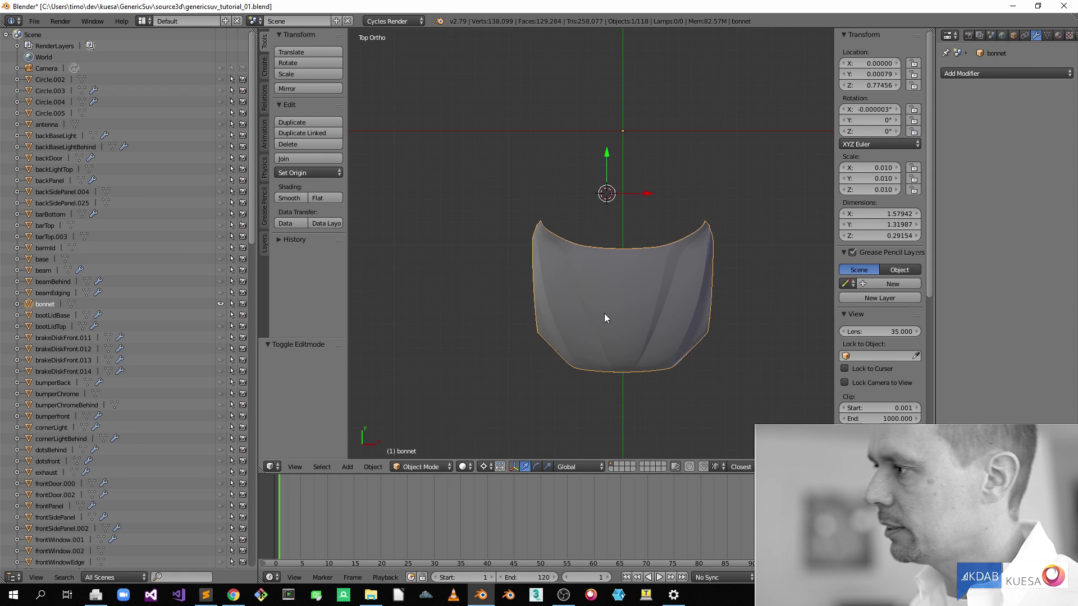
{"action": "key", "text": "Tab"}
{"action": "key", "text": "a"}
{"action": "key", "text": "b"}
{"action": "left_click_drag", "start_coordinate": [514, 200], "coordinate": [622, 442]}
{"action": "key", "text": "x"}
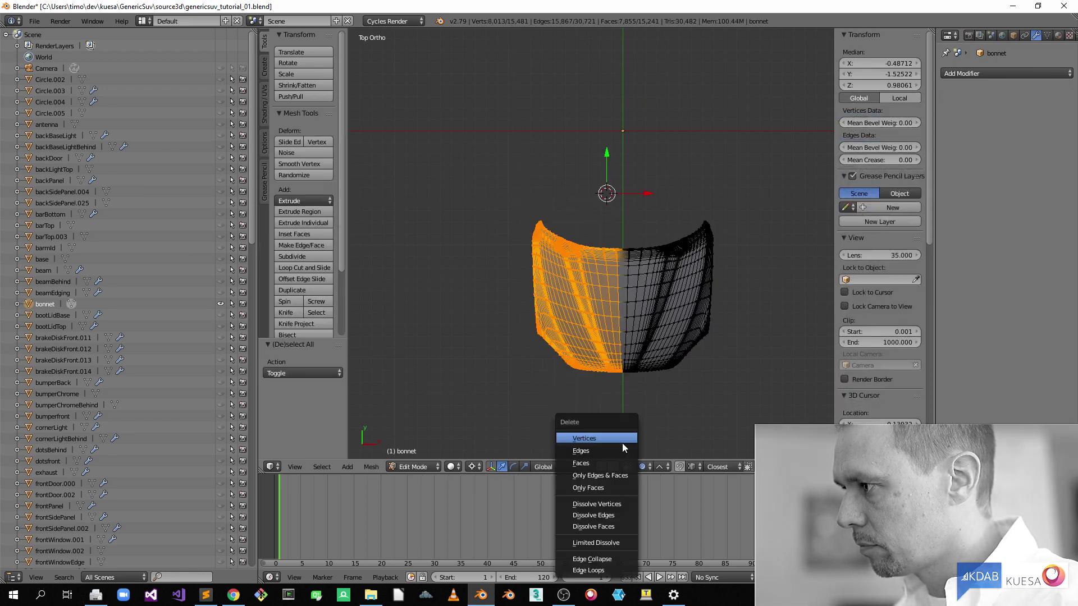
{"action": "left_click", "coordinate": [621, 443]}
Step: Select the vertices at the front end of the bonnet's cut edge and frame them in a front orthographic view
{"action": "middle_click_drag", "start_coordinate": [637, 337], "coordinate": [504, 309]}
{"action": "key", "text": "b"}
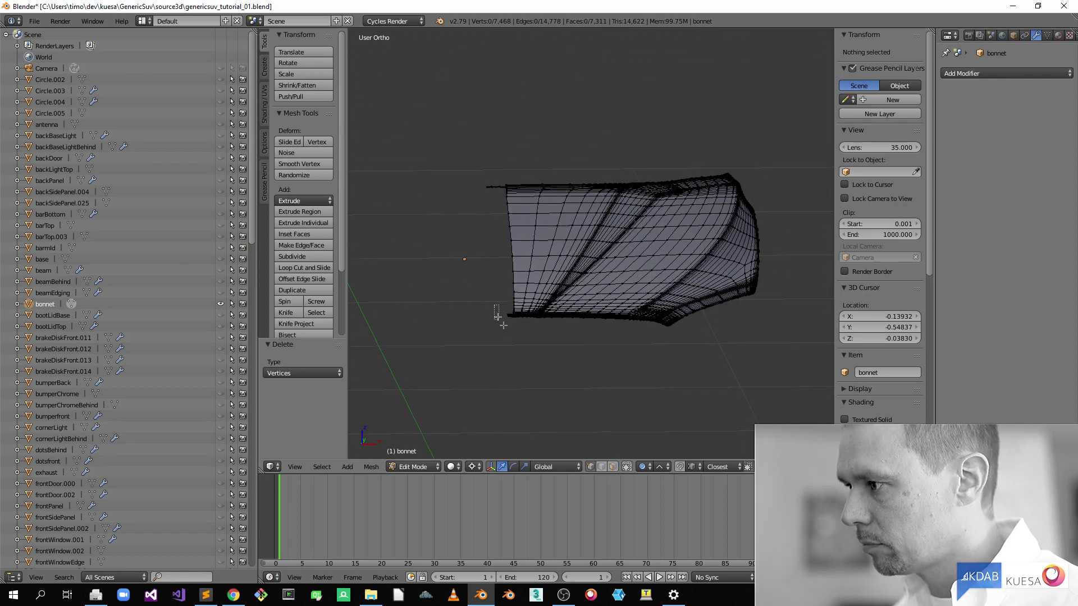
{"action": "left_click_drag", "start_coordinate": [498, 307], "coordinate": [517, 334]}
{"action": "key", "text": "KP_Decimal"}
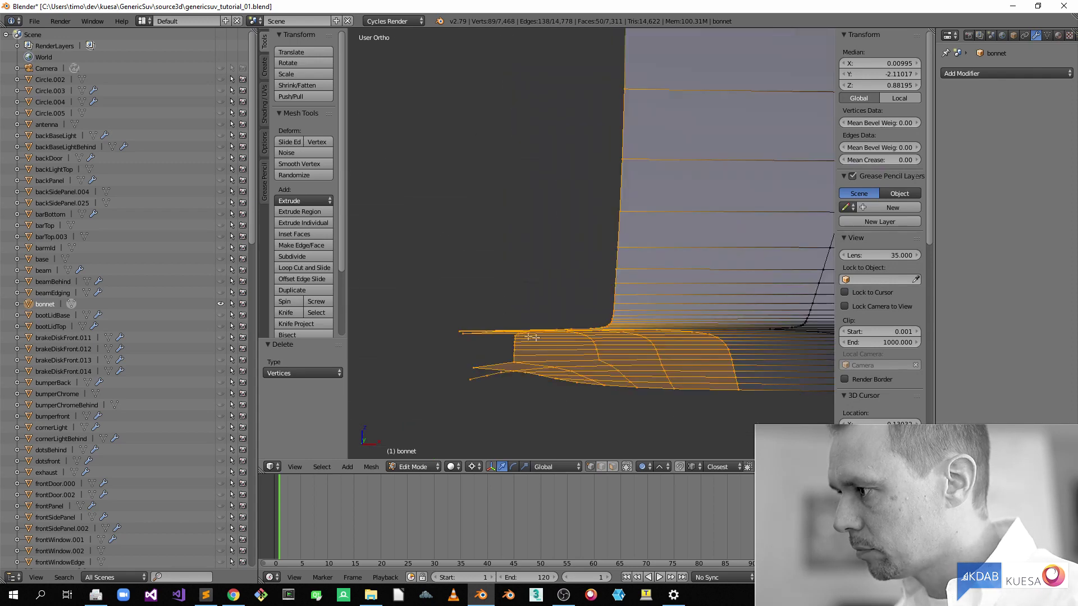
{"action": "middle_click_drag", "start_coordinate": [450, 315], "coordinate": [627, 324]}
{"action": "key", "text": "KP_1"}
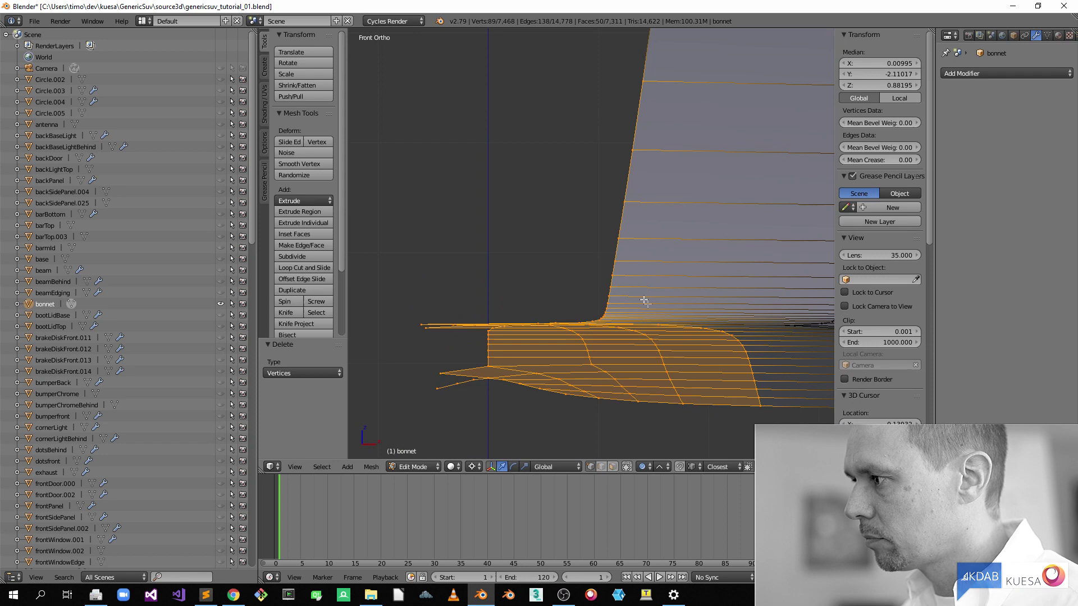
{"action": "scroll", "coordinate": [639, 307], "scroll_direction": "down", "scroll_amount": 3}
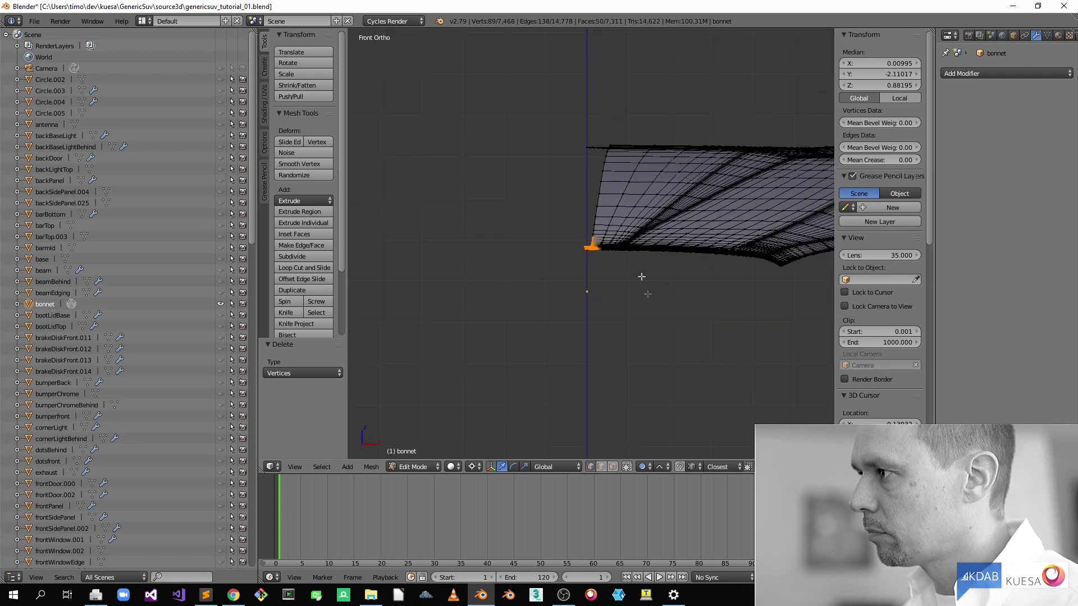
{"action": "scroll", "coordinate": [640, 277], "scroll_direction": "up", "scroll_amount": 6}
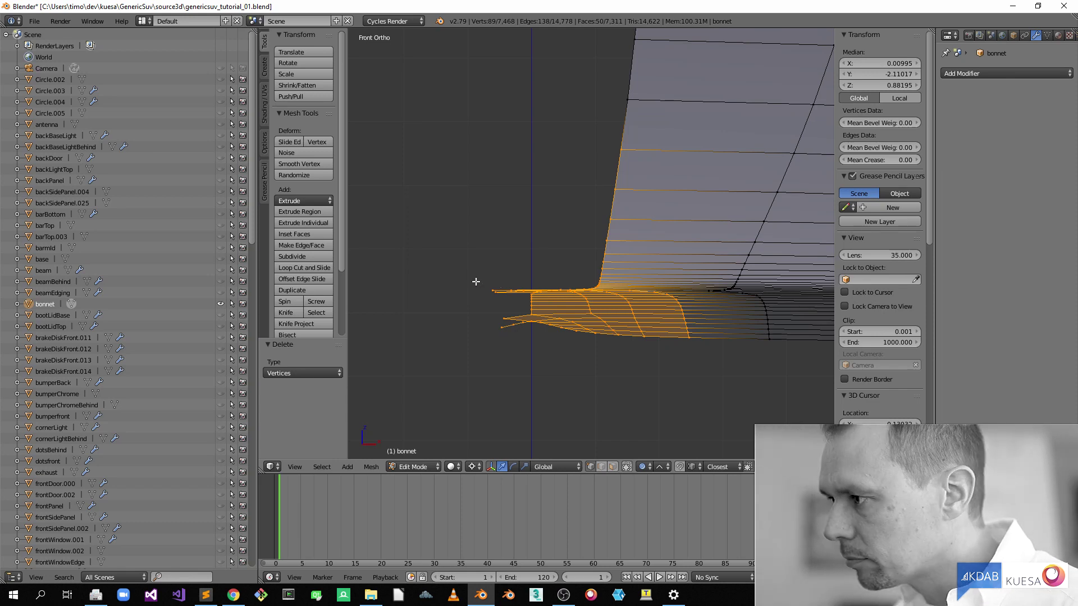
Step: Delete only the leftover vertices on and beyond the centre line at the bonnet's front lower edge
{"action": "key", "text": "a"}
{"action": "left_click_drag", "start_coordinate": [476, 275], "coordinate": [533, 365]}
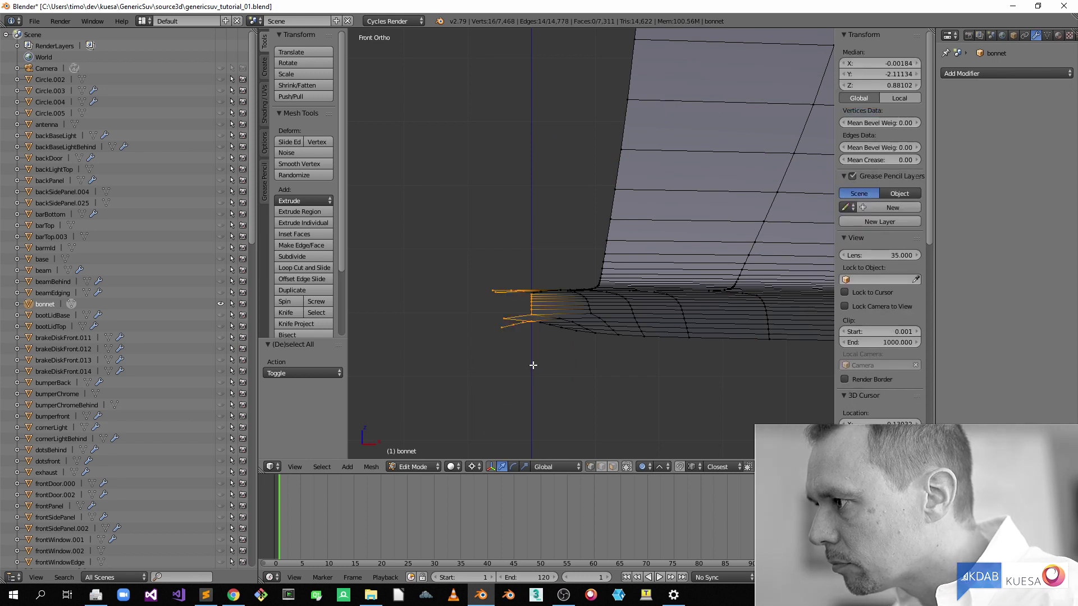
{"action": "key", "text": "x"}
{"action": "left_click", "coordinate": [531, 360]}
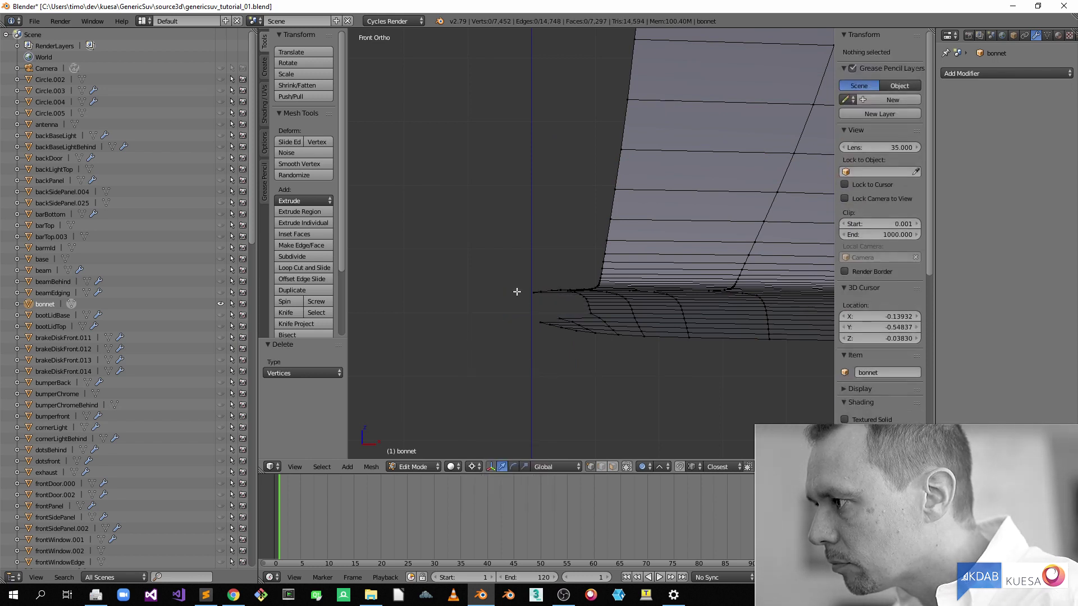
Step: Delete the outermost stray vertices one at a time from the tip of the bonnet's front lower lip
{"action": "right_click", "coordinate": [537, 320]}
{"action": "key", "text": "x"}
{"action": "left_click", "coordinate": [545, 325]}
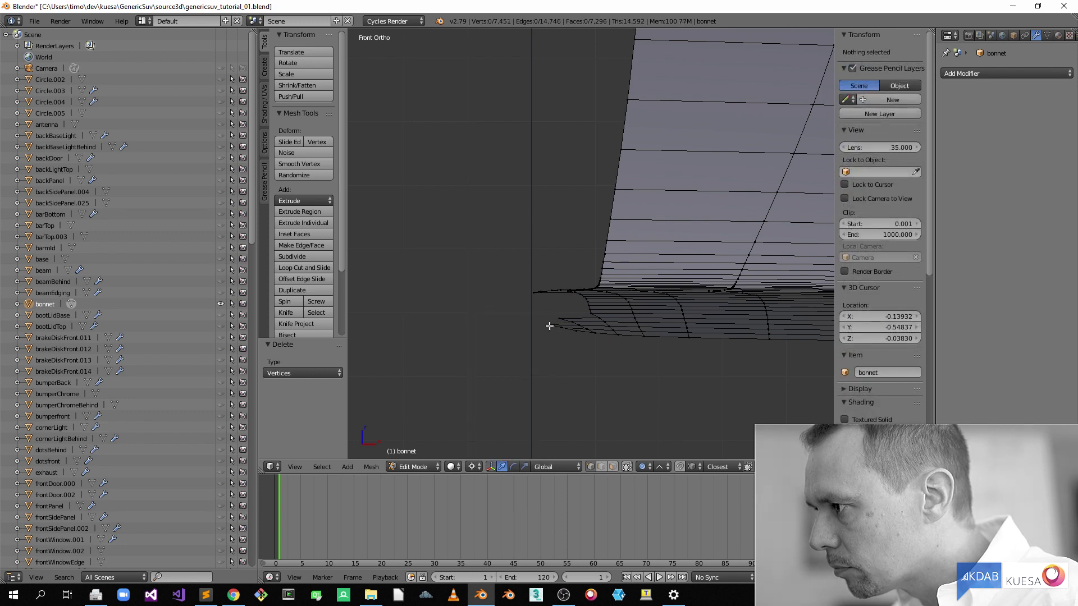
{"action": "right_click", "coordinate": [553, 327]}
{"action": "key", "text": "x"}
{"action": "left_click", "coordinate": [562, 328]}
Step: Box-select the remaining jagged vertices at the inner end of the bonnet's front lower lip and delete them
{"action": "right_click", "coordinate": [559, 327]}
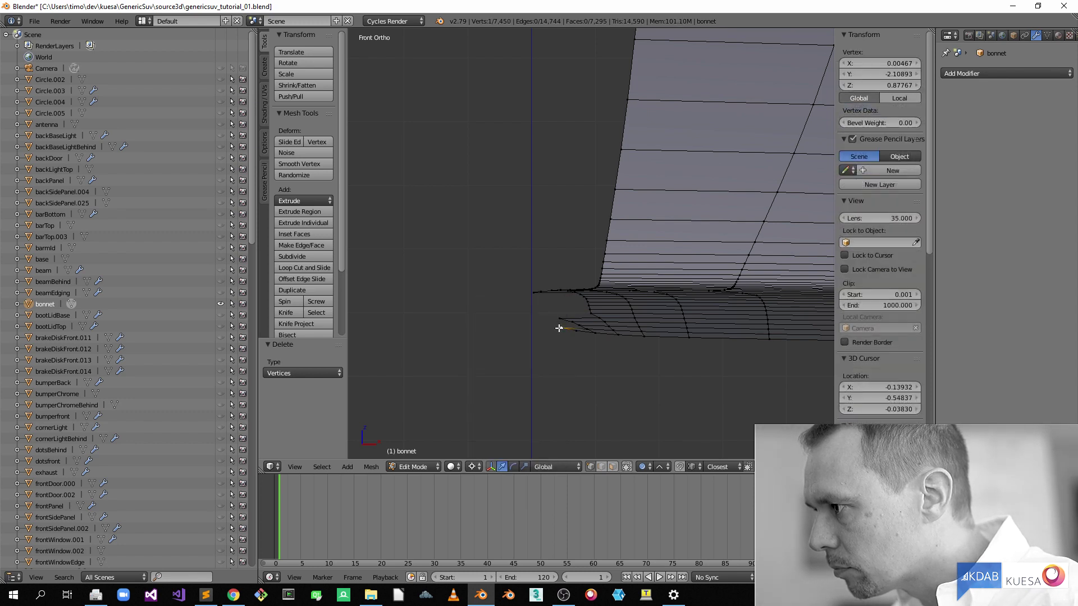
{"action": "key", "text": "a"}
{"action": "key", "text": "b"}
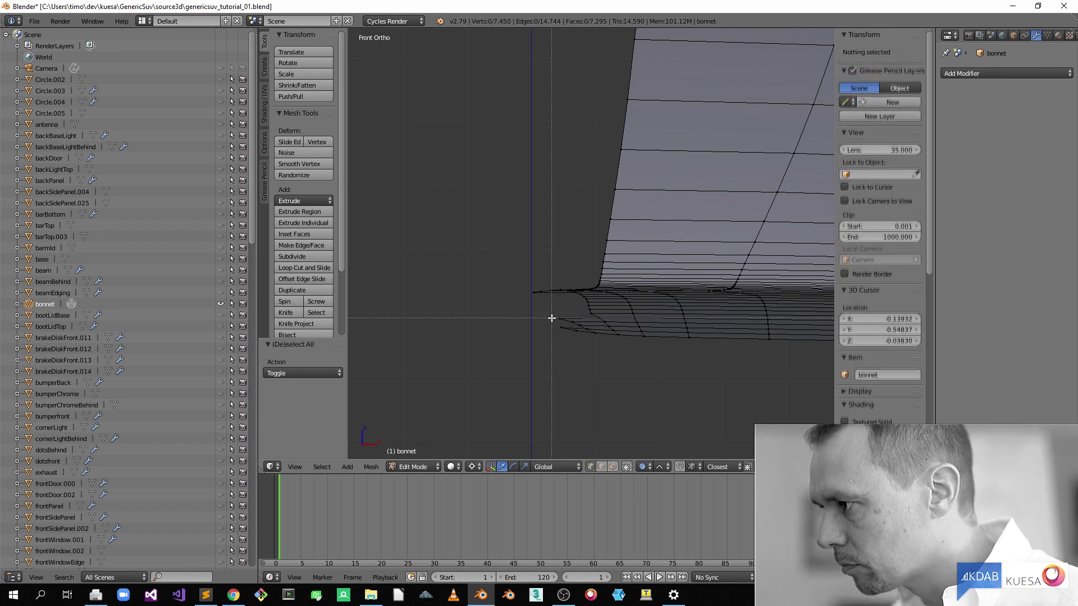
{"action": "left_click_drag", "start_coordinate": [552, 317], "coordinate": [595, 347]}
{"action": "key", "text": "x"}
{"action": "left_click", "coordinate": [582, 349]}
Step: Examine the bonnet's cut edge at its front and rear ends from top, front and angled views
{"action": "middle_click_drag", "start_coordinate": [595, 320], "coordinate": [580, 298]}
{"action": "scroll", "coordinate": [587, 272], "scroll_direction": "up", "scroll_amount": 3}
{"action": "key", "text": "KP_7"}
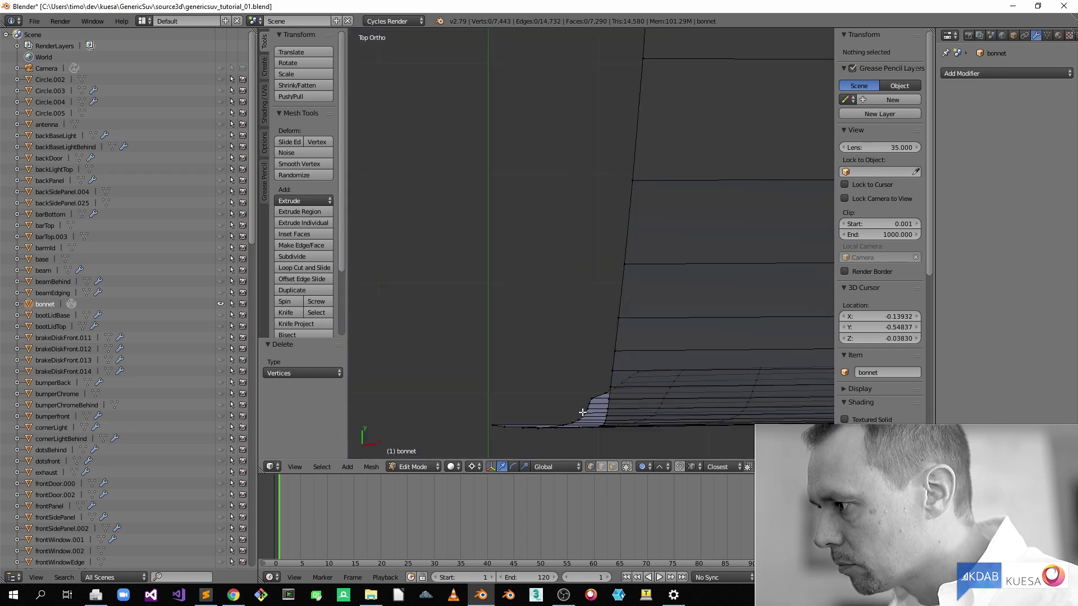
{"action": "key", "text": "KP_1"}
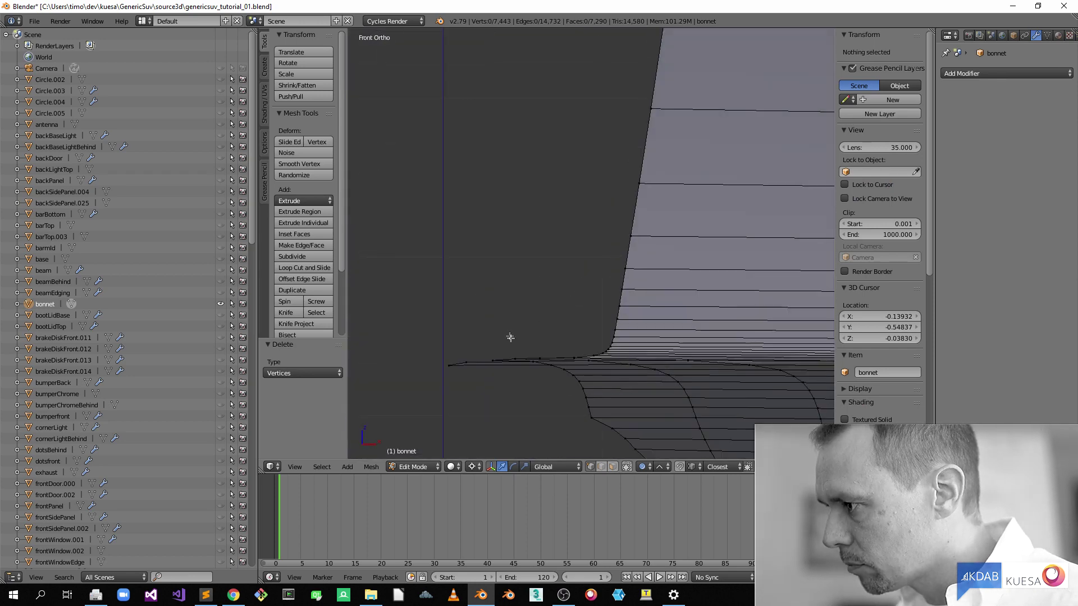
{"action": "scroll", "coordinate": [555, 368], "scroll_direction": "down", "scroll_amount": 8}
{"action": "scroll", "coordinate": [555, 368], "scroll_direction": "down", "scroll_amount": 3}
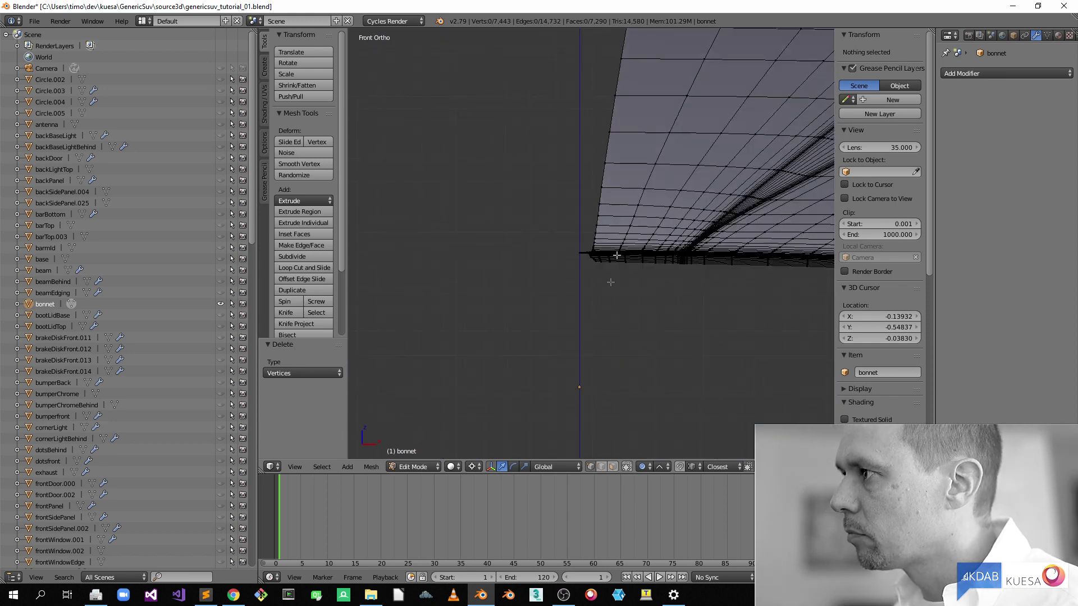
{"action": "middle_click_drag", "start_coordinate": [631, 122], "coordinate": [638, 257], "text": "shift"}
{"action": "middle_click_drag", "start_coordinate": [623, 156], "coordinate": [616, 222], "text": "shift"}
{"action": "scroll", "coordinate": [617, 227], "scroll_direction": "up", "scroll_amount": 6}
{"action": "scroll", "coordinate": [619, 232], "scroll_direction": "up", "scroll_amount": 2}
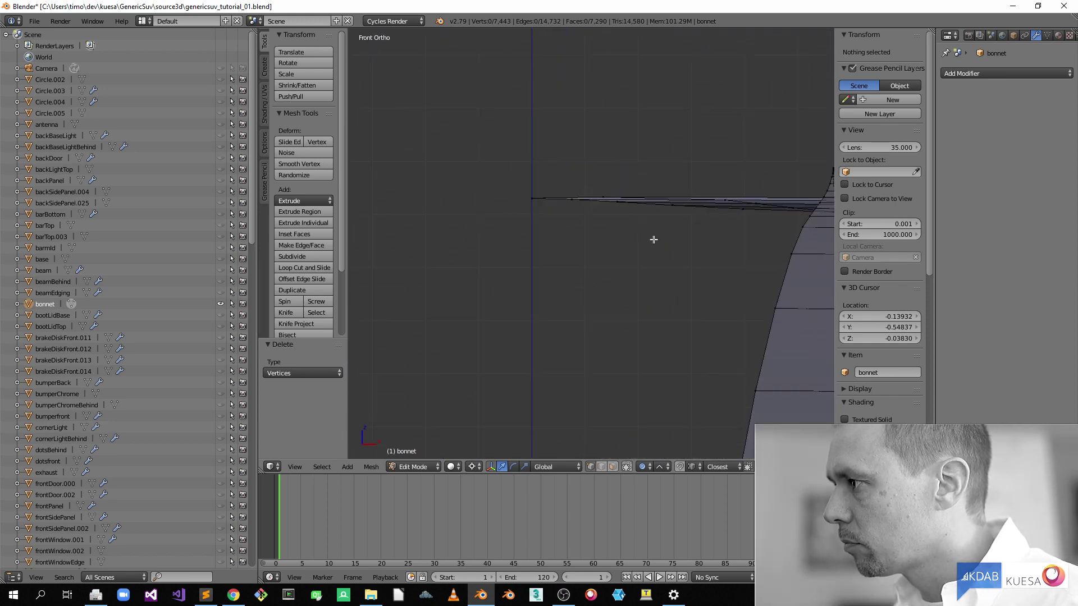
{"action": "middle_click_drag", "start_coordinate": [656, 240], "coordinate": [686, 330]}
{"action": "scroll", "coordinate": [708, 313], "scroll_direction": "down", "scroll_amount": 5}
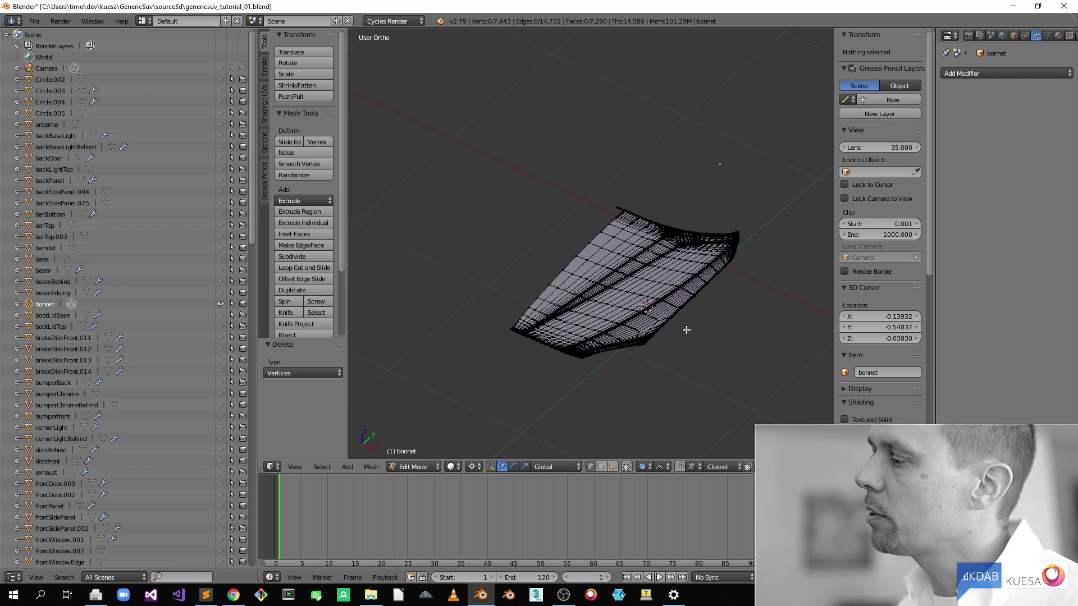
{"action": "scroll", "coordinate": [737, 295], "scroll_direction": "up", "scroll_amount": 1}
{"action": "scroll", "coordinate": [708, 317], "scroll_direction": "up", "scroll_amount": 3}
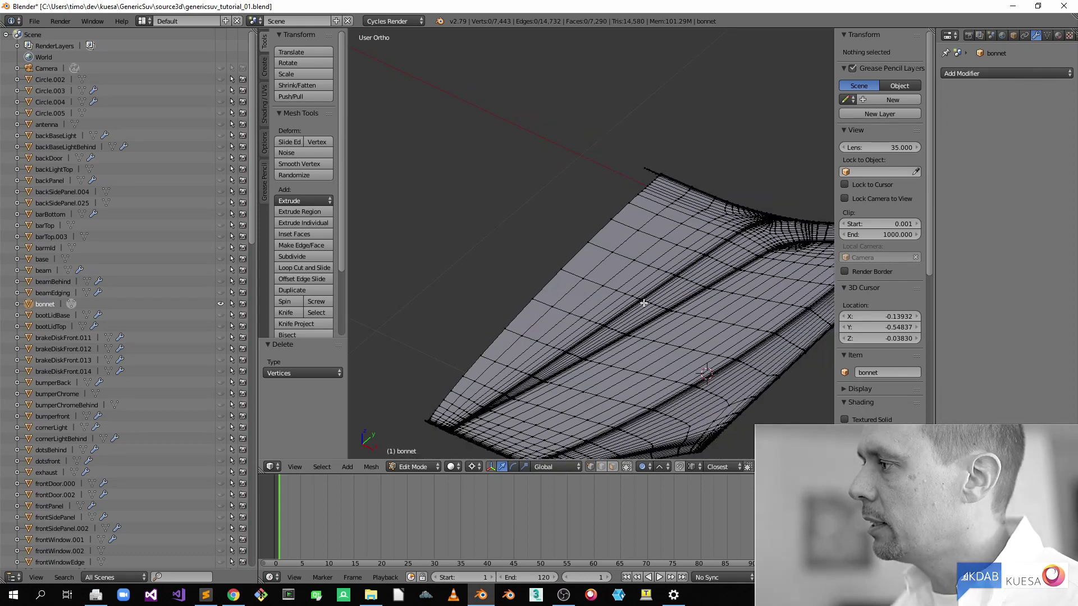
Step: In edge select mode, dissolve alternate lengthwise edge loops across the wide bonnet panel between the raised ridge and the side crease
{"action": "key", "text": "ctrl+Tab"}
{"action": "left_click", "coordinate": [627, 312]}
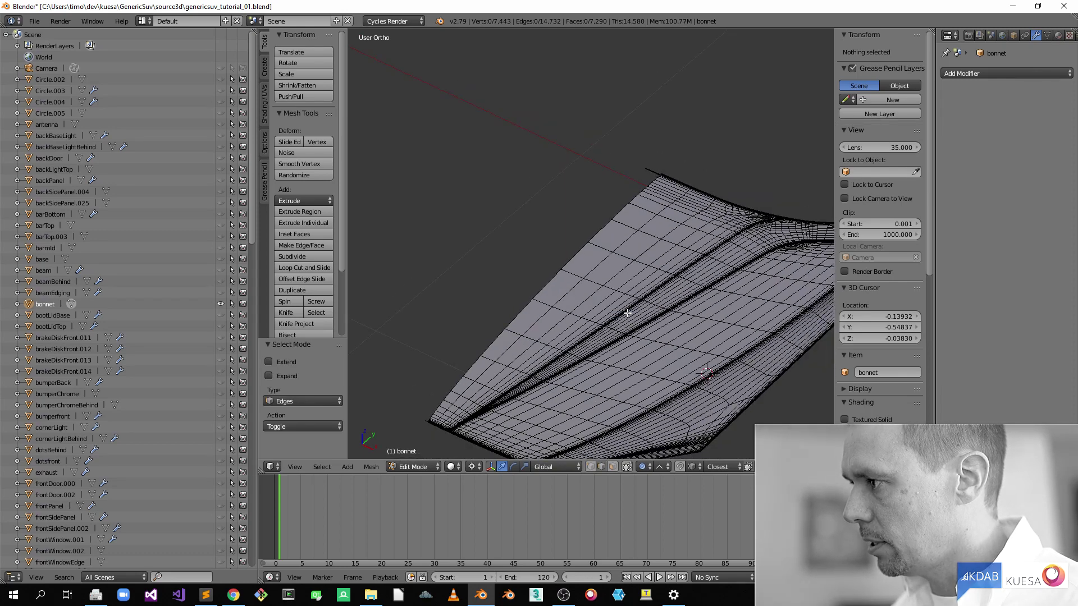
{"action": "middle_click_drag", "start_coordinate": [675, 309], "coordinate": [619, 276]}
{"action": "scroll", "coordinate": [554, 294], "scroll_direction": "up", "scroll_amount": 2}
{"action": "scroll", "coordinate": [619, 275], "scroll_direction": "up", "scroll_amount": 4}
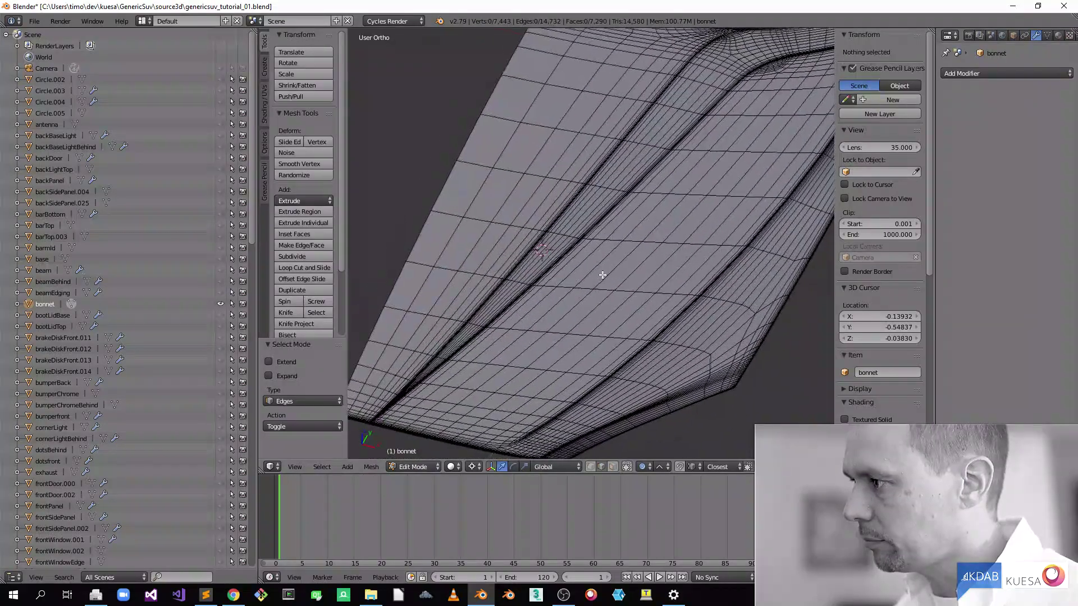
{"action": "right_click", "coordinate": [587, 309], "text": "alt"}
{"action": "right_click", "coordinate": [550, 303], "text": "alt"}
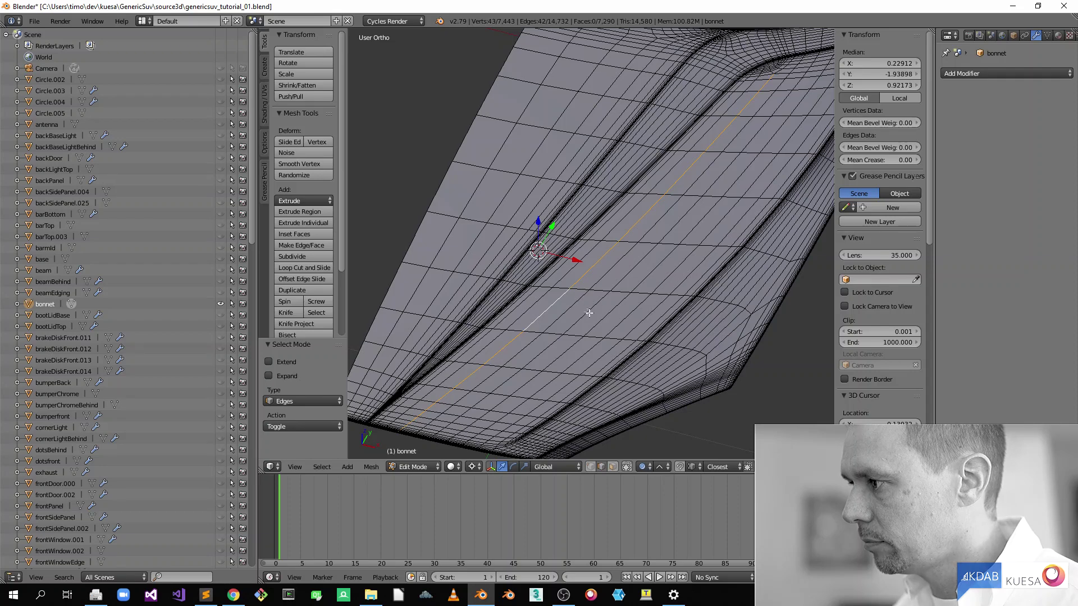
{"action": "right_click", "coordinate": [617, 312], "text": "alt+shift"}
{"action": "right_click", "coordinate": [631, 318], "text": "alt+shift"}
{"action": "right_click", "coordinate": [640, 323], "text": "alt+shift"}
{"action": "right_click", "coordinate": [519, 309], "text": "alt+shift"}
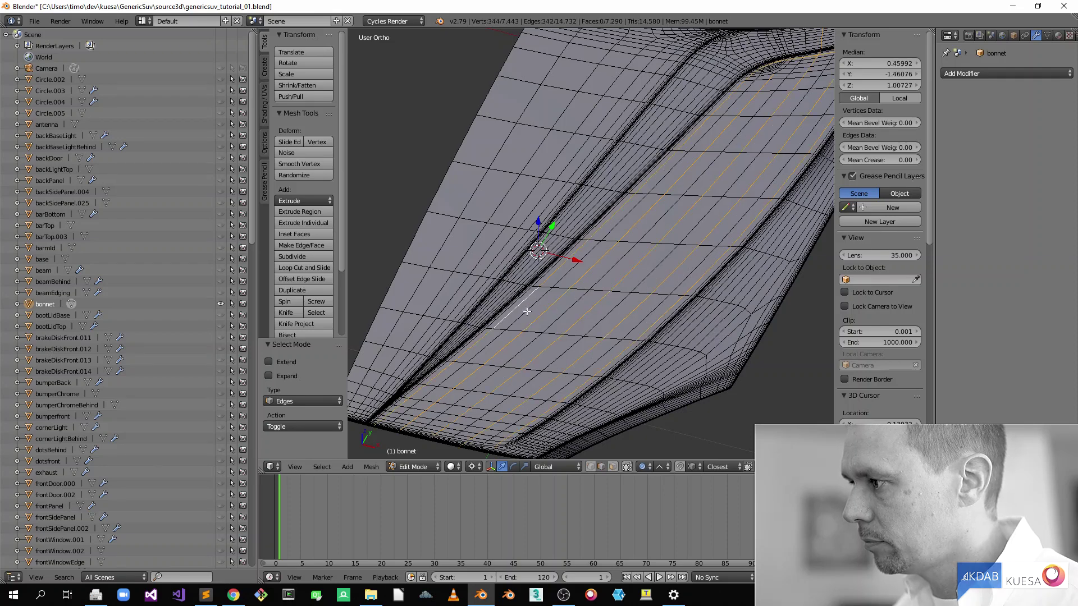
{"action": "key", "text": "x"}
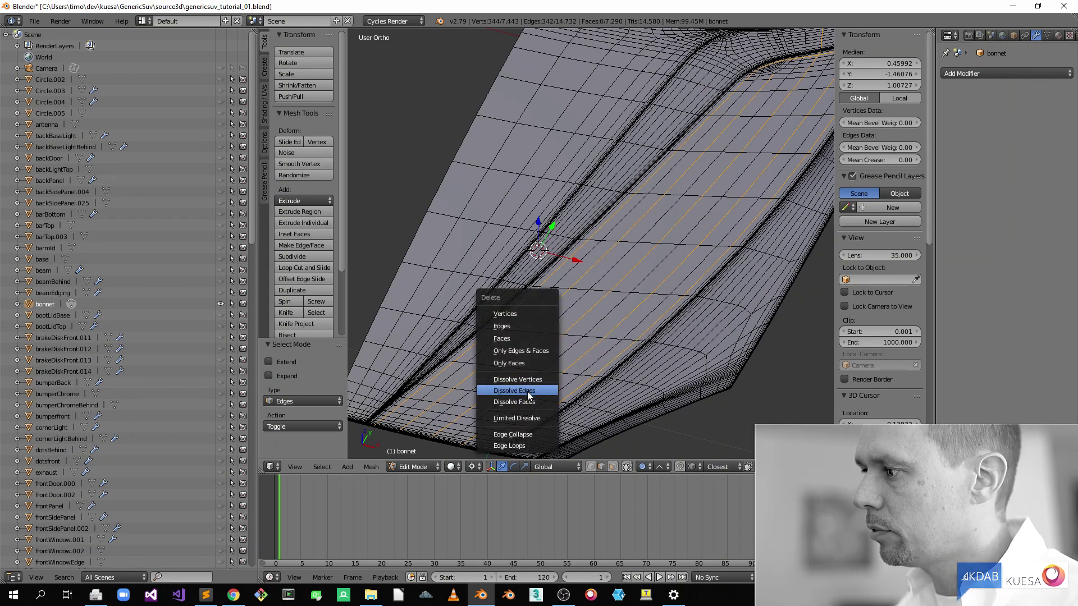
{"action": "left_click", "coordinate": [528, 392]}
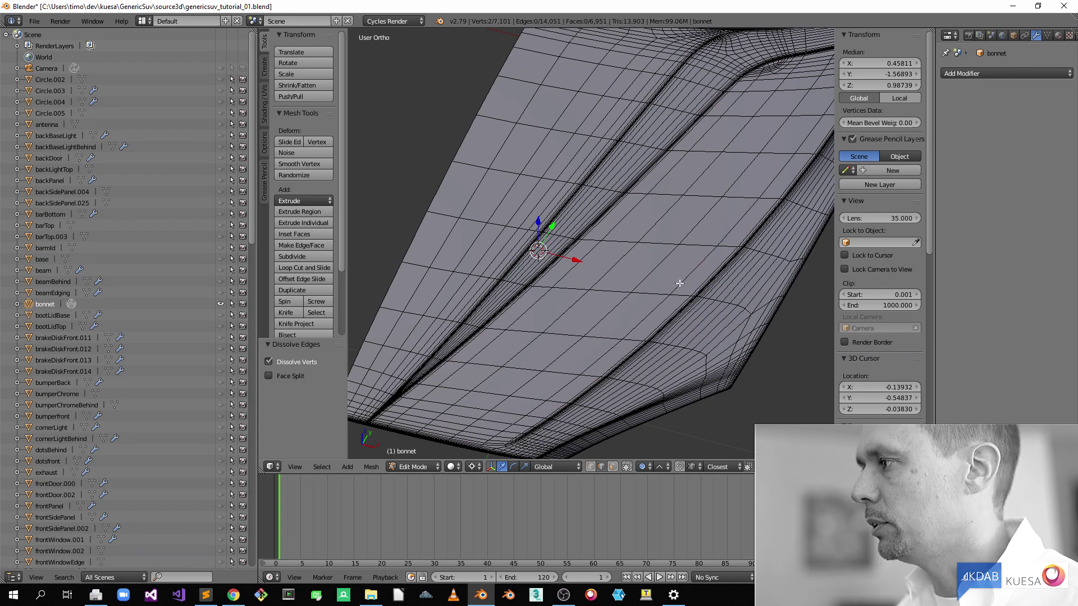
Step: Dissolve alternate lengthwise edge loops in the narrow strip between the two inner bonnet creases
{"action": "scroll", "coordinate": [680, 287], "scroll_direction": "down", "scroll_amount": 4}
{"action": "middle_click_drag", "start_coordinate": [625, 221], "coordinate": [655, 292]}
{"action": "scroll", "coordinate": [655, 292], "scroll_direction": "up", "scroll_amount": 4}
{"action": "middle_click_drag", "start_coordinate": [719, 311], "coordinate": [541, 266], "text": "shift"}
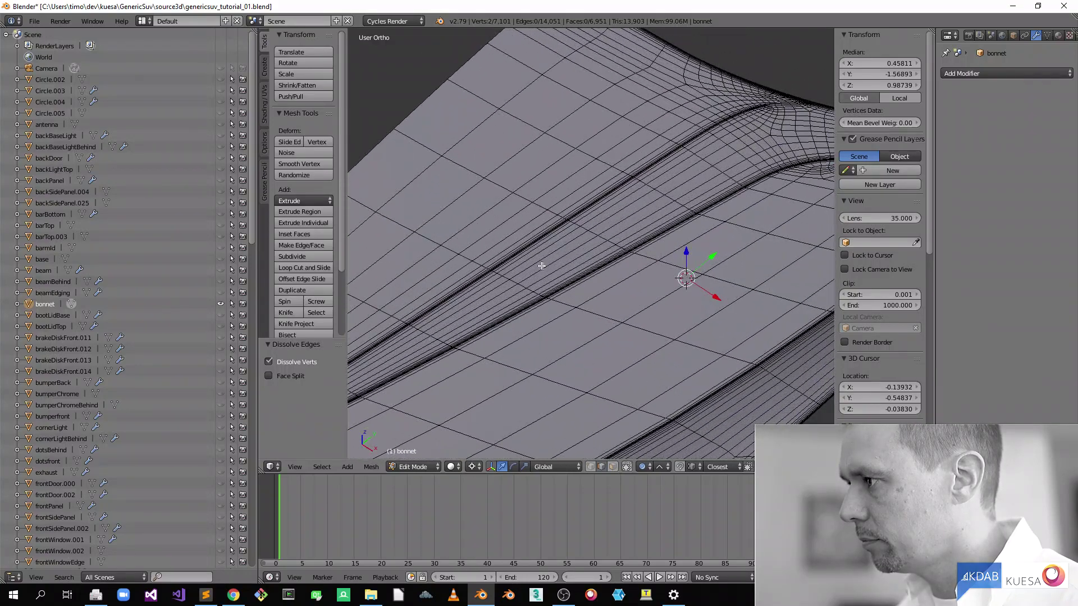
{"action": "right_click", "coordinate": [578, 245], "text": "alt"}
{"action": "right_click", "coordinate": [566, 236], "text": "alt+shift"}
{"action": "right_click", "coordinate": [587, 259], "text": "alt+shift"}
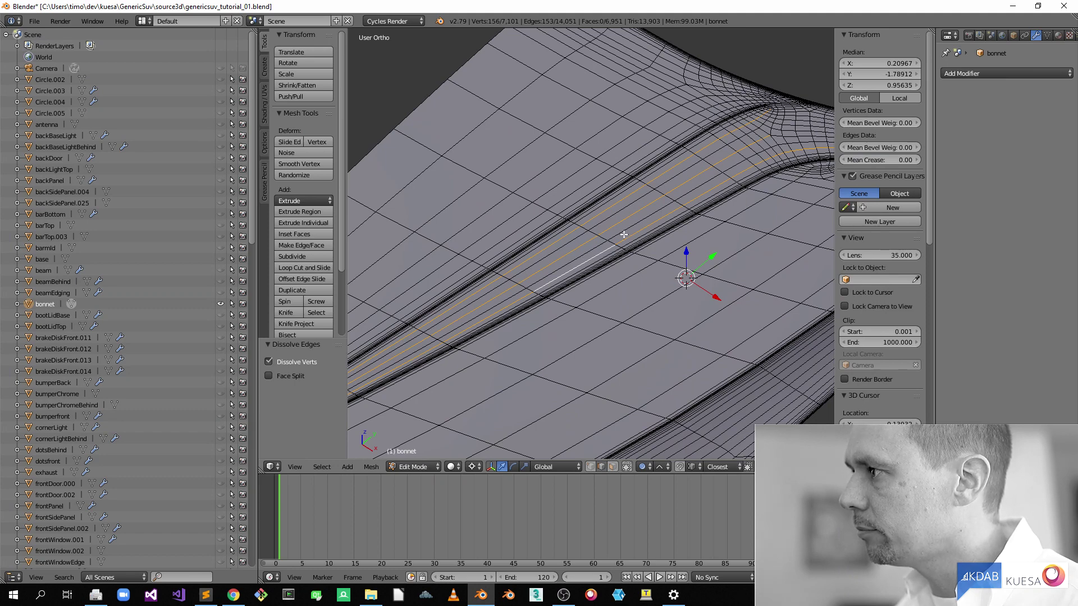
{"action": "key", "text": "x"}
{"action": "left_click", "coordinate": [615, 234]}
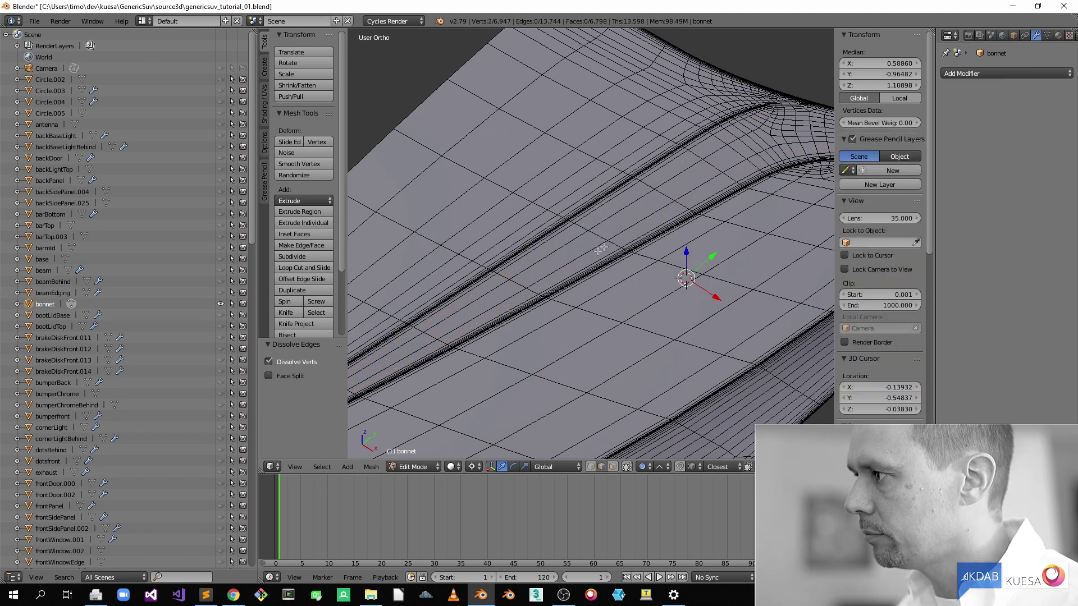
Step: Dissolve two lengthwise edge loops in the central bonnet panel beside the innermost crease
{"action": "scroll", "coordinate": [616, 275], "scroll_direction": "down", "scroll_amount": 4}
{"action": "middle_click_drag", "start_coordinate": [618, 279], "coordinate": [661, 278]}
{"action": "scroll", "coordinate": [634, 284], "scroll_direction": "down", "scroll_amount": 2}
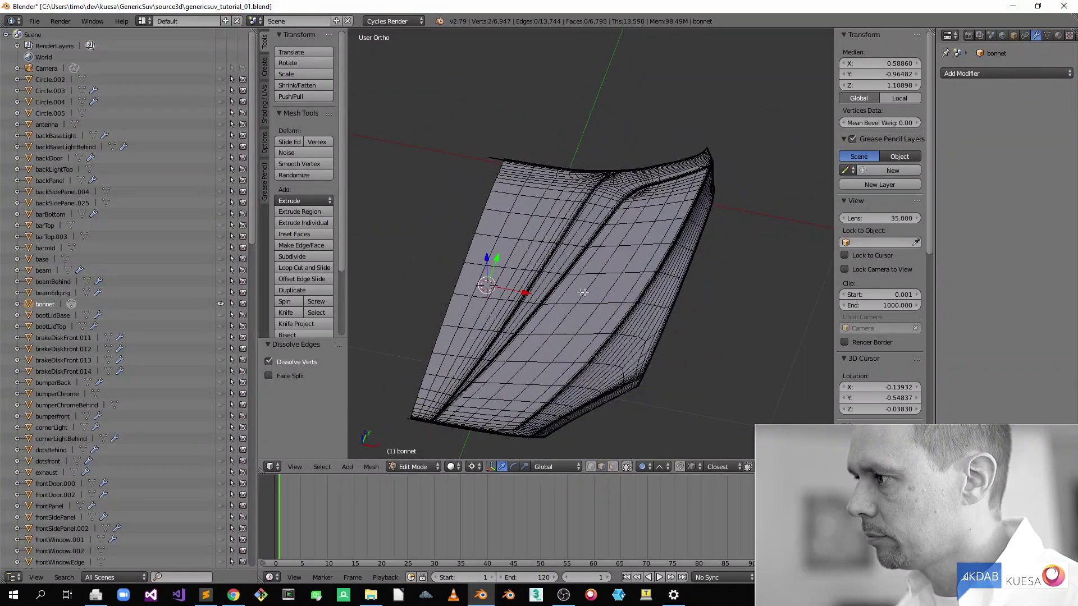
{"action": "middle_click_drag", "start_coordinate": [573, 273], "coordinate": [646, 273]}
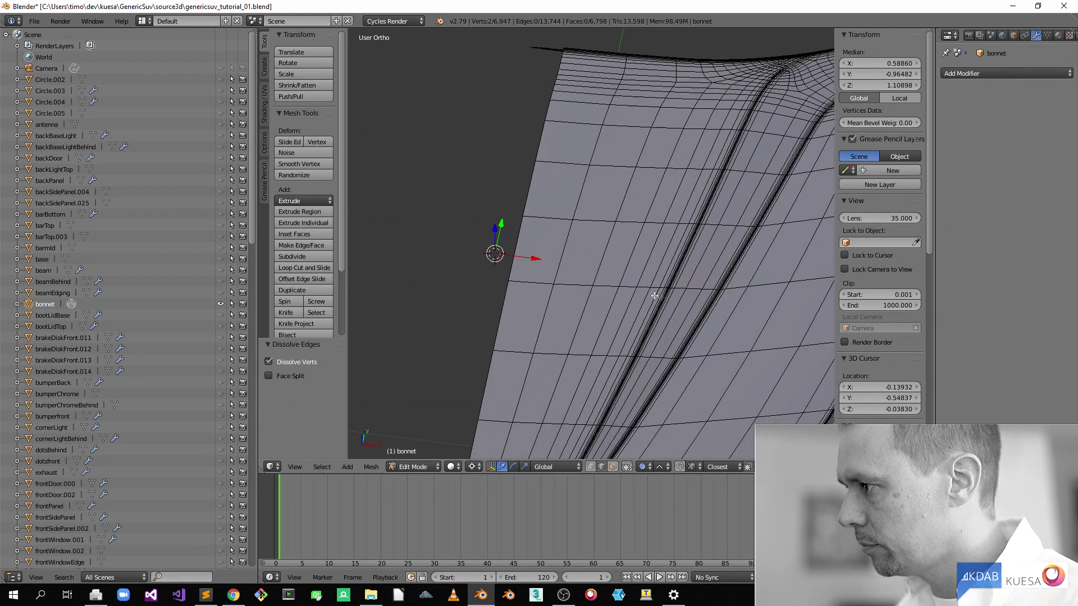
{"action": "right_click", "coordinate": [643, 296]}
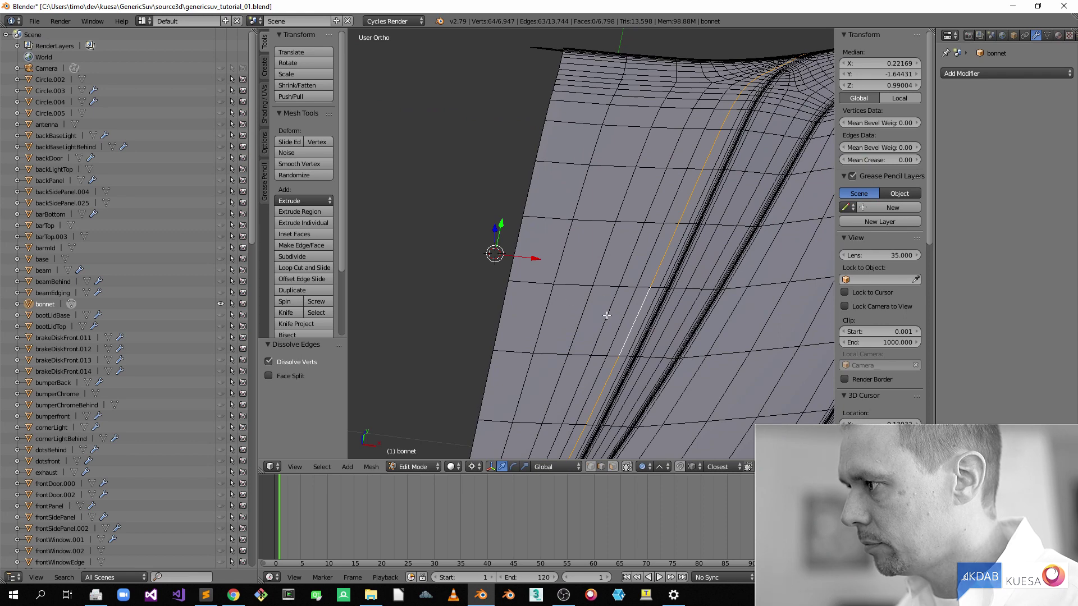
{"action": "key", "text": "x"}
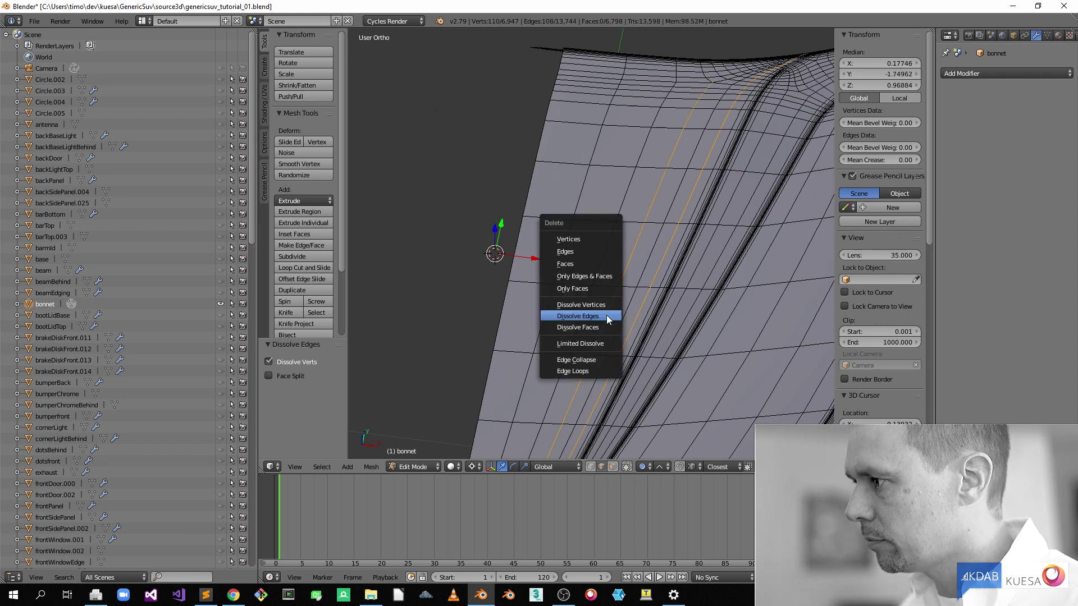
{"action": "left_click", "coordinate": [606, 315]}
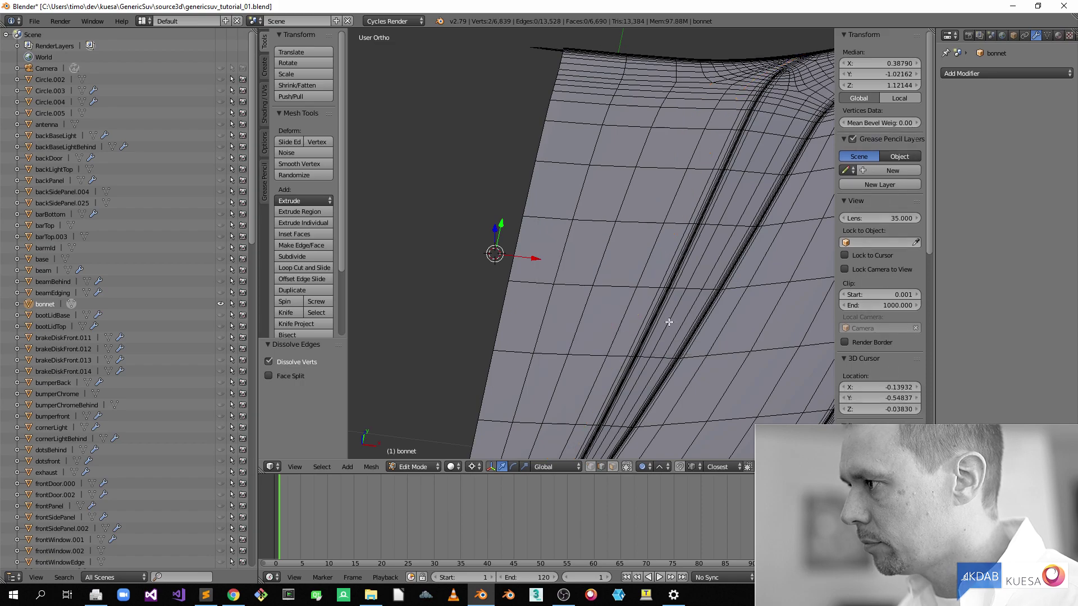
Step: Dissolve redundant tightly packed edge loops along the innermost bonnet crease
{"action": "scroll", "coordinate": [672, 322], "scroll_direction": "down", "scroll_amount": 4}
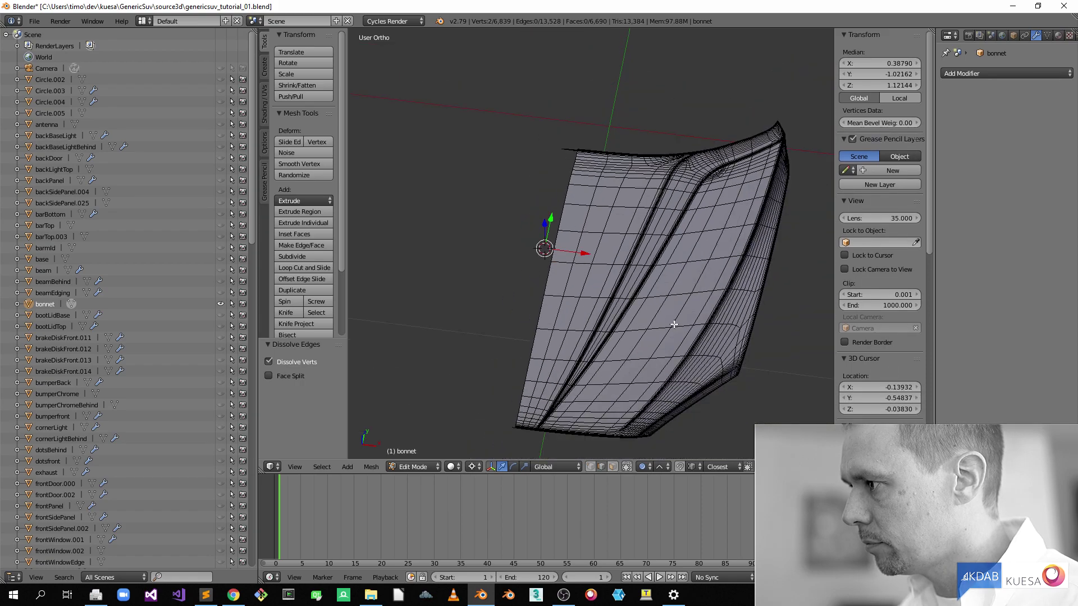
{"action": "middle_click_drag", "start_coordinate": [676, 325], "coordinate": [691, 272]}
{"action": "scroll", "coordinate": [696, 337], "scroll_direction": "up", "scroll_amount": 6}
{"action": "middle_click_drag", "start_coordinate": [698, 351], "coordinate": [674, 325]}
{"action": "scroll", "coordinate": [721, 338], "scroll_direction": "up", "scroll_amount": 1, "text": "alt"}
{"action": "scroll", "coordinate": [674, 326], "scroll_direction": "up", "scroll_amount": 8}
{"action": "scroll", "coordinate": [594, 276], "scroll_direction": "down", "scroll_amount": 7}
{"action": "scroll", "coordinate": [644, 325], "scroll_direction": "up", "scroll_amount": 7}
{"action": "right_click", "coordinate": [636, 327], "text": "alt"}
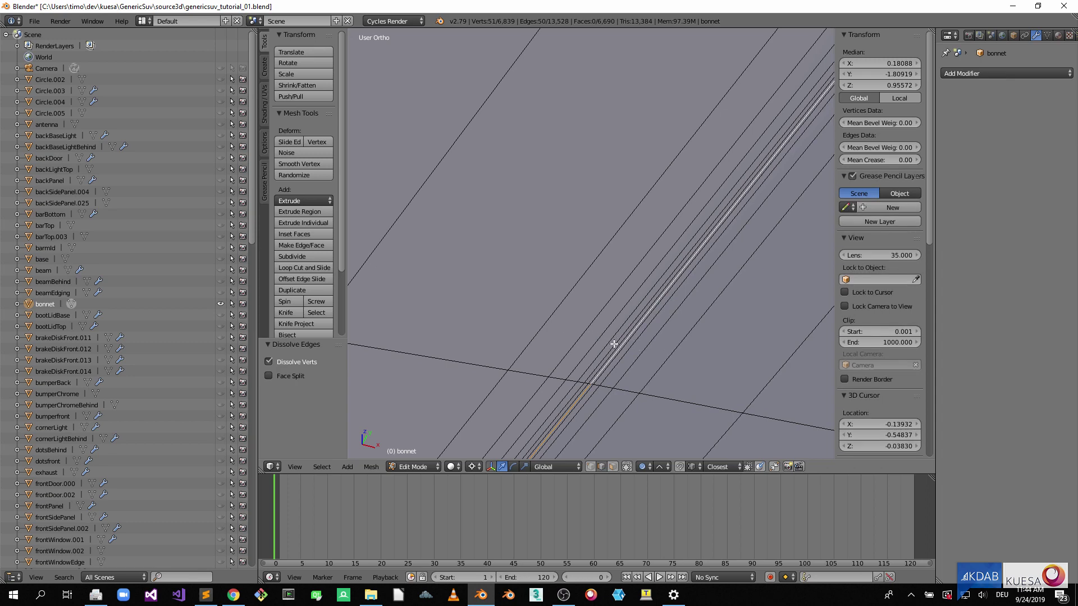
{"action": "scroll", "coordinate": [618, 344], "scroll_direction": "down", "scroll_amount": 3}
{"action": "scroll", "coordinate": [525, 312], "scroll_direction": "up", "scroll_amount": 3}
{"action": "key", "text": "x"}
{"action": "left_click", "coordinate": [527, 312]}
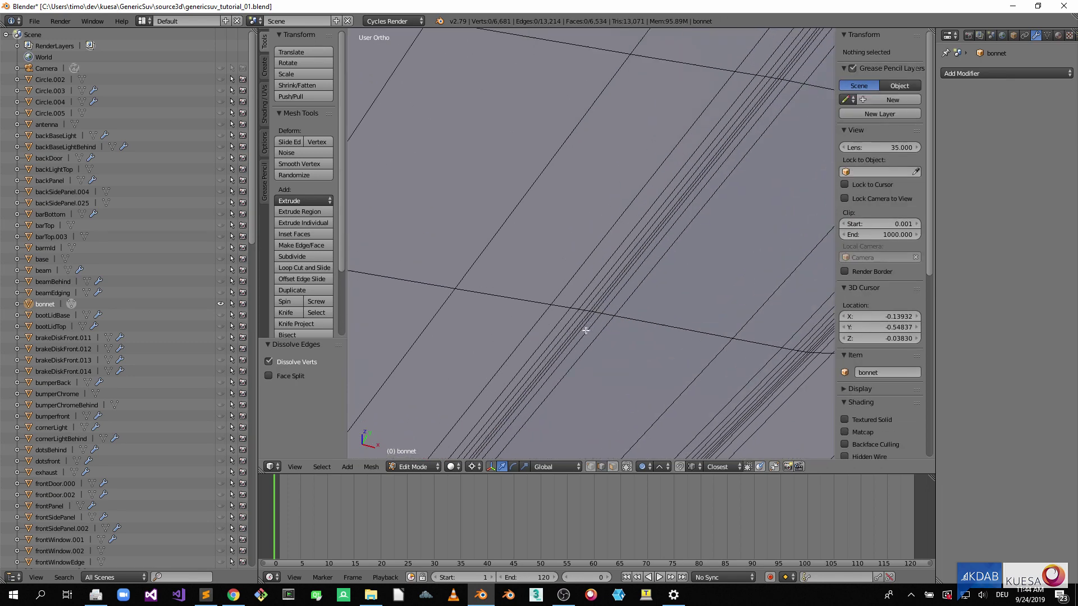
Step: Dissolve one more closely spaced edge loop in the innermost bonnet crease
{"action": "right_click", "coordinate": [559, 336], "text": "alt"}
{"action": "key", "text": "x"}
{"action": "left_click", "coordinate": [565, 331]}
{"action": "scroll", "coordinate": [565, 331], "scroll_direction": "down", "scroll_amount": 8}
{"action": "scroll", "coordinate": [642, 333], "scroll_direction": "up", "scroll_amount": 6}
{"action": "scroll", "coordinate": [645, 333], "scroll_direction": "down", "scroll_amount": 10}
{"action": "scroll", "coordinate": [626, 347], "scroll_direction": "up", "scroll_amount": 10}
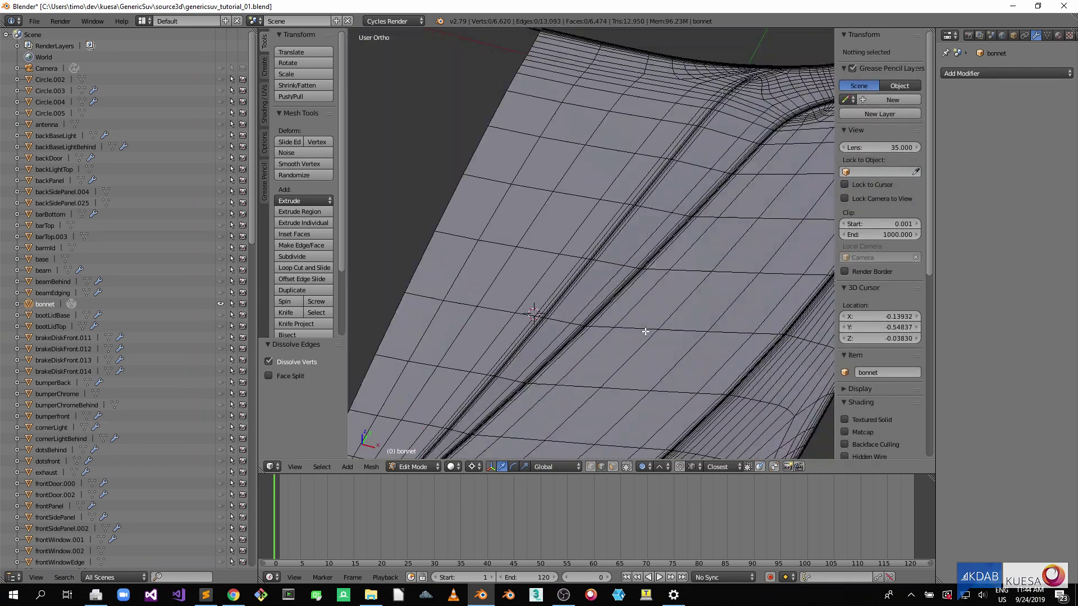
Step: Dissolve the redundant tightly packed edge loops along the second bonnet crease, bordering the wide panel
{"action": "scroll", "coordinate": [626, 347], "scroll_direction": "up", "scroll_amount": 2}
{"action": "right_click", "coordinate": [618, 353], "text": "alt"}
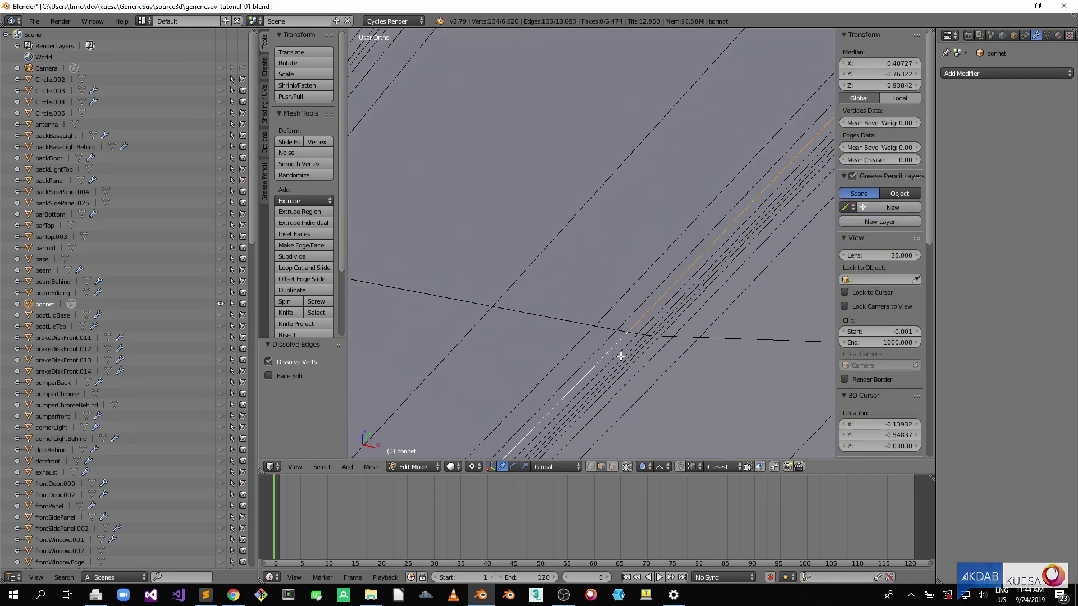
{"action": "key", "text": "x"}
{"action": "left_click", "coordinate": [644, 366]}
{"action": "scroll", "coordinate": [642, 368], "scroll_direction": "down", "scroll_amount": 3}
{"action": "scroll", "coordinate": [514, 250], "scroll_direction": "up", "scroll_amount": 3}
Step: Dissolve the surplus edge loop beside the innermost crease, facing the narrow strip
{"action": "scroll", "coordinate": [481, 248], "scroll_direction": "up", "scroll_amount": 2}
{"action": "right_click", "coordinate": [483, 251], "text": "alt"}
{"action": "key", "text": "x"}
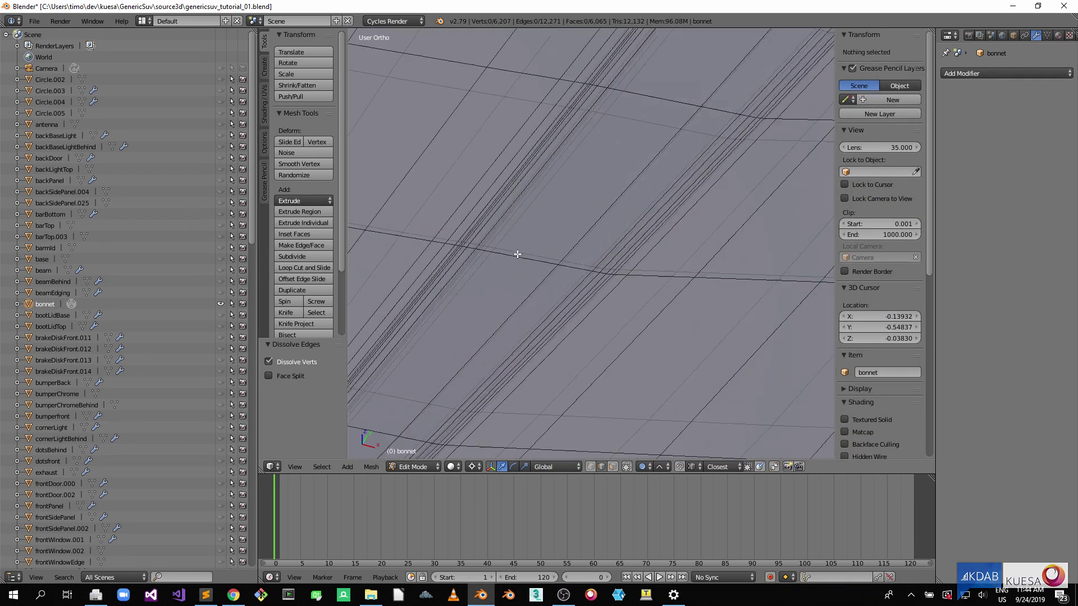
{"action": "left_click", "coordinate": [483, 253]}
{"action": "scroll", "coordinate": [484, 253], "scroll_direction": "down", "scroll_amount": 3}
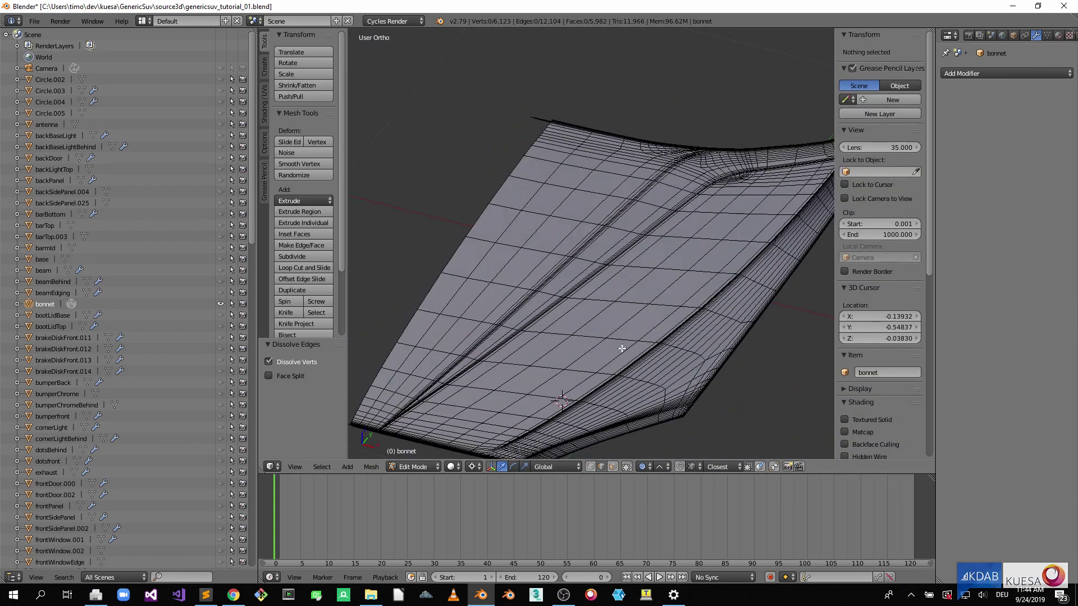
Step: Dissolve alternate lengthwise edge loops in the sloping strip along the bonnet's outer side
{"action": "scroll", "coordinate": [649, 296], "scroll_direction": "up", "scroll_amount": 3}
{"action": "scroll", "coordinate": [523, 231], "scroll_direction": "up", "scroll_amount": 2}
{"action": "scroll", "coordinate": [621, 271], "scroll_direction": "down", "scroll_amount": 3}
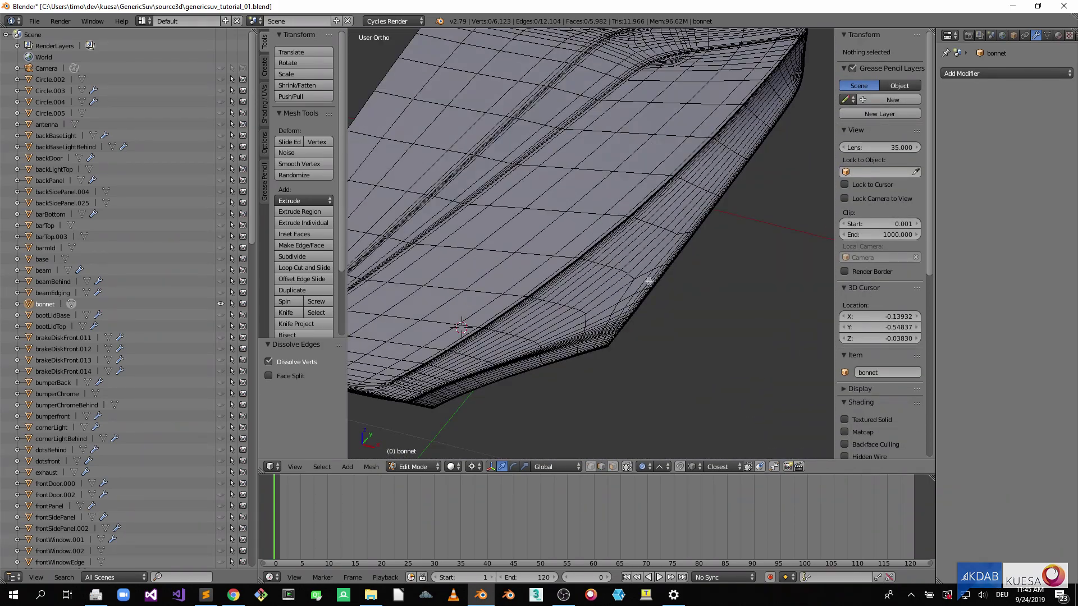
{"action": "right_click", "coordinate": [685, 216], "text": "alt"}
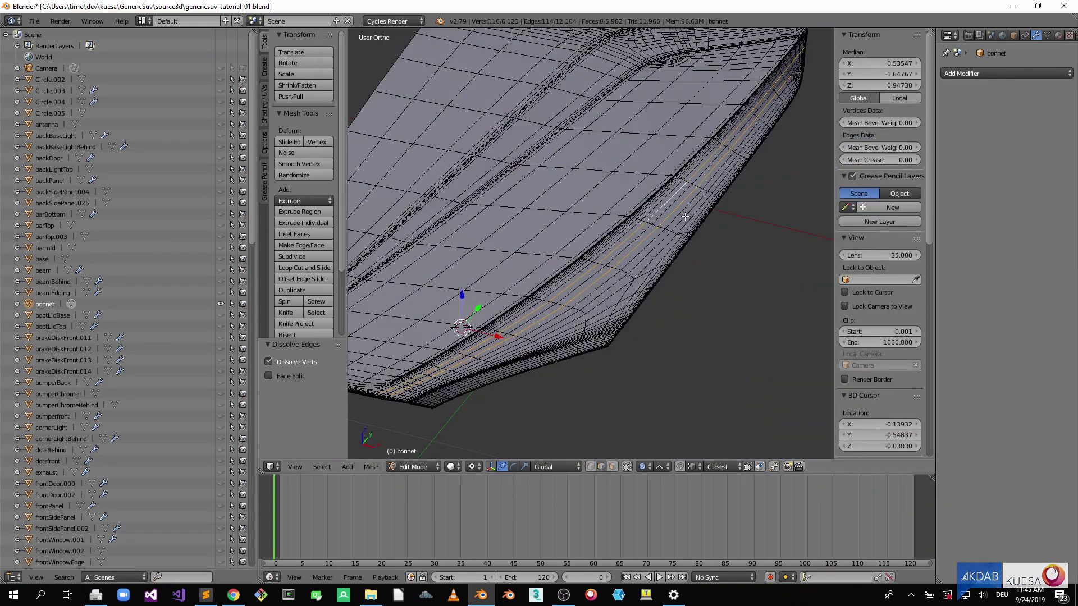
{"action": "key", "text": "x"}
{"action": "left_click", "coordinate": [621, 231]}
Step: Dissolve redundant closely spaced edge loops along the bonnet's side crease
{"action": "scroll", "coordinate": [618, 228], "scroll_direction": "up", "scroll_amount": 10}
{"action": "right_click", "coordinate": [615, 269], "text": "alt"}
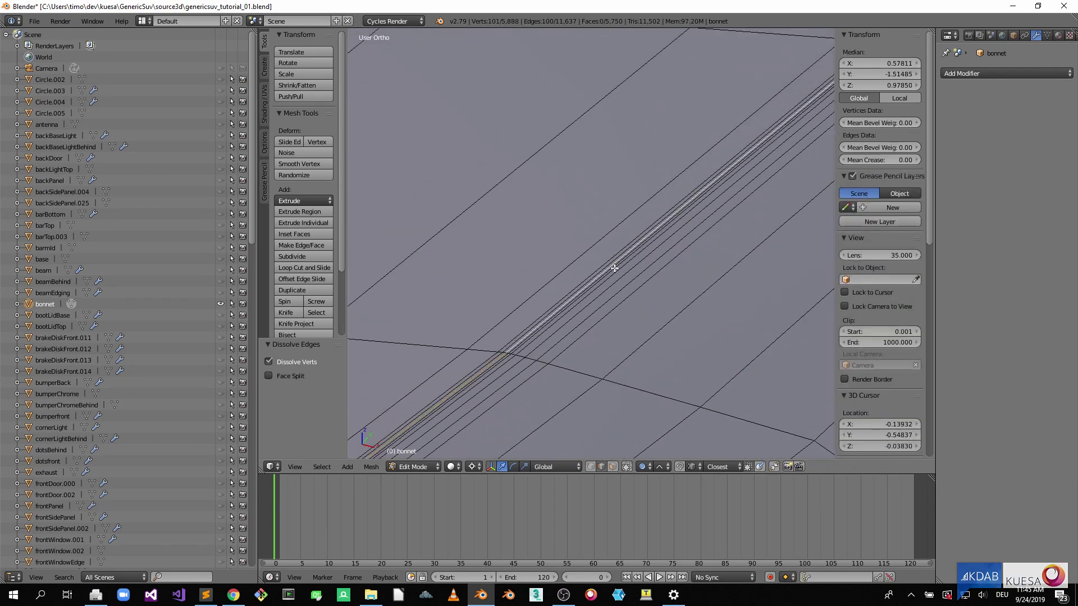
{"action": "key", "text": "x"}
{"action": "left_click", "coordinate": [633, 283]}
{"action": "scroll", "coordinate": [635, 282], "scroll_direction": "down", "scroll_amount": 10}
Step: Dissolve a redundant crosswise edge loop spanning the panels just ahead of the bonnet's rear edge
{"action": "middle_click_drag", "start_coordinate": [635, 282], "coordinate": [539, 293]}
{"action": "scroll", "coordinate": [608, 296], "scroll_direction": "down", "scroll_amount": 5}
{"action": "scroll", "coordinate": [493, 341], "scroll_direction": "up", "scroll_amount": 5}
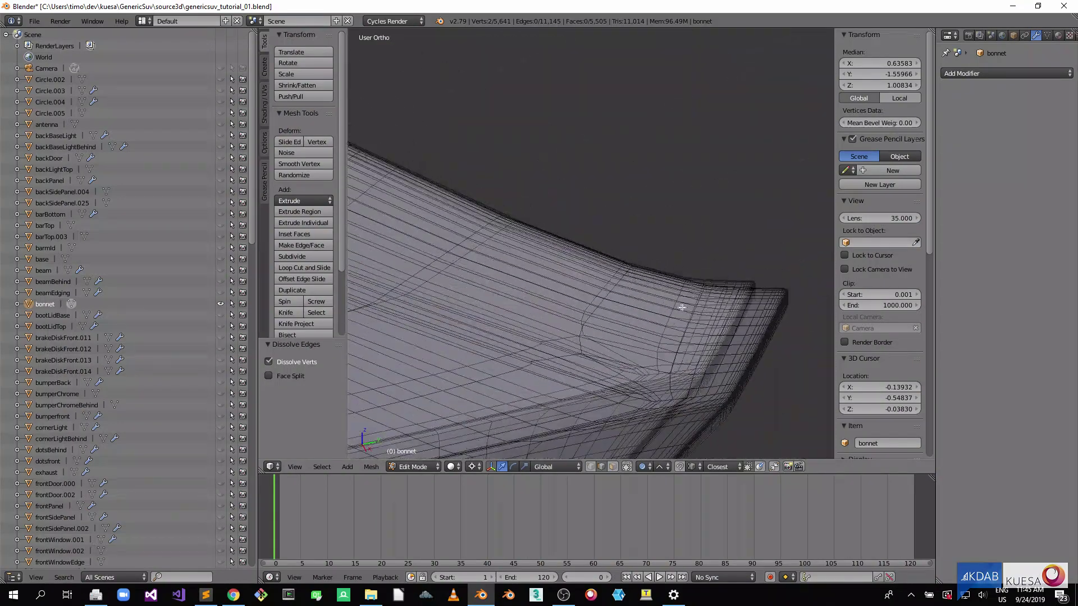
{"action": "right_click", "coordinate": [526, 295], "text": "alt"}
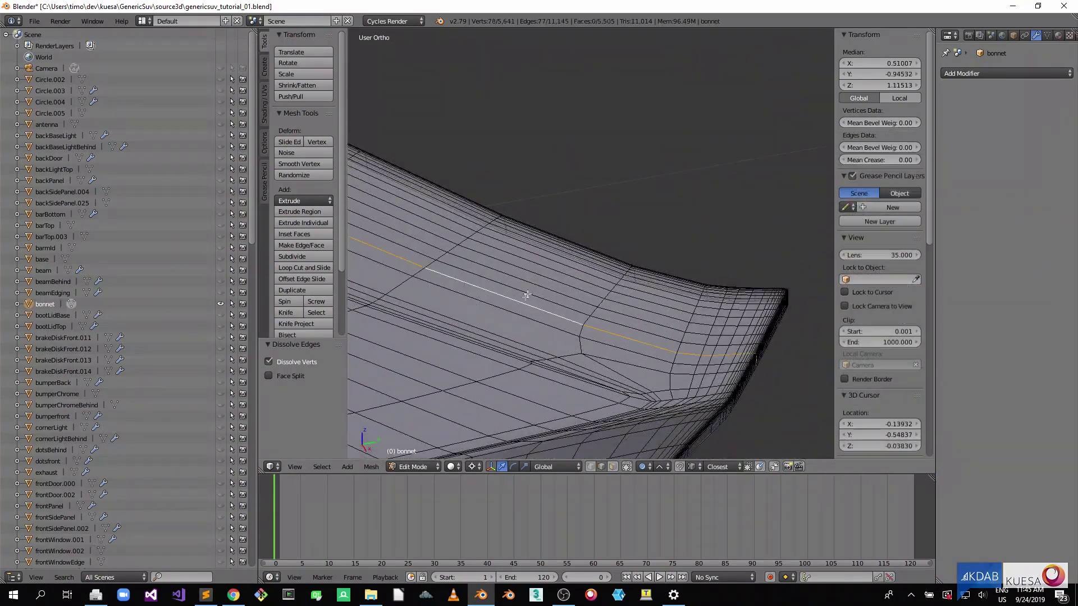
{"action": "key", "text": "x"}
{"action": "left_click", "coordinate": [575, 261]}
Step: Dissolve alternate crosswise edge loops near the bonnet's rear edge, picking them at the centre-line side
{"action": "scroll", "coordinate": [630, 287], "scroll_direction": "down", "scroll_amount": 3}
{"action": "middle_click_drag", "start_coordinate": [527, 286], "coordinate": [769, 296]}
{"action": "scroll", "coordinate": [493, 281], "scroll_direction": "up", "scroll_amount": 3}
{"action": "right_click", "coordinate": [426, 315], "text": "alt"}
{"action": "right_click", "coordinate": [435, 300], "text": "alt+shift"}
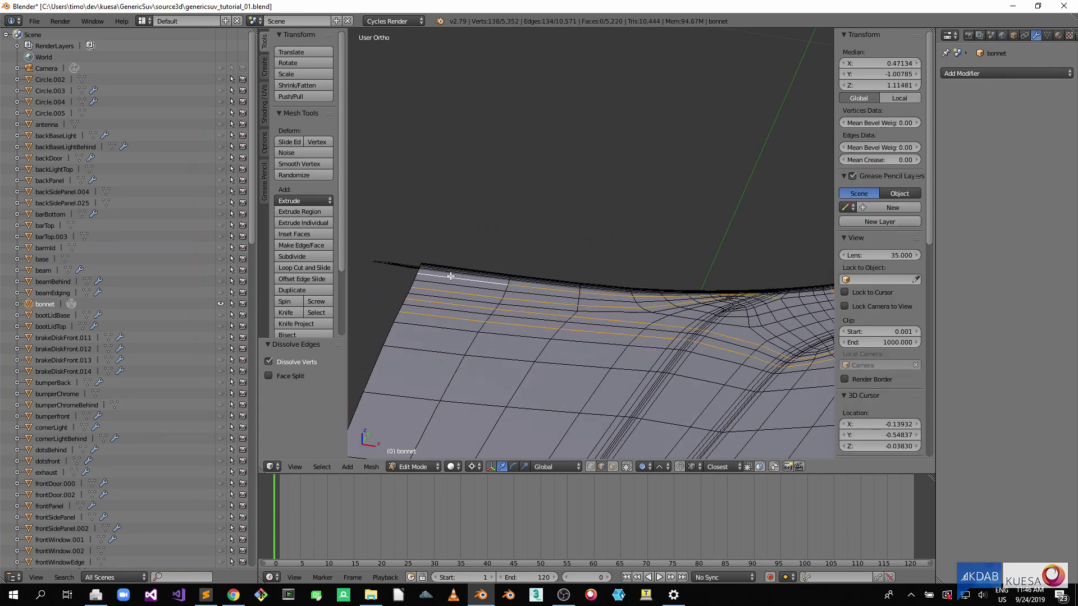
{"action": "key", "text": "x"}
{"action": "left_click", "coordinate": [451, 277]}
Step: Dissolve all intermediate lengthwise edge loops on the bonnet's folded rim, keeping only its two border edges
{"action": "scroll", "coordinate": [539, 292], "scroll_direction": "down", "scroll_amount": 6}
{"action": "middle_click_drag", "start_coordinate": [645, 353], "coordinate": [424, 244]}
{"action": "scroll", "coordinate": [489, 298], "scroll_direction": "up", "scroll_amount": 8}
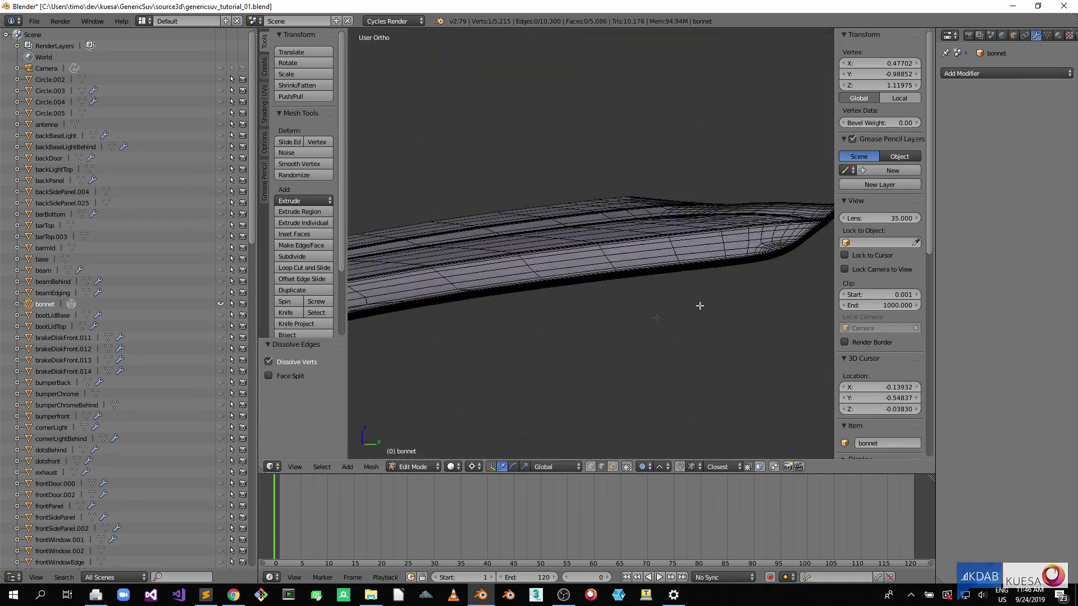
{"action": "right_click", "coordinate": [425, 244]}
{"action": "key", "text": "KP_Decimal"}
{"action": "scroll", "coordinate": [554, 265], "scroll_direction": "down", "scroll_amount": 1}
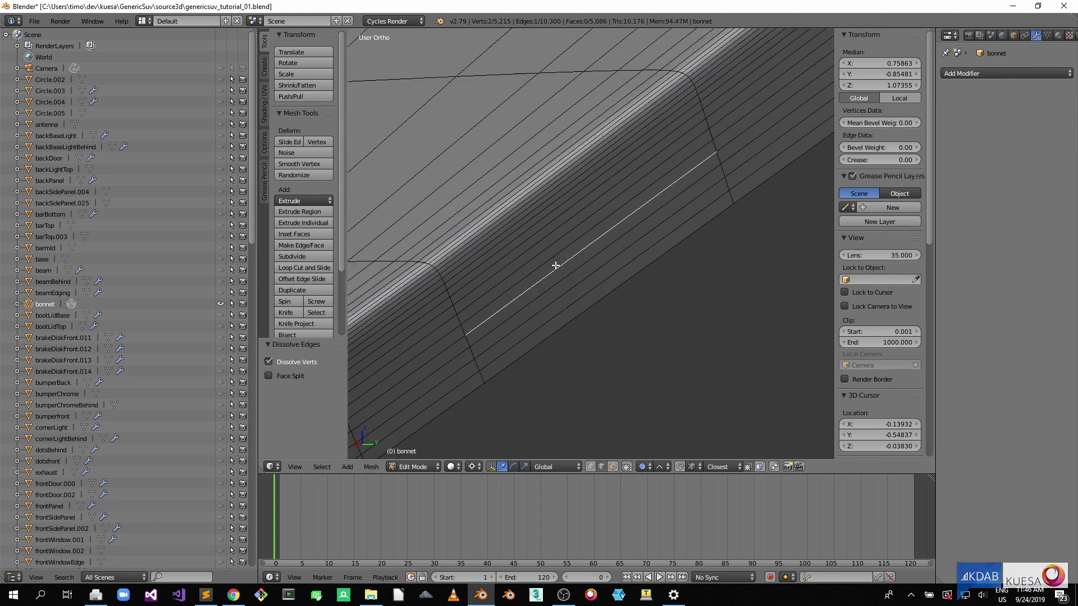
{"action": "scroll", "coordinate": [555, 265], "scroll_direction": "down", "scroll_amount": 3}
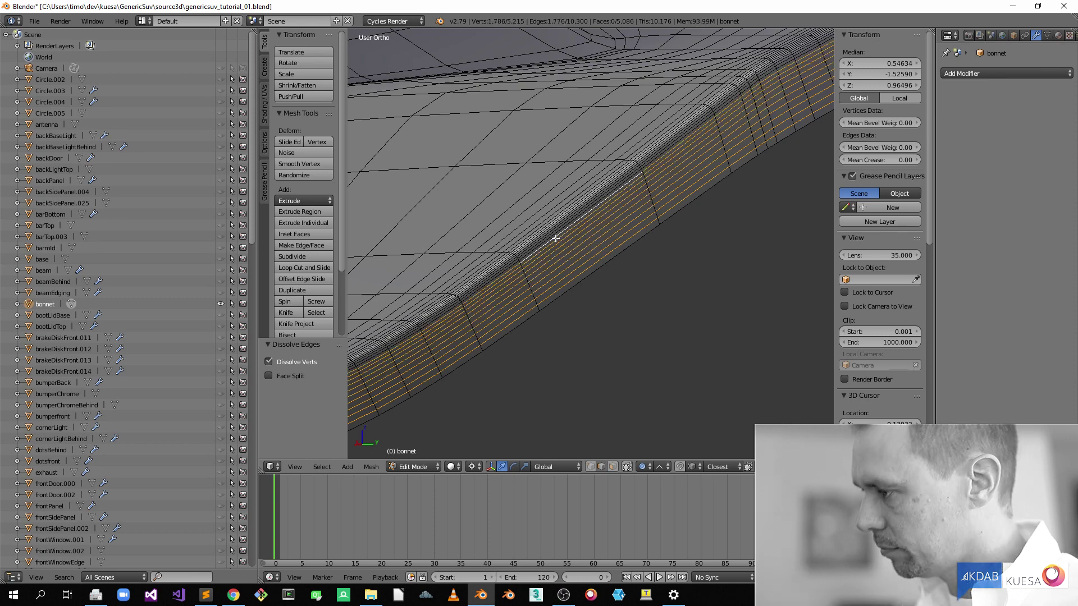
{"action": "key", "text": "x"}
{"action": "left_click", "coordinate": [555, 238]}
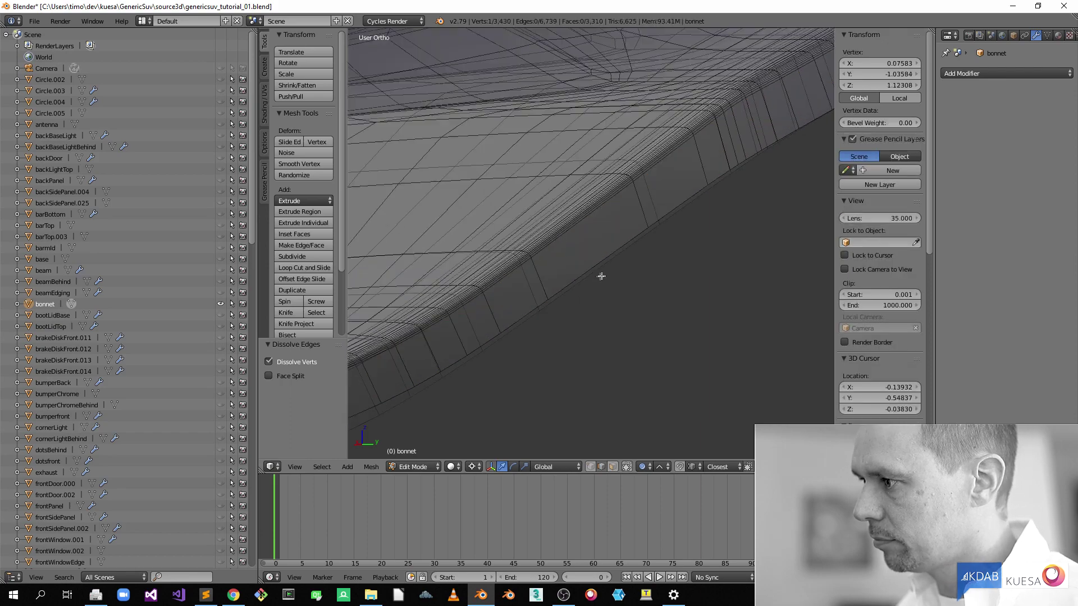
Step: Dissolve the redundant tightly packed edge loops on the rounded bend directly above the rim
{"action": "scroll", "coordinate": [602, 276], "scroll_direction": "down", "scroll_amount": 6}
{"action": "middle_click_drag", "start_coordinate": [539, 289], "coordinate": [599, 320]}
{"action": "scroll", "coordinate": [599, 320], "scroll_direction": "up", "scroll_amount": 8}
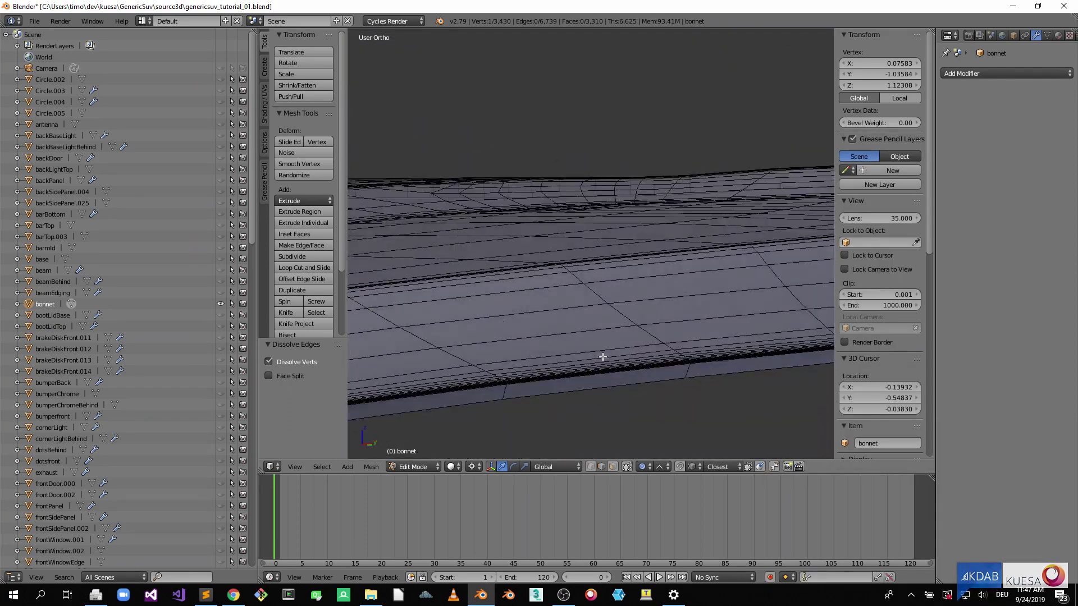
{"action": "right_click", "coordinate": [634, 323]}
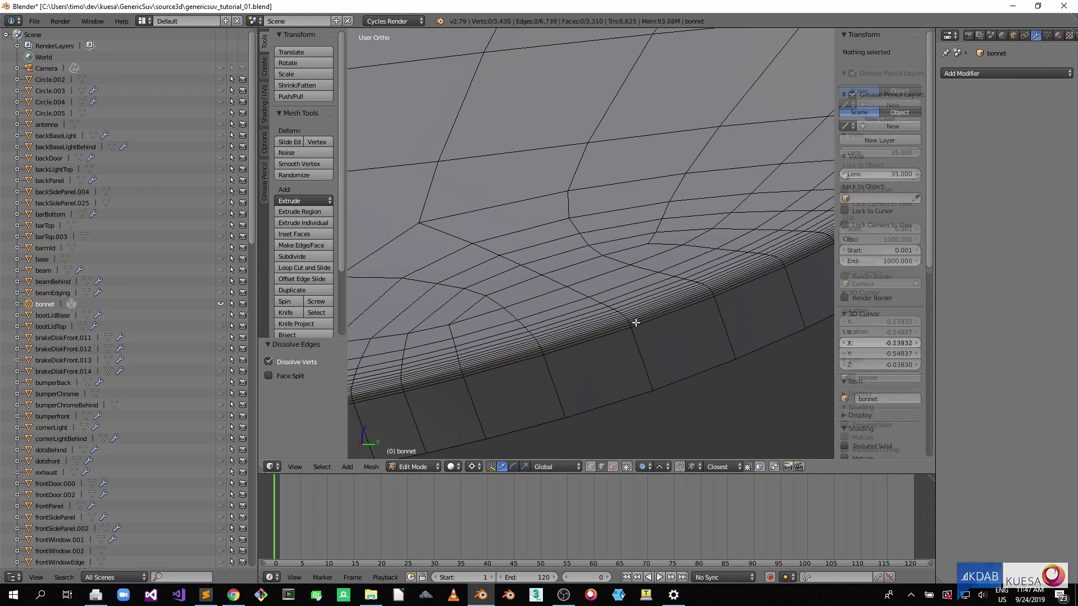
{"action": "key", "text": "x"}
{"action": "left_click", "coordinate": [632, 312]}
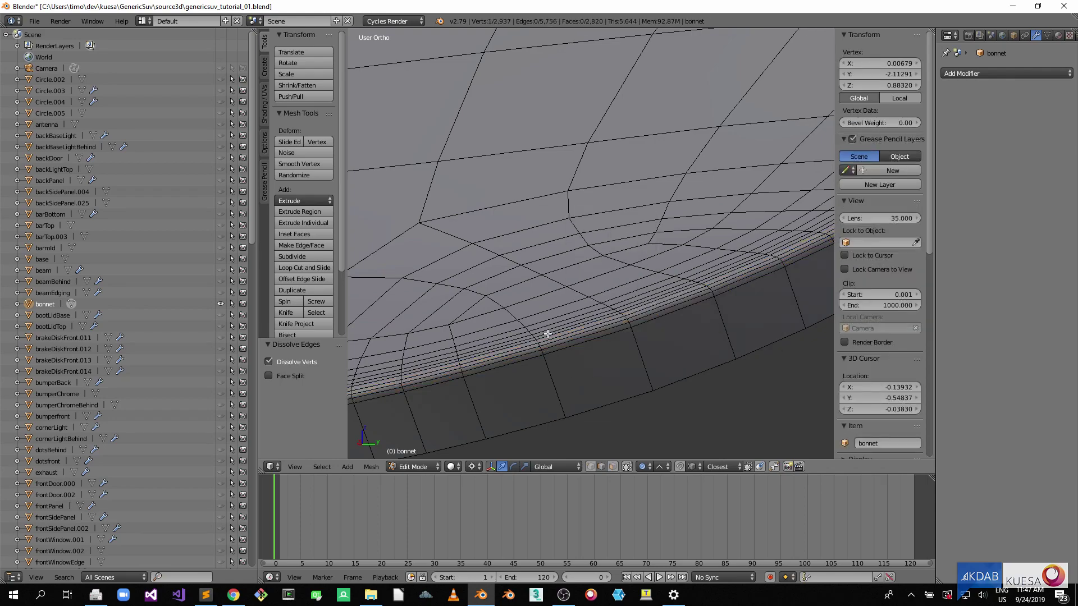
Step: Dissolve two more surplus edge loops one after another along the rounded bend above the rim
{"action": "right_click", "coordinate": [547, 333], "text": "alt"}
{"action": "key", "text": "x"}
{"action": "left_click", "coordinate": [546, 332]}
{"action": "right_click", "coordinate": [549, 325], "text": "alt"}
{"action": "key", "text": "x"}
{"action": "left_click", "coordinate": [549, 325]}
Step: Dissolve the surplus edge loop bordering the rim where it turns the bonnet's sharp corner
{"action": "scroll", "coordinate": [625, 342], "scroll_direction": "down", "scroll_amount": 6}
{"action": "middle_click_drag", "start_coordinate": [761, 244], "coordinate": [611, 267]}
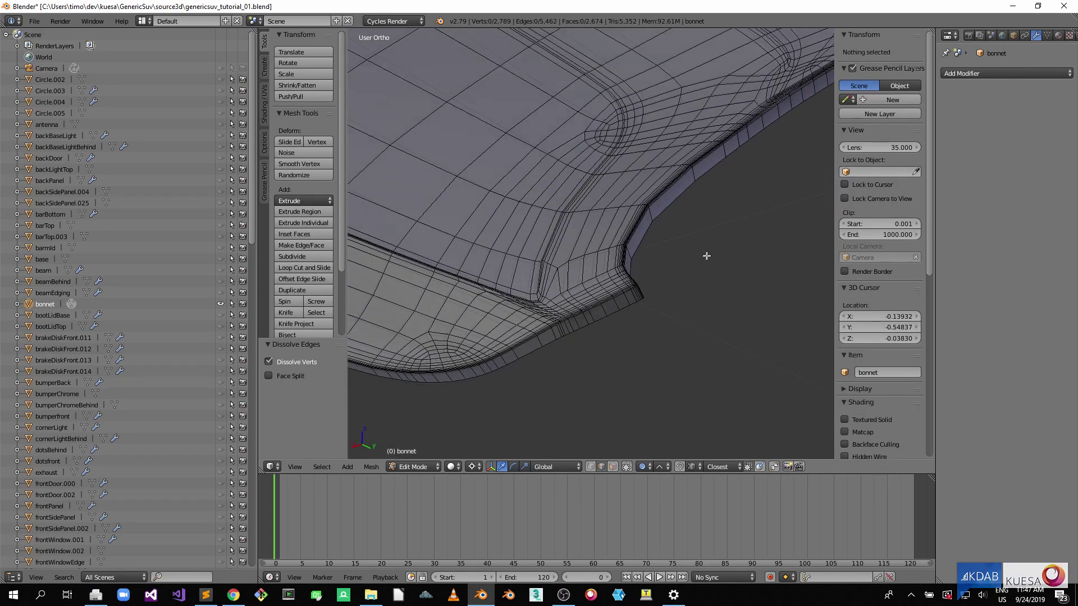
{"action": "scroll", "coordinate": [508, 352], "scroll_direction": "up", "scroll_amount": 4}
{"action": "right_click", "coordinate": [679, 388], "text": "alt"}
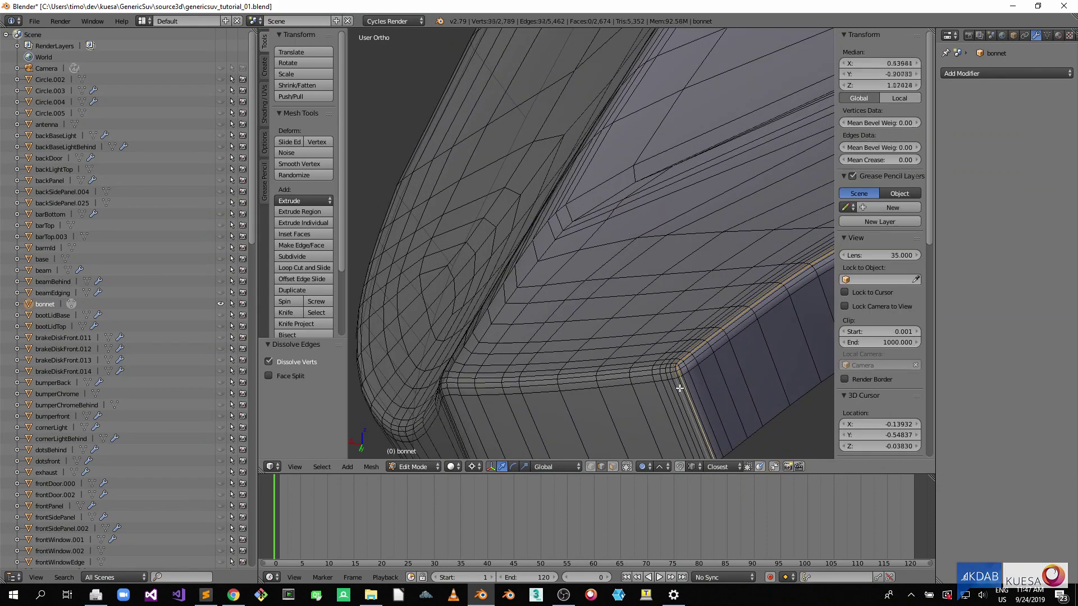
{"action": "key", "text": "x"}
{"action": "left_click", "coordinate": [682, 386]}
Step: Dissolve alternate closely spaced crosswise edge loops in the panels near the bonnet's front edge
{"action": "scroll", "coordinate": [688, 366], "scroll_direction": "down", "scroll_amount": 5}
{"action": "middle_click_drag", "start_coordinate": [688, 366], "coordinate": [582, 207]}
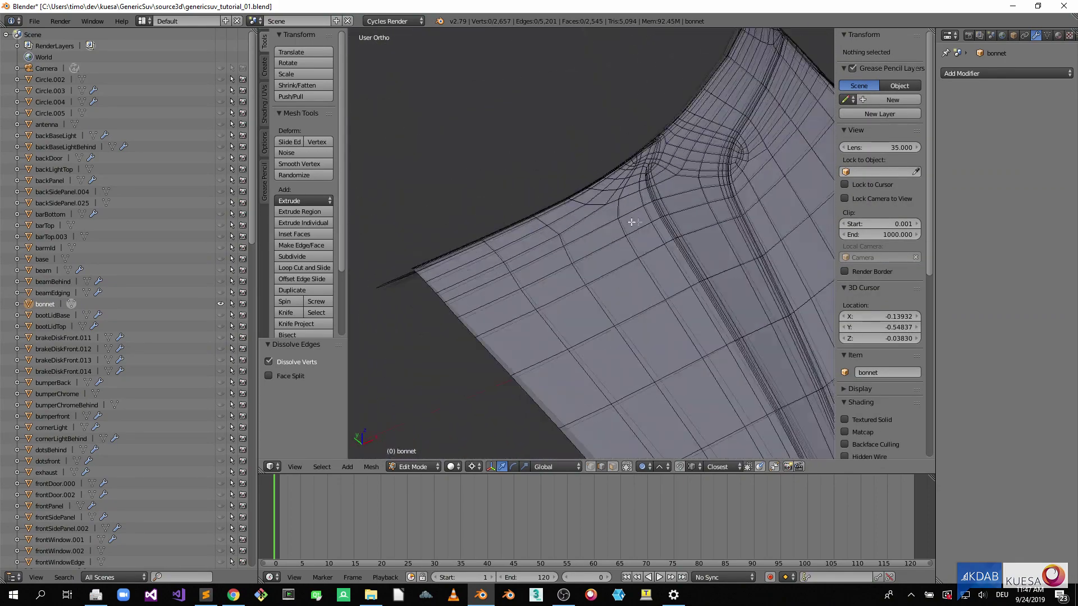
{"action": "scroll", "coordinate": [582, 207], "scroll_direction": "down", "scroll_amount": 4}
{"action": "scroll", "coordinate": [583, 207], "scroll_direction": "up", "scroll_amount": 4}
{"action": "middle_click_drag", "start_coordinate": [460, 444], "coordinate": [696, 293], "text": "shift"}
{"action": "right_click", "coordinate": [700, 300], "text": "alt"}
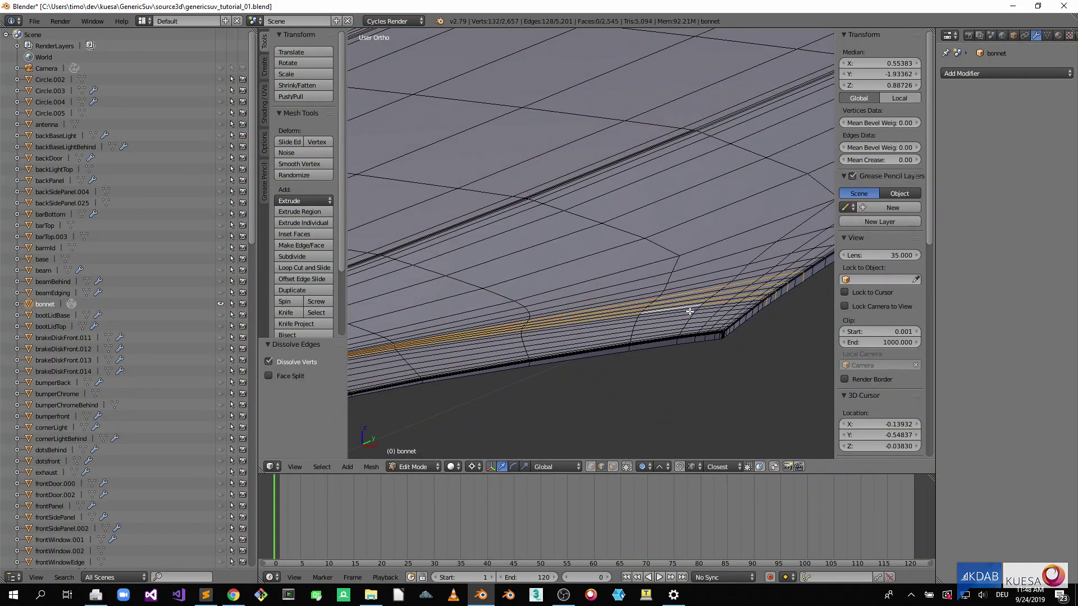
{"action": "key", "text": "x"}
{"action": "left_click", "coordinate": [673, 331]}
Step: Dissolve the surplus edge loop along the bonnet's front edge, directly above the rim
{"action": "middle_click_drag", "start_coordinate": [667, 339], "coordinate": [577, 241]}
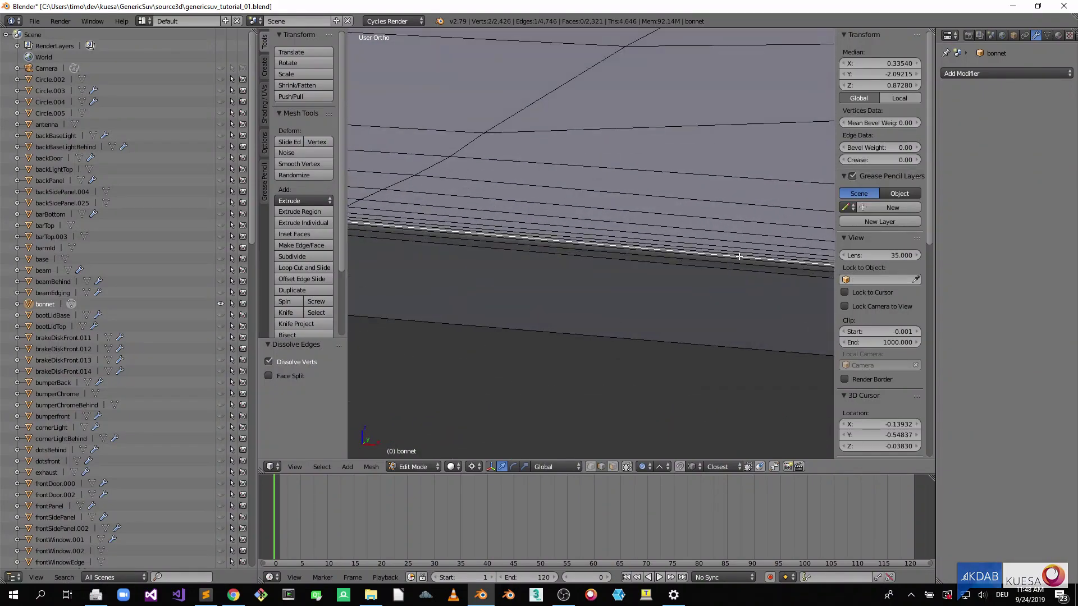
{"action": "right_click", "coordinate": [738, 262], "text": "alt"}
{"action": "key", "text": "x"}
{"action": "left_click", "coordinate": [695, 279]}
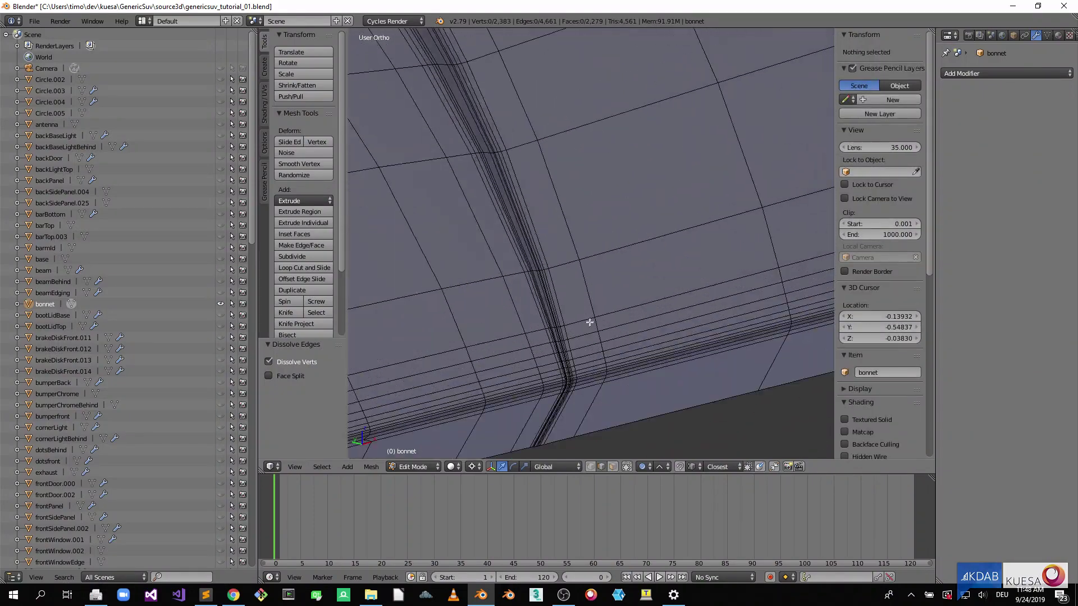
Step: Dissolve the remaining surplus edge loops beside the rim around the bonnet's front outer corner
{"action": "scroll", "coordinate": [617, 264], "scroll_direction": "down", "scroll_amount": 10}
{"action": "middle_click_drag", "start_coordinate": [662, 282], "coordinate": [681, 257]}
{"action": "scroll", "coordinate": [608, 289], "scroll_direction": "up", "scroll_amount": 6}
{"action": "scroll", "coordinate": [493, 236], "scroll_direction": "up", "scroll_amount": 6}
{"action": "scroll", "coordinate": [659, 303], "scroll_direction": "up", "scroll_amount": 1}
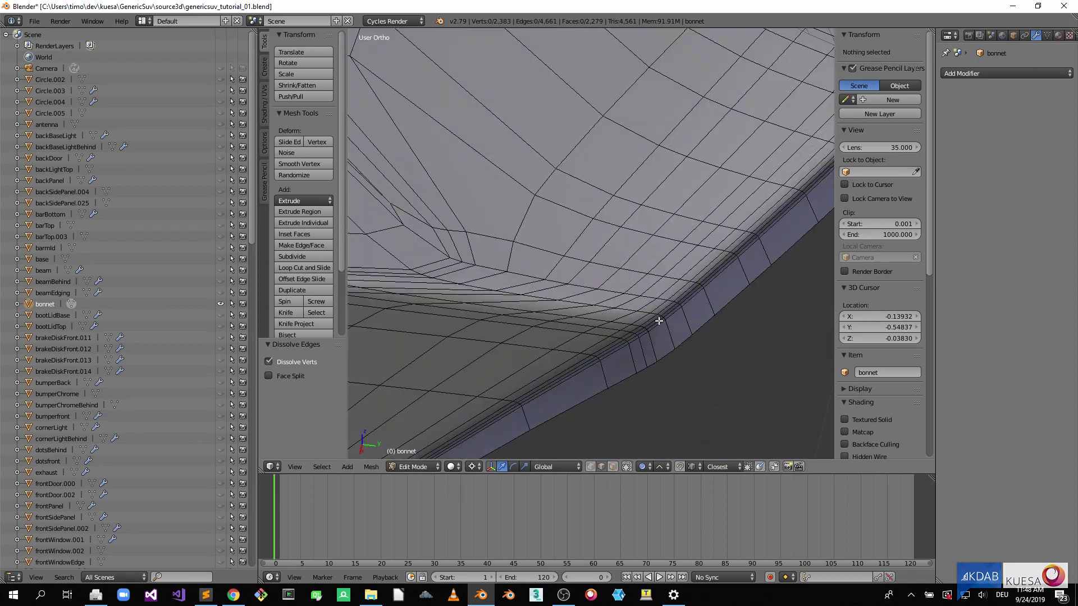
{"action": "right_click", "coordinate": [660, 321]}
{"action": "scroll", "coordinate": [665, 325], "scroll_direction": "down", "scroll_amount": 7}
{"action": "mouse_move", "coordinate": [671, 329]}
{"action": "middle_mouse_down"}
{"action": "mouse_move", "coordinate": [390, 178]}
{"action": "mouse_move", "coordinate": [651, 378]}
{"action": "mouse_move", "coordinate": [704, 288]}
{"action": "mouse_move", "coordinate": [575, 354]}
{"action": "mouse_move", "coordinate": [587, 363]}
{"action": "mouse_move", "coordinate": [646, 324]}
{"action": "mouse_move", "coordinate": [642, 316]}
{"action": "mouse_move", "coordinate": [672, 325]}
{"action": "middle_mouse_up"}
{"action": "scroll", "coordinate": [652, 378], "scroll_direction": "up", "scroll_amount": 4}
Step: Add a Mirror modifier to the simplified bonnet half
{"action": "scroll", "coordinate": [652, 378], "scroll_direction": "down", "scroll_amount": 5}
{"action": "scroll", "coordinate": [704, 288], "scroll_direction": "down", "scroll_amount": 6}
{"action": "scroll", "coordinate": [587, 362], "scroll_direction": "up", "scroll_amount": 4}
{"action": "scroll", "coordinate": [587, 362], "scroll_direction": "down", "scroll_amount": 2}
{"action": "middle_click_drag", "start_coordinate": [477, 335], "coordinate": [694, 323]}
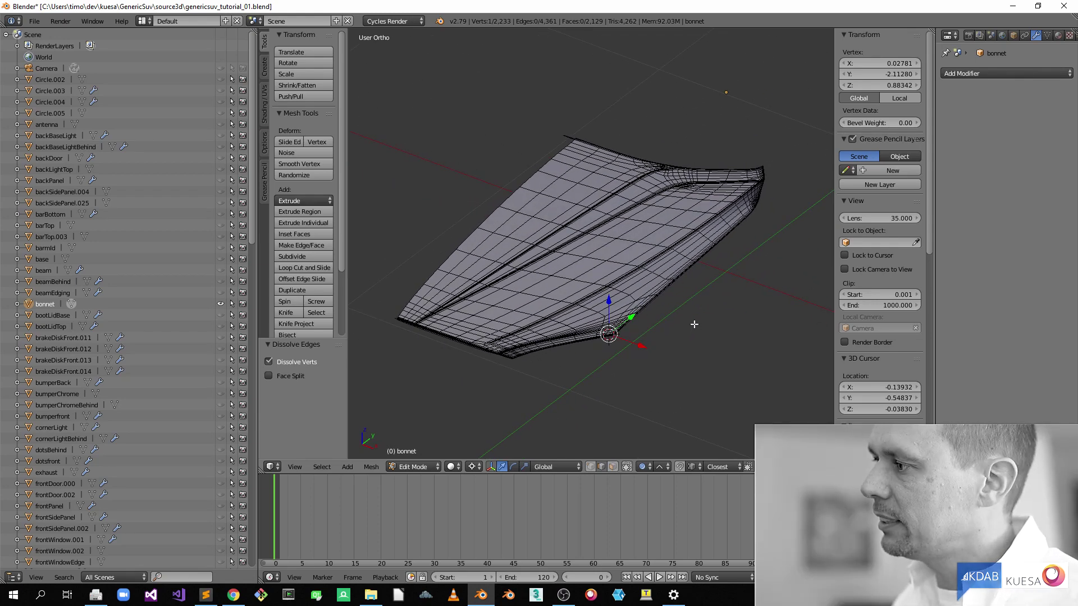
{"action": "middle_click_drag", "start_coordinate": [680, 321], "coordinate": [657, 322]}
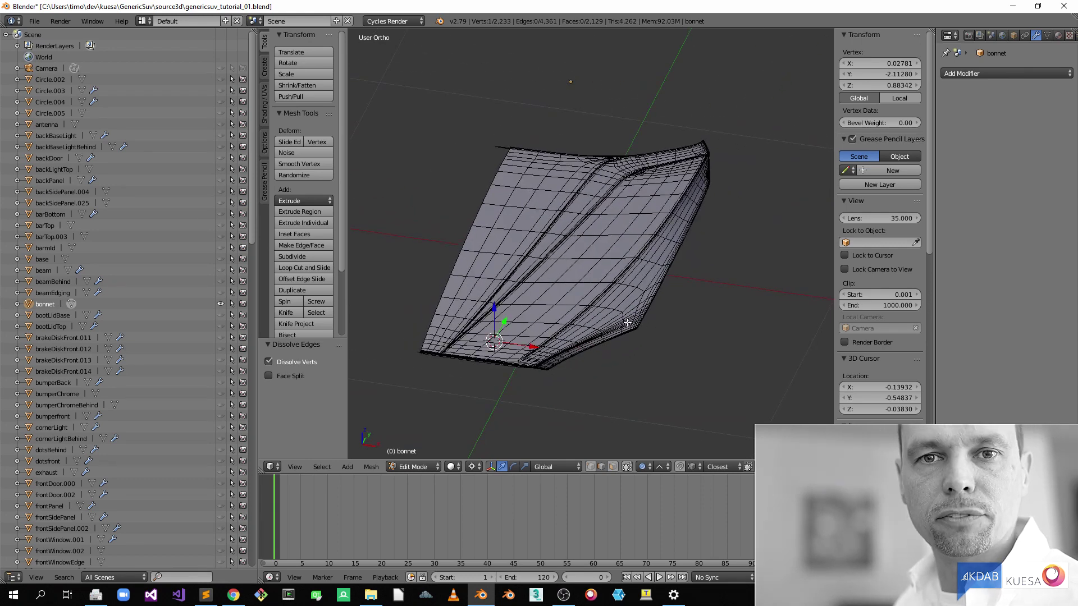
{"action": "left_click", "coordinate": [1061, 74]}
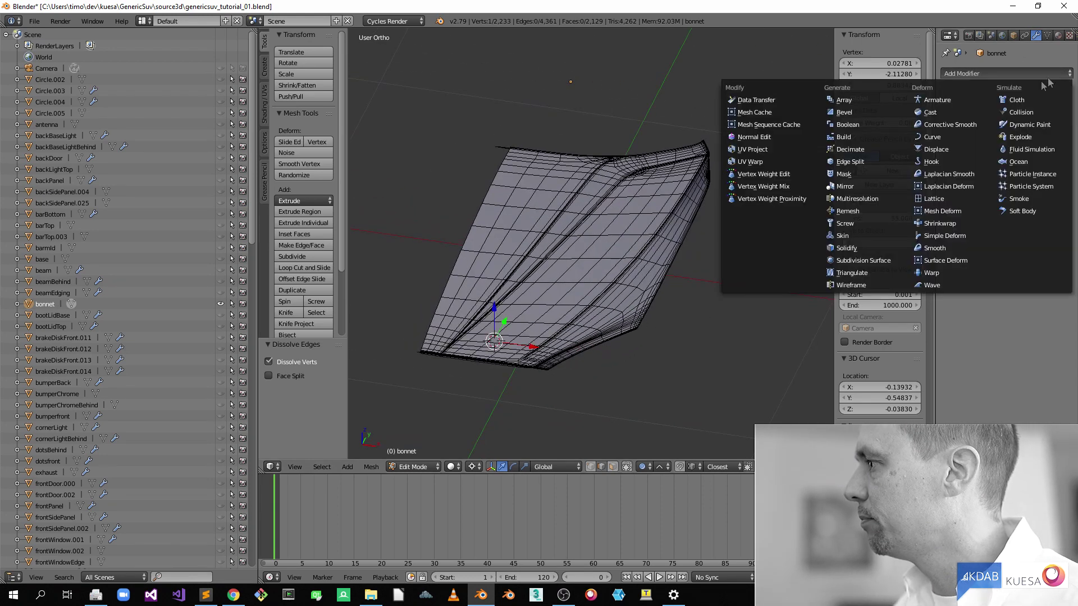
{"action": "left_click", "coordinate": [854, 186]}
Step: Leave Edit Mode and apply the bonnet's Mirror modifier with the X axis and Merge enabled
{"action": "middle_click_drag", "start_coordinate": [542, 256], "coordinate": [647, 158]}
{"action": "scroll", "coordinate": [609, 183], "scroll_direction": "up", "scroll_amount": 4}
{"action": "middle_click_drag", "start_coordinate": [519, 300], "coordinate": [636, 259], "text": "shift"}
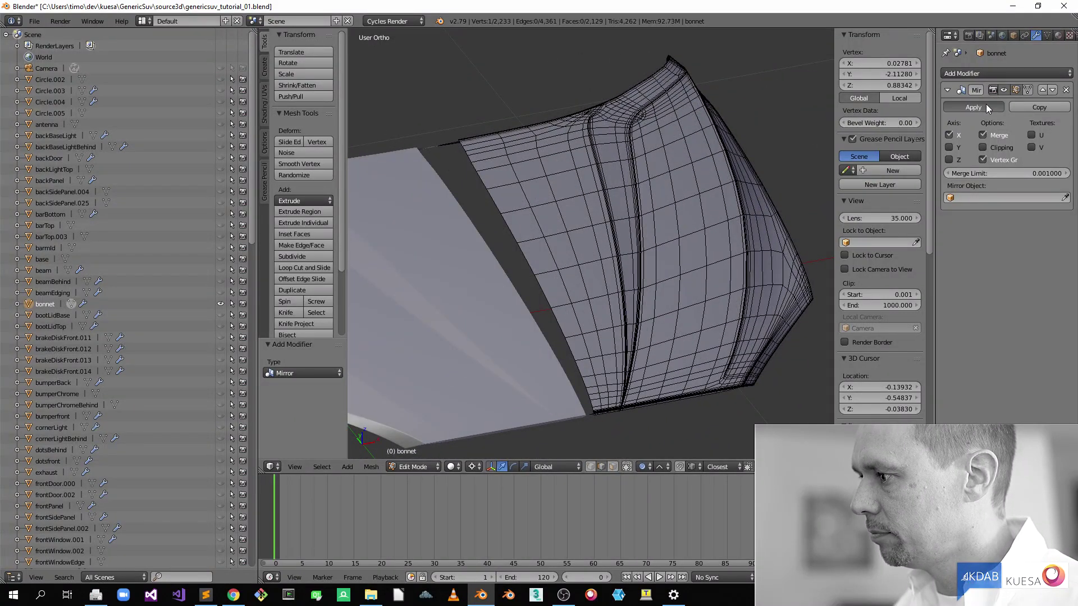
{"action": "left_click", "coordinate": [986, 105]}
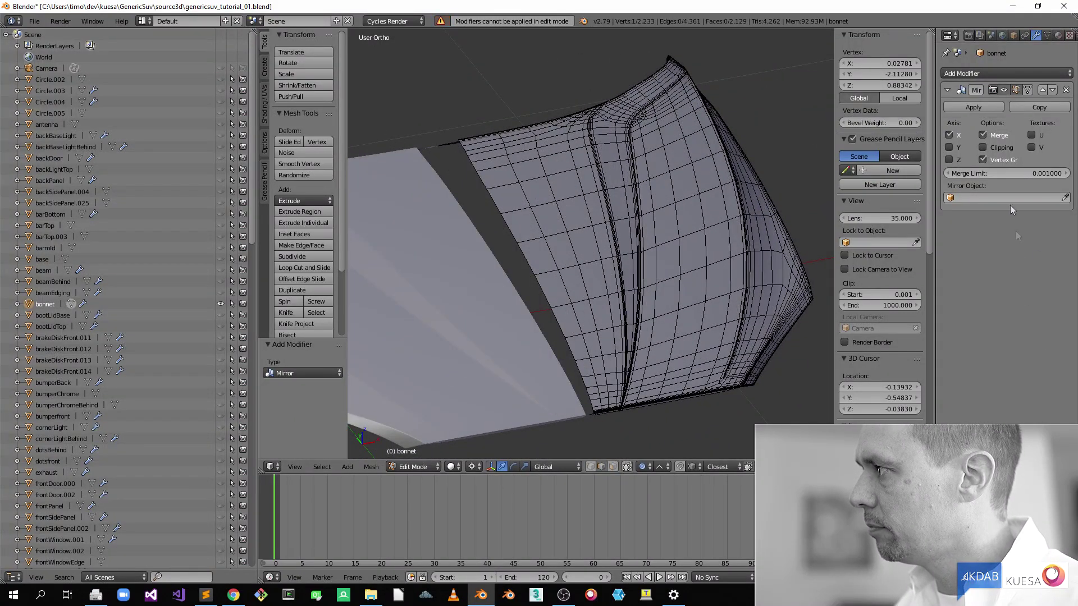
{"action": "key", "text": "Tab"}
{"action": "left_click", "coordinate": [969, 106]}
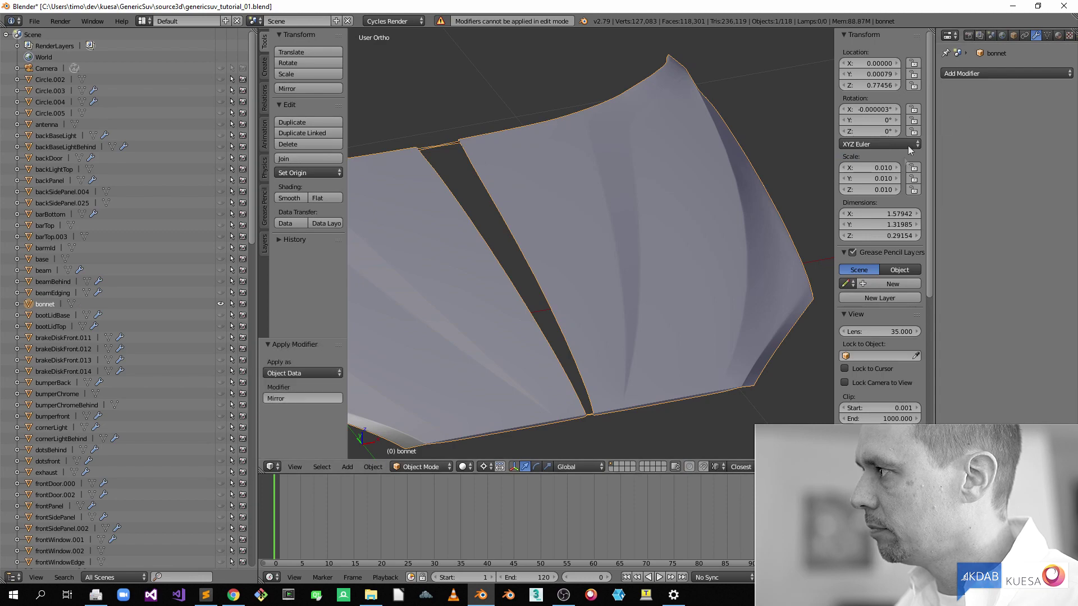
Step: Edit the mirrored bonnet and bridge the central gap at the front rim with a face between the two facing edges
{"action": "key", "text": "Tab"}
{"action": "middle_click_drag", "start_coordinate": [601, 312], "coordinate": [599, 296]}
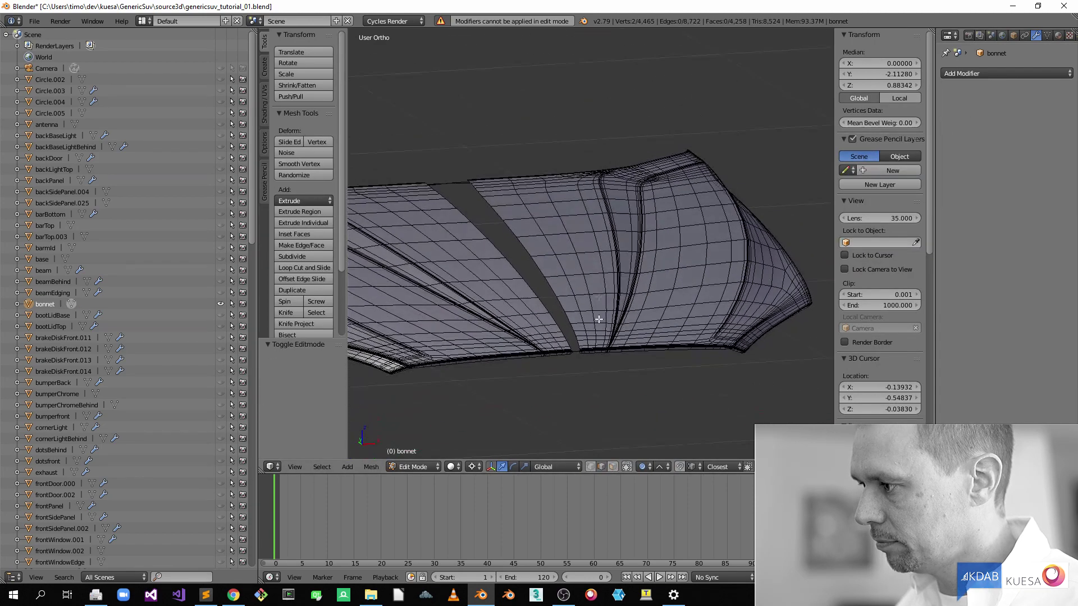
{"action": "scroll", "coordinate": [599, 296], "scroll_direction": "up", "scroll_amount": 5}
{"action": "middle_click_drag", "start_coordinate": [597, 368], "coordinate": [582, 281], "text": "shift"}
{"action": "scroll", "coordinate": [582, 282], "scroll_direction": "up", "scroll_amount": 6}
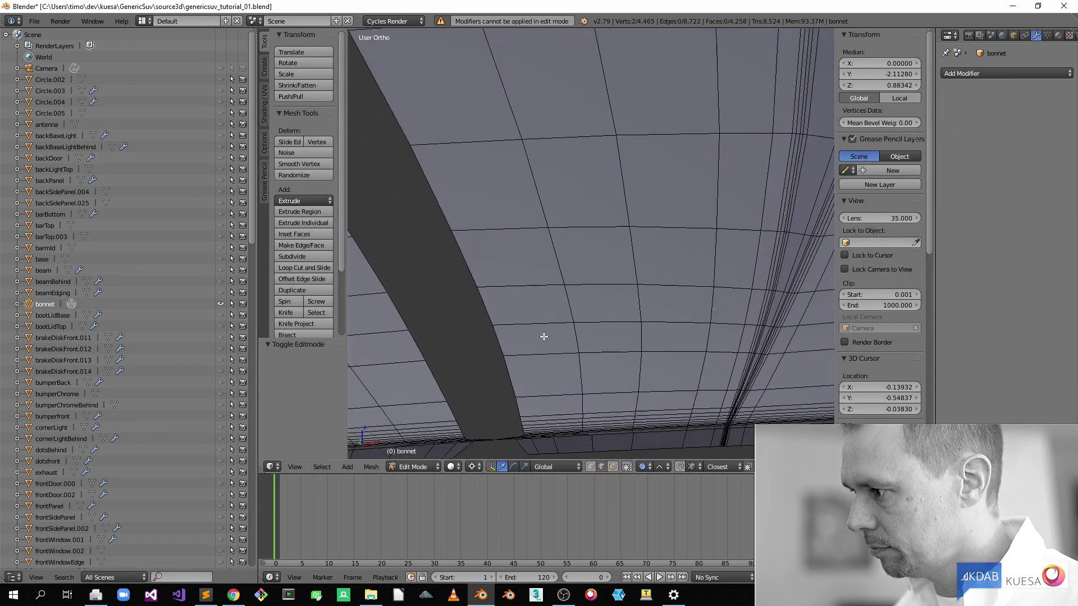
{"action": "middle_click_drag", "start_coordinate": [524, 322], "coordinate": [583, 310], "text": "shift"}
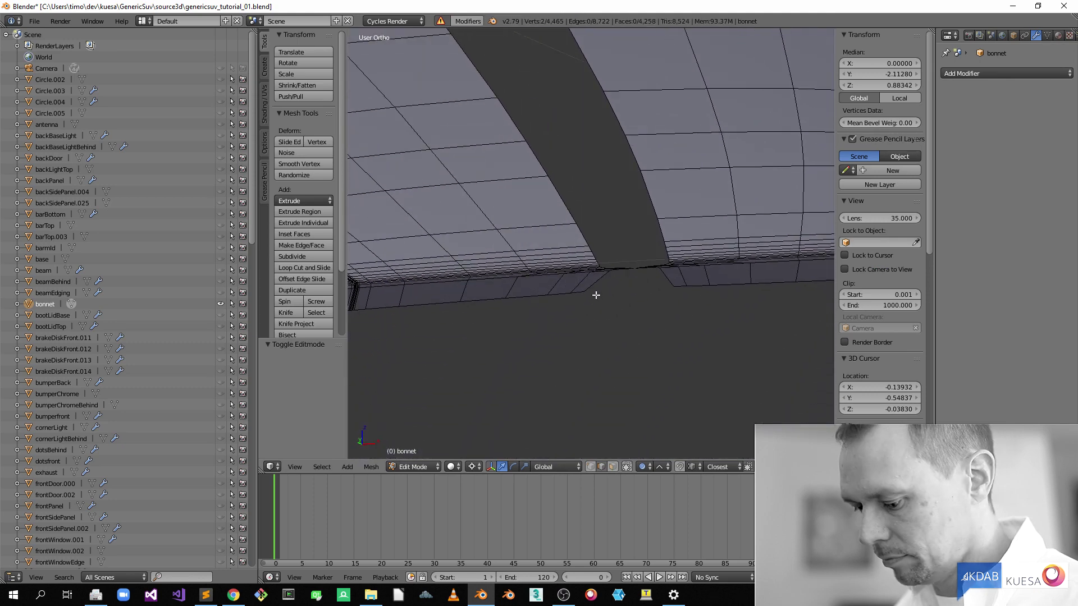
{"action": "left_click", "coordinate": [595, 294]}
{"action": "right_click", "coordinate": [593, 285]}
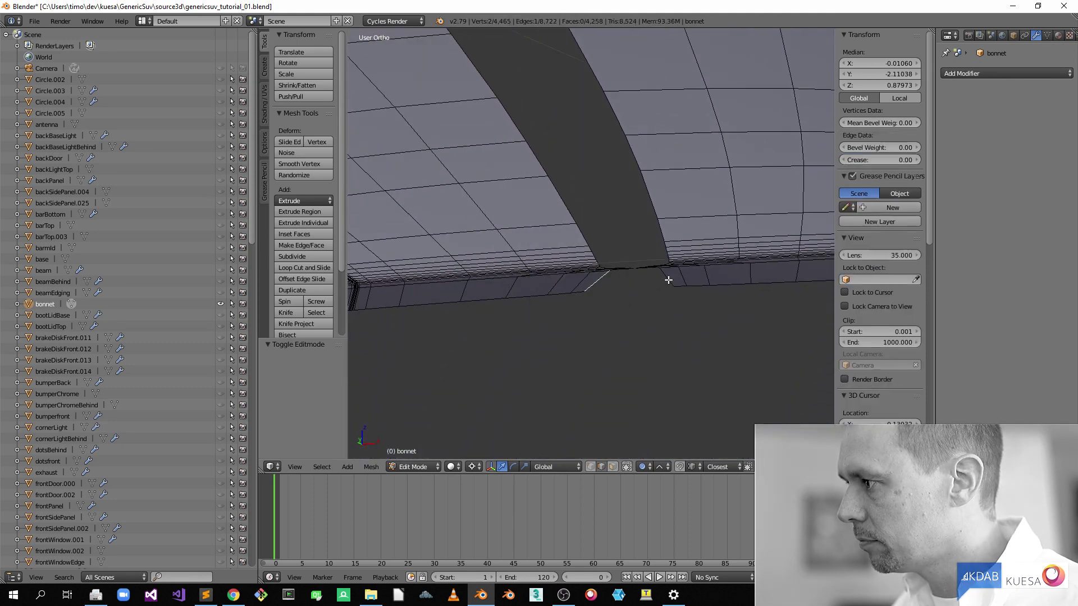
Step: Fill the centre gap on the bonnet's top surface near the front with faces between matching edge pairs
{"action": "scroll", "coordinate": [630, 296], "scroll_direction": "up", "scroll_amount": 4}
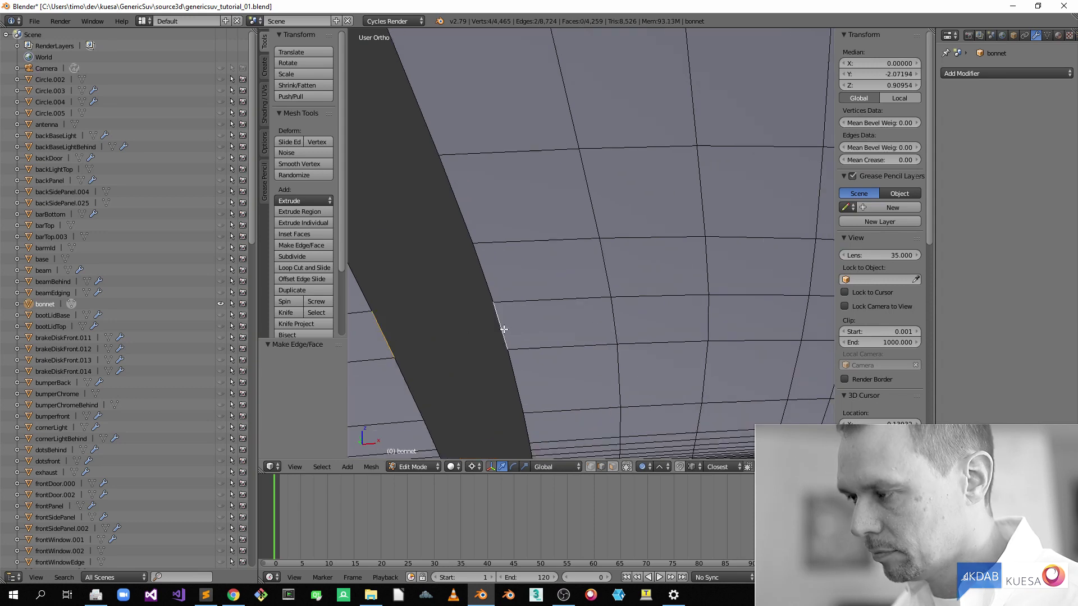
{"action": "key", "text": "f"}
{"action": "middle_click_drag", "start_coordinate": [490, 384], "coordinate": [461, 251]}
{"action": "key", "text": "KP_Decimal"}
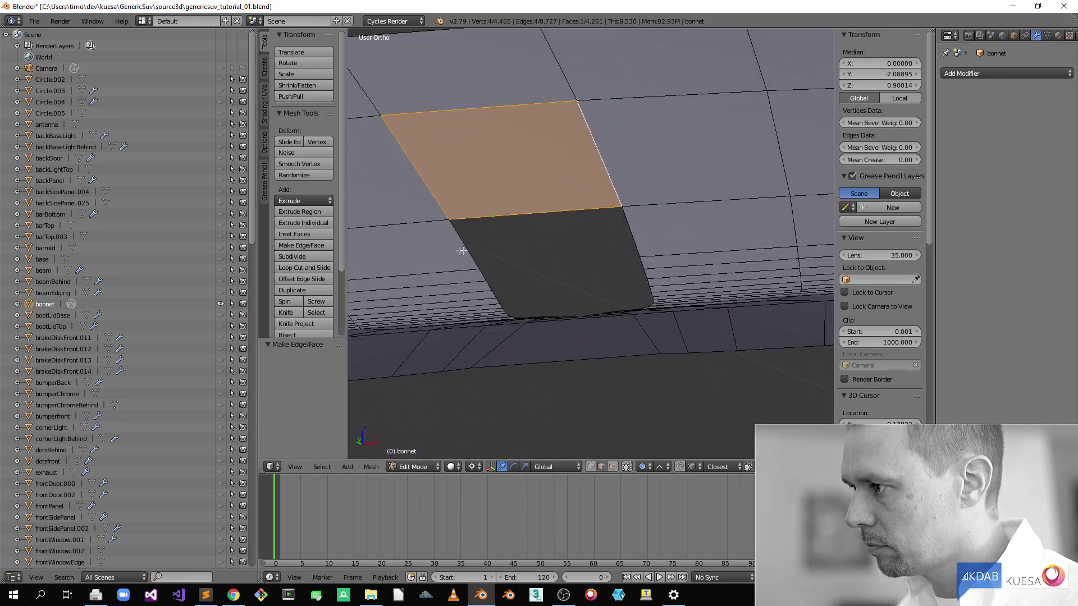
{"action": "right_click", "coordinate": [490, 249]}
{"action": "key", "text": "f"}
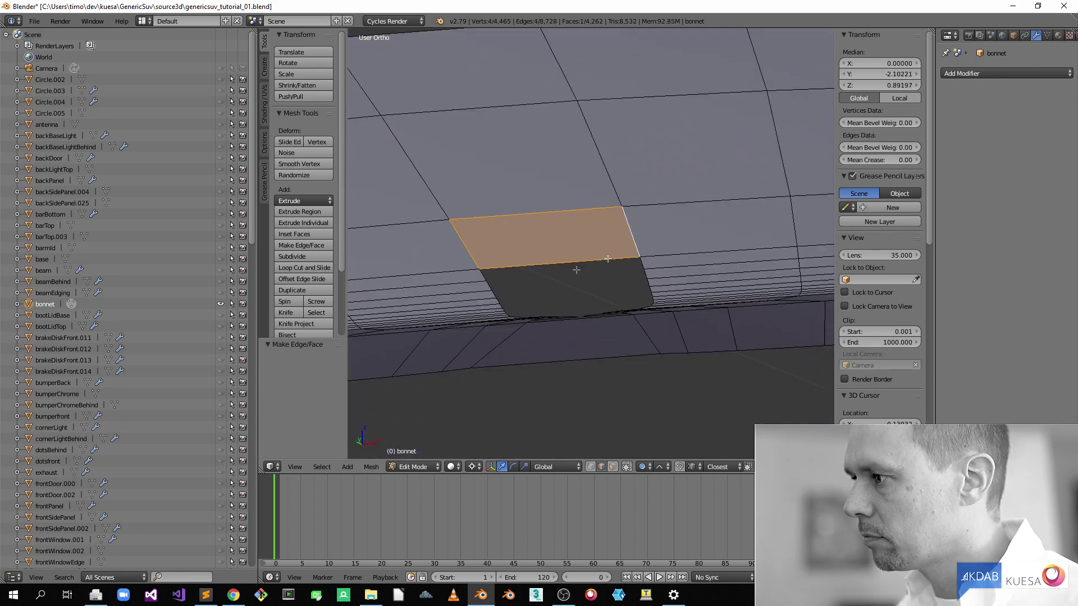
Step: Fill the narrow rows of the centre gap closest to the front edge with faces
{"action": "right_click", "coordinate": [612, 265]}
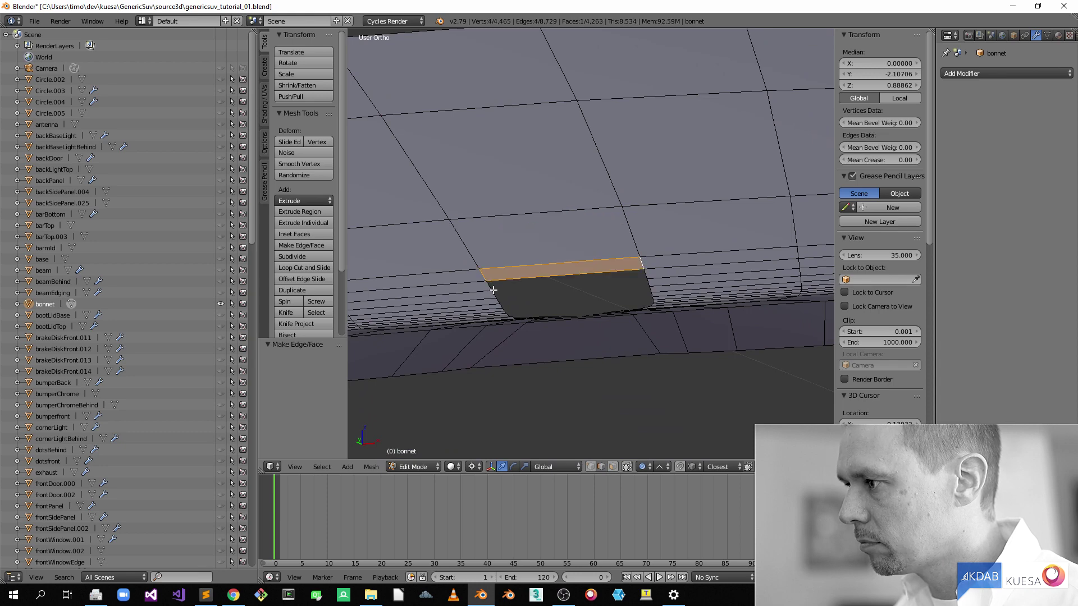
{"action": "right_click", "coordinate": [645, 273]}
{"action": "right_click", "coordinate": [503, 309], "text": "shift"}
{"action": "key", "text": "f"}
{"action": "scroll", "coordinate": [613, 309], "scroll_direction": "up", "scroll_amount": 5}
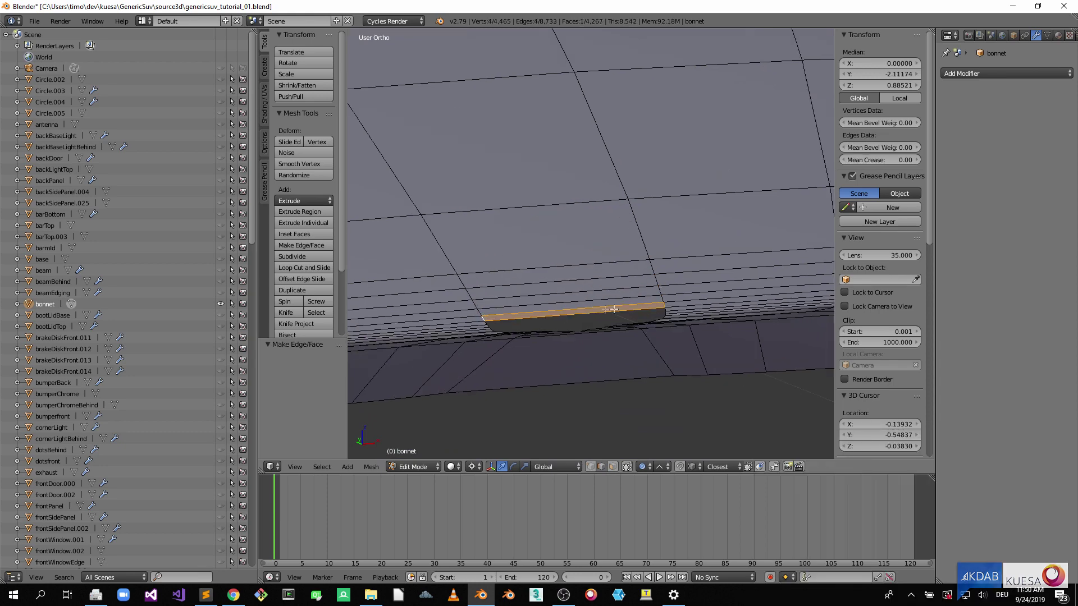
Step: Switch to face selection and delete the thin stray faces on both sides of the gap at the front edge
{"action": "key", "text": "ctrl+Tab"}
{"action": "left_click", "coordinate": [634, 294]}
{"action": "right_click", "coordinate": [536, 293]}
{"action": "key", "text": "x"}
{"action": "left_click", "coordinate": [527, 240]}
{"action": "right_click", "coordinate": [663, 284]}
{"action": "key", "text": "x"}
{"action": "left_click", "coordinate": [663, 284]}
{"action": "right_click", "coordinate": [683, 275]}
{"action": "key", "text": "x"}
{"action": "left_click", "coordinate": [683, 275]}
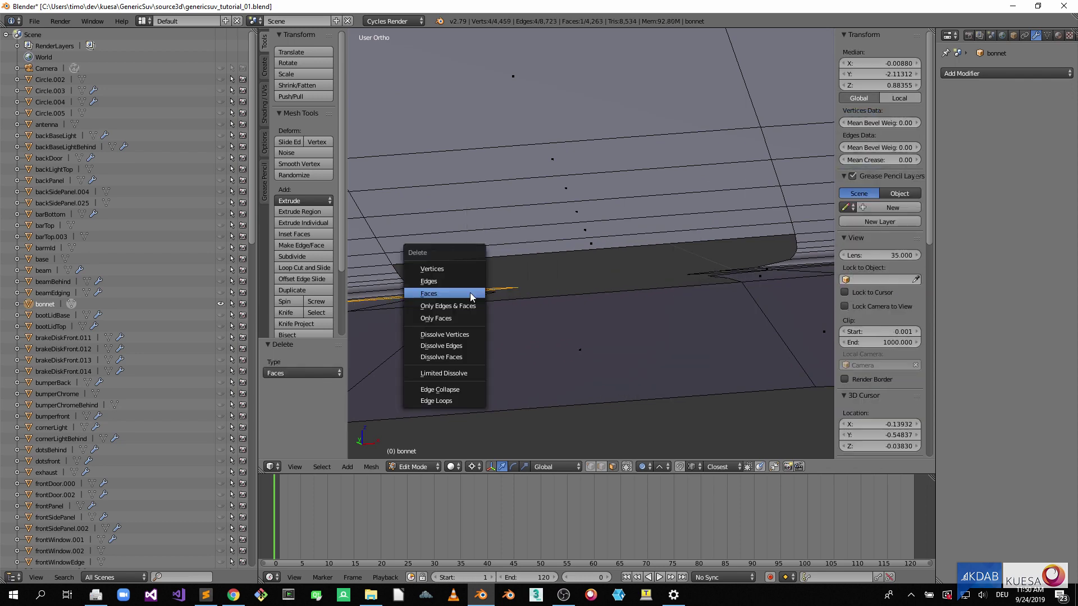
{"action": "left_click", "coordinate": [515, 293]}
Step: Switch to edge selection and fill the remaining thin gaps at the bonnet's front edge with faces
{"action": "key", "text": "2"}
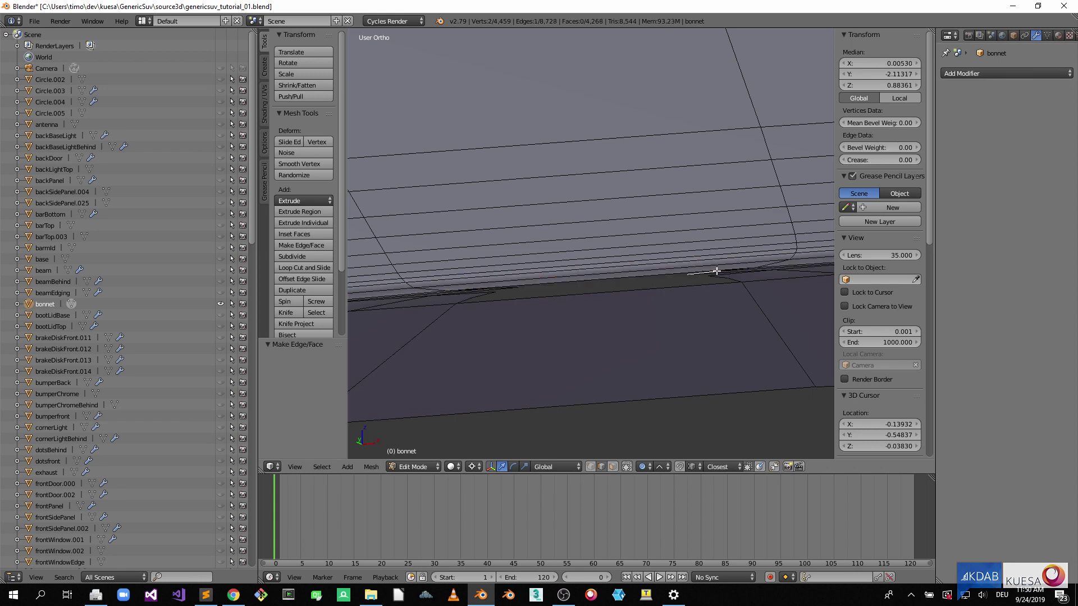
{"action": "middle_click_drag", "start_coordinate": [716, 271], "coordinate": [419, 316]}
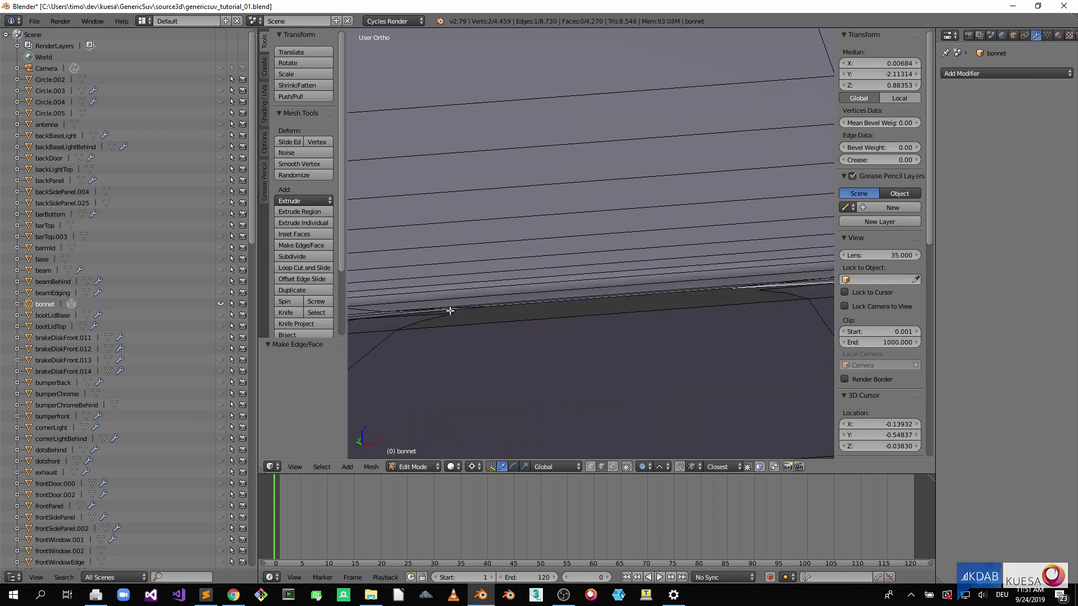
{"action": "key", "text": "f"}
{"action": "middle_click_drag", "start_coordinate": [722, 294], "coordinate": [542, 376]}
{"action": "right_click", "coordinate": [449, 185], "text": "shift"}
{"action": "key", "text": "f"}
Step: Bridge the next rows of the centre gap on the bonnet's top surface behind the front section with faces
{"action": "middle_click_drag", "start_coordinate": [567, 180], "coordinate": [691, 438], "text": "shift"}
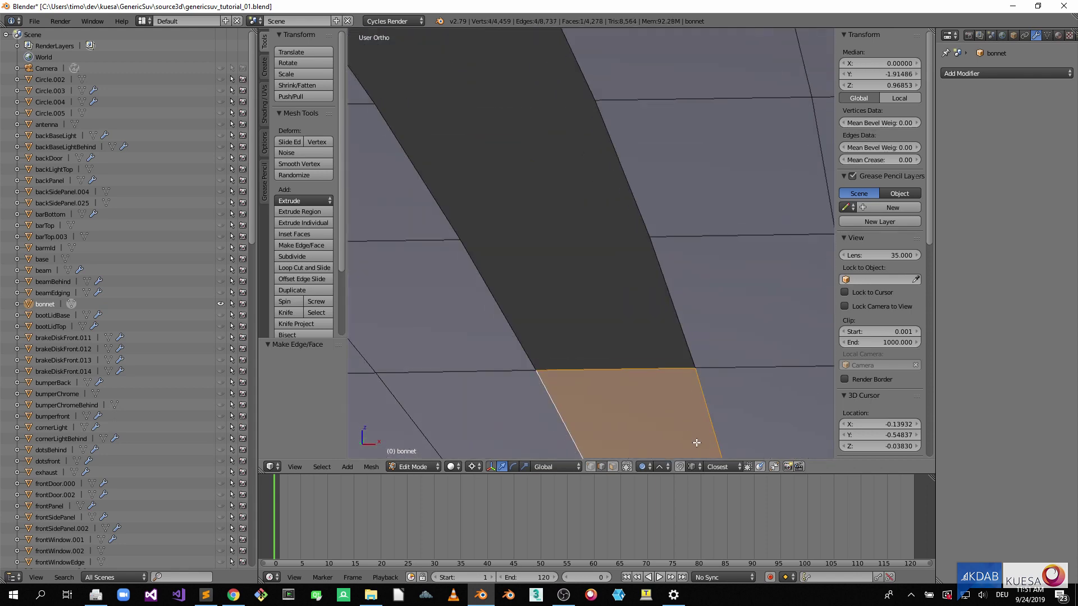
{"action": "right_click", "coordinate": [687, 340]}
{"action": "right_click", "coordinate": [508, 308], "text": "shift"}
{"action": "key", "text": "f"}
{"action": "middle_click_drag", "start_coordinate": [575, 149], "coordinate": [723, 455], "text": "shift"}
{"action": "right_click", "coordinate": [429, 273]}
{"action": "right_click", "coordinate": [660, 230], "text": "shift"}
{"action": "key", "text": "f"}
Step: Continue closing the centre gap from the middle of the bonnet towards its rear by adding faces between opposite edges
{"action": "scroll", "coordinate": [668, 365], "scroll_direction": "down", "scroll_amount": 9}
{"action": "key", "text": "KP_7"}
{"action": "middle_click_drag", "start_coordinate": [644, 113], "coordinate": [623, 317], "text": "shift"}
{"action": "right_click", "coordinate": [630, 264], "text": "shift"}
{"action": "key", "text": "f"}
{"action": "scroll", "coordinate": [630, 261], "scroll_direction": "up", "scroll_amount": 6}
{"action": "scroll", "coordinate": [630, 261], "scroll_direction": "up", "scroll_amount": 3}
{"action": "middle_click_drag", "start_coordinate": [726, 291], "coordinate": [627, 381], "text": "shift"}
{"action": "scroll", "coordinate": [628, 381], "scroll_direction": "down", "scroll_amount": 1}
{"action": "right_click", "coordinate": [497, 307]}
{"action": "right_click", "coordinate": [679, 307], "text": "shift"}
{"action": "key", "text": "f"}
{"action": "right_click", "coordinate": [682, 245]}
{"action": "key", "text": "f"}
Step: Bridge the centre gap near the bonnet's rear end with a face between the two facing edges
{"action": "middle_click_drag", "start_coordinate": [696, 106], "coordinate": [646, 288]}
{"action": "key", "text": "KP_Decimal"}
{"action": "scroll", "coordinate": [726, 275], "scroll_direction": "up", "scroll_amount": 4}
{"action": "right_click", "coordinate": [352, 253]}
{"action": "scroll", "coordinate": [617, 253], "scroll_direction": "down", "scroll_amount": 1}
{"action": "right_click", "coordinate": [792, 252], "text": "shift"}
{"action": "key", "text": "f"}
Step: Fill the narrow strips of the centre gap along the bonnet's rear rim with faces
{"action": "scroll", "coordinate": [755, 276], "scroll_direction": "up", "scroll_amount": 3}
{"action": "scroll", "coordinate": [755, 276], "scroll_direction": "up", "scroll_amount": 3}
{"action": "right_click", "coordinate": [725, 288]}
{"action": "scroll", "coordinate": [724, 288], "scroll_direction": "down", "scroll_amount": 4}
{"action": "middle_click_drag", "start_coordinate": [724, 288], "coordinate": [644, 320], "text": "shift"}
{"action": "scroll", "coordinate": [580, 313], "scroll_direction": "up", "scroll_amount": 4}
{"action": "right_click", "coordinate": [477, 331], "text": "shift"}
{"action": "key", "text": "f"}
{"action": "right_click", "coordinate": [476, 337]}
{"action": "right_click", "coordinate": [589, 281], "text": "shift"}
{"action": "key", "text": "f"}
Step: Close the last open pieces of the centre gap at the bonnet's rear edge with faces
{"action": "right_click", "coordinate": [589, 281]}
{"action": "middle_click_drag", "start_coordinate": [590, 282], "coordinate": [666, 317], "text": "shift"}
{"action": "right_click", "coordinate": [519, 313]}
{"action": "middle_click_drag", "start_coordinate": [519, 312], "coordinate": [676, 225], "text": "shift"}
{"action": "key", "text": "f"}
{"action": "key", "text": "f"}
{"action": "right_click", "coordinate": [540, 344], "text": "shift"}
{"action": "key", "text": "f"}
Step: Examine the closed bonnet's shape and edge flow from several angles
{"action": "scroll", "coordinate": [584, 359], "scroll_direction": "down", "scroll_amount": 12}
{"action": "key", "text": "Tab"}
{"action": "key", "text": "Tab"}
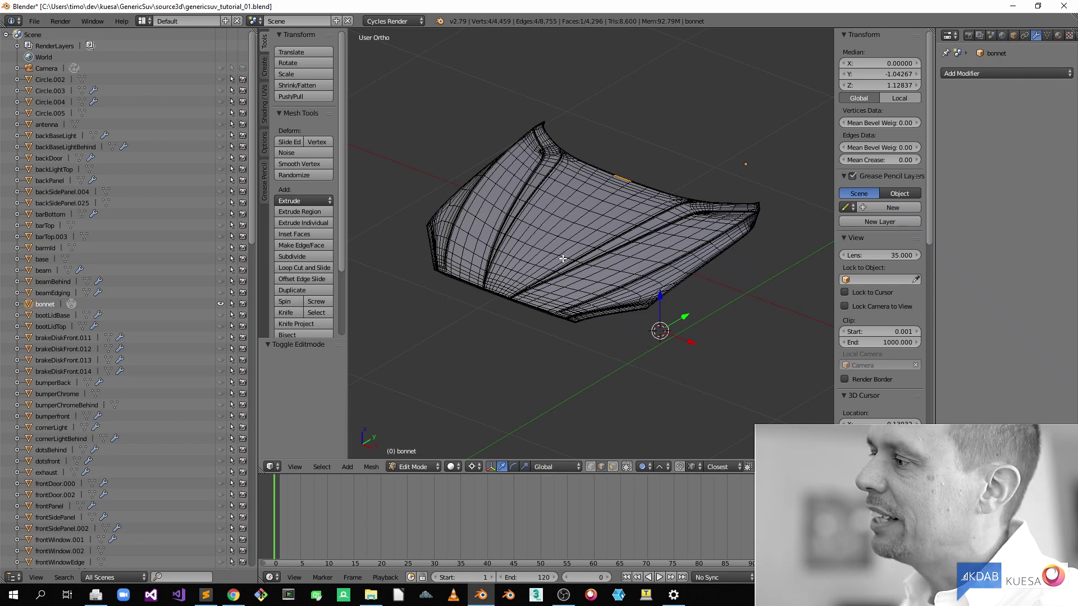
{"action": "middle_click_drag", "start_coordinate": [560, 253], "coordinate": [575, 267]}
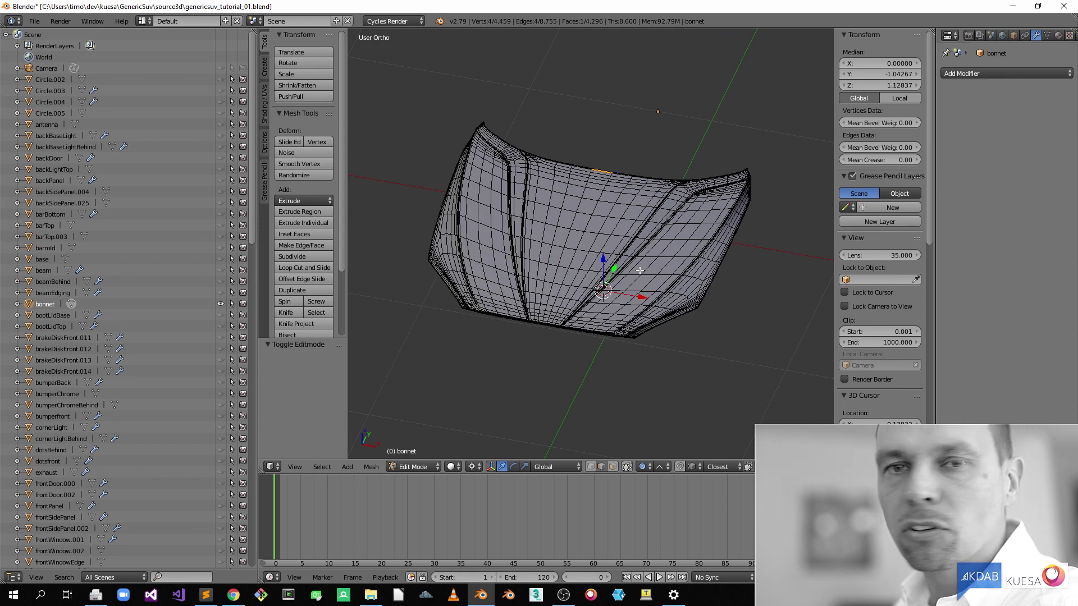
{"action": "middle_click_drag", "start_coordinate": [691, 261], "coordinate": [752, 207]}
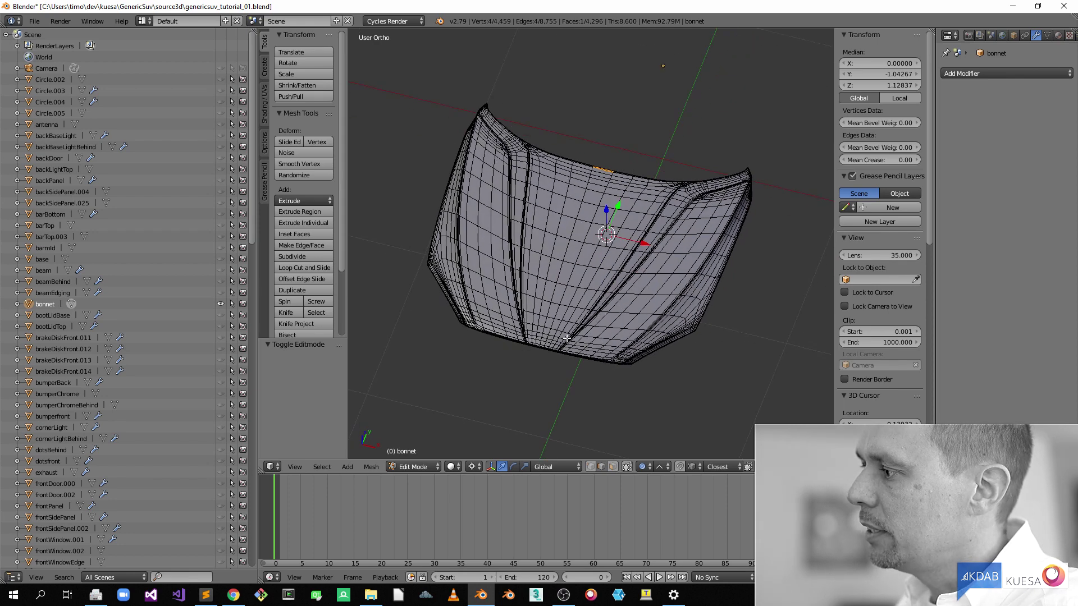
{"action": "middle_click_drag", "start_coordinate": [623, 296], "coordinate": [586, 265]}
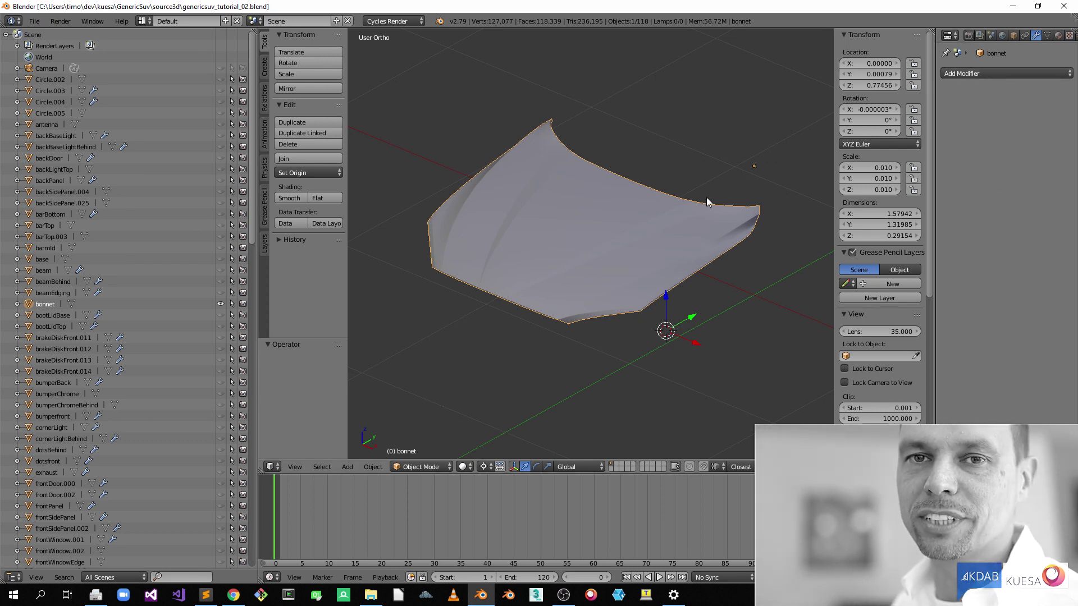
Step: Try reducing the bonnet with an applied Decimate modifier in Collapse mode at ratio 0.2258 and inspect the resulting mesh
{"action": "left_click", "coordinate": [955, 74]}
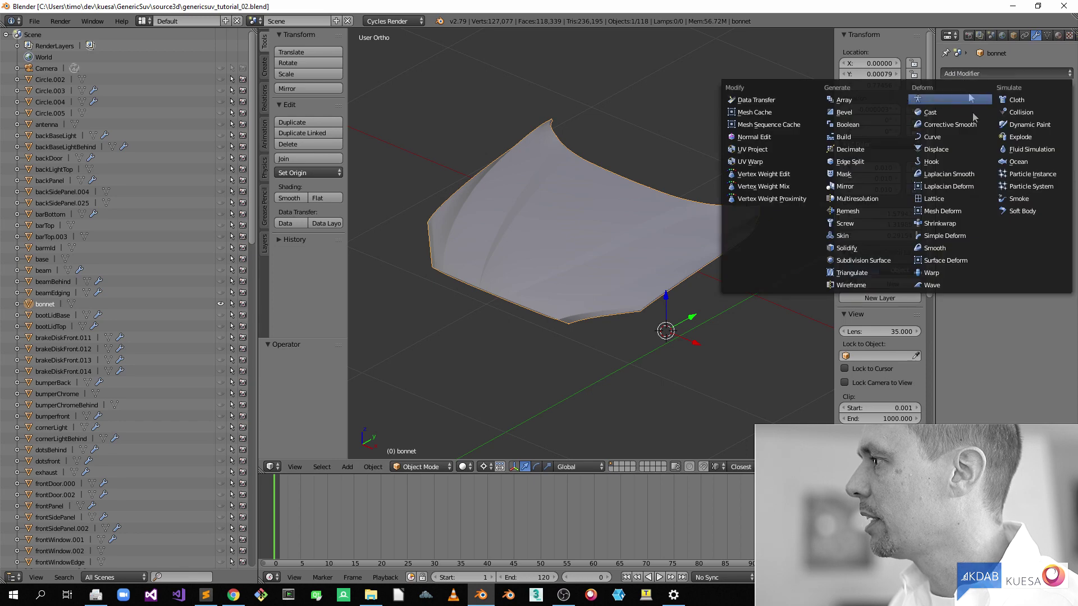
{"action": "left_click", "coordinate": [870, 148]}
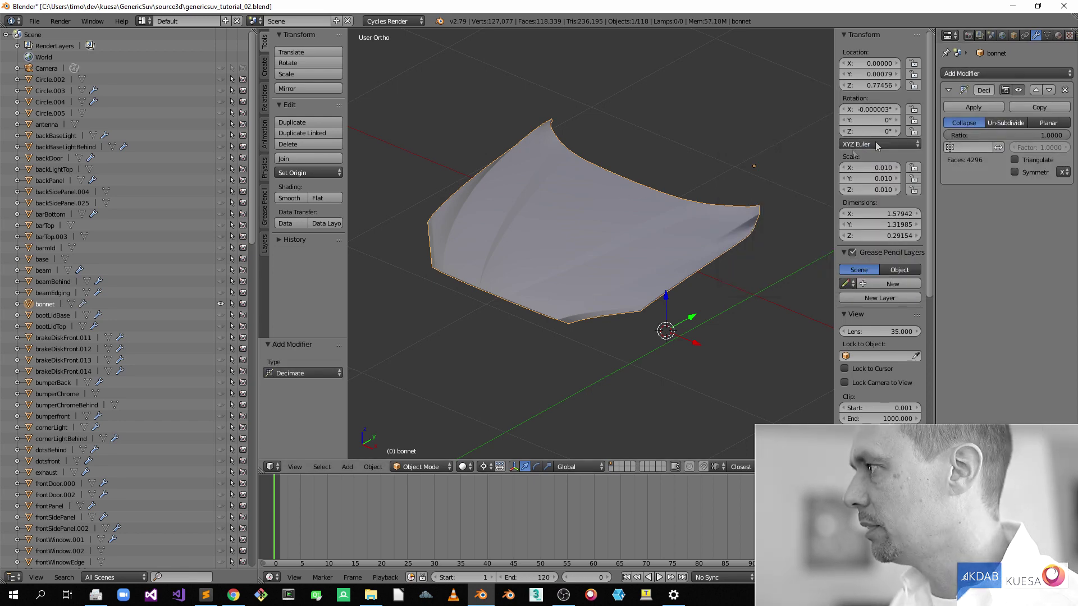
{"action": "left_click_drag", "start_coordinate": [1049, 136], "coordinate": [942, 135]}
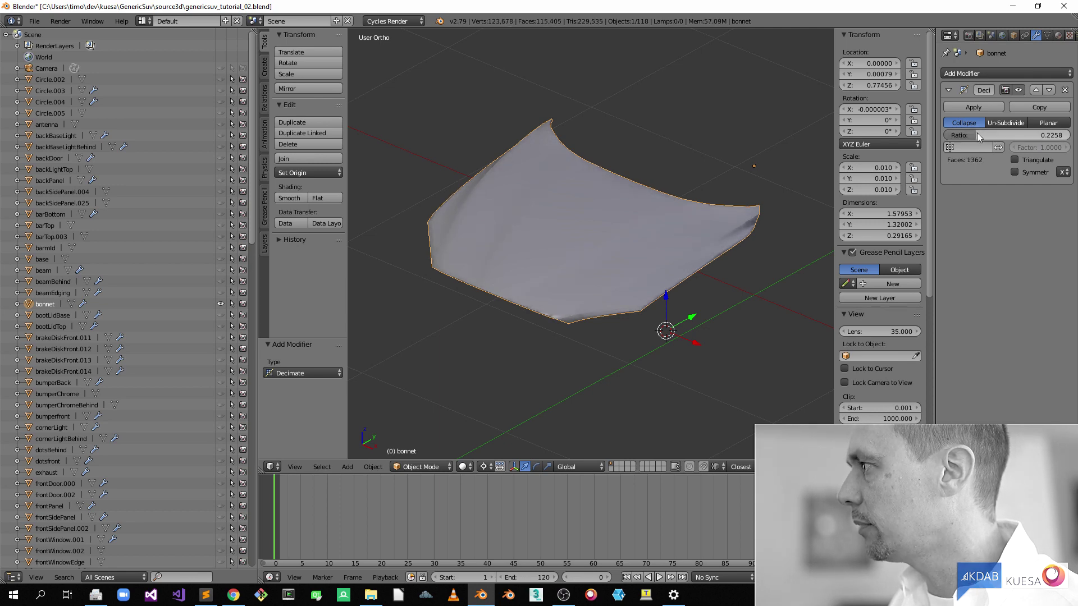
{"action": "left_click", "coordinate": [973, 106]}
{"action": "middle_click_drag", "start_coordinate": [700, 245], "coordinate": [673, 244]}
{"action": "key", "text": "Tab"}
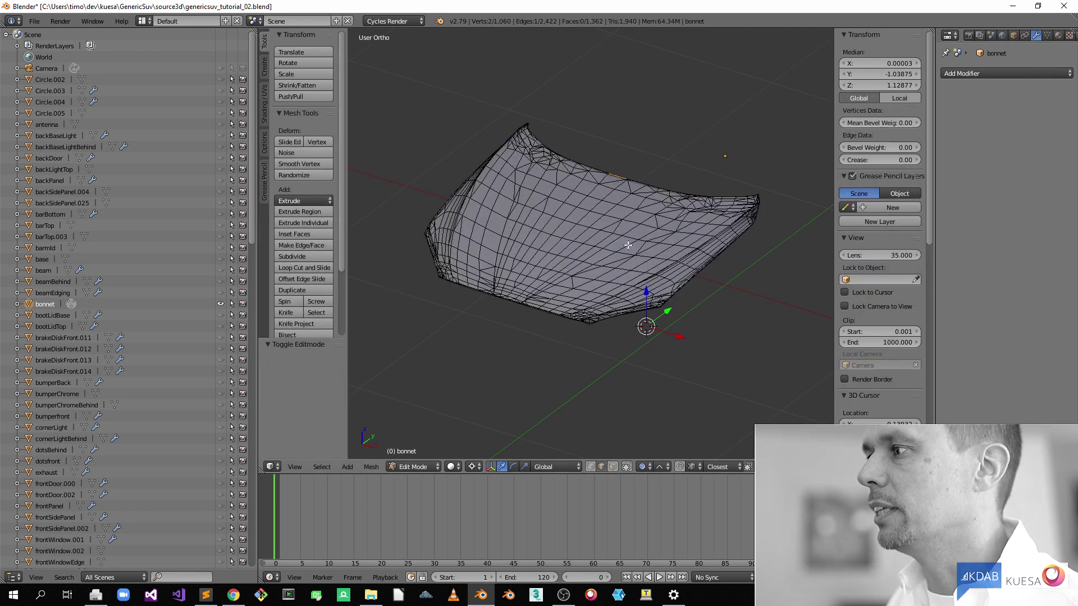
{"action": "middle_click_drag", "start_coordinate": [469, 274], "coordinate": [482, 325]}
{"action": "middle_click_drag", "start_coordinate": [552, 323], "coordinate": [547, 281]}
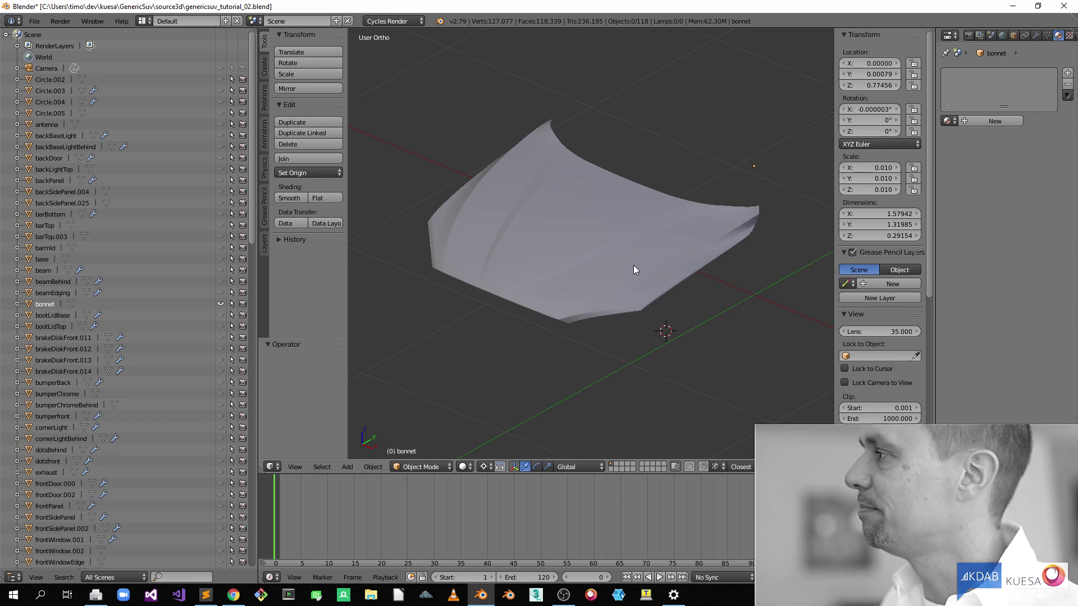
Step: Unhide all car parts and frame the whole car in view
{"action": "key", "text": "alt+h"}
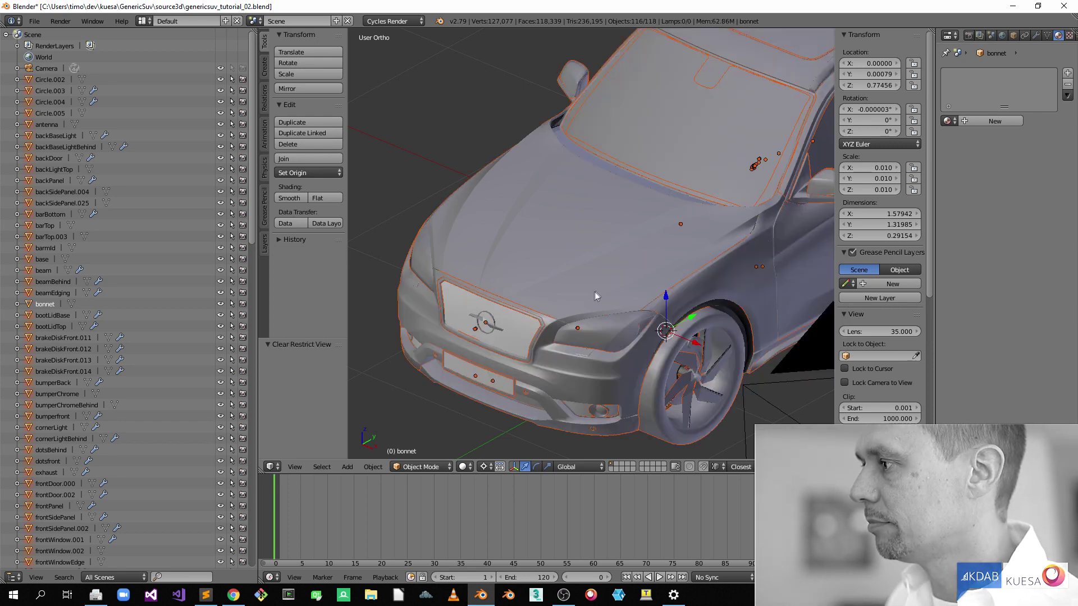
{"action": "key", "text": "Home"}
{"action": "scroll", "coordinate": [691, 265], "scroll_direction": "up", "scroll_amount": 3}
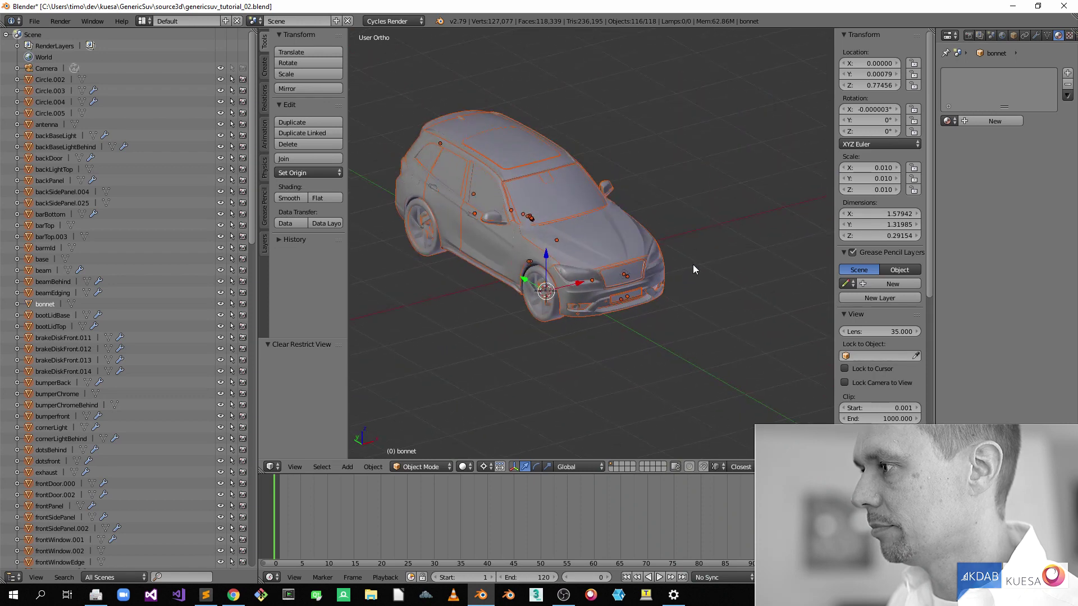
{"action": "middle_click_drag", "start_coordinate": [695, 265], "coordinate": [641, 266]}
Step: Select only the bonnet and assign the existing carBodyGLTF material to it
{"action": "key", "text": "a"}
{"action": "right_click", "coordinate": [592, 242]}
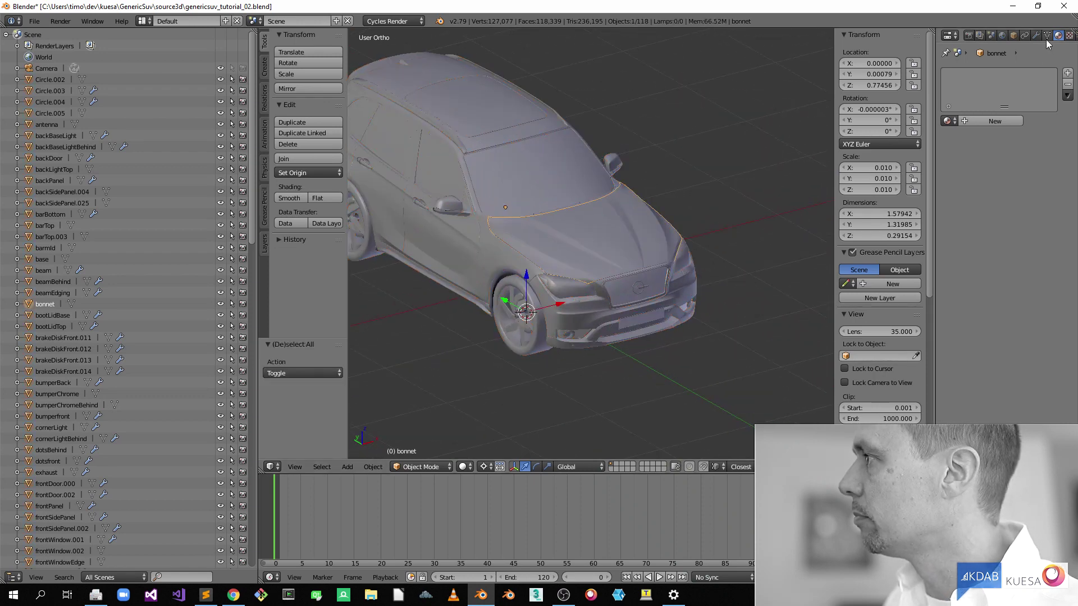
{"action": "left_click", "coordinate": [948, 121]}
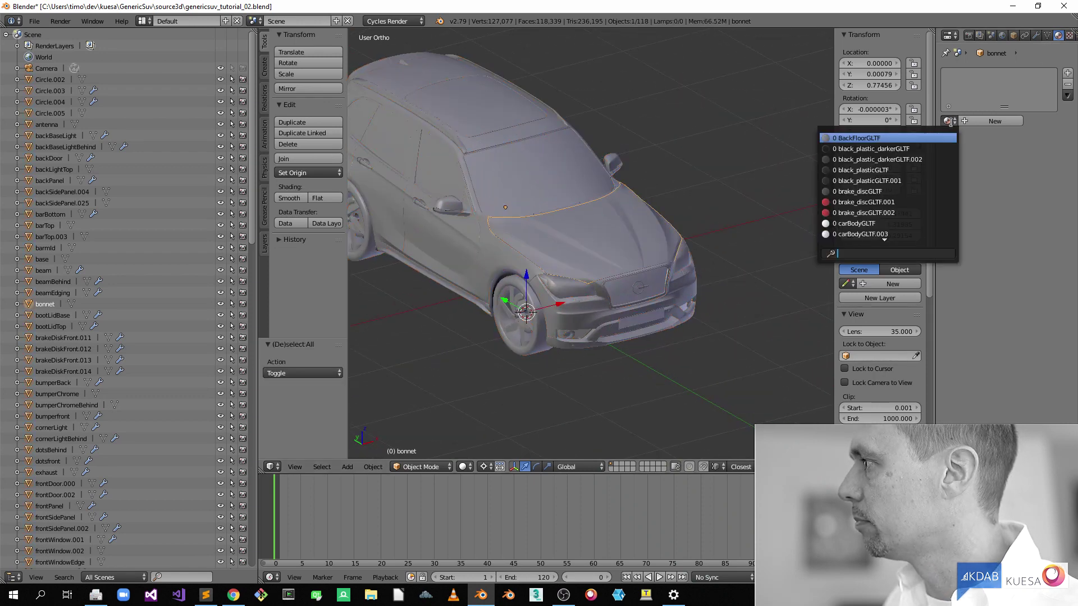
{"action": "left_click", "coordinate": [882, 223]}
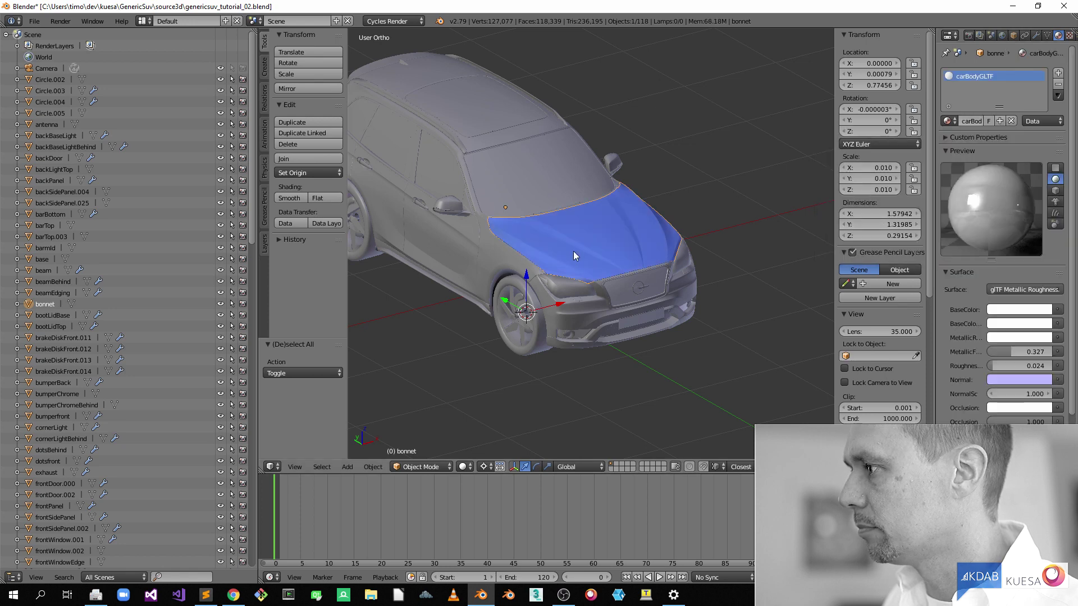
Step: Give carBodyGLTF a near-black base colour factor, a roughness of 0.000 and a metallic factor of 0.500
{"action": "middle_click_drag", "start_coordinate": [573, 251], "coordinate": [624, 248]}
{"action": "left_click", "coordinate": [1018, 308]}
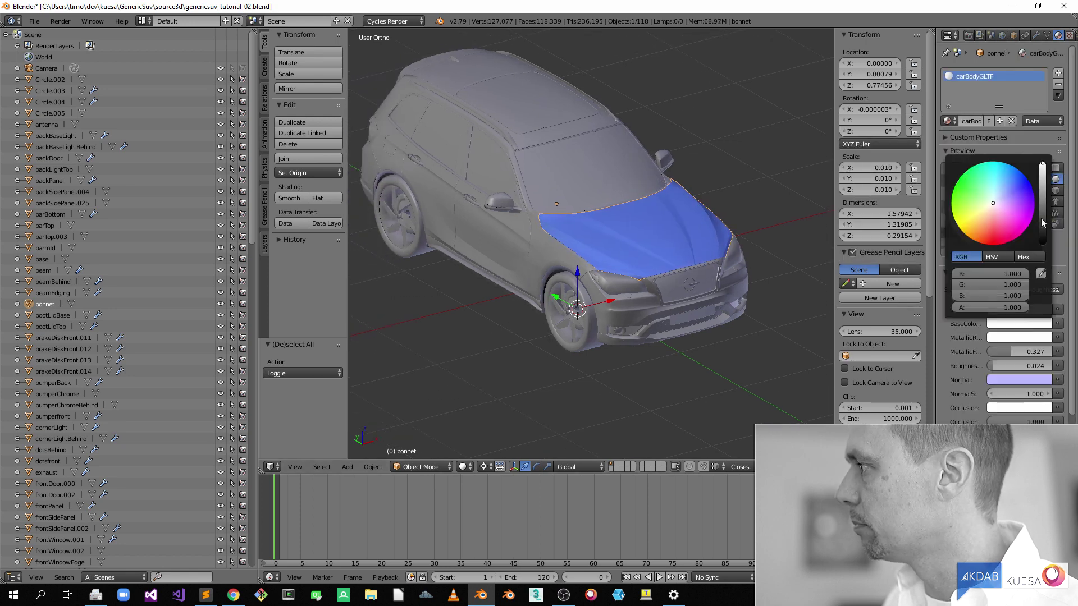
{"action": "left_click_drag", "start_coordinate": [1040, 218], "coordinate": [1042, 240]}
{"action": "left_click_drag", "start_coordinate": [1021, 366], "coordinate": [989, 366]}
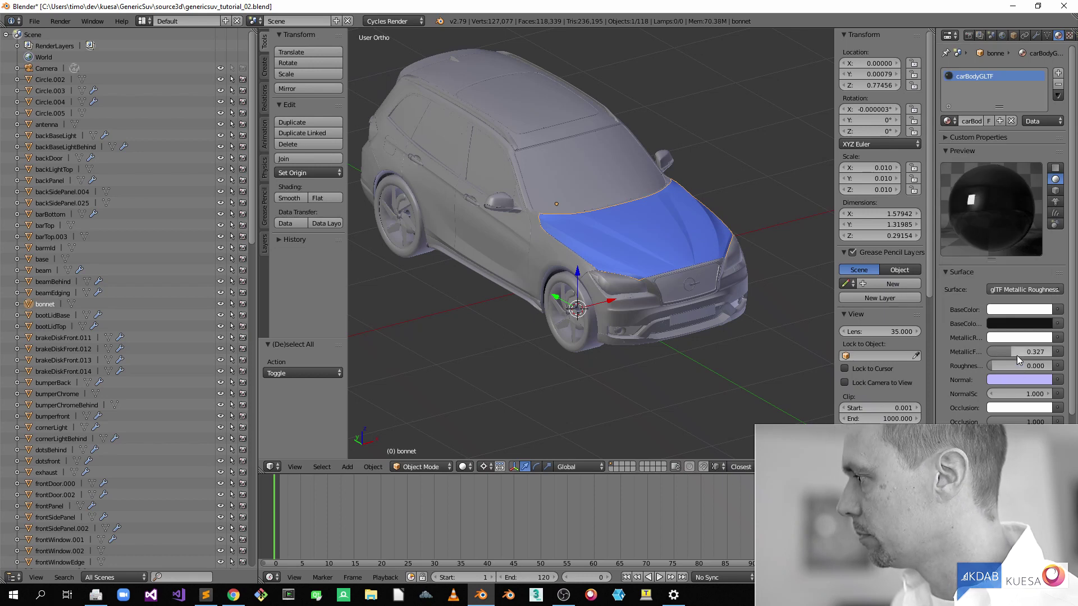
{"action": "left_click", "coordinate": [1016, 352]}
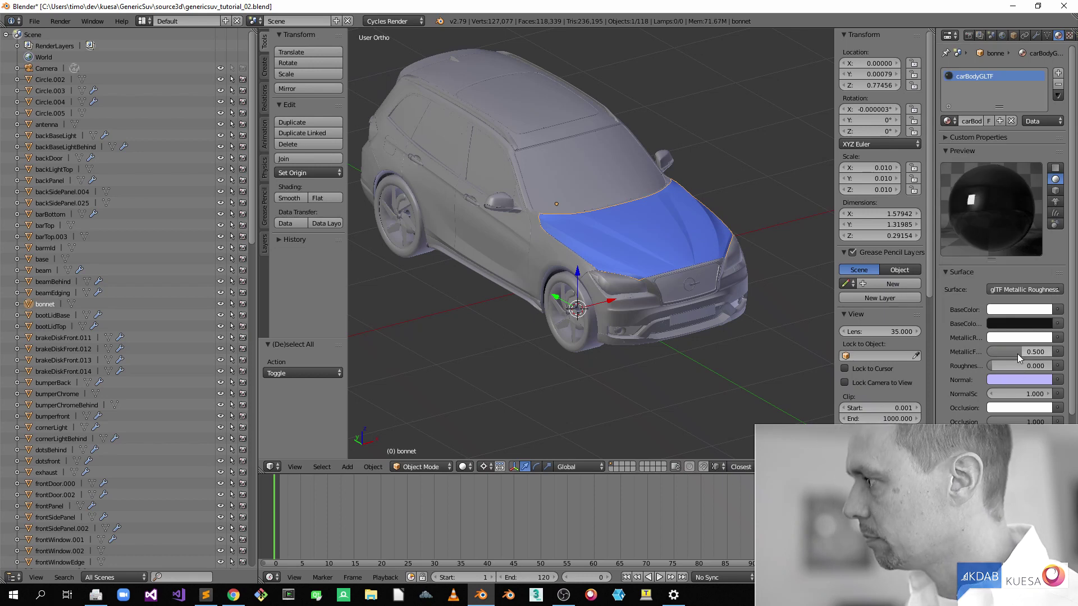
Step: Assign the carBodyGLTF material to the front side panel and the adjacent front door
{"action": "right_click", "coordinate": [534, 249]}
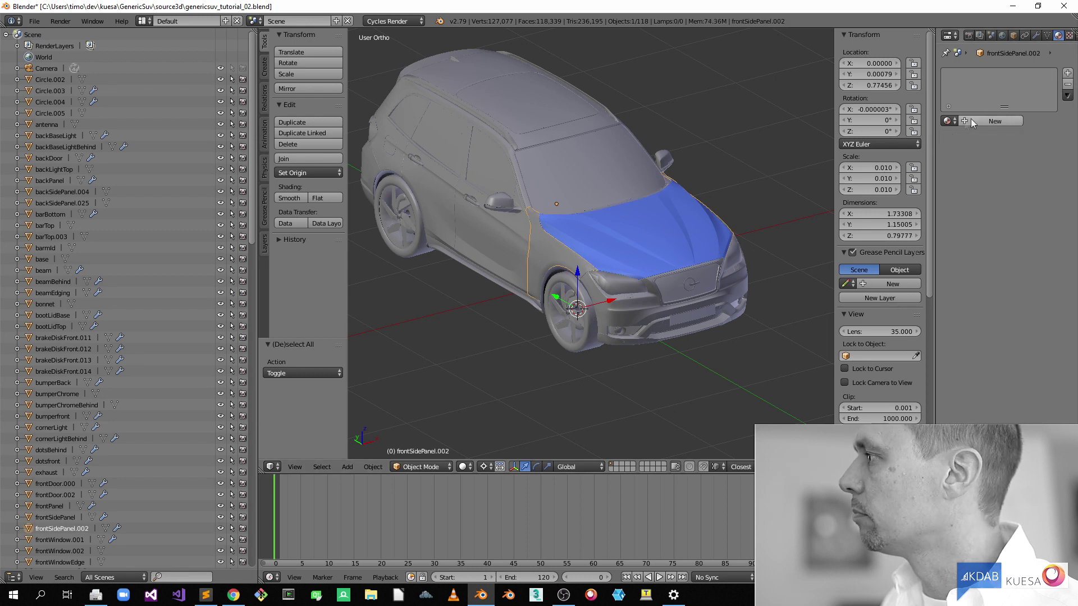
{"action": "left_click", "coordinate": [948, 121]}
{"action": "left_click", "coordinate": [879, 223]}
{"action": "middle_click_drag", "start_coordinate": [480, 305], "coordinate": [551, 295]}
{"action": "right_click", "coordinate": [536, 255]}
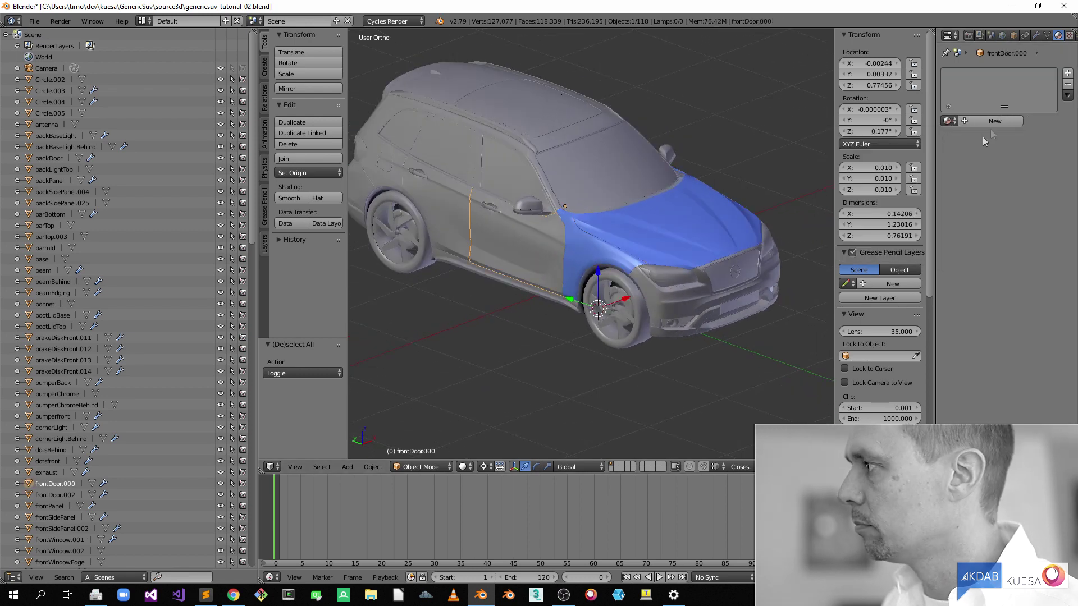
{"action": "left_click", "coordinate": [949, 121]}
{"action": "left_click", "coordinate": [885, 223]}
Step: Assign the carBodyGLTF material to the back door and the back side panel
{"action": "right_click", "coordinate": [464, 242]}
{"action": "left_click", "coordinate": [948, 121]}
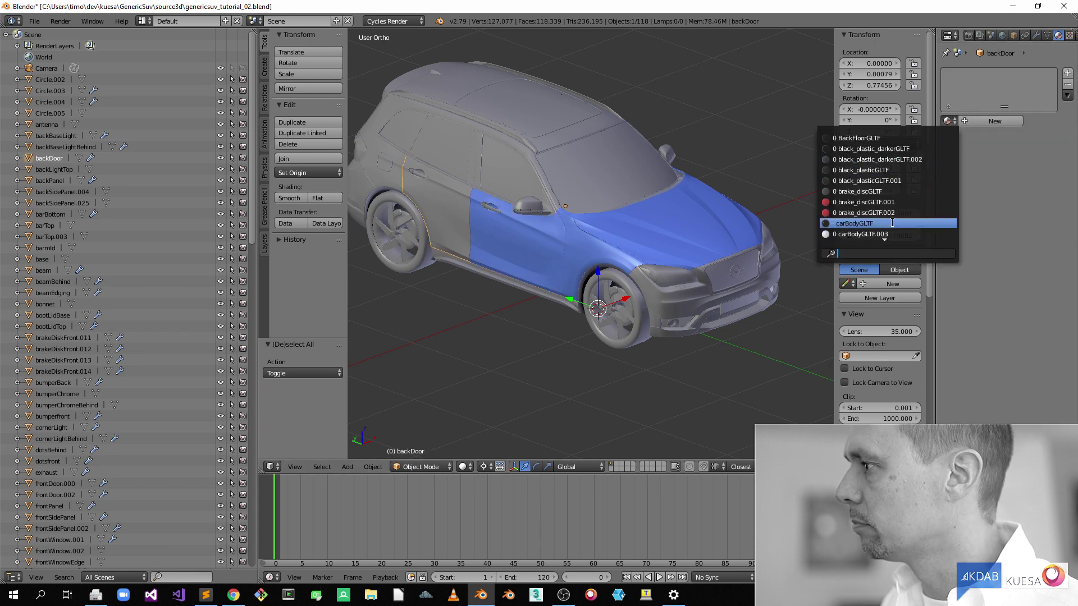
{"action": "left_click", "coordinate": [880, 223]}
{"action": "right_click", "coordinate": [396, 177]}
{"action": "left_click", "coordinate": [949, 120]}
{"action": "left_click", "coordinate": [880, 223]}
Step: Assign the carBodyGLTF material to the two lower body parts at the rear of the car
{"action": "middle_click_drag", "start_coordinate": [498, 228], "coordinate": [687, 199]}
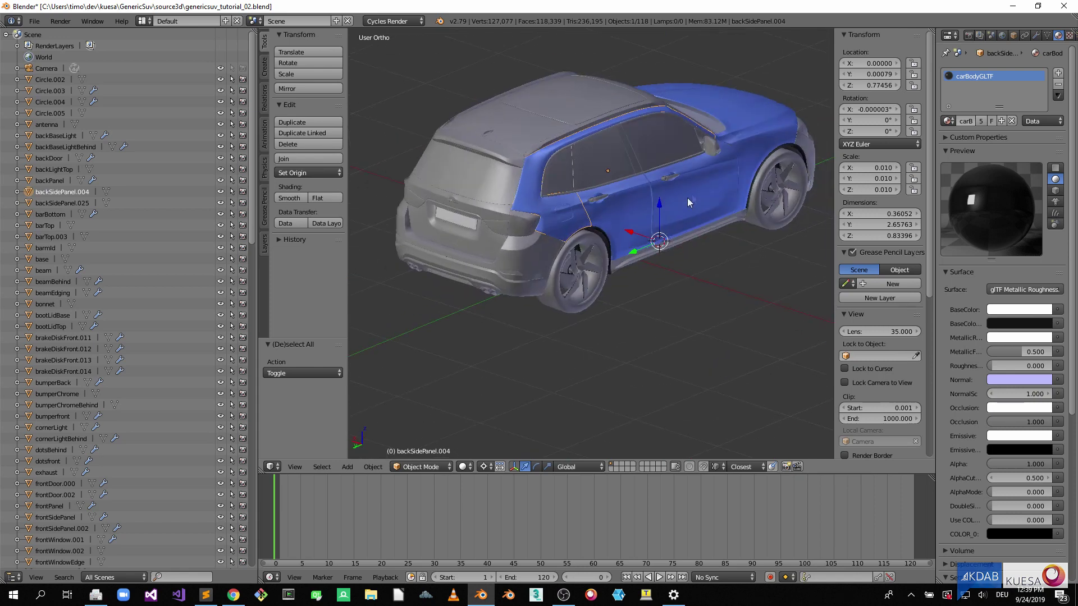
{"action": "right_click", "coordinate": [520, 249]}
{"action": "left_click", "coordinate": [949, 120]}
{"action": "left_click", "coordinate": [882, 223]}
{"action": "right_click", "coordinate": [471, 243]}
{"action": "left_click", "coordinate": [949, 121]}
{"action": "left_click", "coordinate": [882, 223]}
Step: Assign the carBodyGLTF material to the boot lid and the roof
{"action": "right_click", "coordinate": [494, 203]}
{"action": "left_click", "coordinate": [949, 121]}
{"action": "left_click", "coordinate": [882, 223]}
{"action": "right_click", "coordinate": [528, 127]}
{"action": "left_click", "coordinate": [949, 121]}
{"action": "left_click", "coordinate": [881, 224]}
Step: Assign the carBodyGLTF material to two unpainted body panels on the opposite side of the car
{"action": "middle_click_drag", "start_coordinate": [525, 196], "coordinate": [676, 191]}
{"action": "right_click", "coordinate": [556, 239]}
{"action": "left_click", "coordinate": [949, 121]}
{"action": "left_click", "coordinate": [880, 223]}
{"action": "right_click", "coordinate": [437, 252]}
{"action": "left_click", "coordinate": [949, 121]}
{"action": "left_click", "coordinate": [880, 224]}
Step: Assign the carBodyGLTF material to the front bumper
{"action": "middle_click_drag", "start_coordinate": [426, 335], "coordinate": [538, 340]}
{"action": "right_click", "coordinate": [538, 339]}
{"action": "left_click", "coordinate": [949, 120]}
{"action": "left_click", "coordinate": [881, 223]}
{"action": "mouse_move", "coordinate": [673, 224]}
{"action": "middle_mouse_down"}
{"action": "mouse_move", "coordinate": [602, 190]}
{"action": "mouse_move", "coordinate": [640, 240]}
{"action": "mouse_move", "coordinate": [680, 226]}
{"action": "middle_mouse_up"}
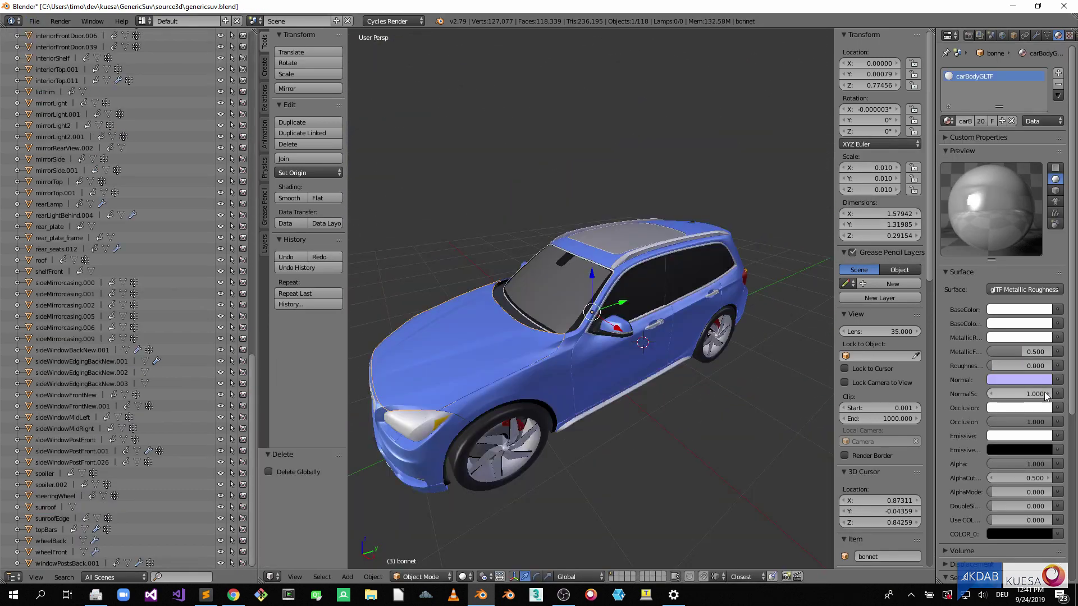
Step: Set the base colour factor of carBodyGLTF to black in the fully textured car file
{"action": "middle_click_drag", "start_coordinate": [668, 363], "coordinate": [664, 356]}
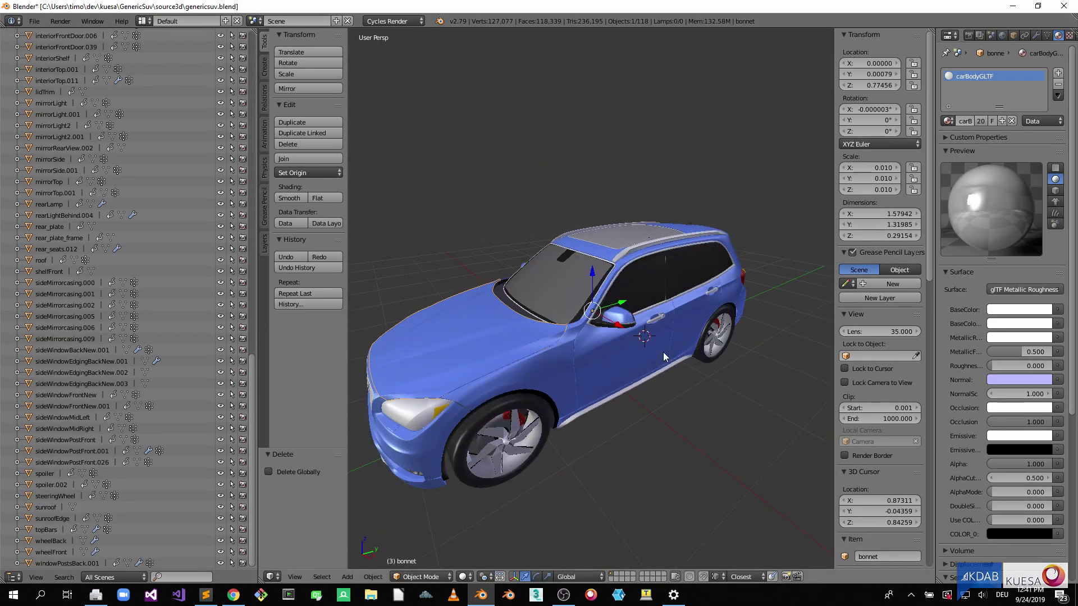
{"action": "left_click", "coordinate": [1019, 324]}
{"action": "left_click", "coordinate": [1047, 238]}
{"action": "middle_click_drag", "start_coordinate": [689, 310], "coordinate": [665, 320]}
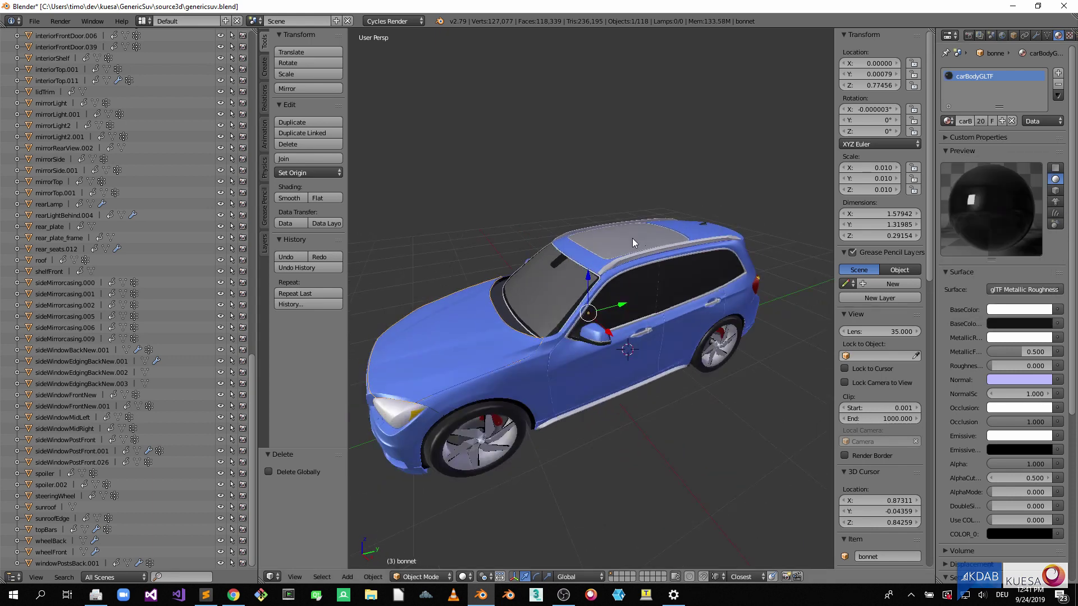
Step: Try a window material on the sunroof and undo the assignment
{"action": "right_click", "coordinate": [627, 289]}
{"action": "left_click", "coordinate": [949, 121]}
{"action": "right_click", "coordinate": [674, 235]}
{"action": "left_click", "coordinate": [947, 121]}
{"action": "scroll", "coordinate": [890, 208], "scroll_direction": "down", "scroll_amount": 15}
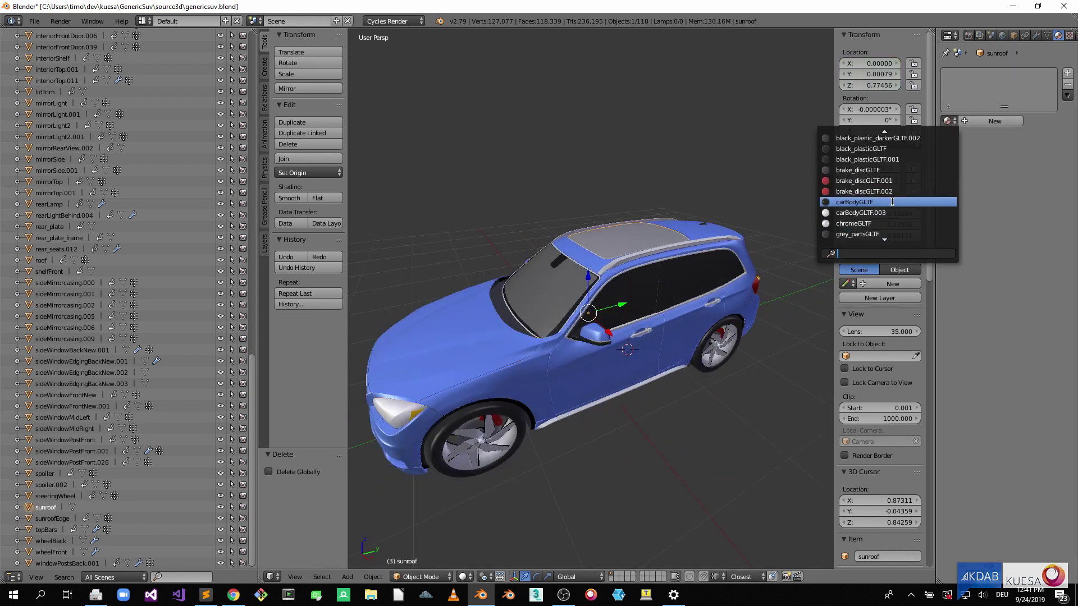
{"action": "left_click", "coordinate": [885, 229]}
{"action": "middle_click_drag", "start_coordinate": [725, 300], "coordinate": [664, 356]}
{"action": "key", "text": "ctrl+z"}
Step: Try the windows_tintedGLTF material on the sunroof, check it from the front and undo it
{"action": "middle_click_drag", "start_coordinate": [623, 285], "coordinate": [634, 266]}
{"action": "right_click", "coordinate": [577, 265]}
{"action": "right_click", "coordinate": [689, 191]}
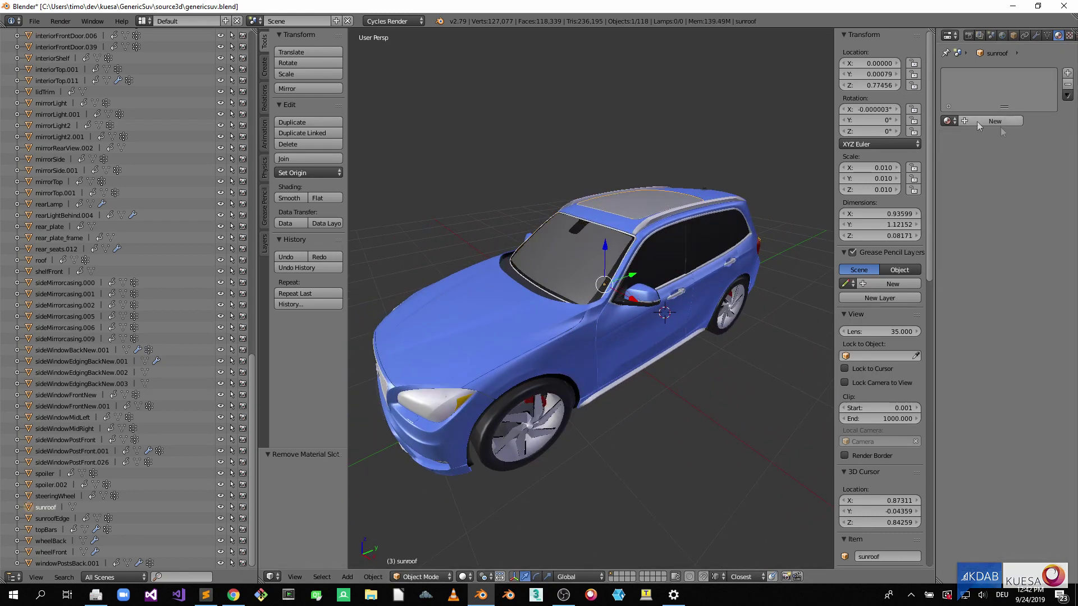
{"action": "left_click", "coordinate": [948, 120]}
{"action": "scroll", "coordinate": [893, 214], "scroll_direction": "down", "scroll_amount": 15}
{"action": "left_click", "coordinate": [894, 232]}
{"action": "middle_click_drag", "start_coordinate": [752, 269], "coordinate": [712, 291]}
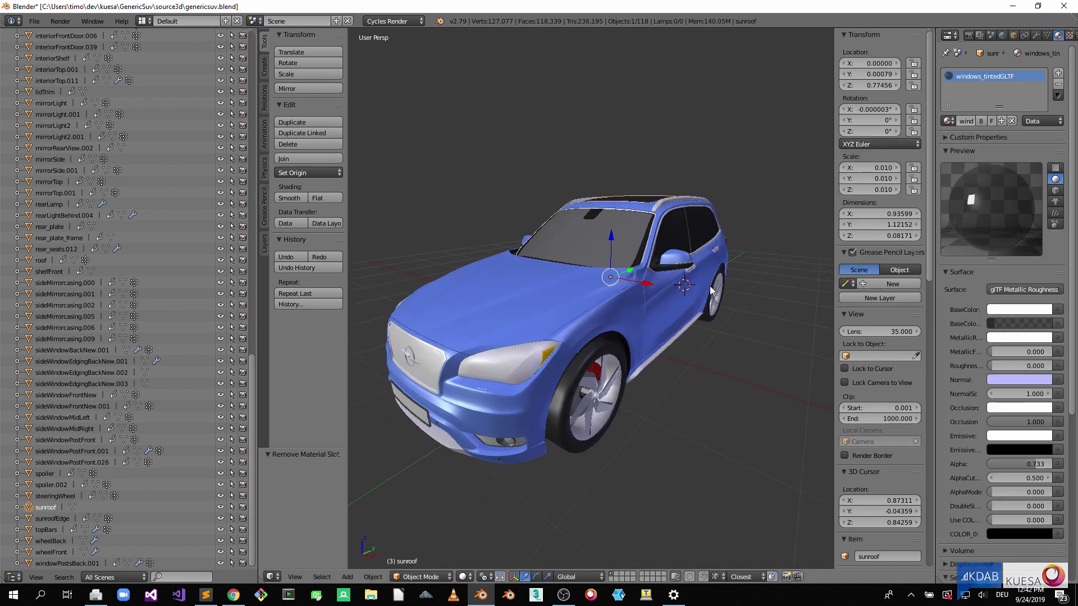
{"action": "key", "text": "ctrl+z"}
Step: Select the sunroof and assign the windows_tintedGLTF material to it
{"action": "middle_click_drag", "start_coordinate": [712, 252], "coordinate": [704, 268]}
{"action": "left_click", "coordinate": [948, 121]}
{"action": "right_click", "coordinate": [682, 241]}
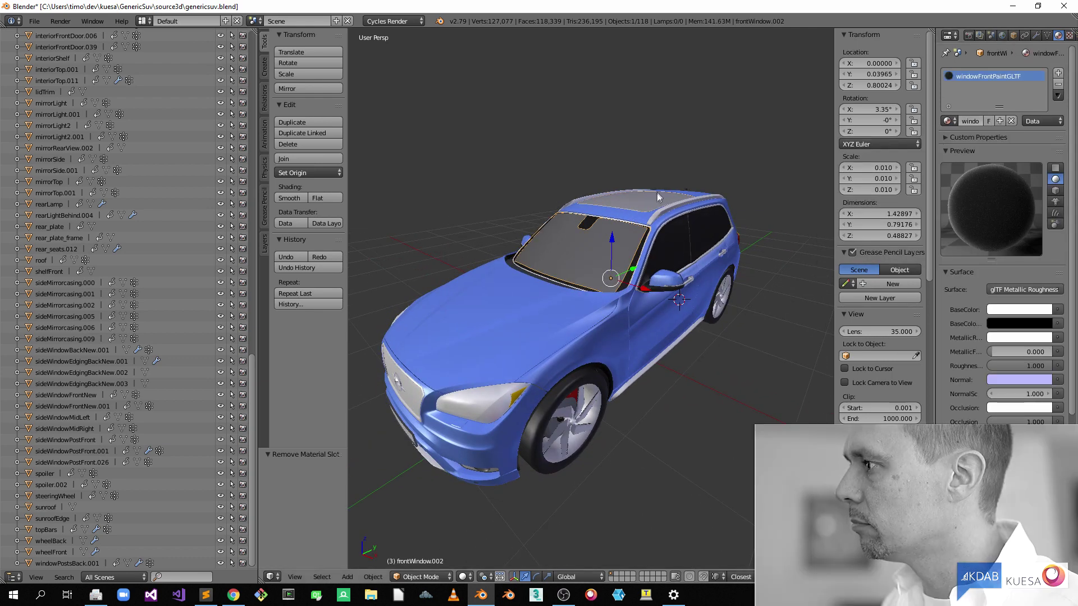
{"action": "right_click", "coordinate": [649, 198]}
{"action": "left_click", "coordinate": [949, 121]}
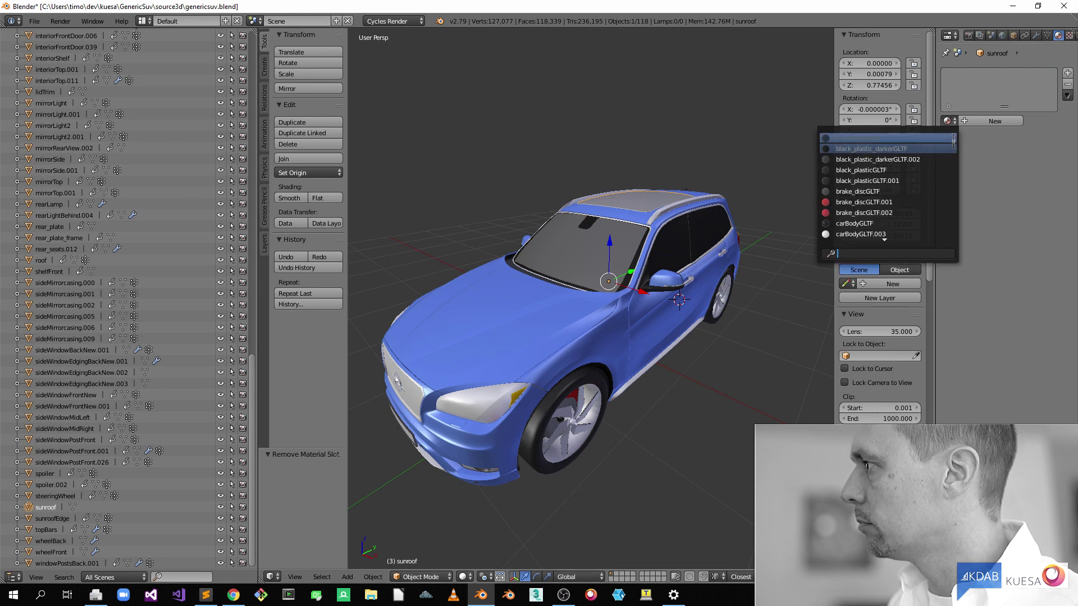
{"action": "scroll", "coordinate": [908, 204], "scroll_direction": "down", "scroll_amount": 10}
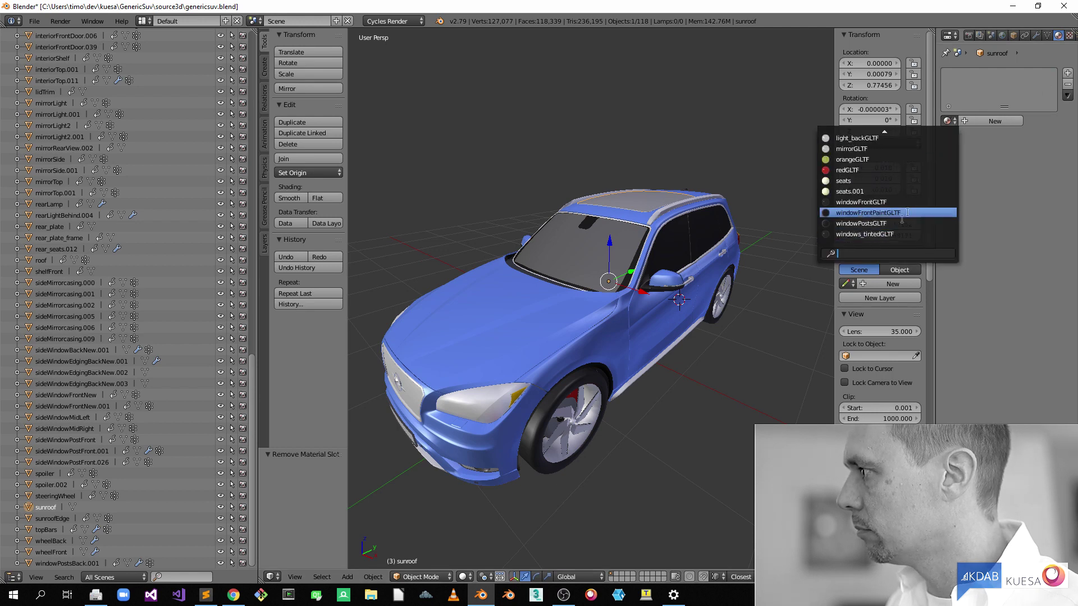
{"action": "left_click", "coordinate": [890, 234]}
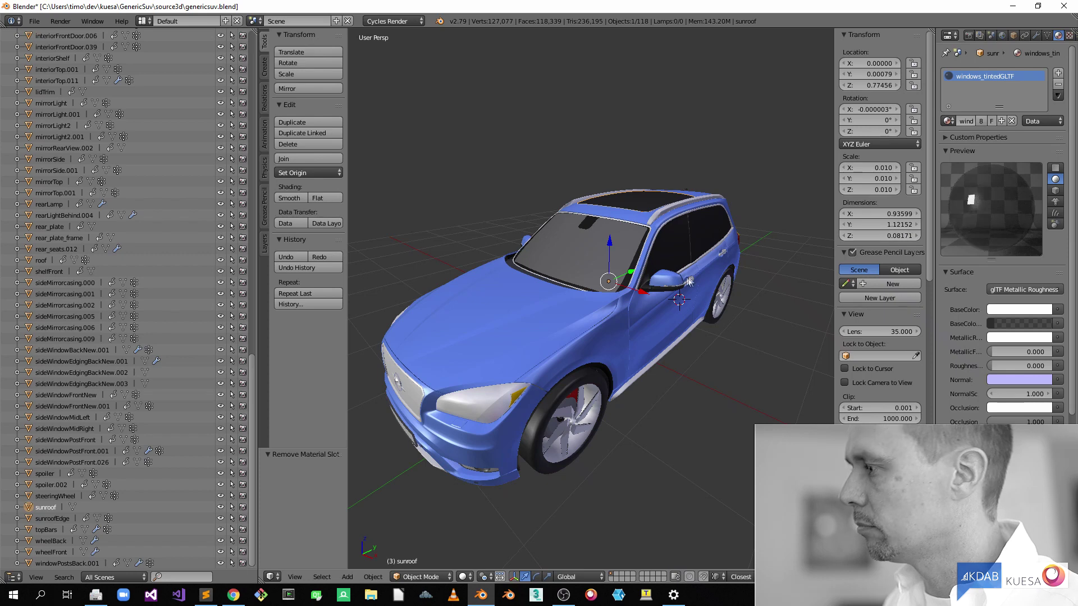
{"action": "middle_click_drag", "start_coordinate": [692, 281], "coordinate": [680, 277]}
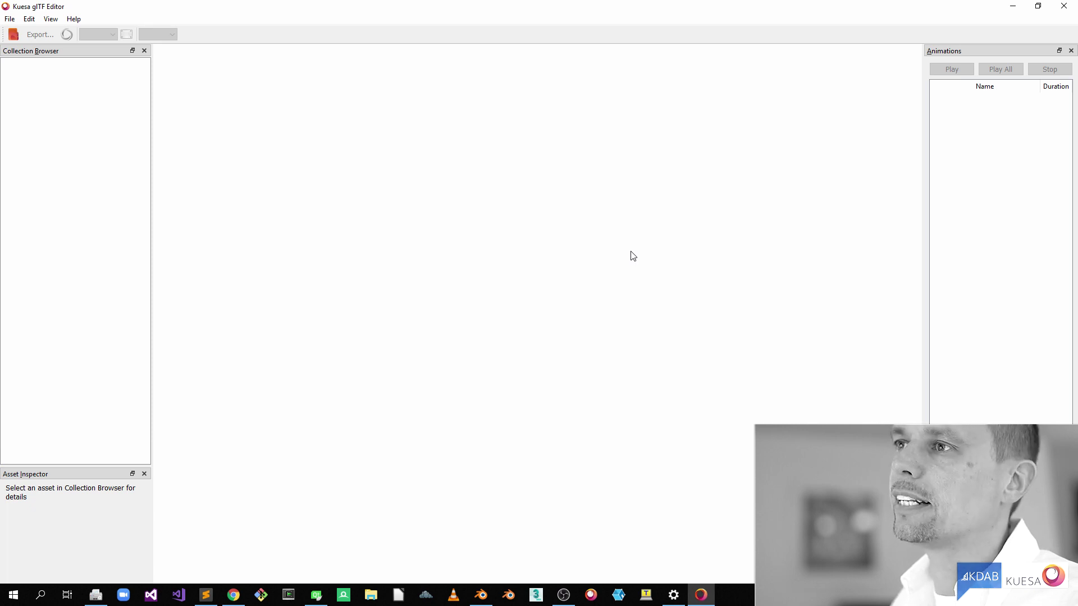
Step: Open genericsuv.gltf in the Kuesa glTF Editor and view the car model from several sides
{"action": "left_click", "coordinate": [9, 19]}
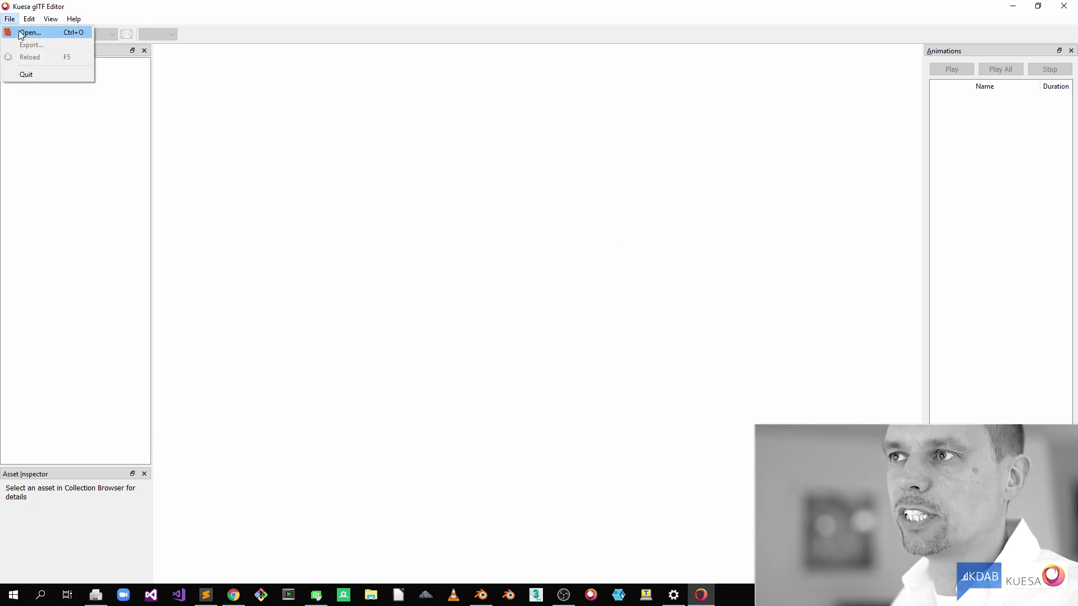
{"action": "left_click", "coordinate": [22, 33]}
{"action": "double_click", "coordinate": [202, 107]}
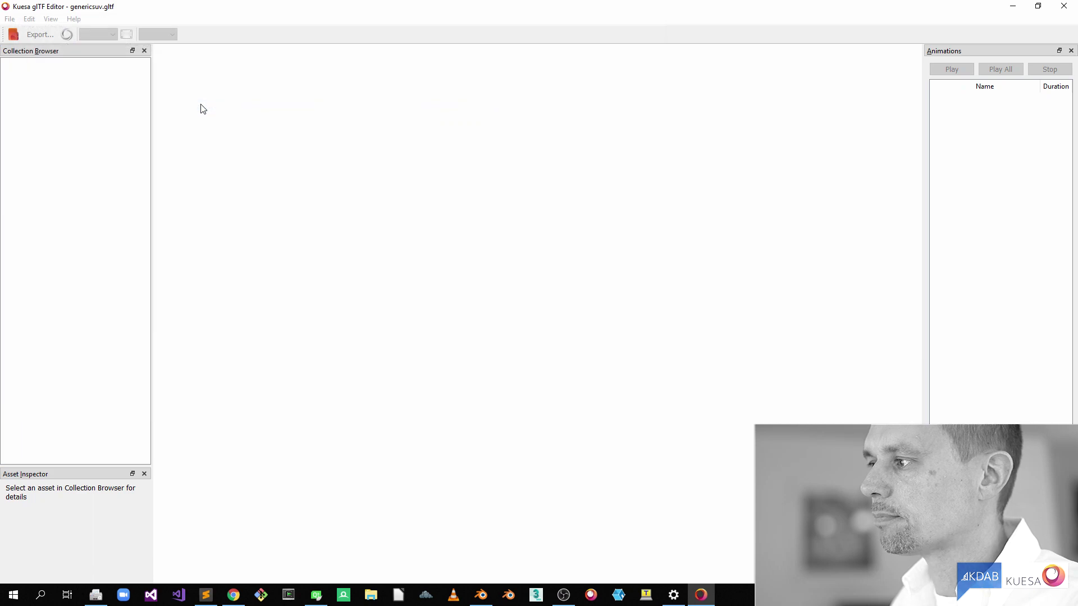
{"action": "right_click_drag", "start_coordinate": [466, 338], "coordinate": [539, 351]}
{"action": "scroll", "coordinate": [560, 344], "scroll_direction": "up", "scroll_amount": 3}
{"action": "left_click_drag", "start_coordinate": [430, 340], "coordinate": [584, 328]}
{"action": "right_click_drag", "start_coordinate": [597, 339], "coordinate": [414, 333]}
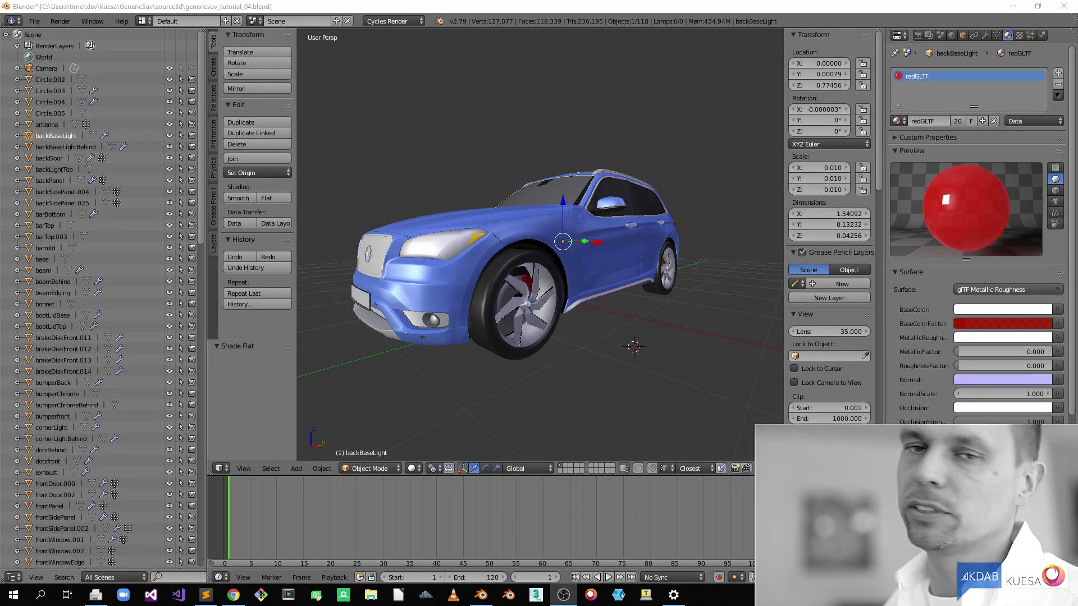
Step: In Blender, apply Shade Smooth to the backBaseLight object on the rear bumper
{"action": "middle_click_drag", "start_coordinate": [609, 255], "coordinate": [514, 267]}
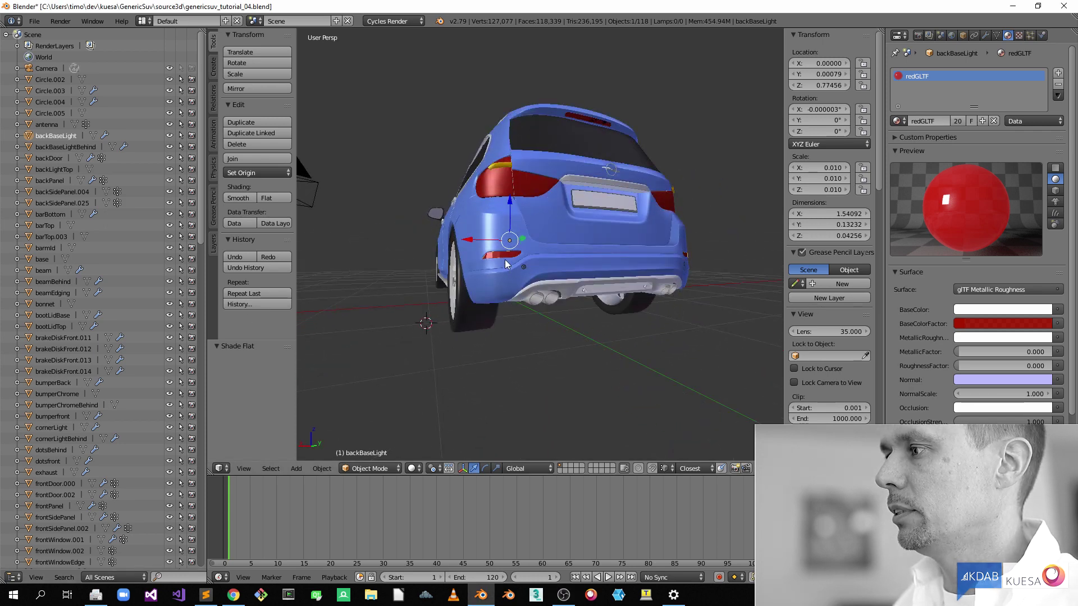
{"action": "scroll", "coordinate": [504, 259], "scroll_direction": "up", "scroll_amount": 4}
{"action": "middle_click_drag", "start_coordinate": [474, 271], "coordinate": [477, 274]}
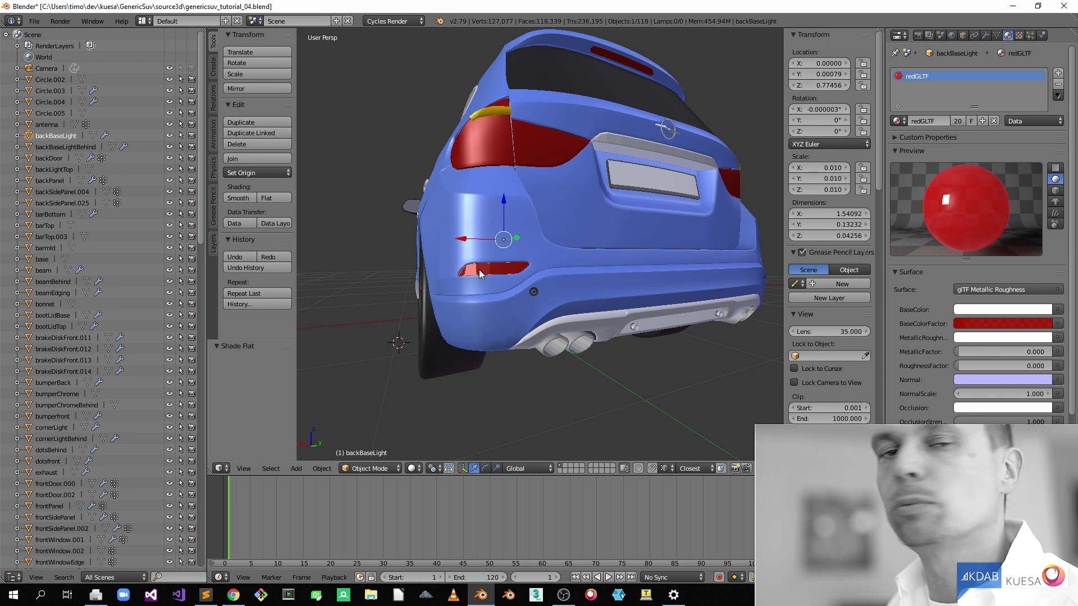
{"action": "middle_click_drag", "start_coordinate": [478, 270], "coordinate": [477, 268]}
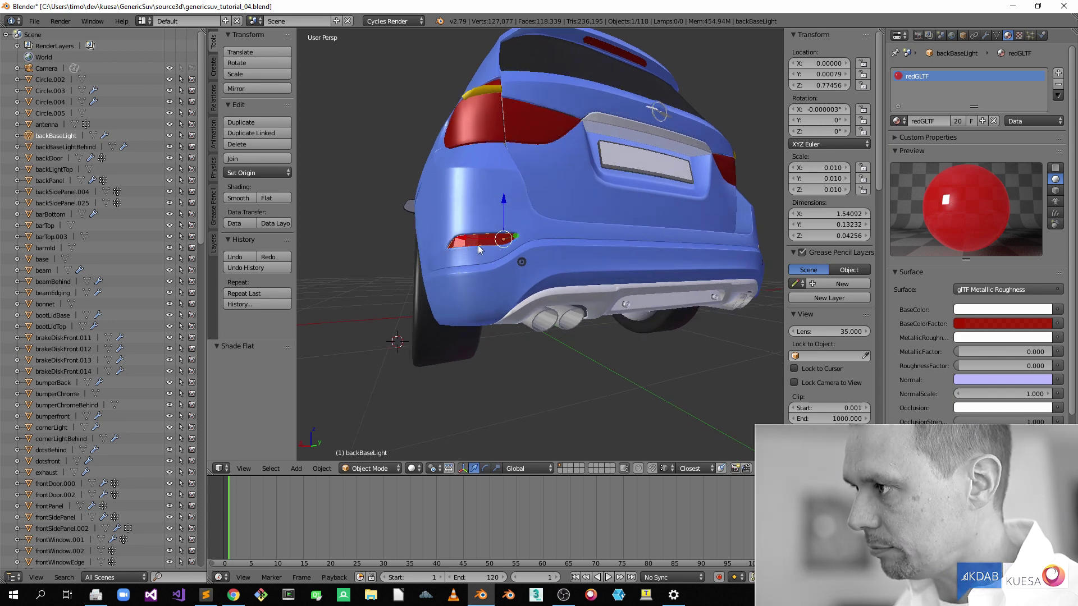
{"action": "key", "text": "space"}
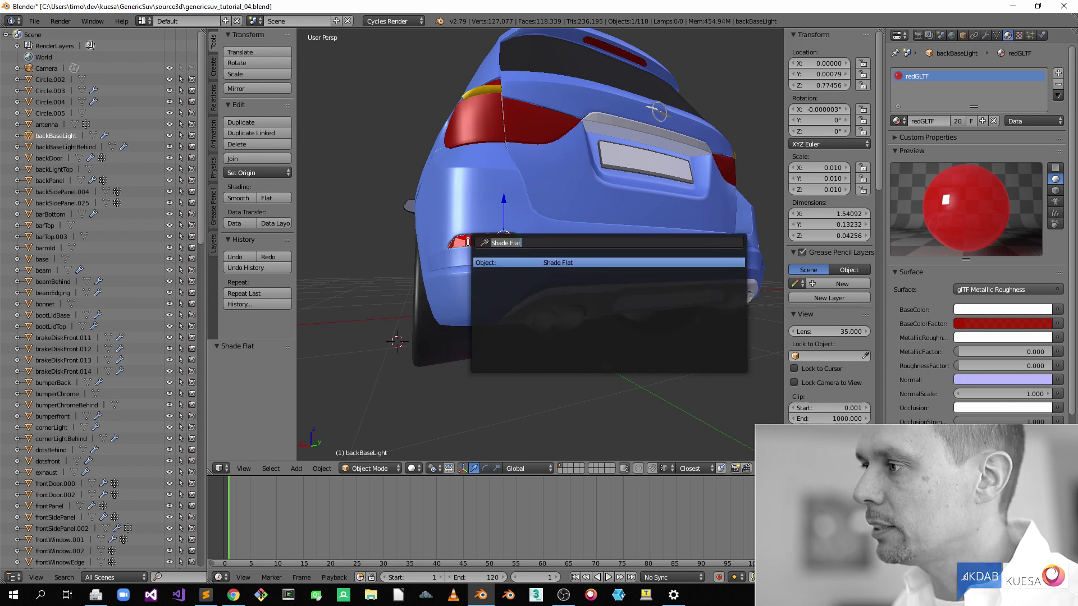
{"action": "type", "text": "smooth"}
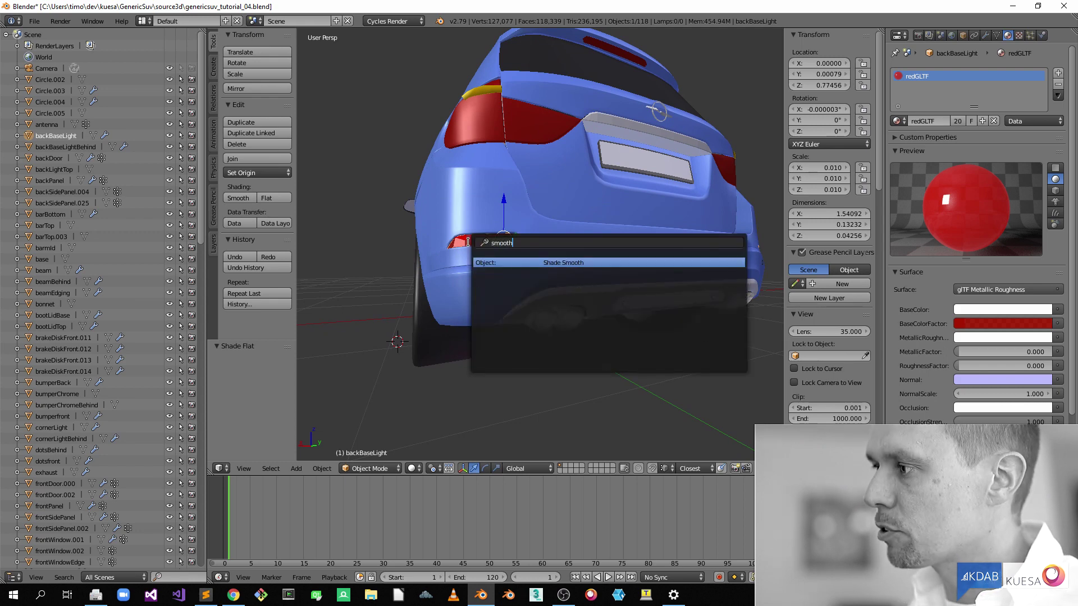
{"action": "key", "text": "Return"}
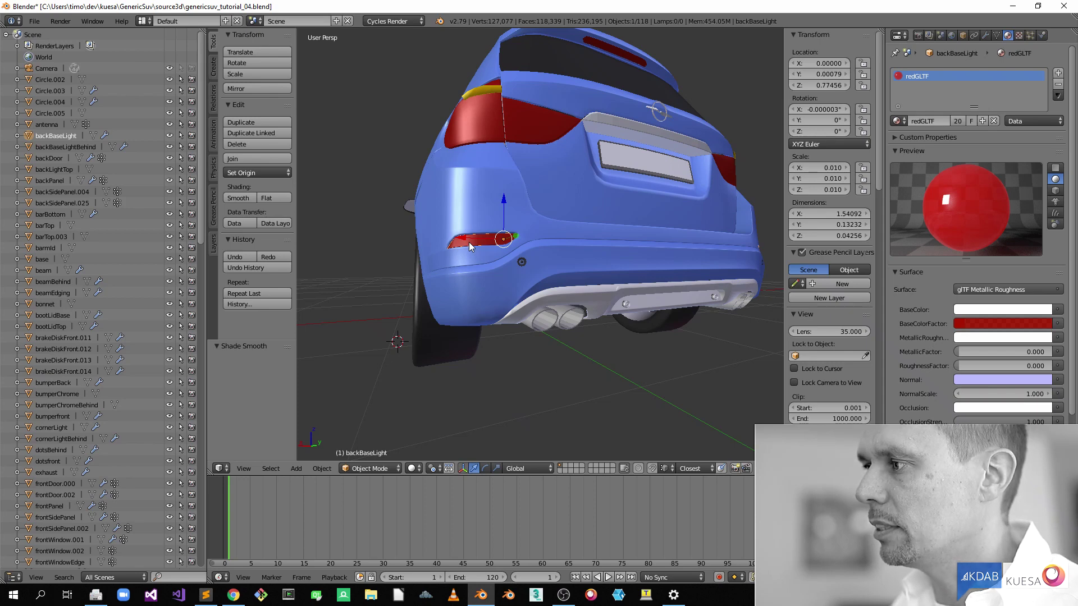
Step: Select the exhaust object beneath the rear bumper and apply Shade Smooth to it
{"action": "middle_click_drag", "start_coordinate": [510, 247], "coordinate": [508, 277]}
{"action": "scroll", "coordinate": [508, 277], "scroll_direction": "up", "scroll_amount": 3}
{"action": "scroll", "coordinate": [494, 271], "scroll_direction": "down", "scroll_amount": 6}
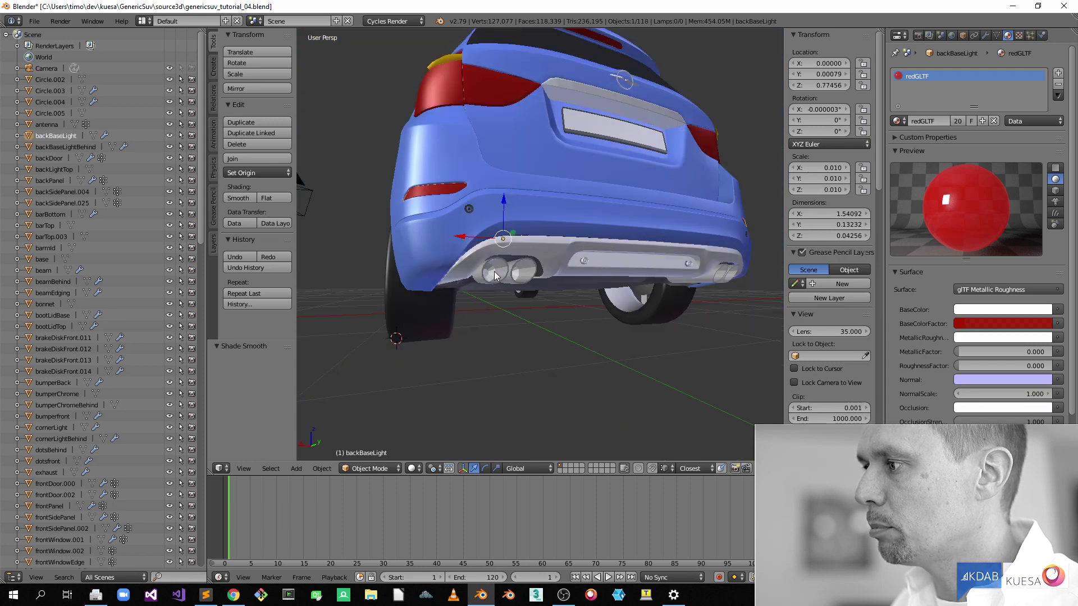
{"action": "scroll", "coordinate": [494, 270], "scroll_direction": "up", "scroll_amount": 3}
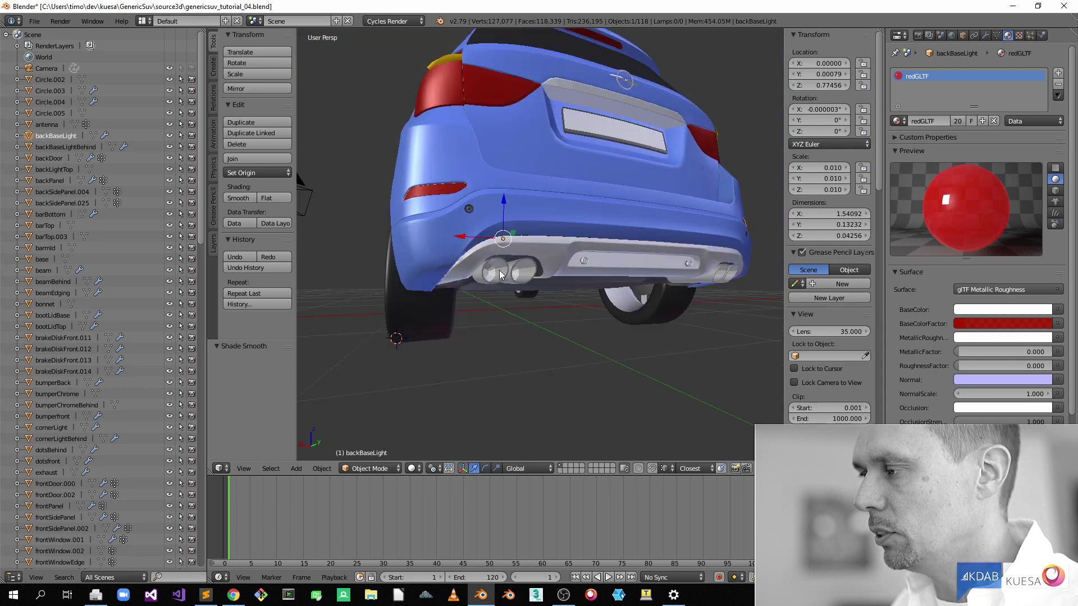
{"action": "right_click", "coordinate": [500, 272]}
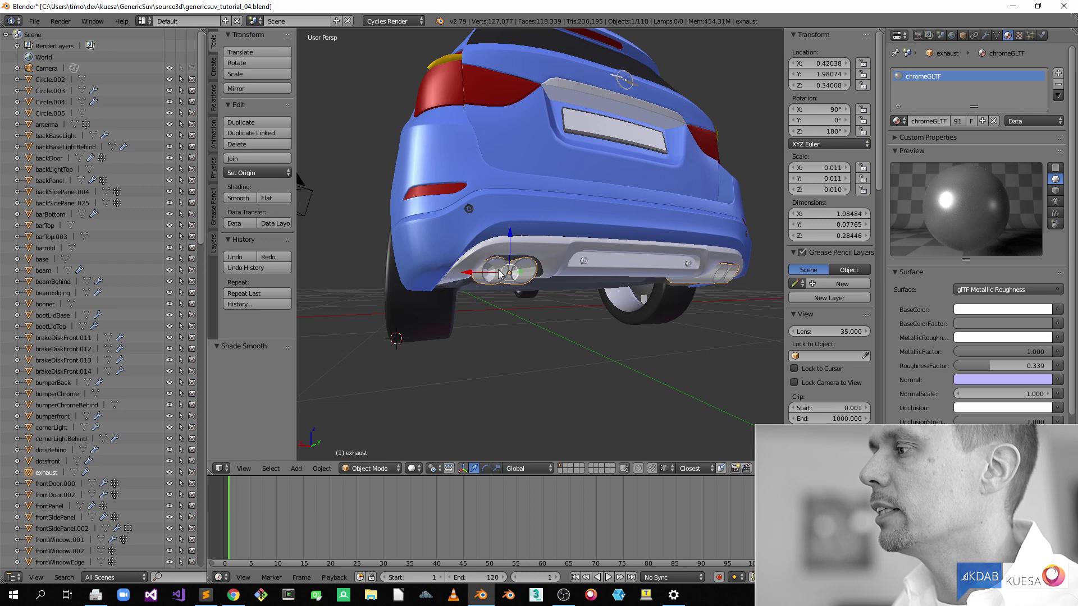
{"action": "middle_click_drag", "start_coordinate": [499, 270], "coordinate": [479, 280]}
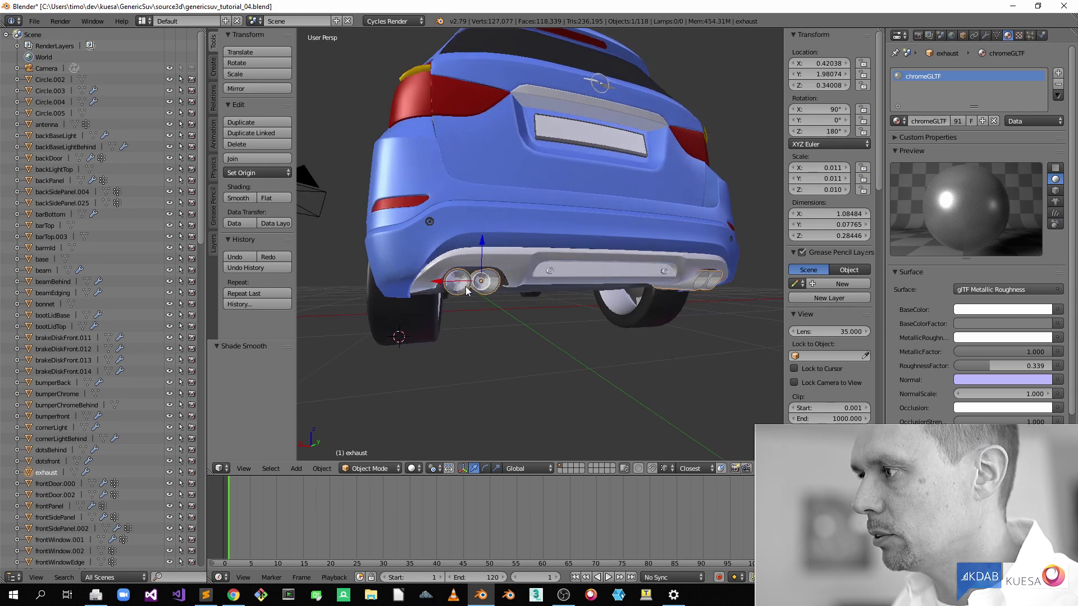
{"action": "key", "text": "space"}
{"action": "key", "text": "BackSpace"}
{"action": "type", "text": "smooth"}
{"action": "key", "text": "Return"}
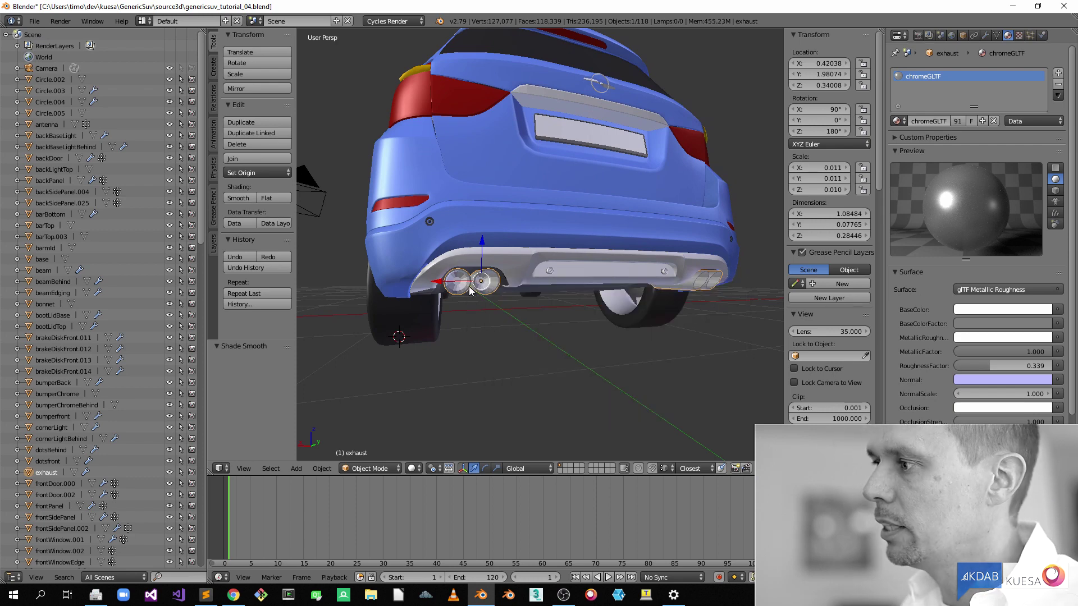
Step: Clear the sharp marks from all edges of the exhaust mesh and check its shading in Object Mode
{"action": "scroll", "coordinate": [473, 286], "scroll_direction": "up", "scroll_amount": 4}
{"action": "key", "text": "KP_Decimal"}
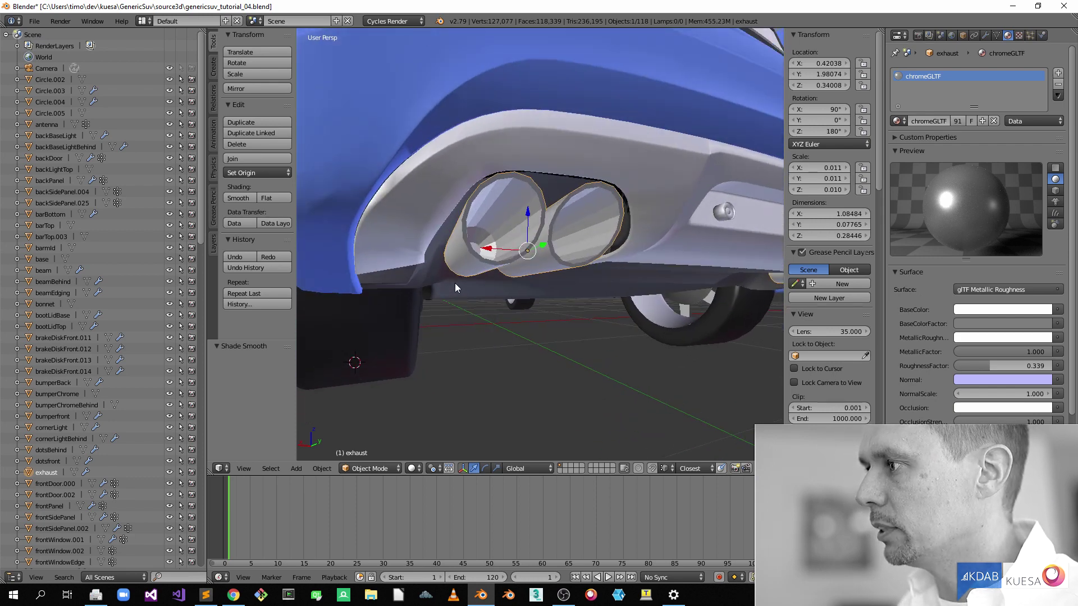
{"action": "middle_click_drag", "start_coordinate": [455, 282], "coordinate": [453, 284]}
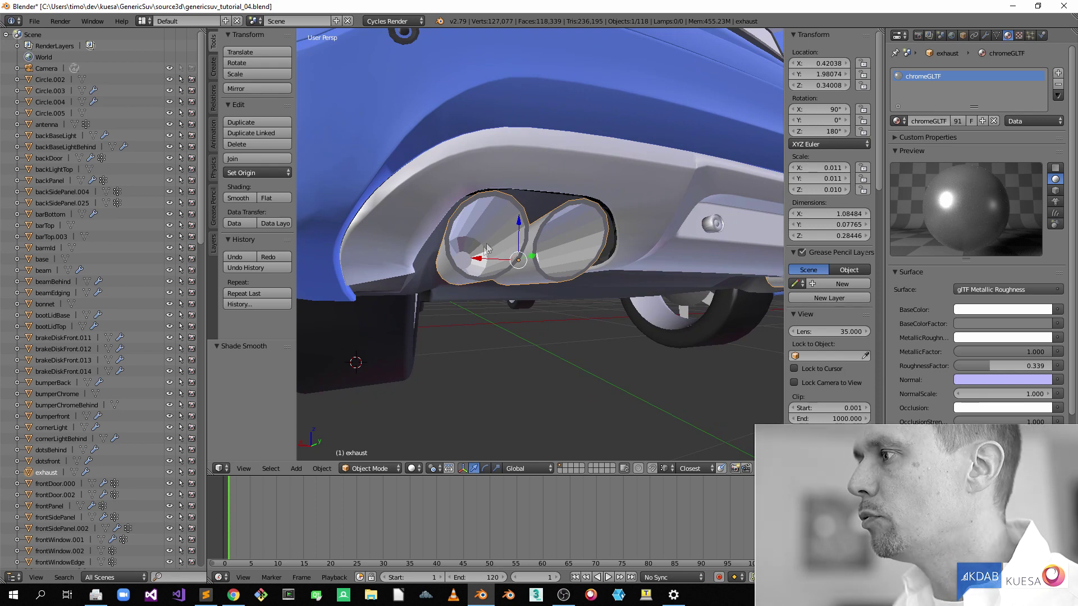
{"action": "key", "text": "Tab"}
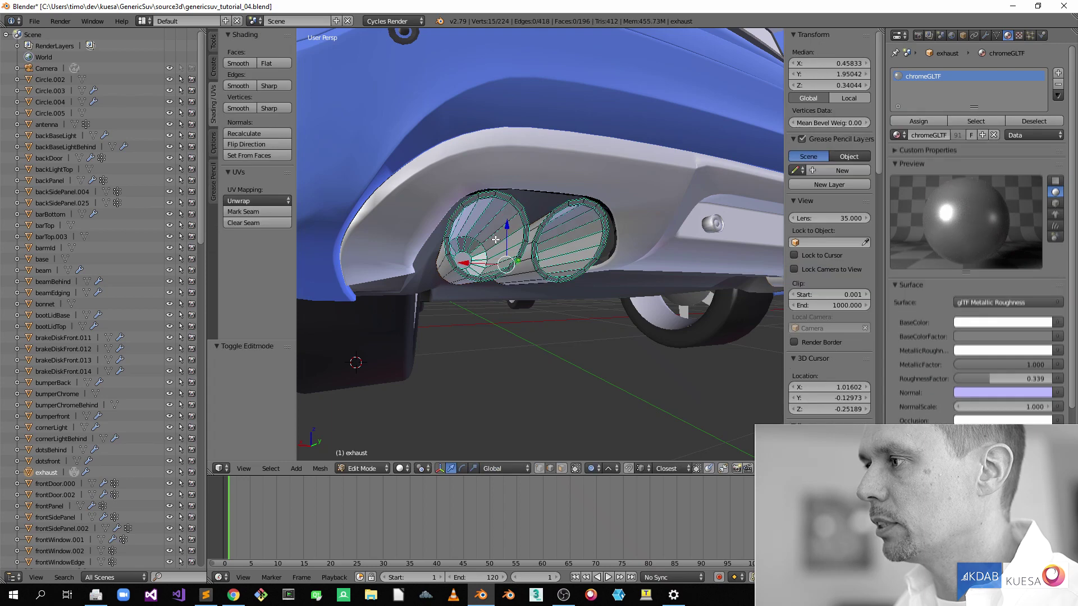
{"action": "key", "text": "ctrl+Tab"}
{"action": "left_click", "coordinate": [490, 239]}
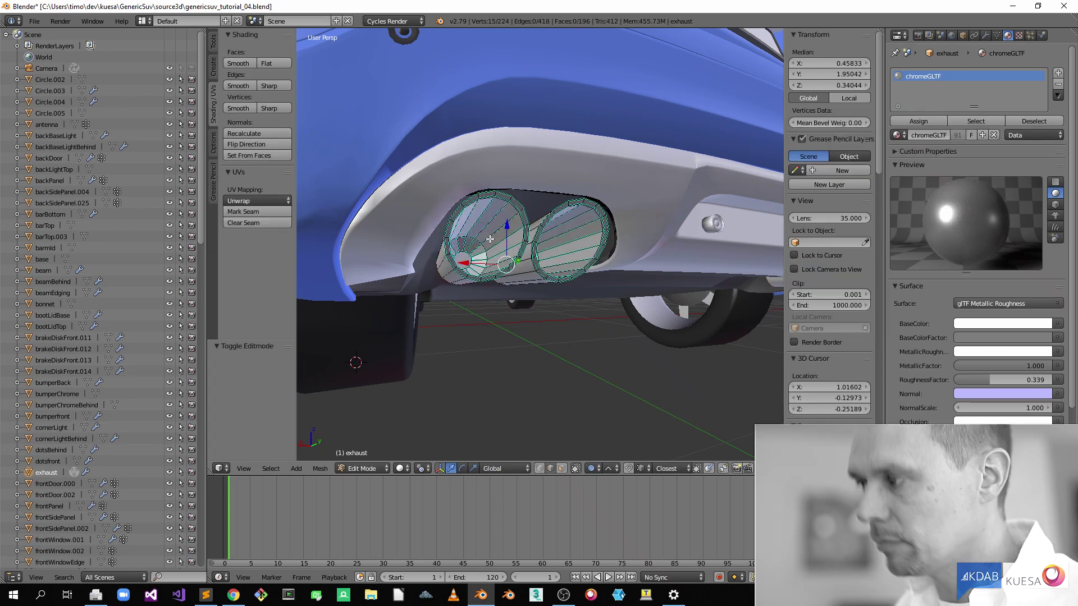
{"action": "key", "text": "a"}
{"action": "key", "text": "a"}
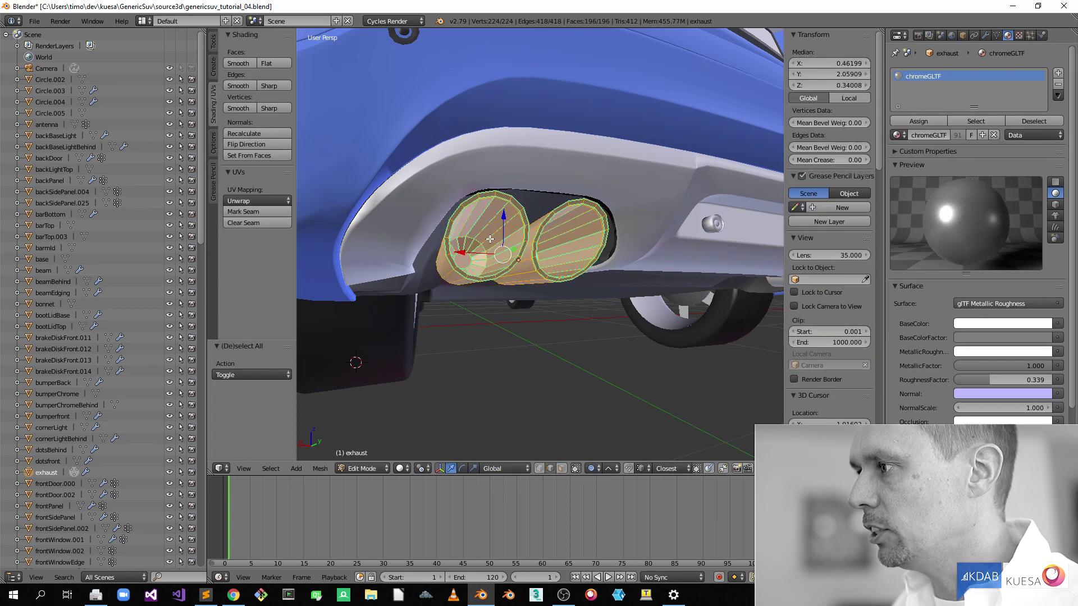
{"action": "key", "text": "ctrl+e"}
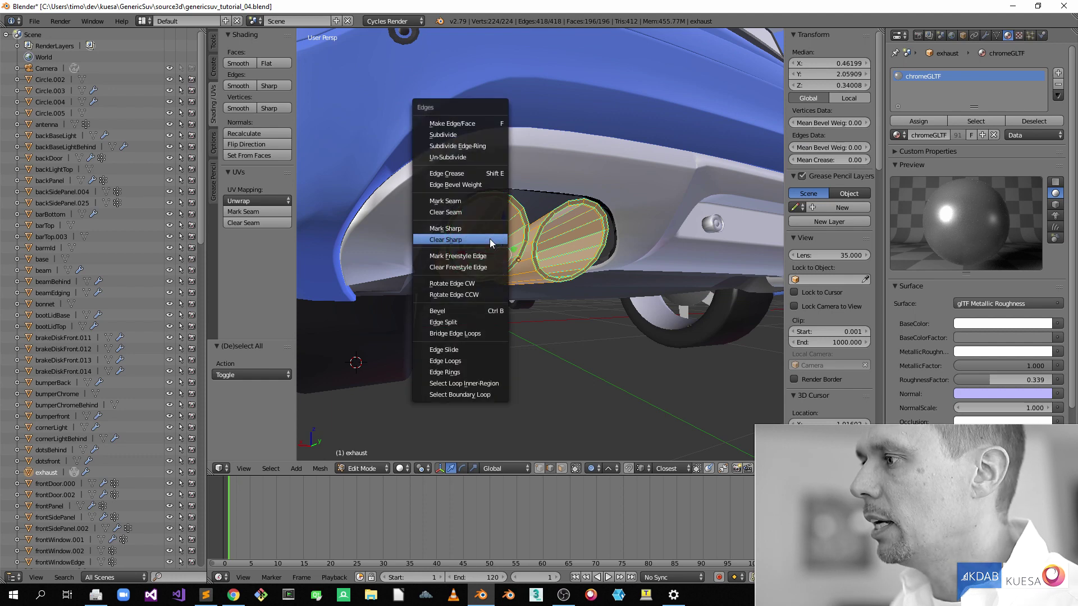
{"action": "left_click", "coordinate": [456, 242]}
{"action": "key", "text": "Tab"}
{"action": "mouse_move", "coordinate": [533, 256]}
{"action": "middle_mouse_down"}
{"action": "mouse_move", "coordinate": [513, 254]}
{"action": "mouse_move", "coordinate": [523, 257]}
{"action": "middle_mouse_up"}
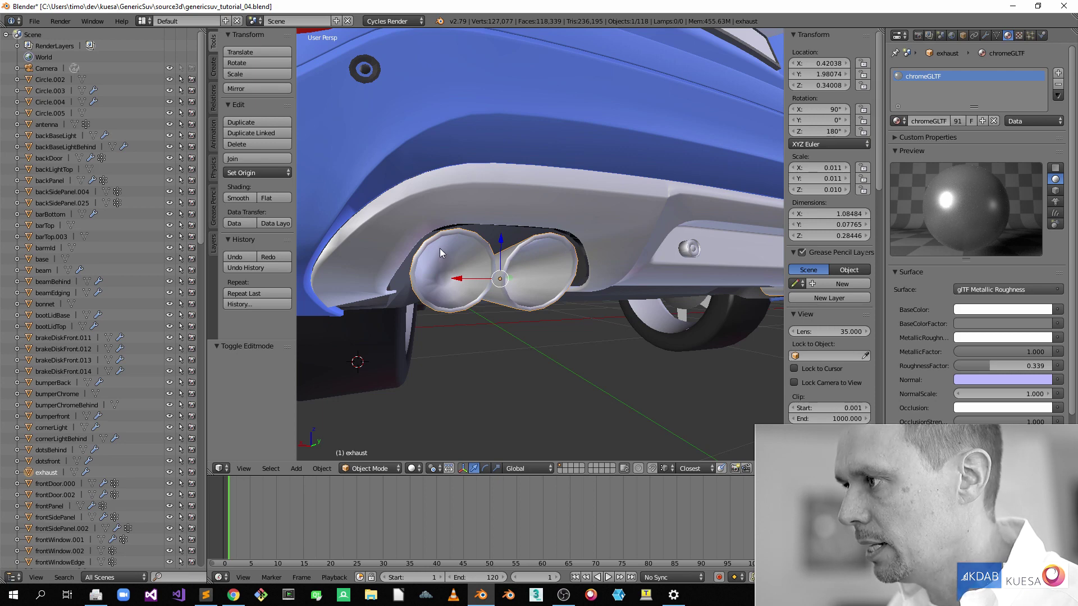
Step: Mark the inner and outer rim edge loops of the outer exhaust pipe as sharp
{"action": "key", "text": "Tab"}
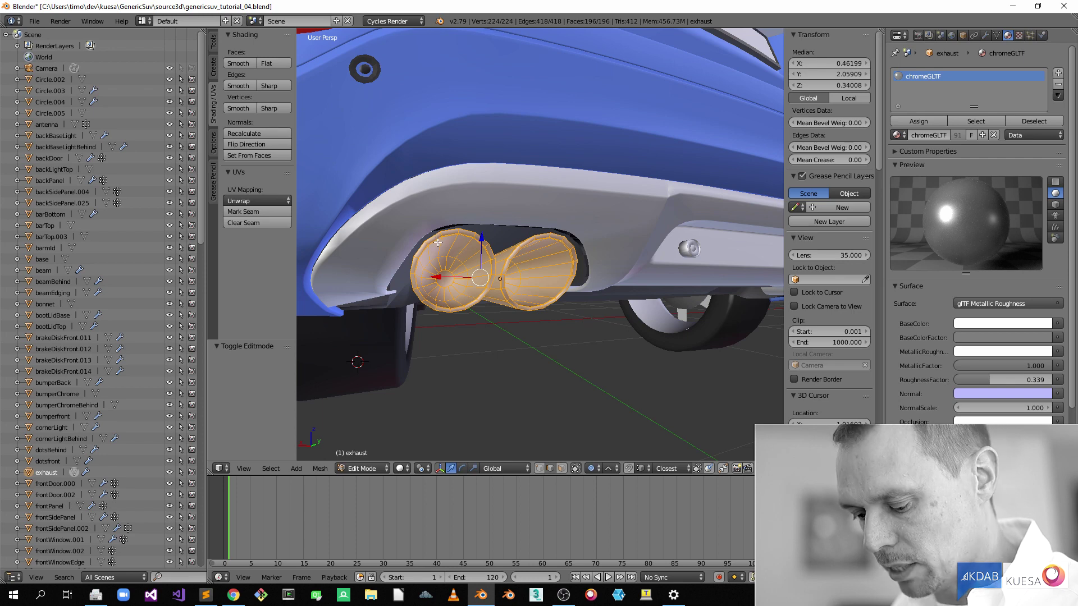
{"action": "key", "text": "a"}
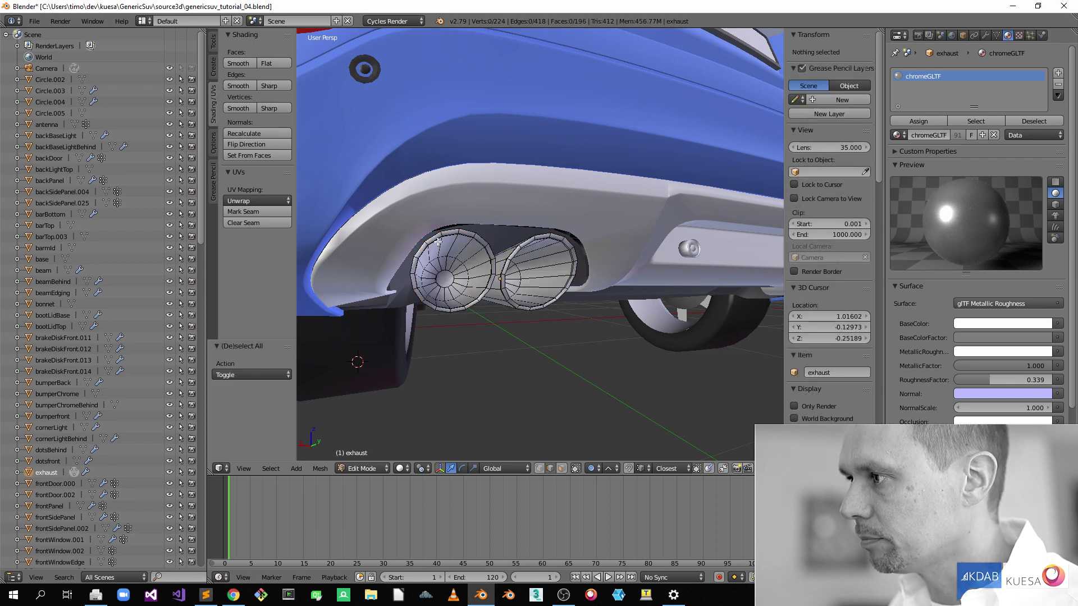
{"action": "right_click", "coordinate": [435, 241], "text": "alt"}
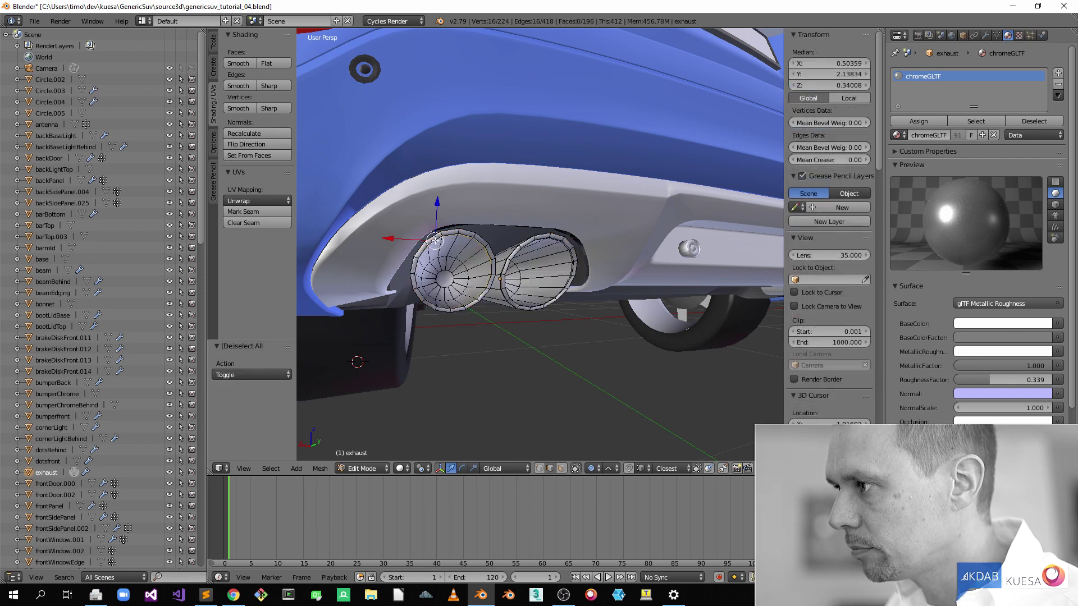
{"action": "right_click", "coordinate": [486, 252], "text": "ctrl+alt"}
{"action": "scroll", "coordinate": [494, 253], "scroll_direction": "up", "scroll_amount": 1}
{"action": "scroll", "coordinate": [494, 253], "scroll_direction": "down", "scroll_amount": 4}
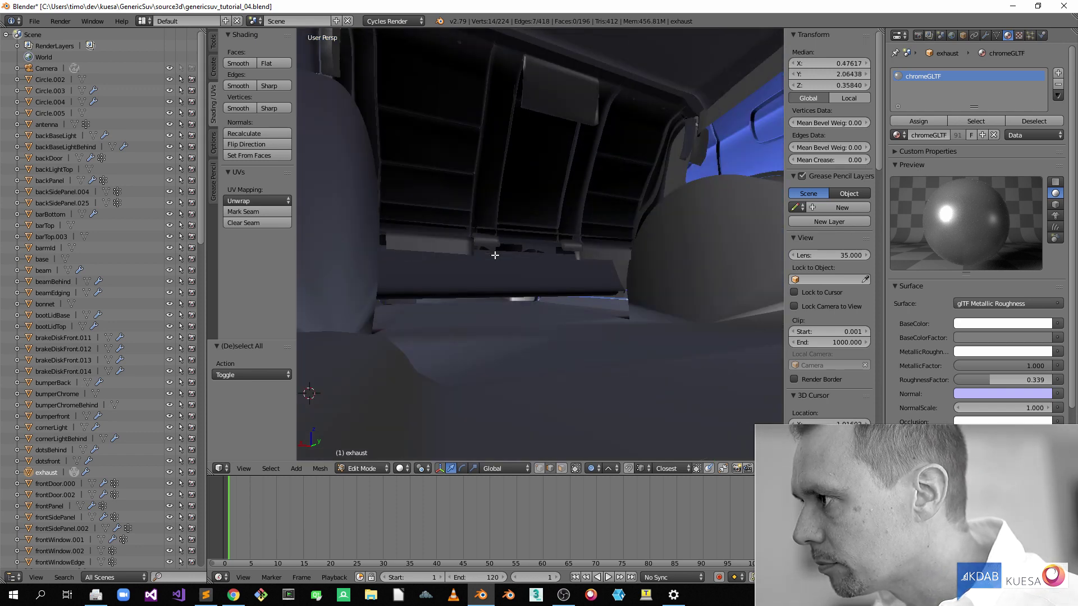
{"action": "scroll", "coordinate": [499, 251], "scroll_direction": "up", "scroll_amount": 2}
{"action": "middle_click_drag", "start_coordinate": [500, 251], "coordinate": [589, 200]}
{"action": "right_click", "coordinate": [612, 161], "text": "alt"}
{"action": "right_click", "coordinate": [606, 172], "text": "alt+shift"}
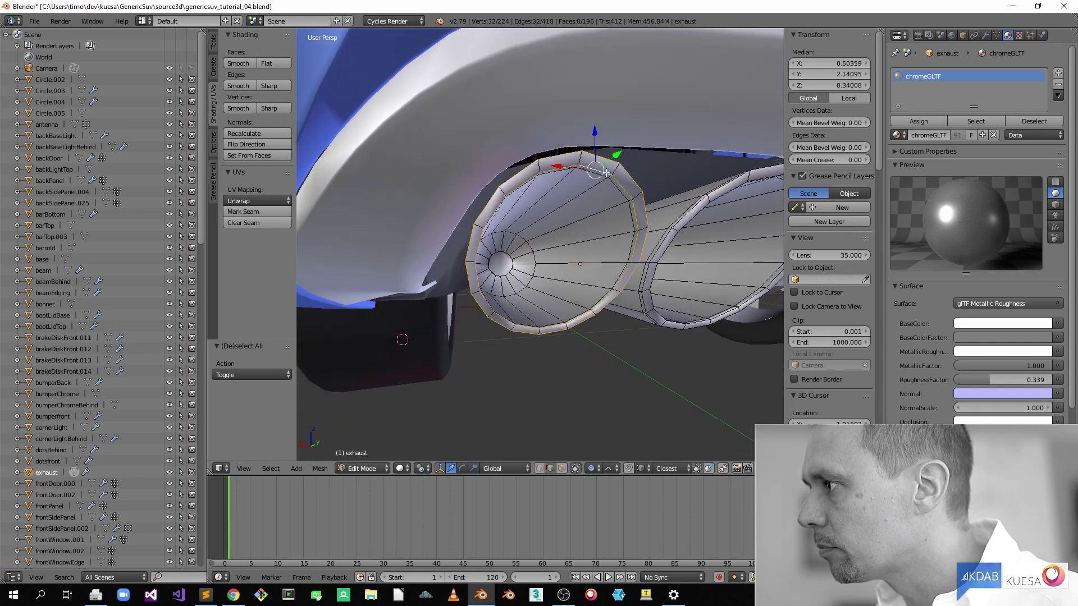
{"action": "key", "text": "ctrl+e"}
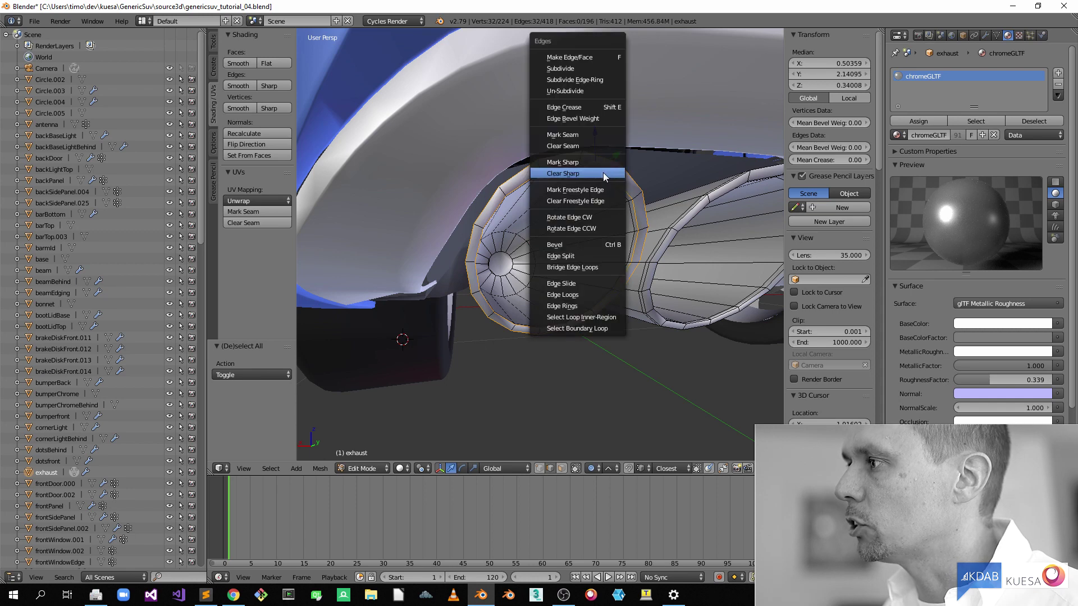
{"action": "left_click", "coordinate": [598, 162]}
{"action": "middle_click_drag", "start_coordinate": [646, 203], "coordinate": [598, 202]}
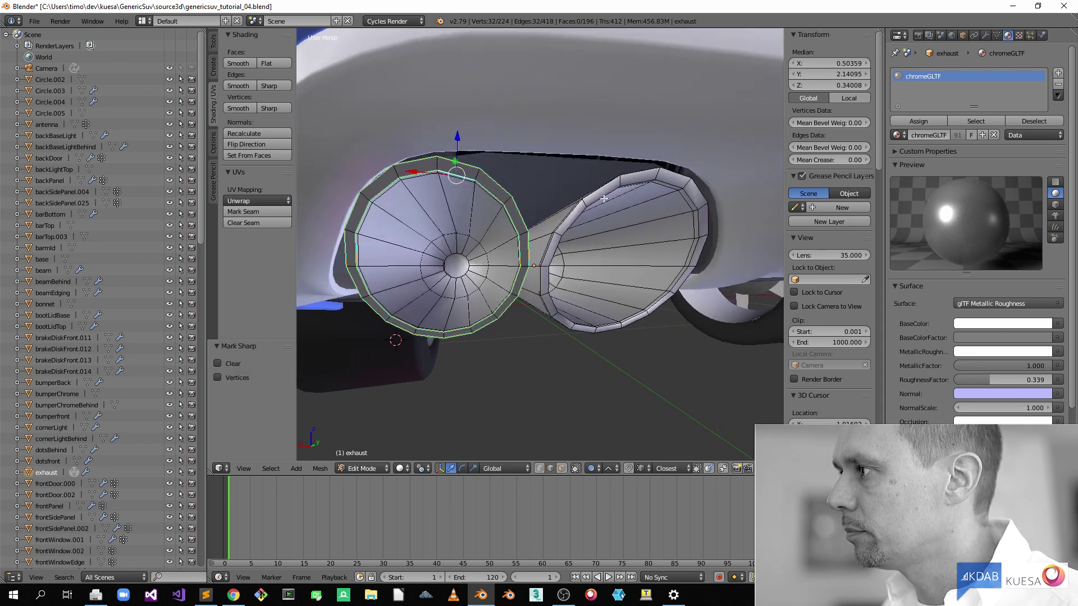
Step: Mark the two rim edge loops of the second exhaust pipe as sharp and return to Object Mode
{"action": "right_click", "coordinate": [628, 175], "text": "alt"}
{"action": "right_click", "coordinate": [667, 183], "text": "alt+shift"}
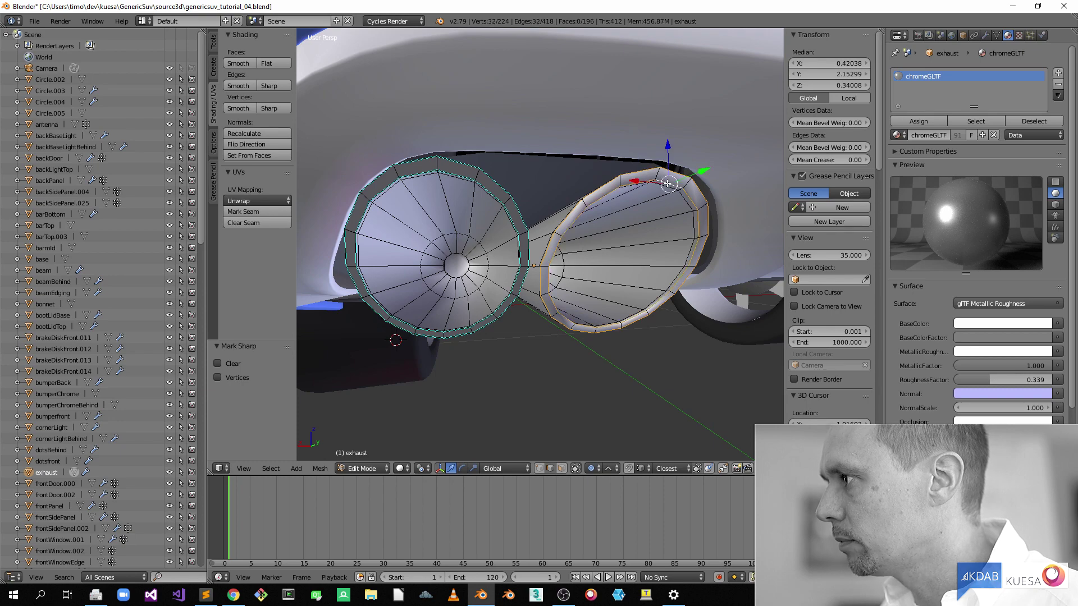
{"action": "key", "text": "ctrl+e"}
{"action": "left_click", "coordinate": [664, 185]}
{"action": "middle_click_drag", "start_coordinate": [665, 186], "coordinate": [567, 196]}
{"action": "scroll", "coordinate": [654, 227], "scroll_direction": "down", "scroll_amount": 6}
{"action": "scroll", "coordinate": [642, 213], "scroll_direction": "down", "scroll_amount": 4}
{"action": "scroll", "coordinate": [532, 204], "scroll_direction": "up", "scroll_amount": 2}
{"action": "scroll", "coordinate": [524, 195], "scroll_direction": "up", "scroll_amount": 2}
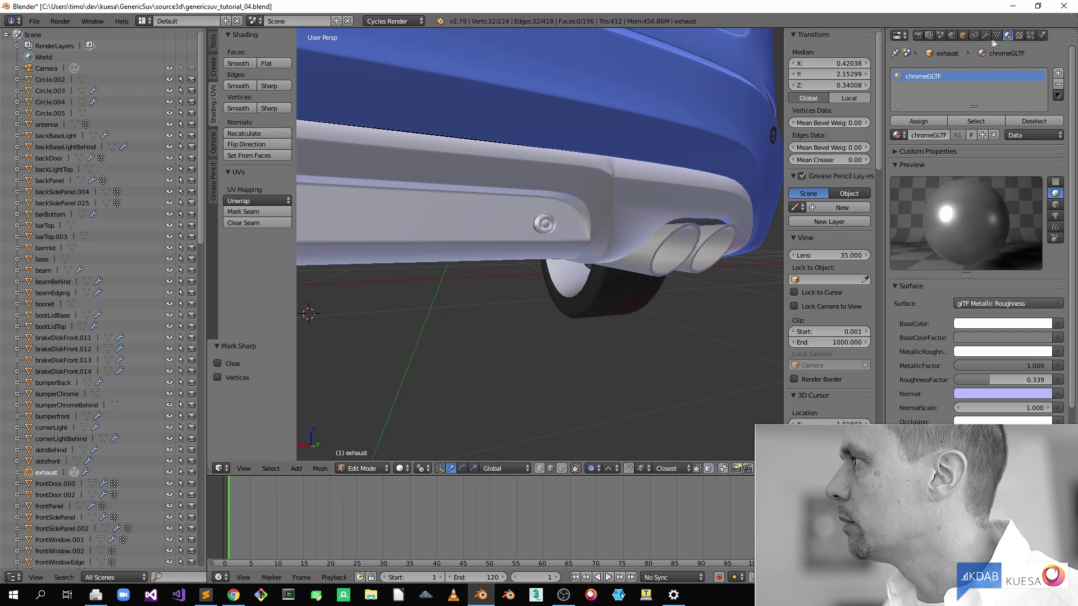
{"action": "scroll", "coordinate": [555, 236], "scroll_direction": "down", "scroll_amount": 4}
{"action": "middle_click_drag", "start_coordinate": [481, 241], "coordinate": [518, 239]}
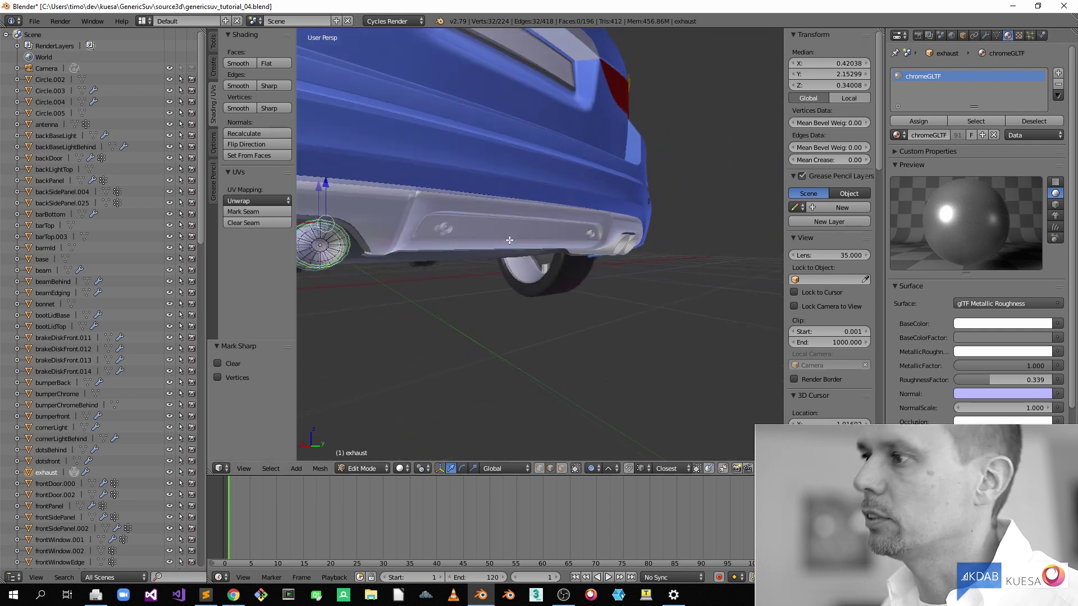
{"action": "key", "text": "Tab"}
{"action": "middle_click_drag", "start_coordinate": [386, 253], "coordinate": [547, 259]}
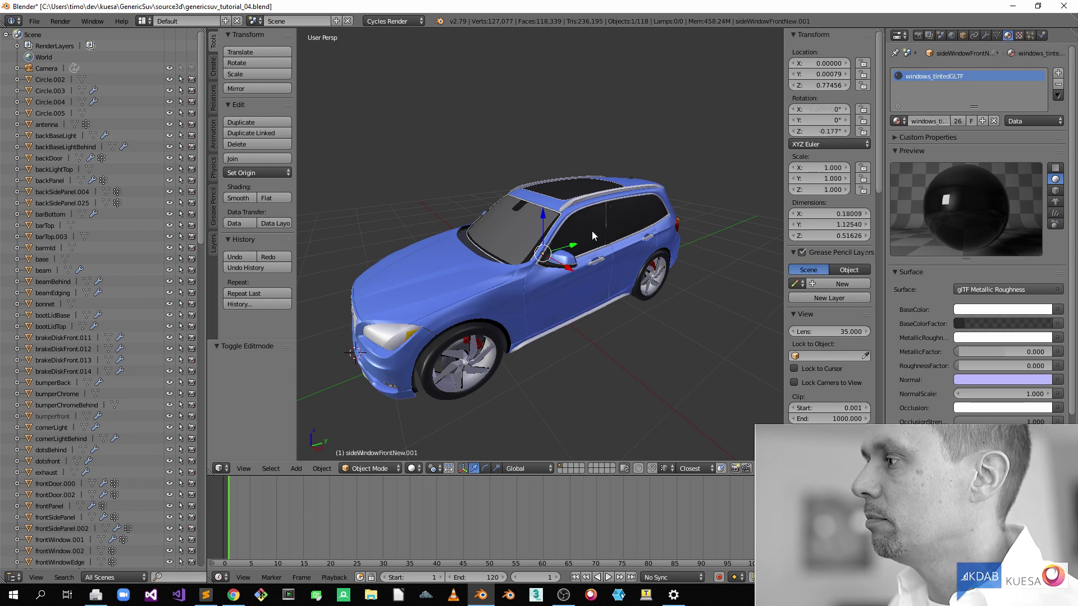
Step: Select the front side window and set its origin to the centre of mass (surface)
{"action": "right_click", "coordinate": [578, 223]}
{"action": "middle_click_drag", "start_coordinate": [577, 222], "coordinate": [499, 254]}
{"action": "right_click", "coordinate": [500, 257]}
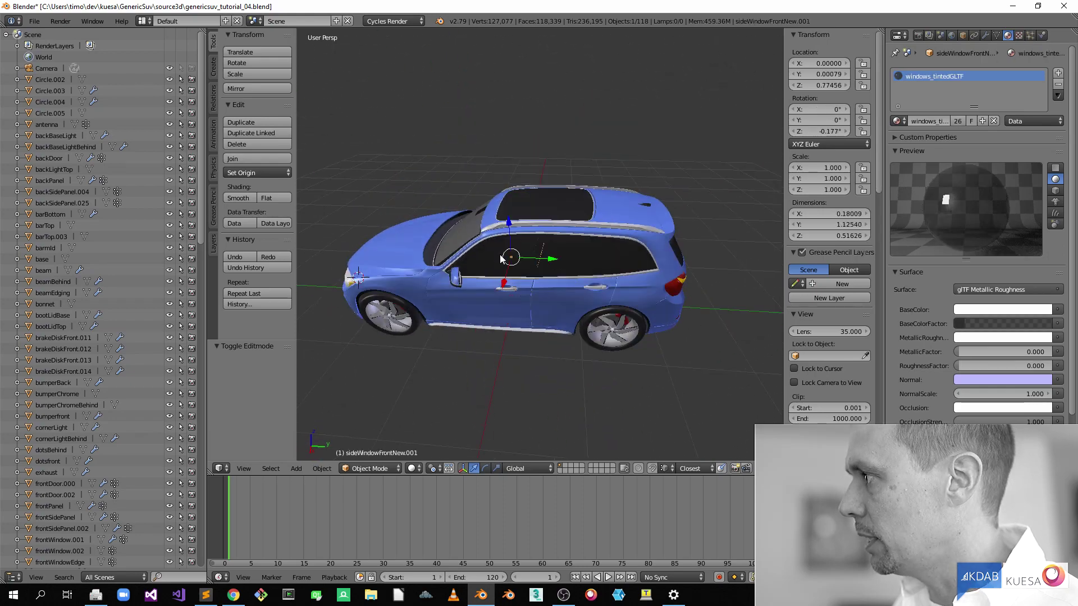
{"action": "middle_click_drag", "start_coordinate": [587, 260], "coordinate": [535, 313]}
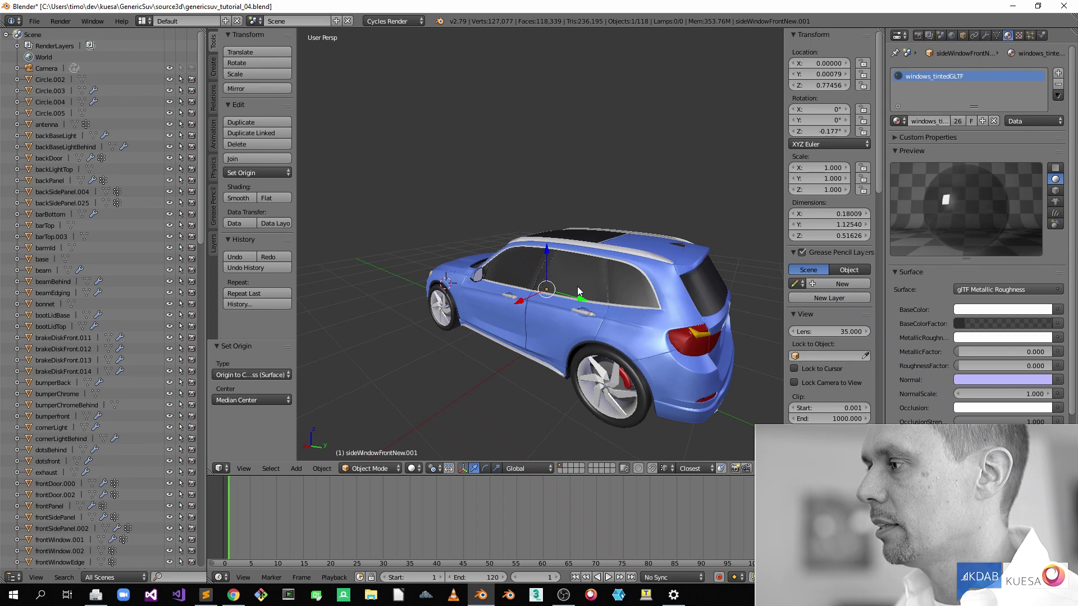
{"action": "key", "text": "shift+ctrl+alt+c"}
{"action": "left_click", "coordinate": [562, 286]}
Step: Set the origin of the middle side window on the left side to its centre of mass (surface)
{"action": "middle_click_drag", "start_coordinate": [542, 291], "coordinate": [529, 332]}
{"action": "scroll", "coordinate": [550, 319], "scroll_direction": "up", "scroll_amount": 2}
{"action": "scroll", "coordinate": [543, 324], "scroll_direction": "up", "scroll_amount": 1}
{"action": "right_click", "coordinate": [537, 334]}
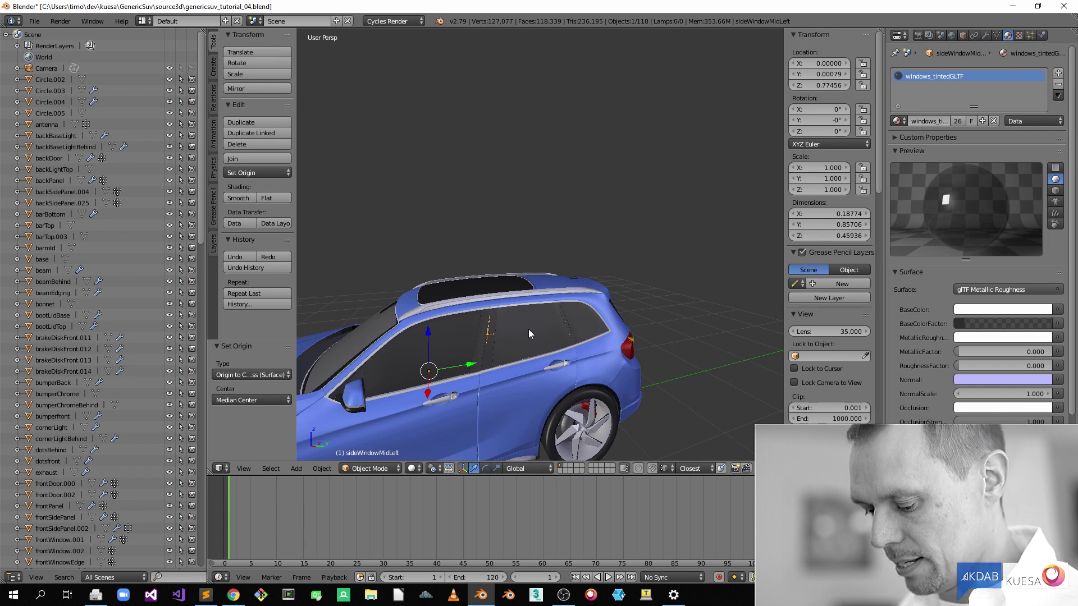
{"action": "key", "text": "shift+ctrl+alt+c"}
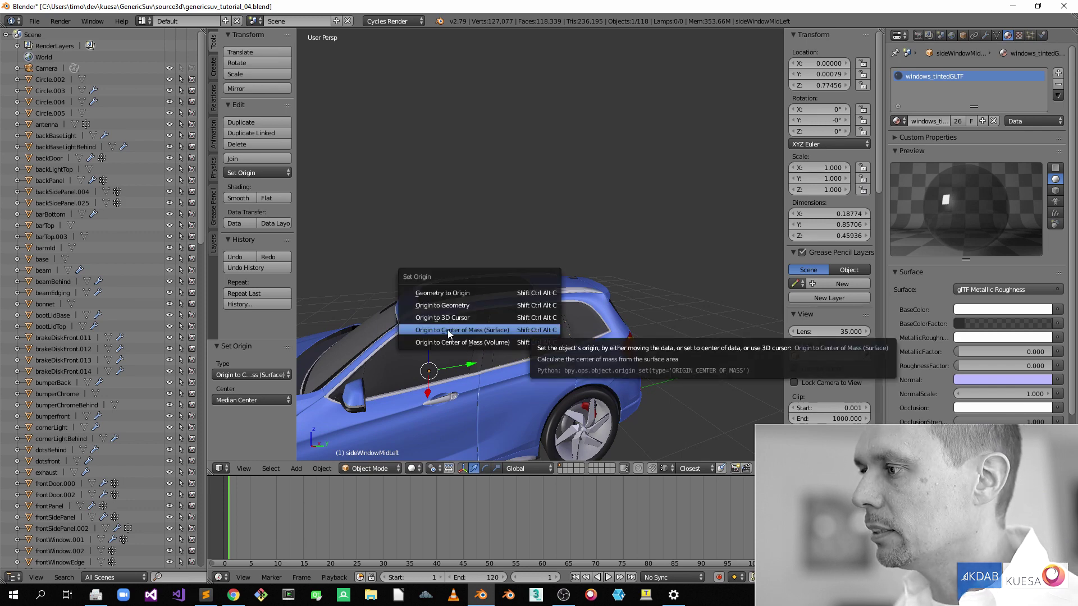
{"action": "left_click", "coordinate": [490, 330]}
{"action": "middle_click_drag", "start_coordinate": [494, 329], "coordinate": [516, 345]}
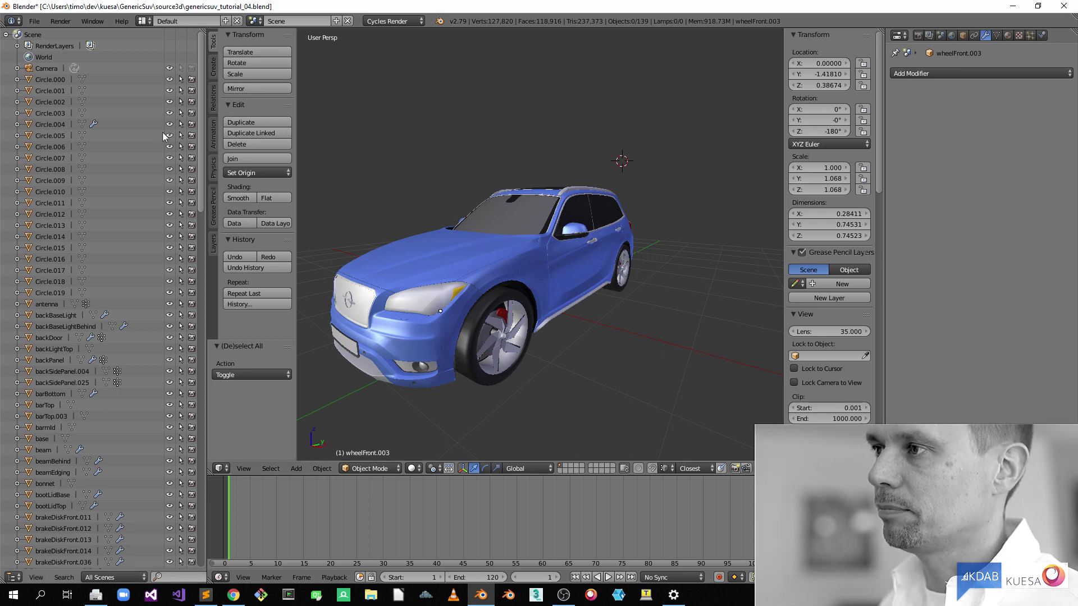
Step: Select the grillFront object at the front of the car, locate it in the object list and hide it
{"action": "scroll", "coordinate": [200, 134], "scroll_direction": "down", "scroll_amount": 2}
{"action": "middle_click_drag", "start_coordinate": [420, 323], "coordinate": [445, 319]}
{"action": "right_click", "coordinate": [438, 317]}
{"action": "left_click_drag", "start_coordinate": [202, 215], "coordinate": [197, 486]}
{"action": "left_click_drag", "start_coordinate": [197, 433], "coordinate": [197, 432]}
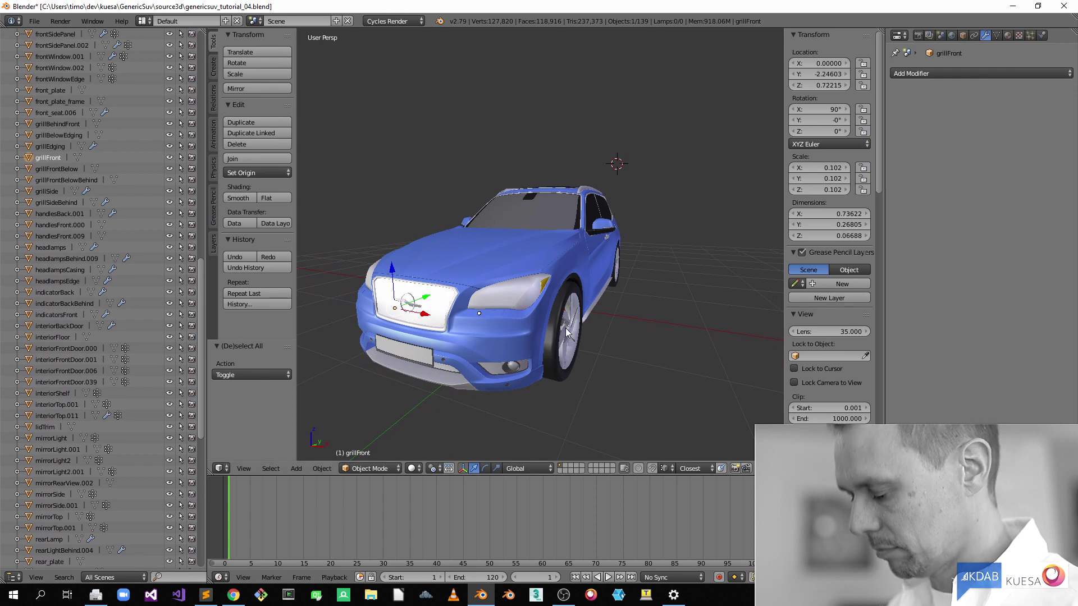
{"action": "key", "text": "h"}
Step: Rename the front left tire and its mesh tireFL, and hide the tire
{"action": "right_click", "coordinate": [556, 367]}
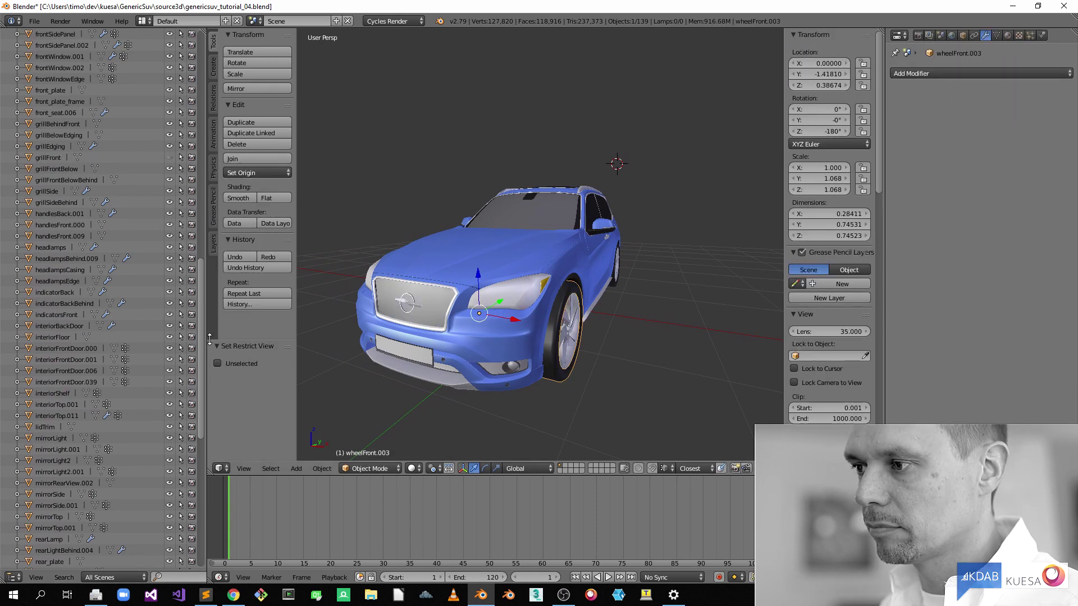
{"action": "left_click_drag", "start_coordinate": [201, 342], "coordinate": [191, 485]}
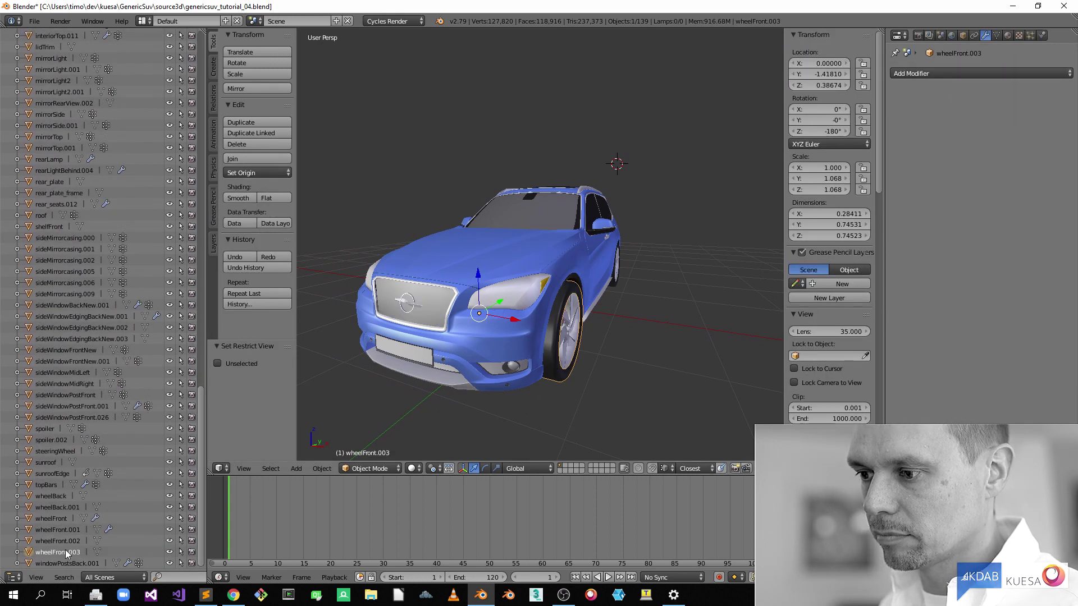
{"action": "double_click", "coordinate": [65, 552]}
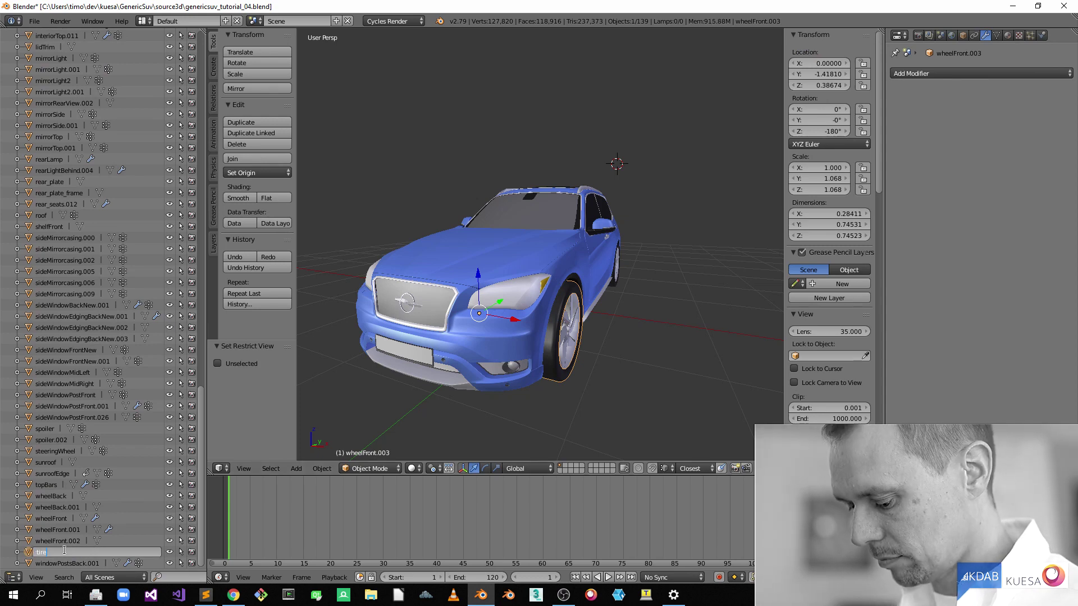
{"action": "key", "text": "Return"}
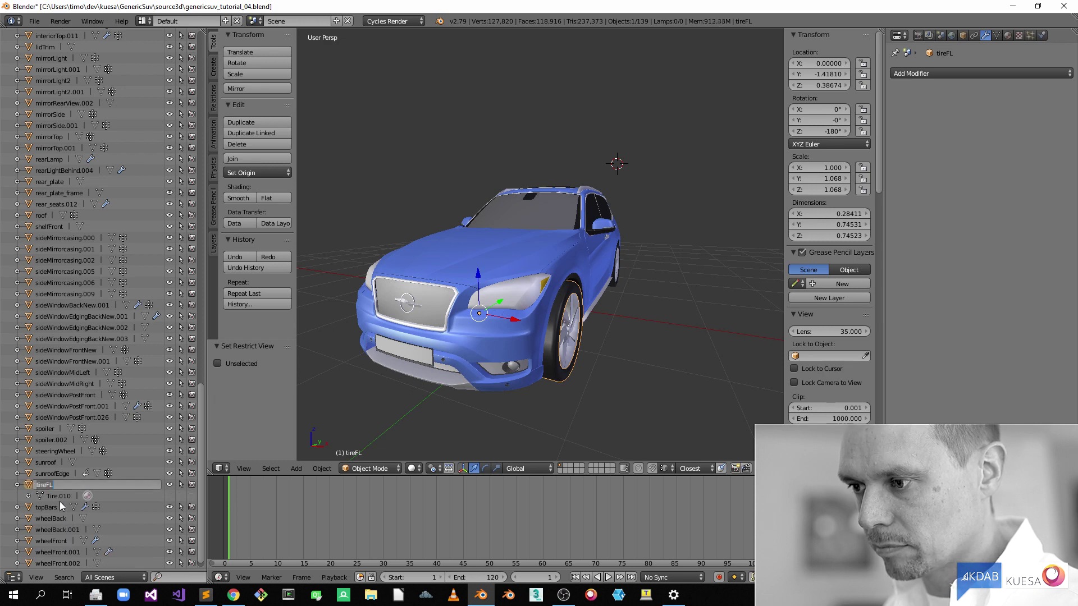
{"action": "double_click", "coordinate": [59, 496]}
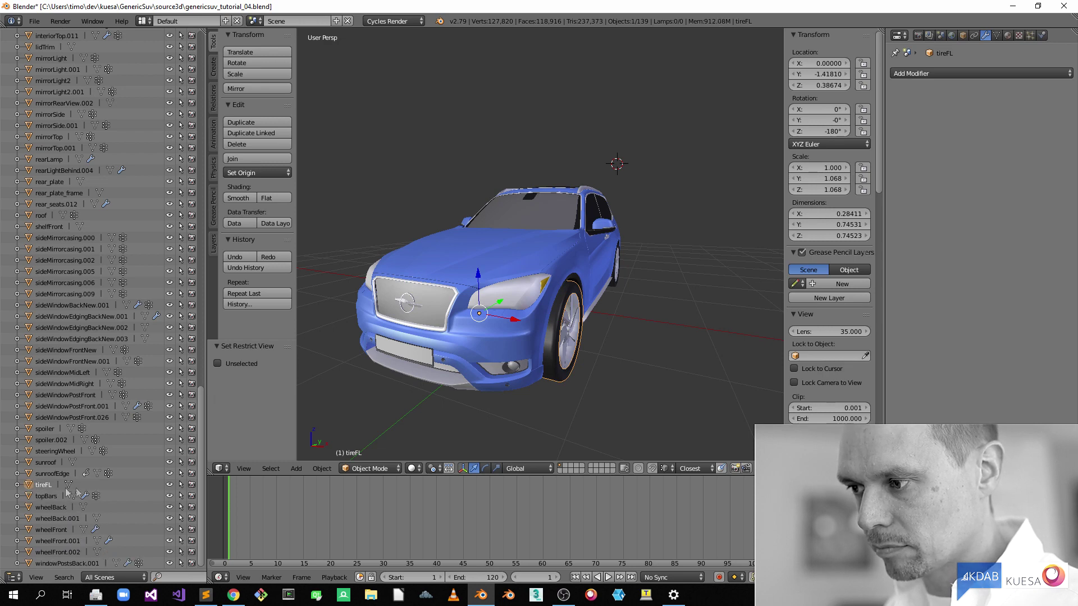
{"action": "left_click", "coordinate": [170, 485]}
Step: Rename the front right tire and its mesh tireFR, and hide the tire
{"action": "middle_click_drag", "start_coordinate": [512, 295], "coordinate": [606, 365]}
{"action": "right_click", "coordinate": [647, 361]}
{"action": "middle_click_drag", "start_coordinate": [564, 303], "coordinate": [442, 317], "text": "shift"}
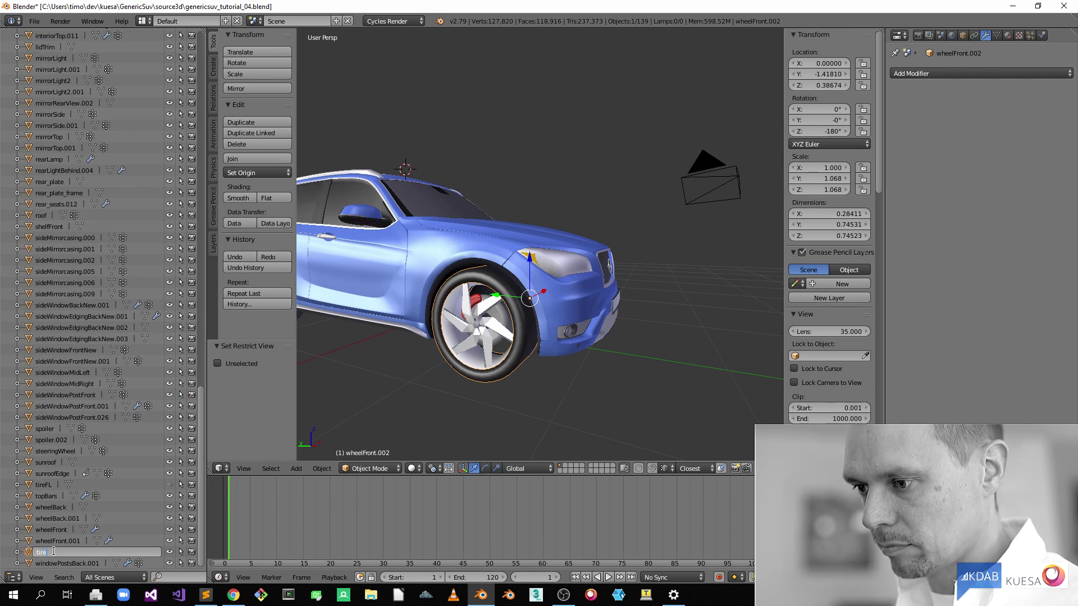
{"action": "left_click", "coordinate": [53, 552]}
{"action": "type", "text": "tire"}
{"action": "type", "text": "FR"}
{"action": "key", "text": "Return"}
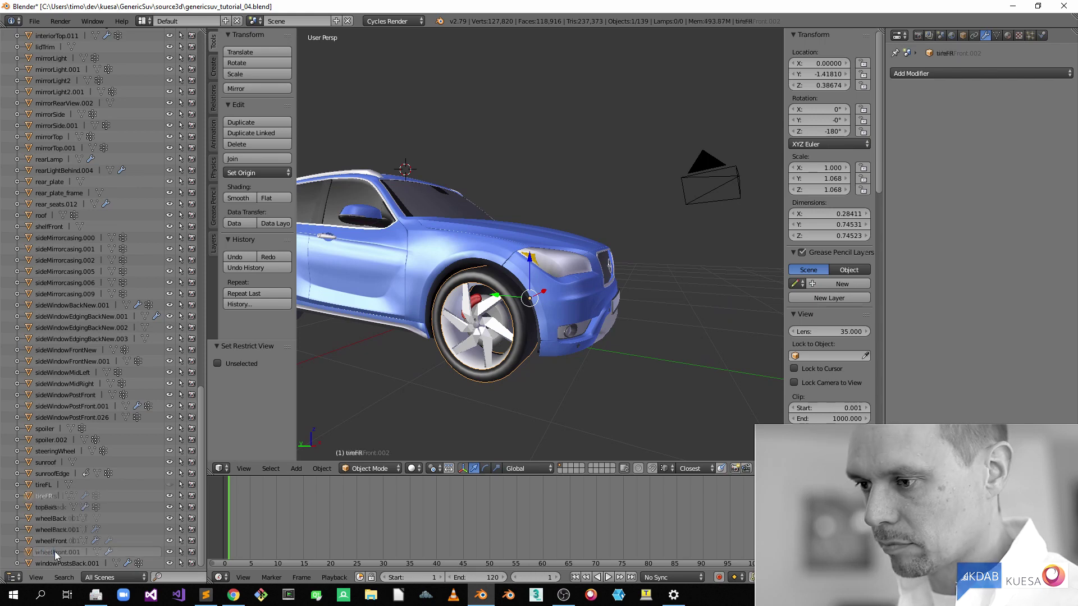
{"action": "double_click", "coordinate": [56, 506]}
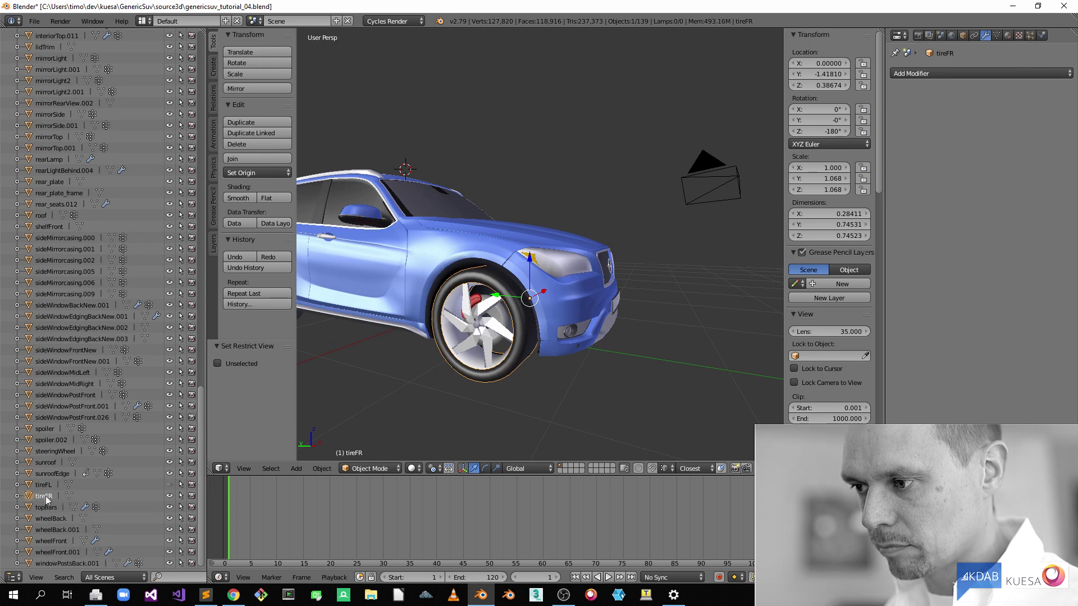
{"action": "left_click", "coordinate": [169, 496]}
Step: Rename the rear right tire and its mesh tireBR
{"action": "middle_click_drag", "start_coordinate": [435, 320], "coordinate": [527, 298]}
{"action": "scroll", "coordinate": [553, 291], "scroll_direction": "down", "scroll_amount": 5}
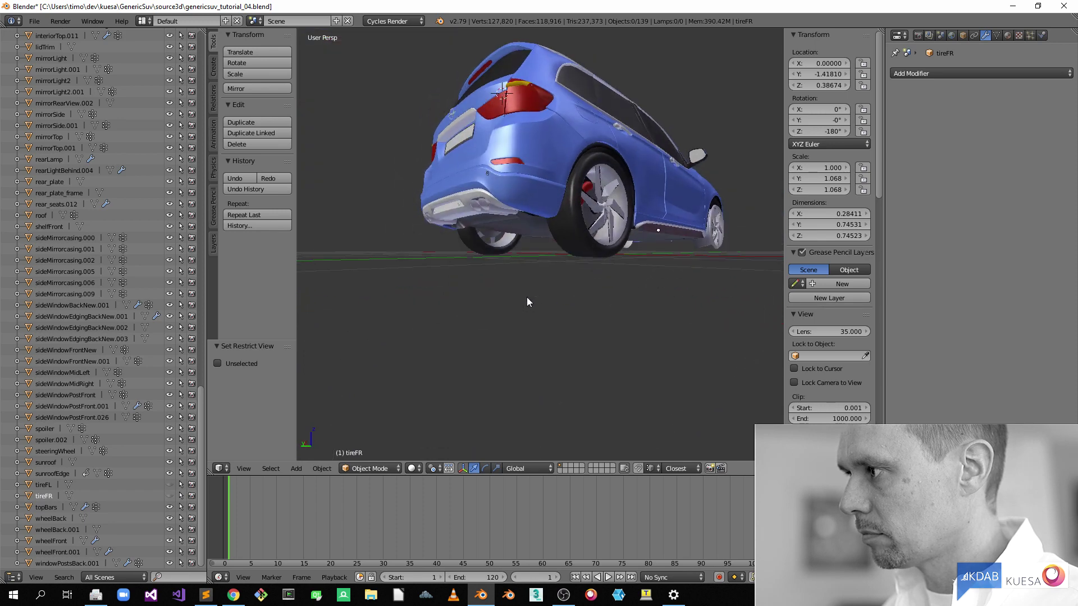
{"action": "right_click", "coordinate": [572, 241]}
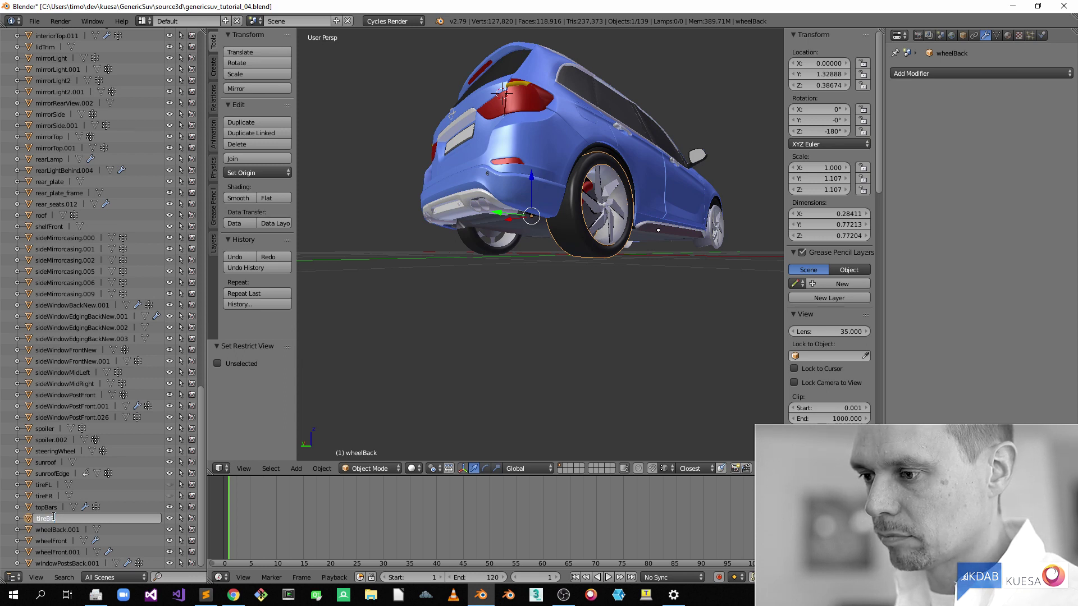
{"action": "key", "text": "Return"}
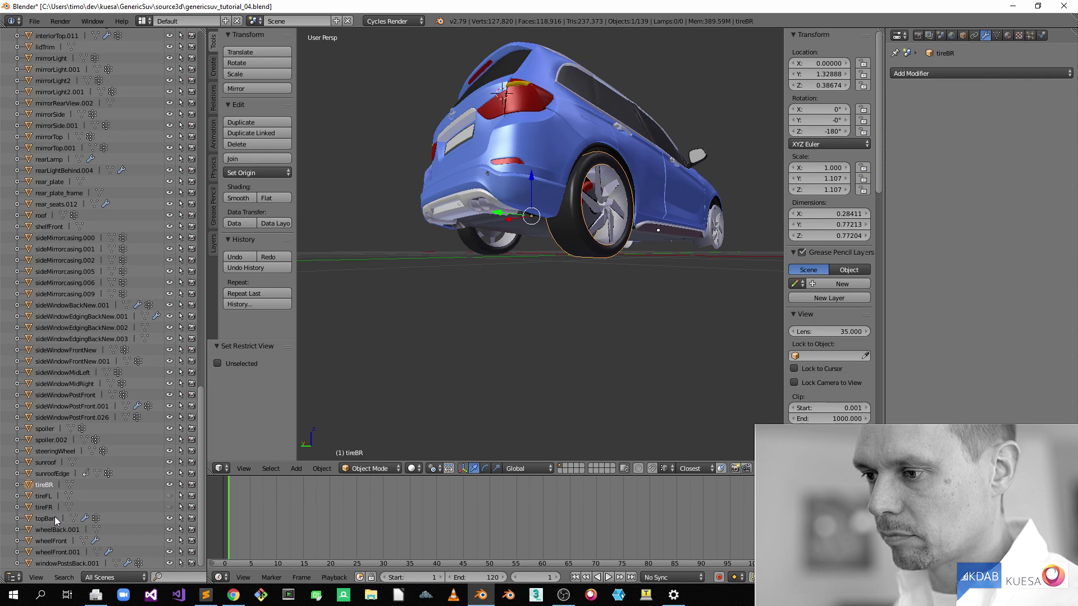
{"action": "left_click", "coordinate": [18, 485]}
{"action": "double_click", "coordinate": [58, 496]}
{"action": "type", "text": "tireBR"}
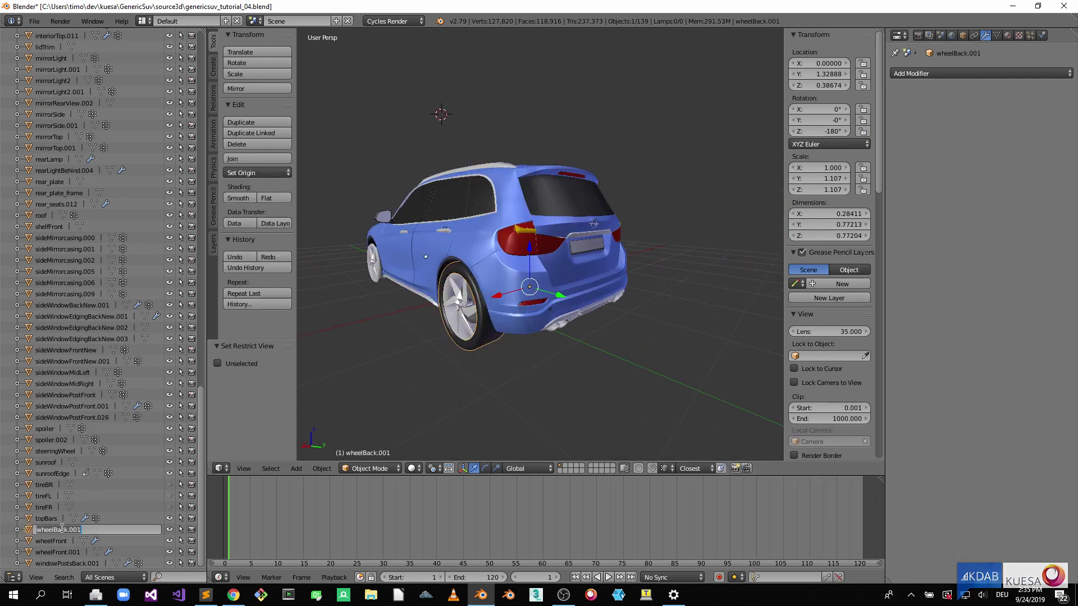
Step: Rename the rear left tire tireRL and change the rear right tire's name to tireRR
{"action": "double_click", "coordinate": [54, 485]}
{"action": "key", "text": "Return"}
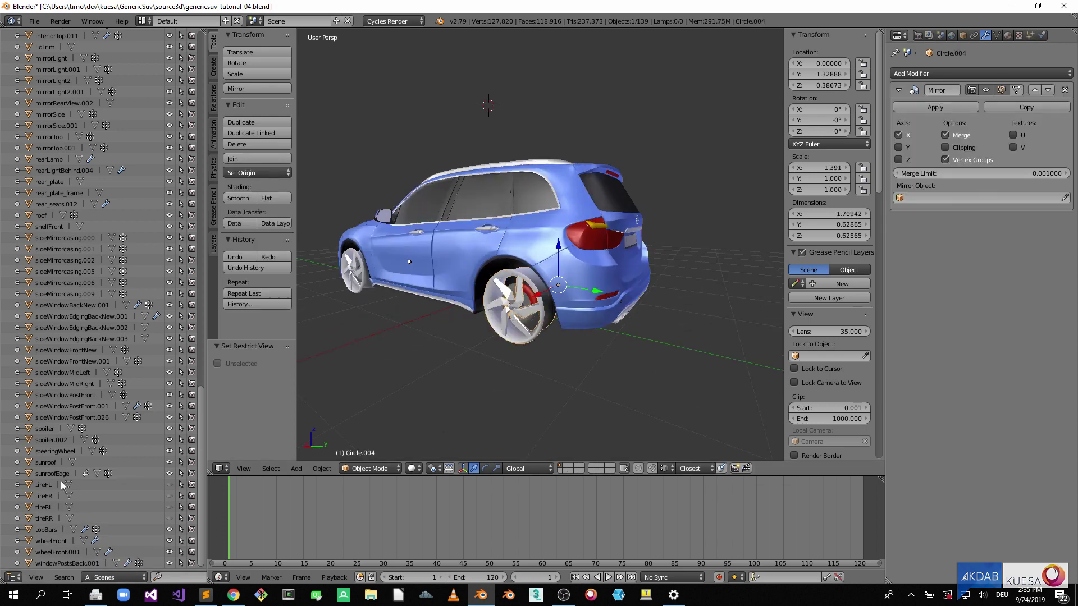
Step: Rename the rear rim object Circle.004 and its mesh RimRL, and hide the rim
{"action": "left_click_drag", "start_coordinate": [201, 477], "coordinate": [198, 84]}
{"action": "type", "text": "RimR"}
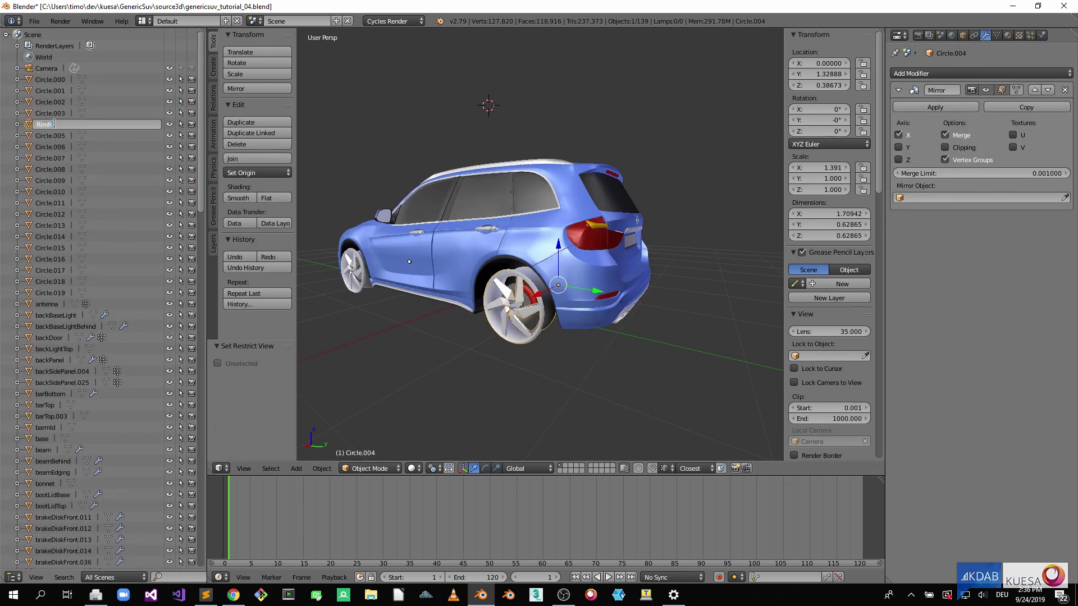
{"action": "type", "text": "L"}
{"action": "key", "text": "Return"}
{"action": "left_click", "coordinate": [17, 292]}
{"action": "double_click", "coordinate": [57, 303]}
{"action": "left_click", "coordinate": [16, 293]}
{"action": "left_click", "coordinate": [169, 293]}
Step: Rename the front left rim and its mesh RimFL, and frame the rim in the view
{"action": "double_click", "coordinate": [45, 280]}
{"action": "left_click", "coordinate": [17, 282]}
{"action": "key", "text": "KP_Decimal"}
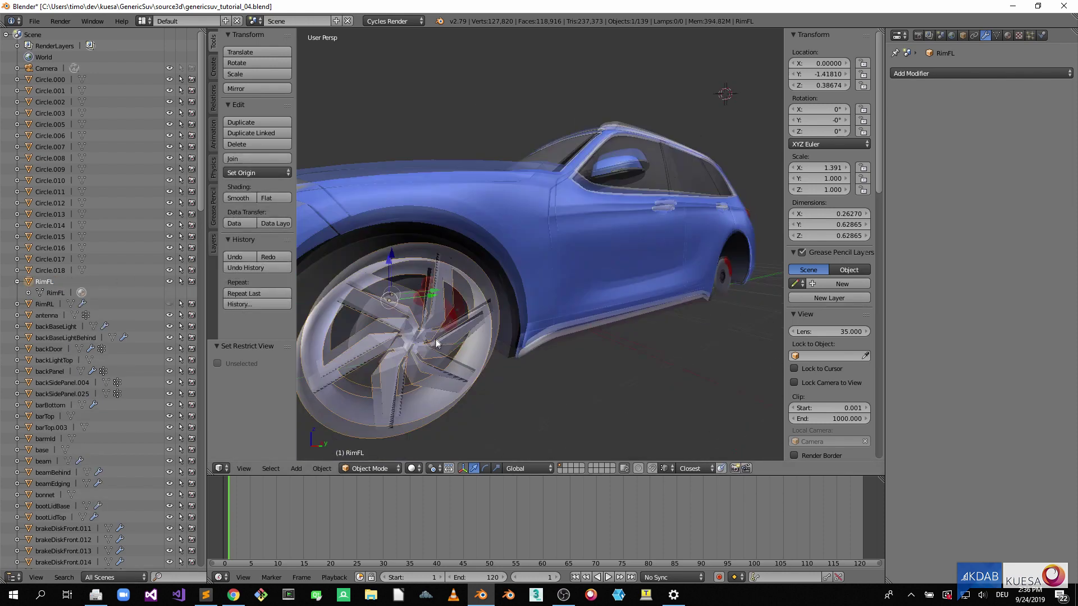
Step: Toggle the visibility of RimFL and the separate Circle spoke pieces to examine which parts overlap in the front left wheel
{"action": "right_click", "coordinate": [439, 313]}
{"action": "right_click", "coordinate": [385, 350]}
{"action": "middle_click_drag", "start_coordinate": [385, 350], "coordinate": [392, 341]}
{"action": "key", "text": "h"}
{"action": "right_click", "coordinate": [464, 275]}
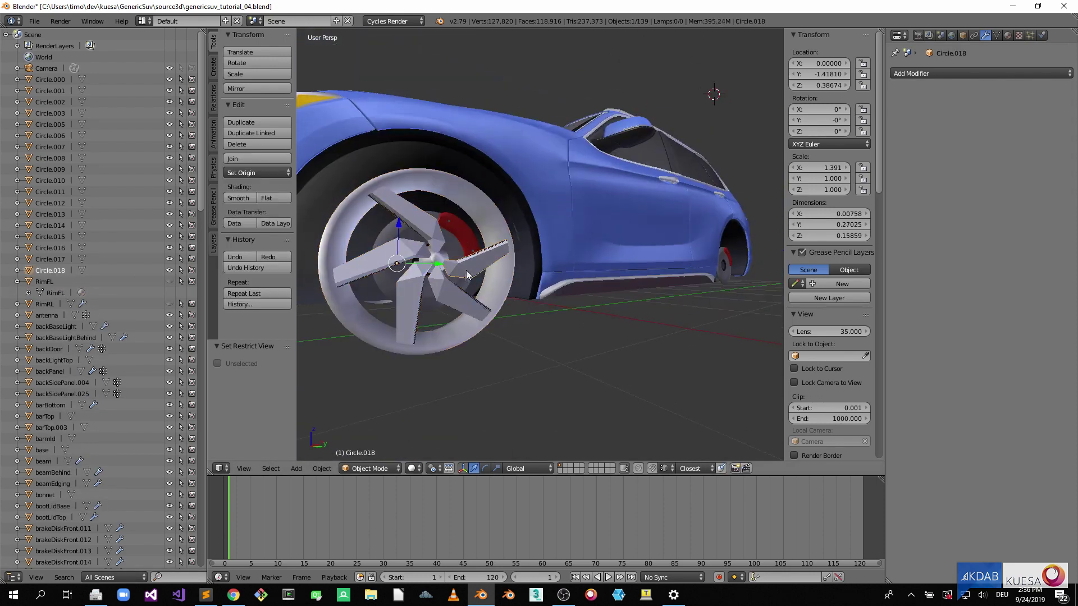
{"action": "key", "text": "h"}
{"action": "left_click", "coordinate": [170, 281]}
{"action": "left_click", "coordinate": [169, 282]}
{"action": "left_click", "coordinate": [169, 259]}
{"action": "left_click_drag", "start_coordinate": [170, 248], "coordinate": [170, 225]}
Step: Show the spoke pieces of the front left wheel again and delete the separate objects Circle.012 to Circle.018
{"action": "left_click", "coordinate": [51, 236]}
{"action": "left_click_drag", "start_coordinate": [170, 270], "coordinate": [170, 225]}
{"action": "left_click", "coordinate": [50, 248], "text": "shift"}
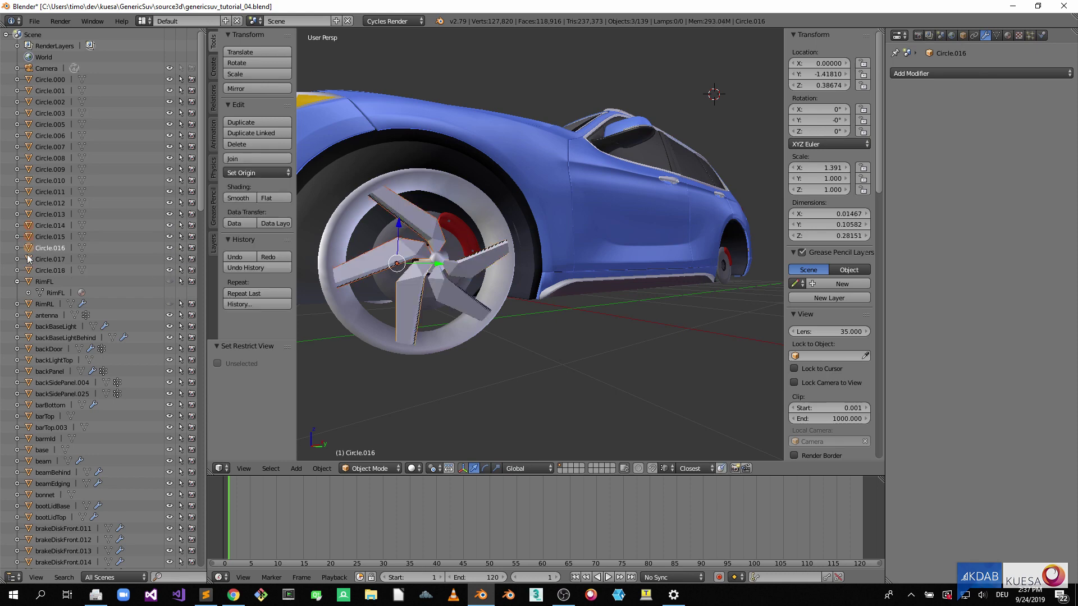
{"action": "key", "text": "x"}
{"action": "key", "text": "Return"}
{"action": "right_click", "coordinate": [372, 325]}
{"action": "key", "text": "x"}
{"action": "key", "text": "Return"}
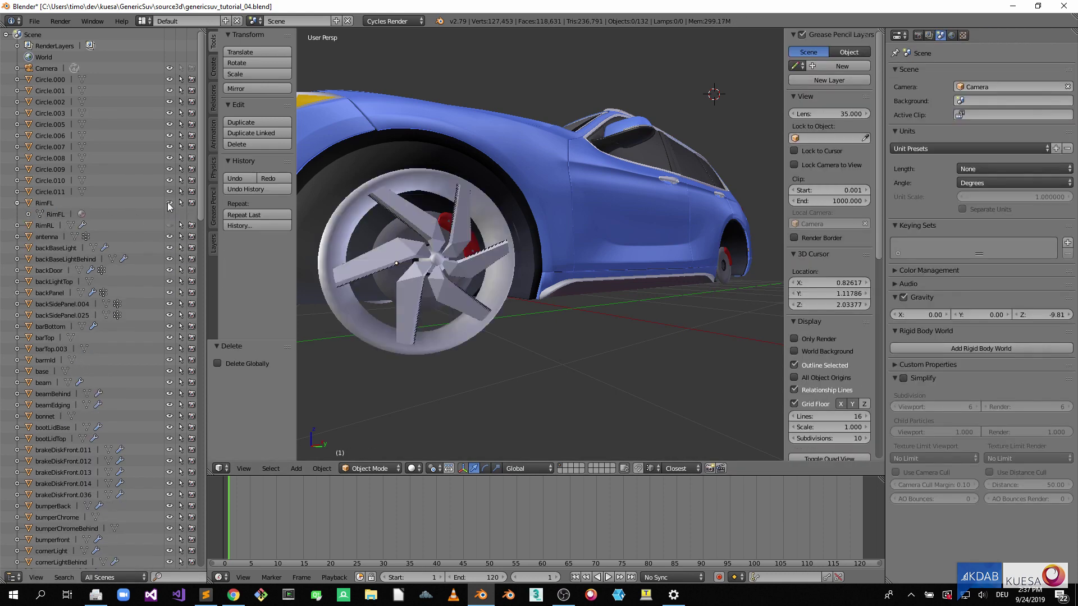
Step: Rename the front right rim RimFR, hide it, and delete the separate spoke object Circle.003 from the same wheel
{"action": "middle_click_drag", "start_coordinate": [460, 270], "coordinate": [512, 324]}
{"action": "right_click", "coordinate": [512, 324]}
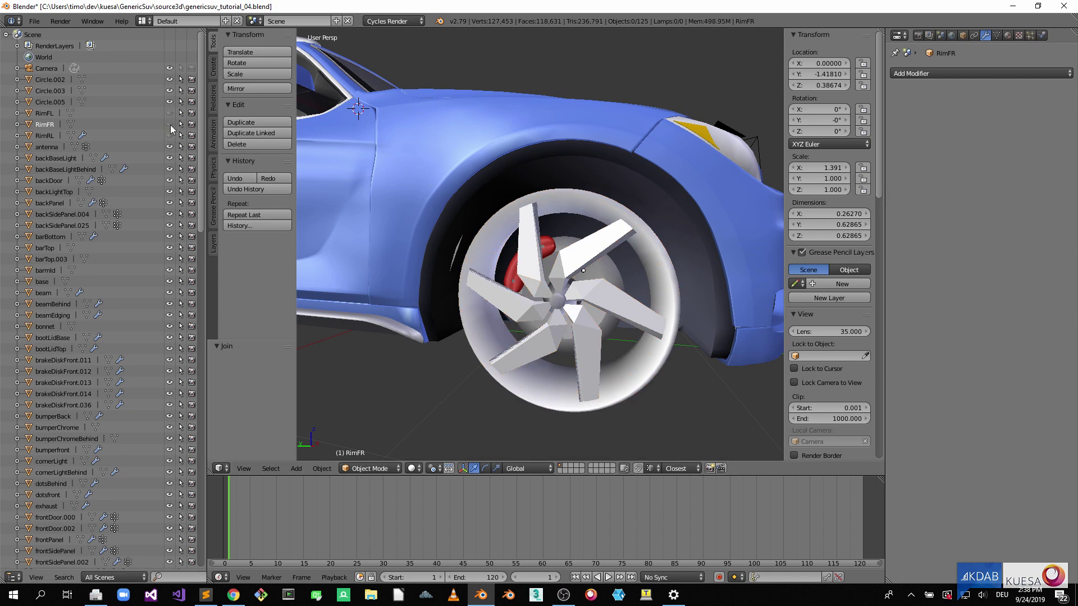
{"action": "key", "text": "Delete"}
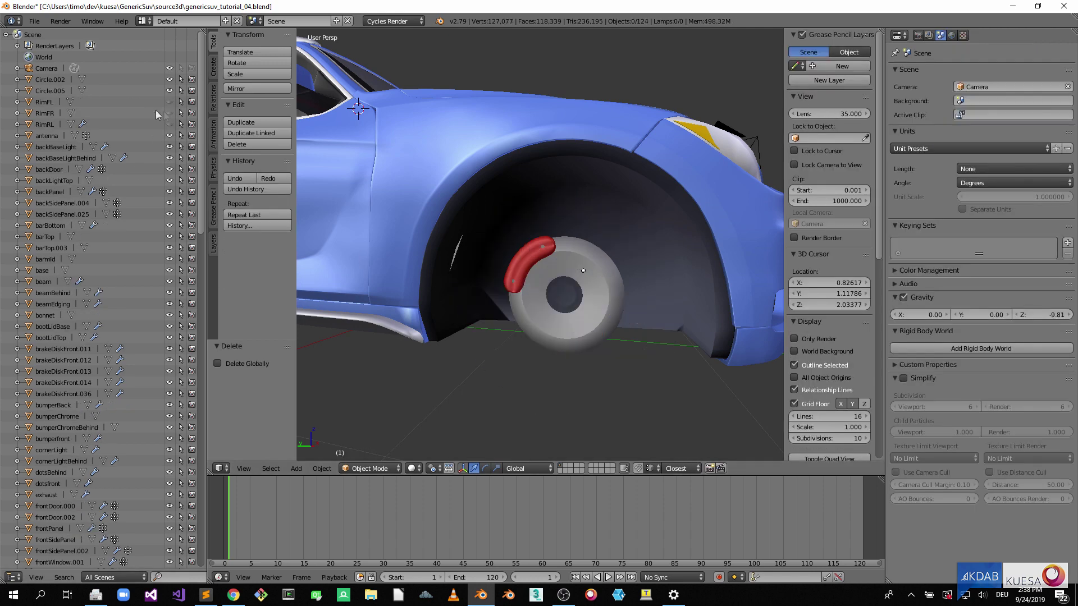
Step: Toggle the visibility of RimFL, RimFR and RimRL and examine the wheels from several sides of the car
{"action": "middle_click_drag", "start_coordinate": [449, 270], "coordinate": [590, 269]}
{"action": "scroll", "coordinate": [539, 252], "scroll_direction": "down", "scroll_amount": 5}
{"action": "left_click_drag", "start_coordinate": [168, 124], "coordinate": [169, 103]}
{"action": "middle_click_drag", "start_coordinate": [404, 281], "coordinate": [578, 295]}
{"action": "scroll", "coordinate": [577, 295], "scroll_direction": "up", "scroll_amount": 3}
{"action": "left_click_drag", "start_coordinate": [169, 124], "coordinate": [169, 101]}
{"action": "middle_click_drag", "start_coordinate": [393, 270], "coordinate": [589, 269]}
{"action": "left_click", "coordinate": [49, 89]}
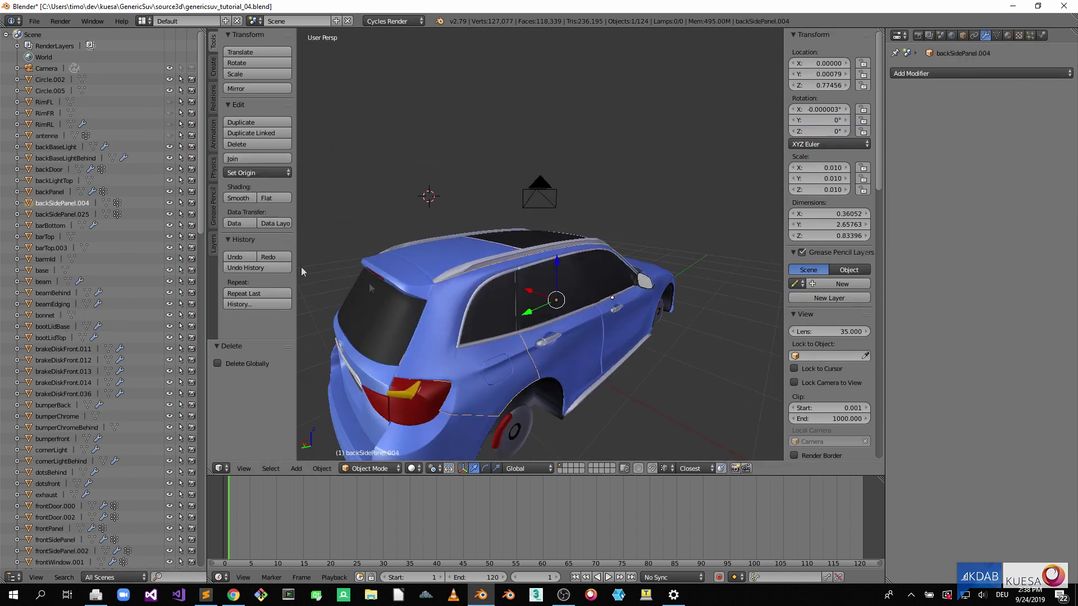
Step: Rename the two rear side panels backSidePanelL and backSidePanelR, and hide them
{"action": "left_click", "coordinate": [54, 204]}
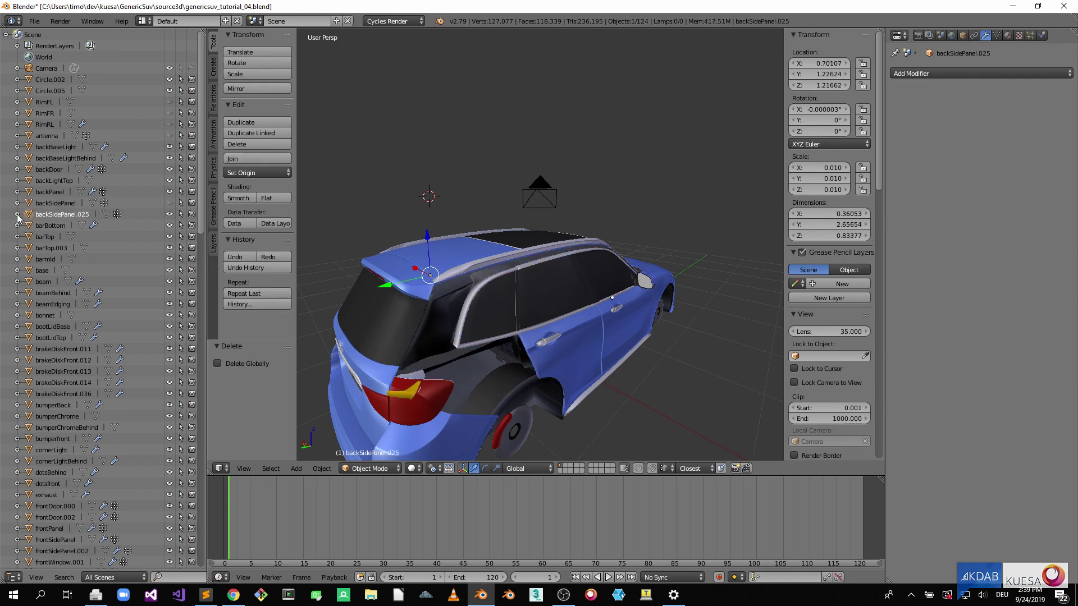
{"action": "double_click", "coordinate": [69, 213]}
{"action": "key", "text": "Return"}
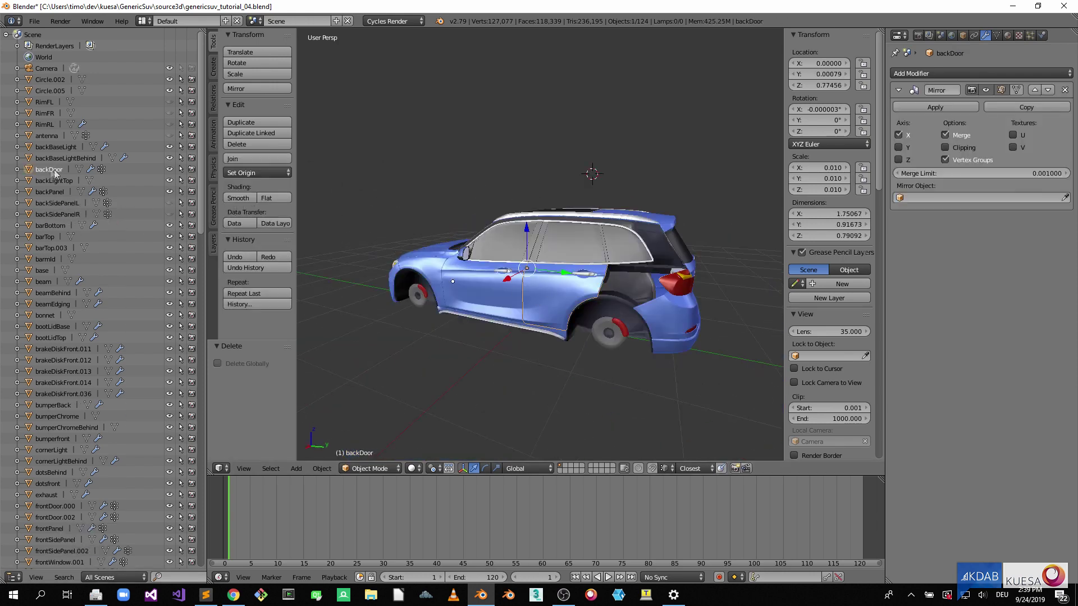
Step: Rename the doors backDoors, frontDoorL and frontDoorR and the interior front doors frontDoorLInner and frontDoorRInner, hiding each one
{"action": "double_click", "coordinate": [73, 169]}
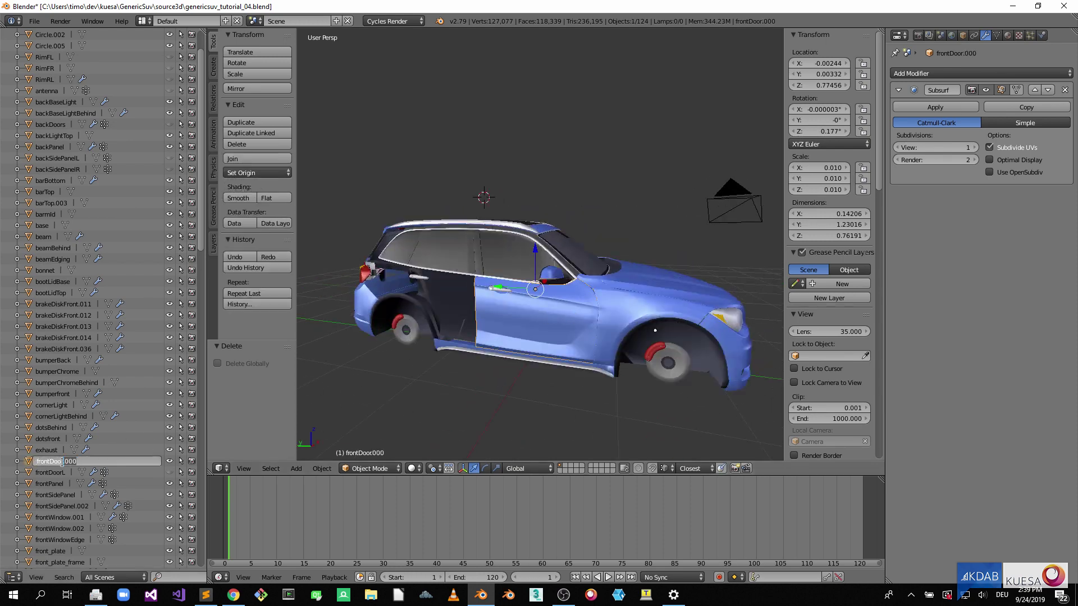
{"action": "key", "text": "Return"}
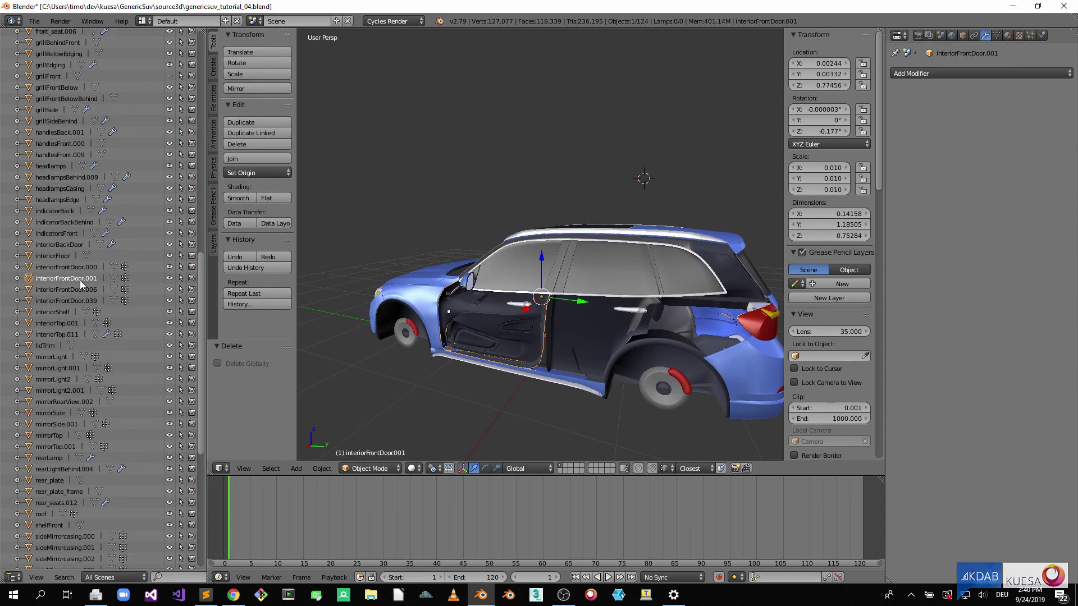
{"action": "scroll", "coordinate": [197, 284], "scroll_direction": "up", "scroll_amount": 5}
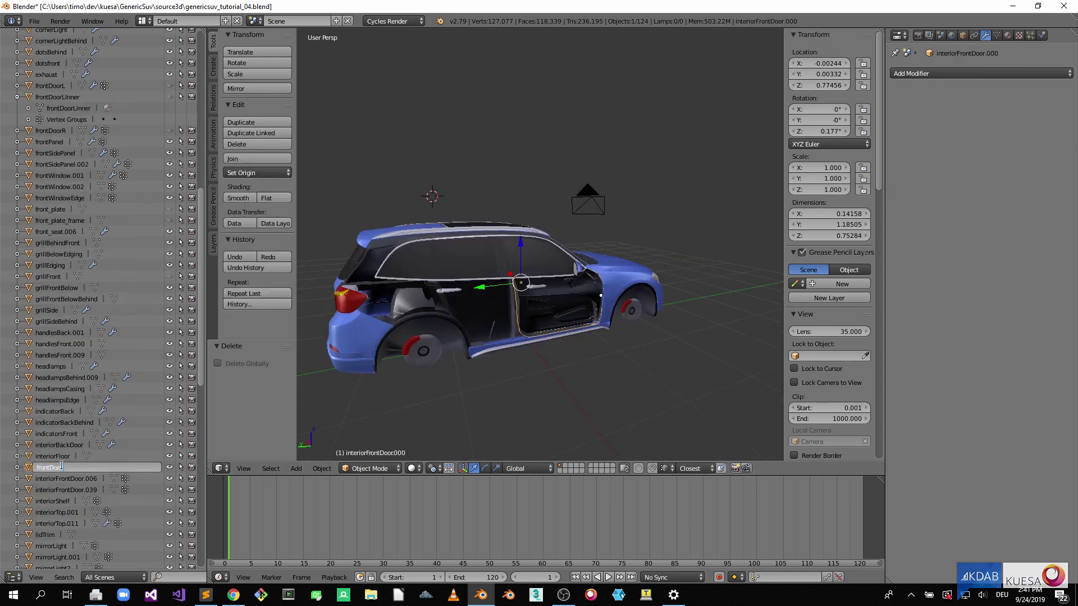
{"action": "left_click", "coordinate": [58, 142]}
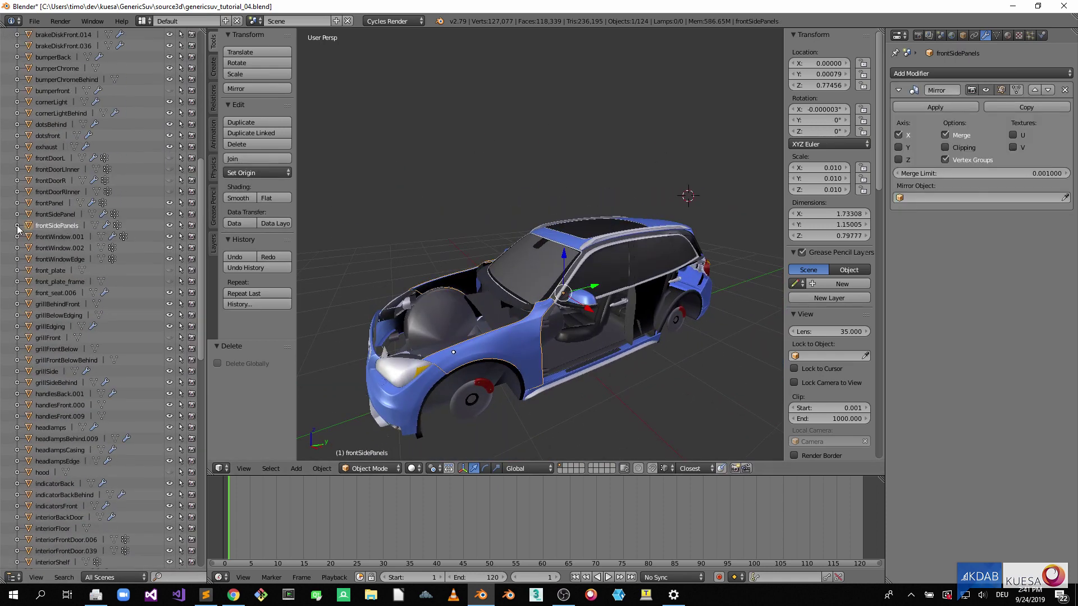
Step: Rename further body and interior parts, including logoRear, interiorTop2, rearLightBehind and rear_seats, and hide the finished parts
{"action": "left_click", "coordinate": [57, 214]}
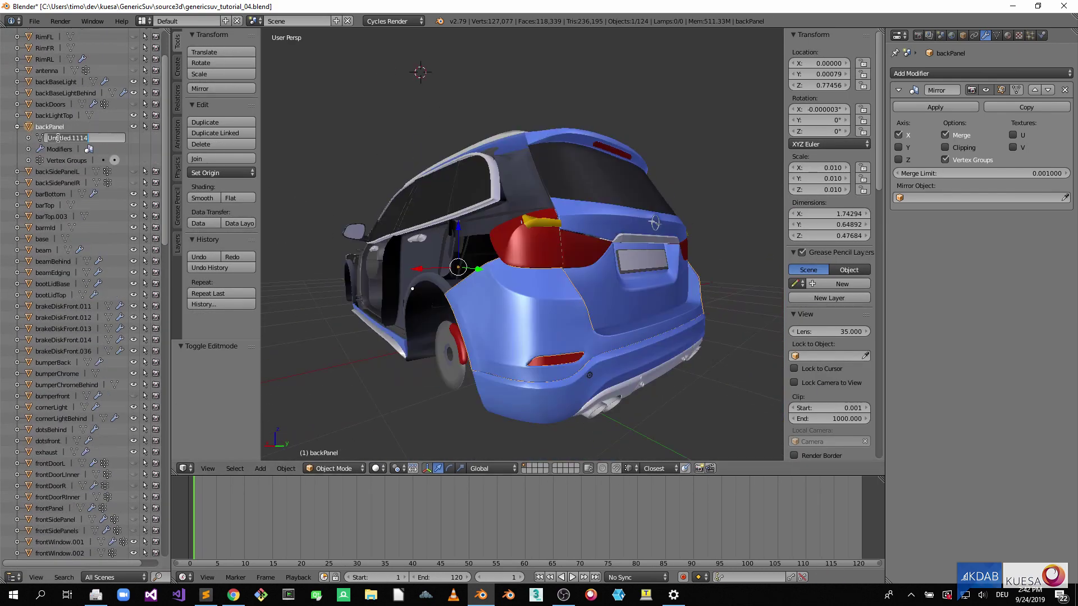
{"action": "left_click", "coordinate": [133, 330]}
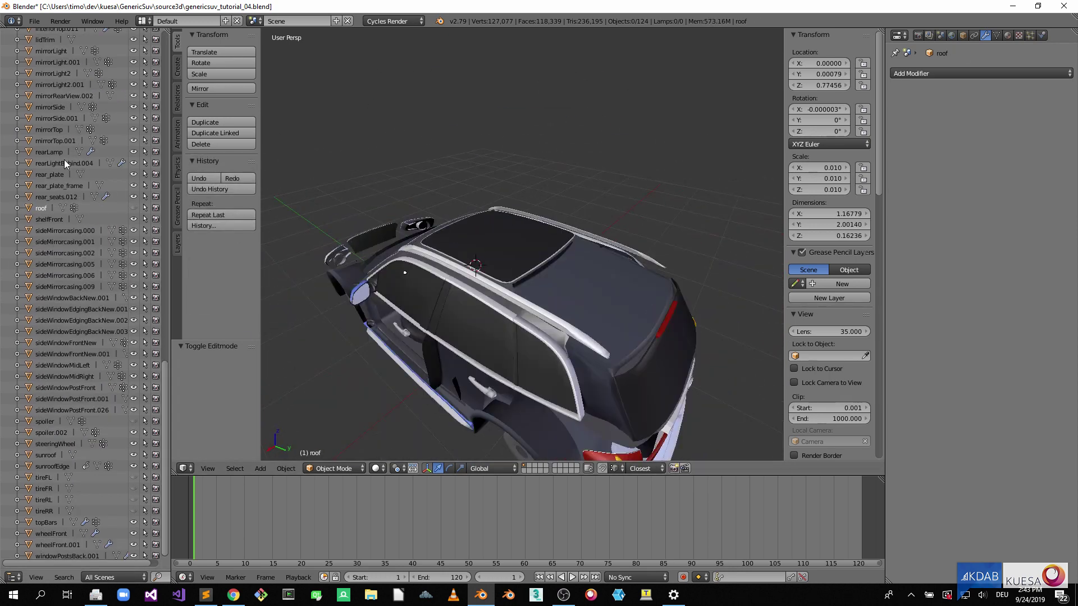
{"action": "left_click", "coordinate": [79, 140]}
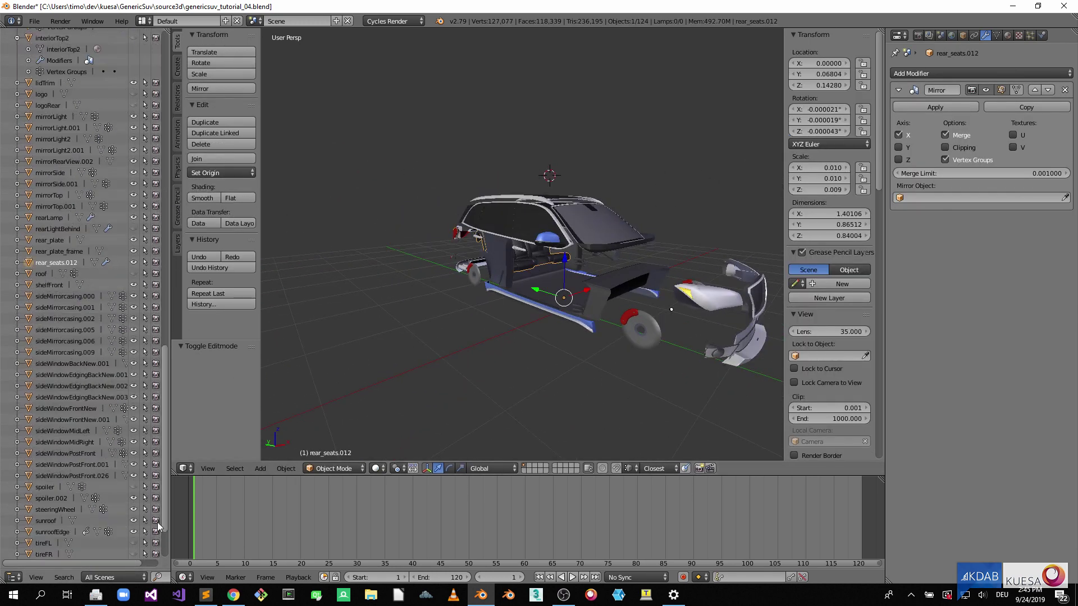
{"action": "left_click", "coordinate": [50, 262]}
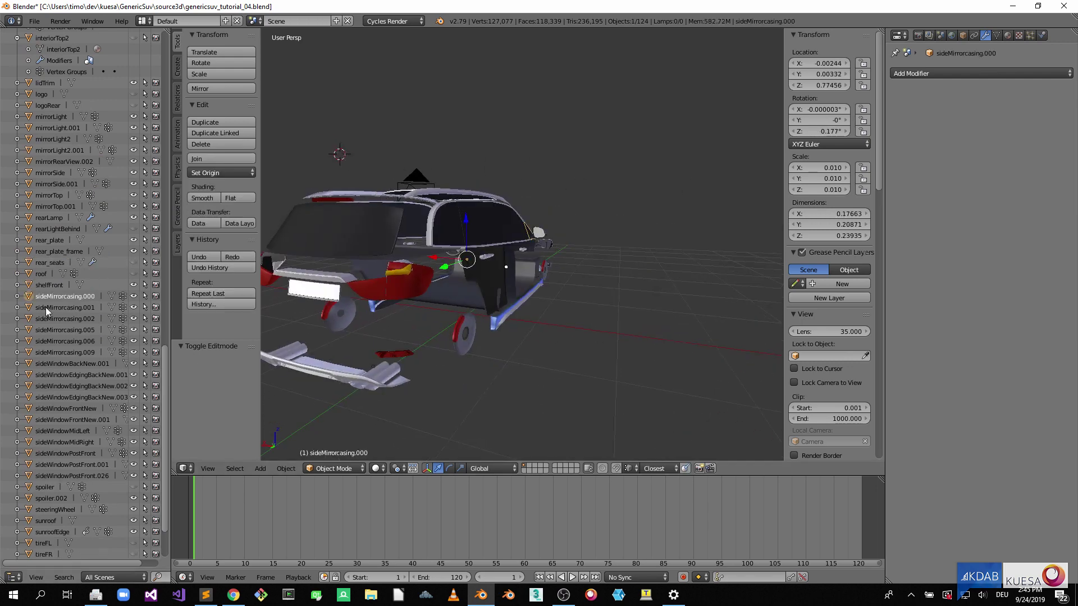
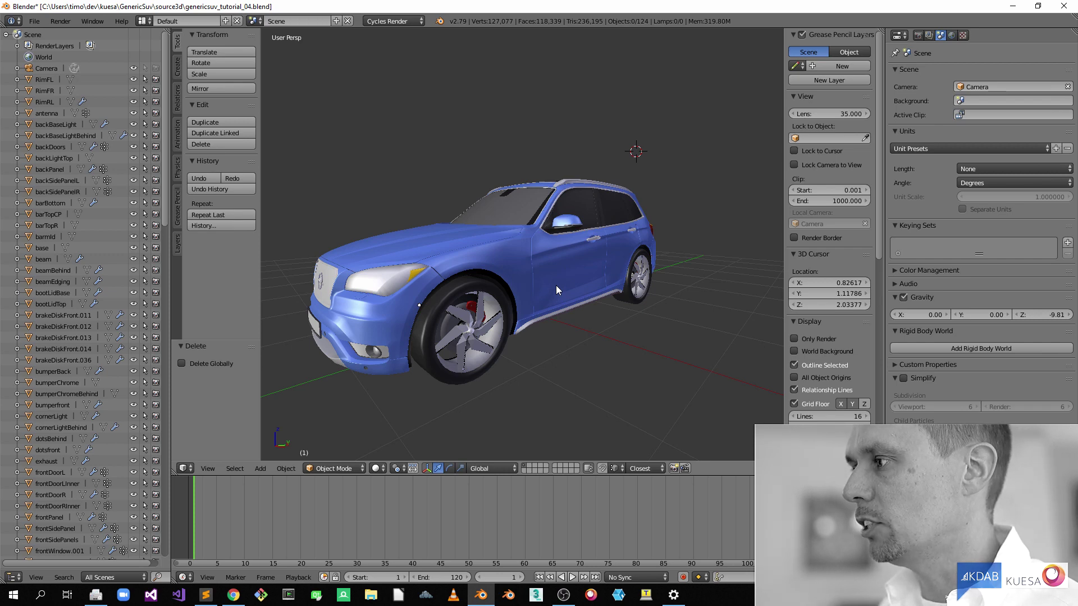
Step: Add a plain axes empty to the scene as a pivot for the front left door
{"action": "middle_click_drag", "start_coordinate": [588, 271], "coordinate": [560, 268]}
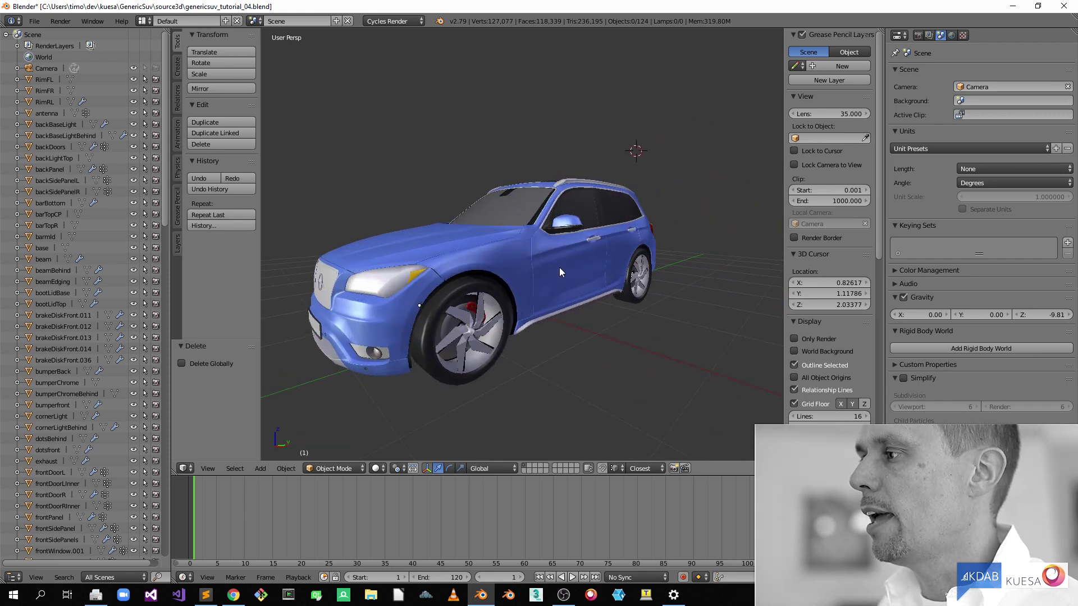
{"action": "middle_click_drag", "start_coordinate": [560, 266], "coordinate": [573, 268]}
{"action": "key", "text": "shift+a"}
{"action": "mouse_move", "coordinate": [540, 285]}
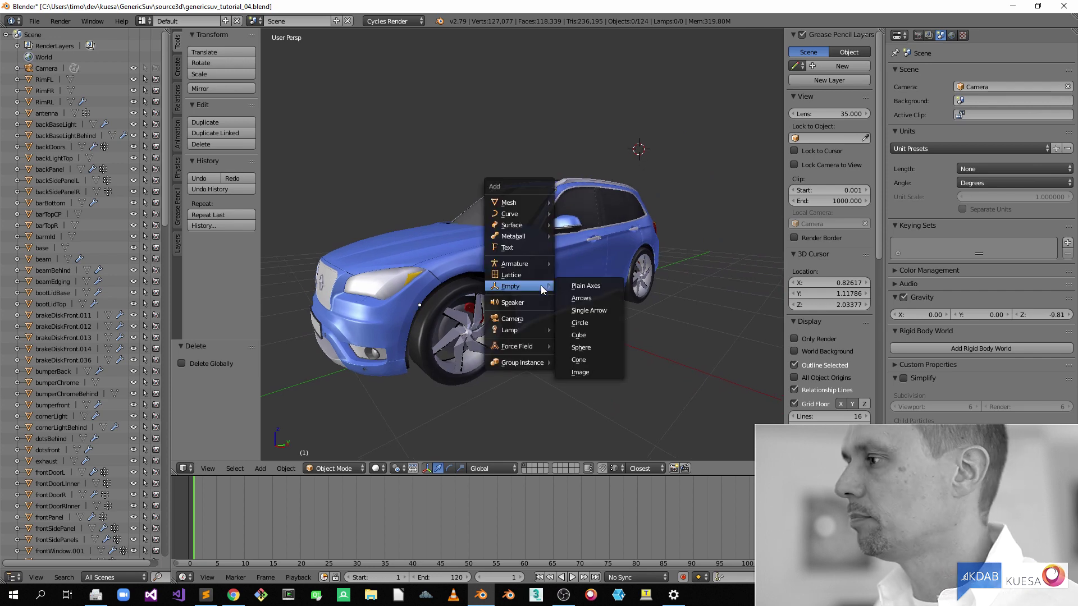
{"action": "left_click", "coordinate": [573, 285]}
Step: Move the empty to the front left door's hinge, at about X 0.886, Y -0.869, Z 0.639
{"action": "left_click_drag", "start_coordinate": [640, 109], "coordinate": [653, 219]}
{"action": "left_click_drag", "start_coordinate": [655, 258], "coordinate": [549, 299]}
{"action": "middle_click_drag", "start_coordinate": [552, 299], "coordinate": [500, 289]}
{"action": "left_click_drag", "start_coordinate": [519, 274], "coordinate": [516, 279]}
{"action": "middle_click_drag", "start_coordinate": [505, 286], "coordinate": [563, 305]}
{"action": "left_click_drag", "start_coordinate": [562, 304], "coordinate": [567, 303]}
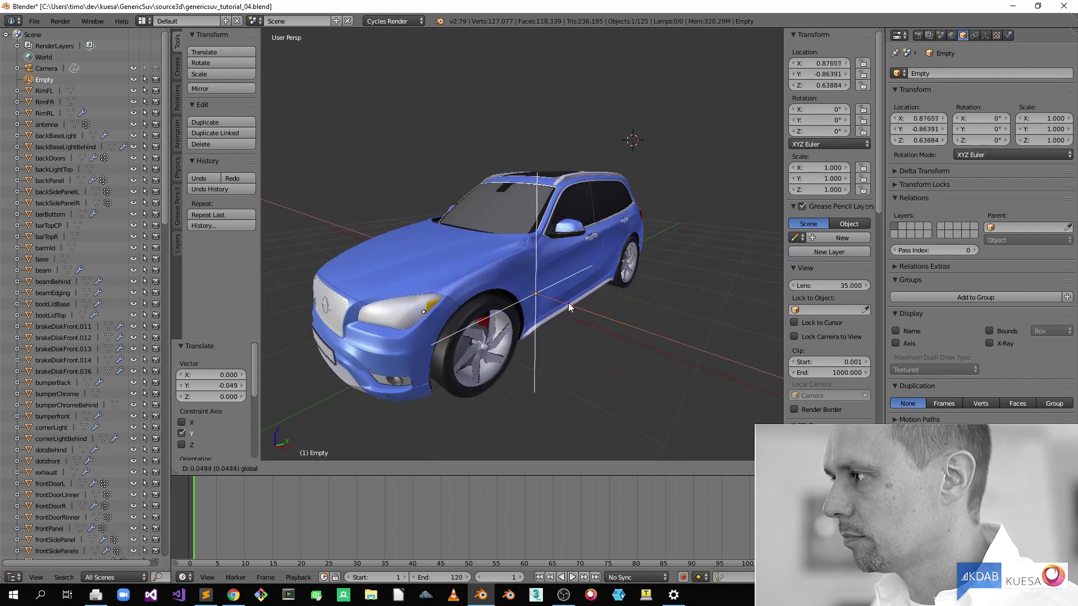
{"action": "left_click", "coordinate": [568, 303]}
{"action": "mouse_move", "coordinate": [568, 303]}
{"action": "middle_mouse_down"}
{"action": "mouse_move", "coordinate": [611, 296]}
{"action": "mouse_move", "coordinate": [554, 308]}
{"action": "middle_mouse_up"}
{"action": "left_click_drag", "start_coordinate": [554, 308], "coordinate": [550, 302]}
{"action": "middle_click_drag", "start_coordinate": [550, 303], "coordinate": [533, 296]}
{"action": "left_click_drag", "start_coordinate": [534, 286], "coordinate": [534, 290]}
{"action": "middle_click_drag", "start_coordinate": [537, 303], "coordinate": [475, 326]}
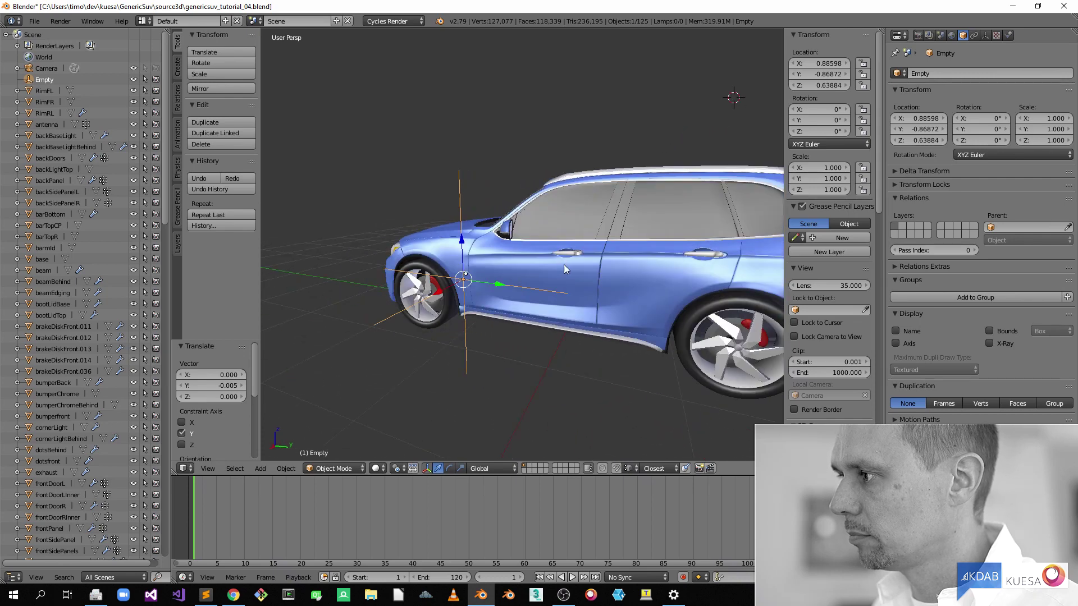
Step: Hide the front left door's outer panel, handle, window, window trim and inner panel
{"action": "left_click", "coordinate": [564, 268]}
{"action": "key", "text": "h"}
{"action": "left_click", "coordinate": [572, 255]}
{"action": "key", "text": "h"}
{"action": "right_click", "coordinate": [555, 223]}
{"action": "key", "text": "h"}
{"action": "right_click", "coordinate": [595, 225]}
{"action": "key", "text": "h"}
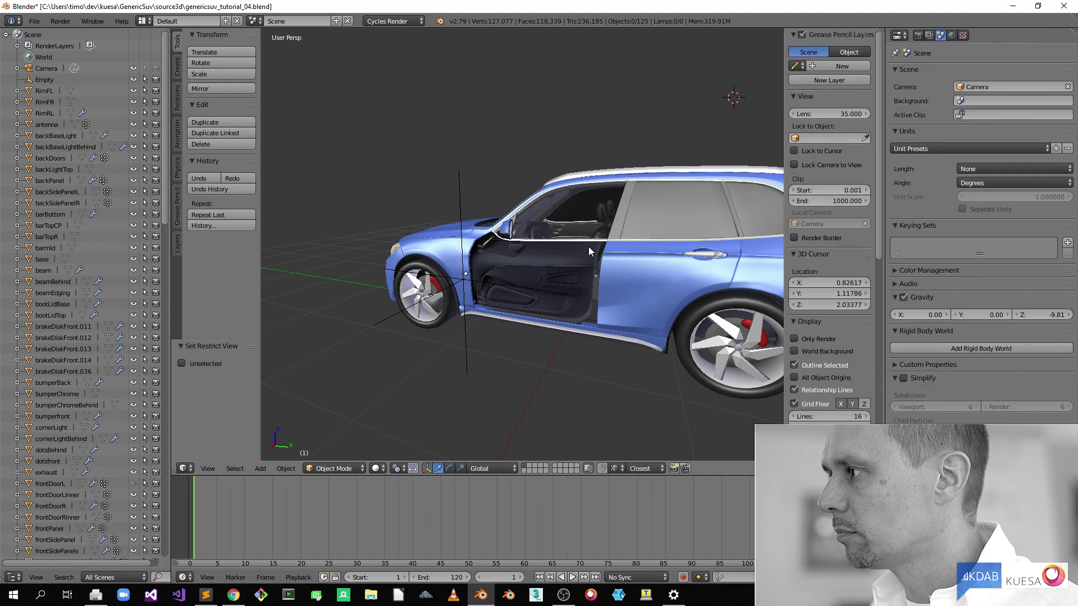
{"action": "left_click", "coordinate": [587, 240]}
{"action": "key", "text": "h"}
Step: Hide the left side mirror parts one by one, including sideMirrorcasing.005
{"action": "middle_click_drag", "start_coordinate": [554, 271], "coordinate": [510, 253]}
{"action": "scroll", "coordinate": [511, 253], "scroll_direction": "up", "scroll_amount": 2}
{"action": "right_click", "coordinate": [462, 232]}
{"action": "key", "text": "h"}
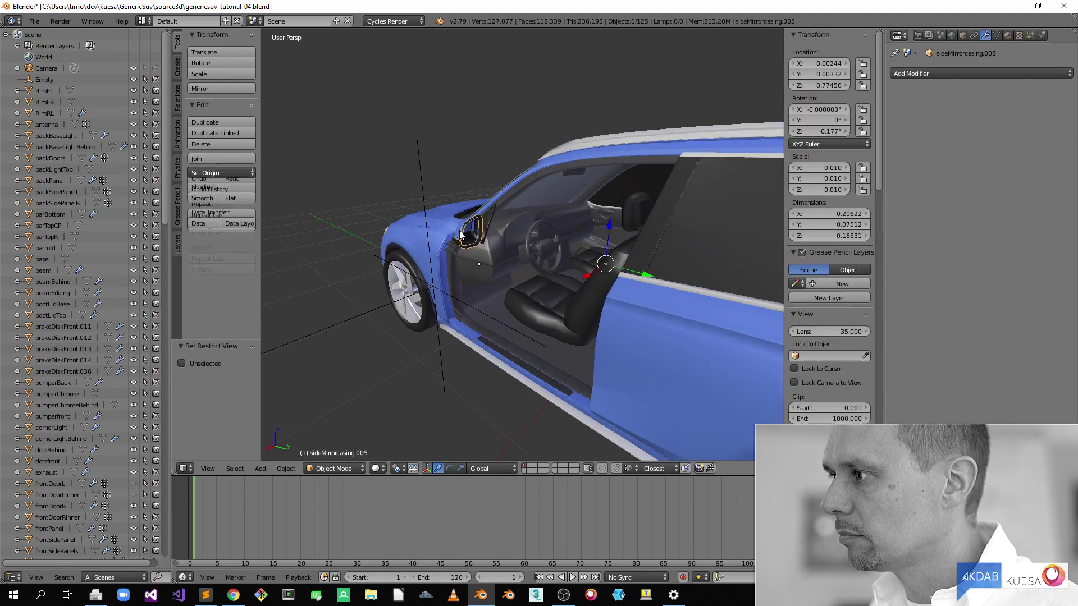
{"action": "right_click", "coordinate": [459, 238]}
{"action": "key", "text": "h"}
{"action": "right_click", "coordinate": [459, 240]}
{"action": "key", "text": "h"}
{"action": "right_click", "coordinate": [459, 245]}
{"action": "left_click", "coordinate": [474, 238]}
{"action": "key", "text": "h"}
{"action": "middle_click_drag", "start_coordinate": [503, 258], "coordinate": [606, 261]}
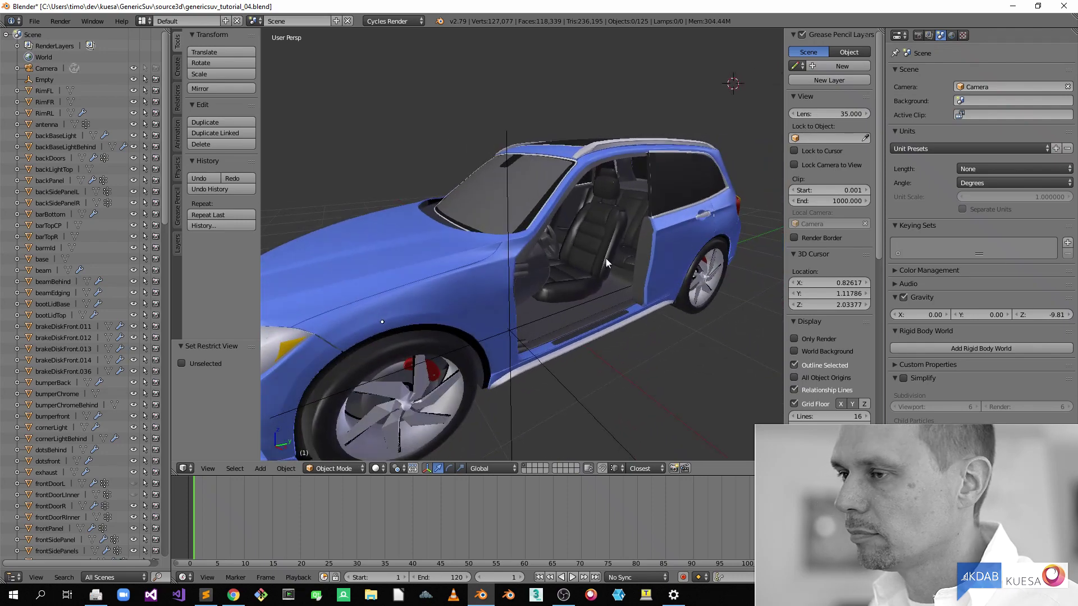
Step: Select all visible objects and unhide the front left door, its inner panel, window, handle and mirror parts
{"action": "scroll", "coordinate": [545, 345], "scroll_direction": "down", "scroll_amount": 5}
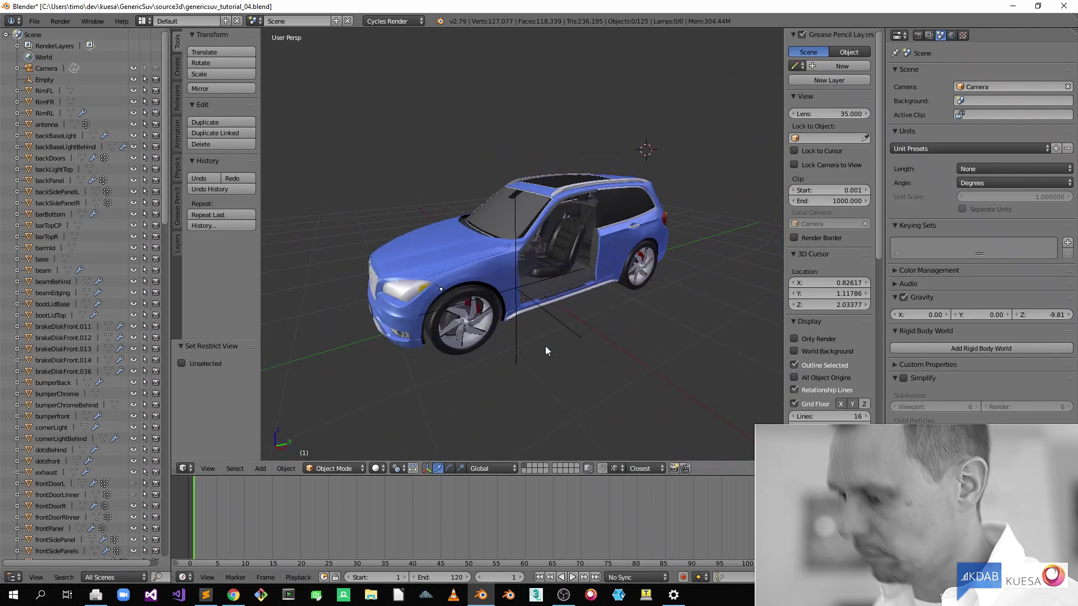
{"action": "key", "text": "a"}
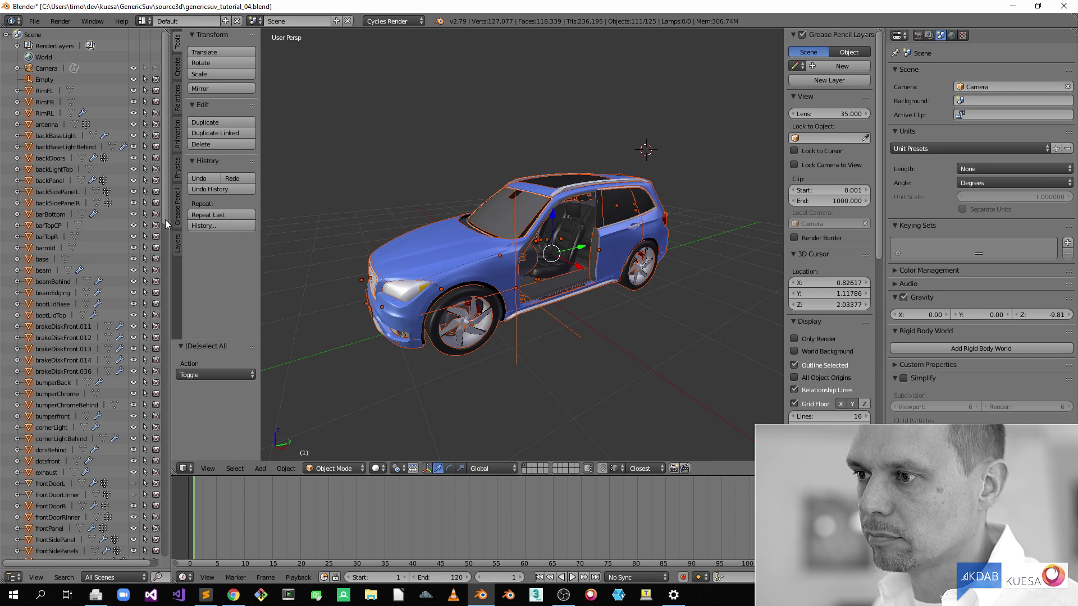
{"action": "scroll", "coordinate": [165, 225], "scroll_direction": "down", "scroll_amount": 8}
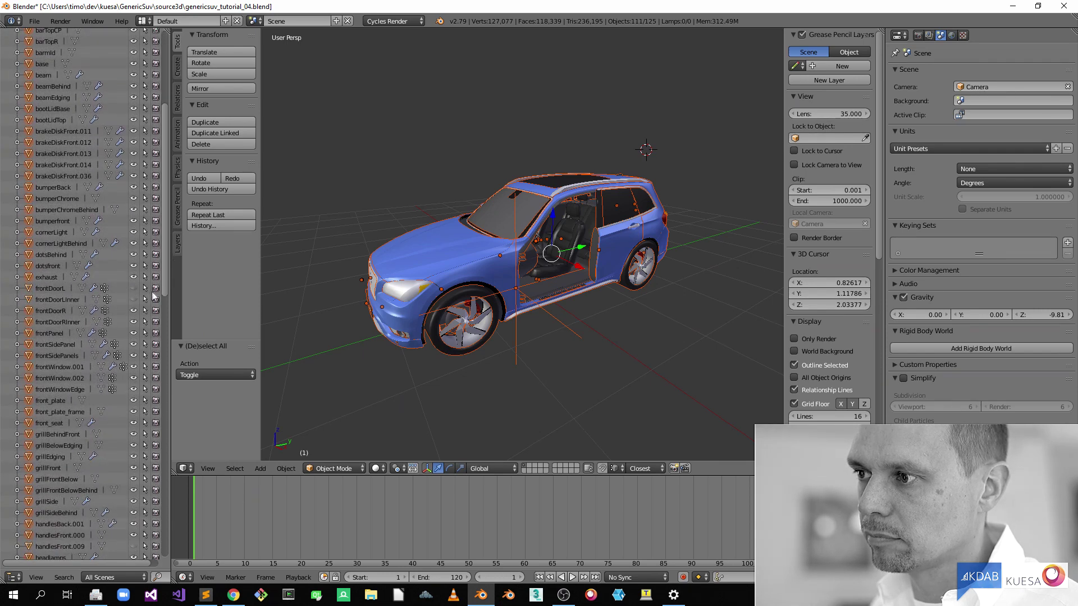
{"action": "left_click", "coordinate": [134, 299]}
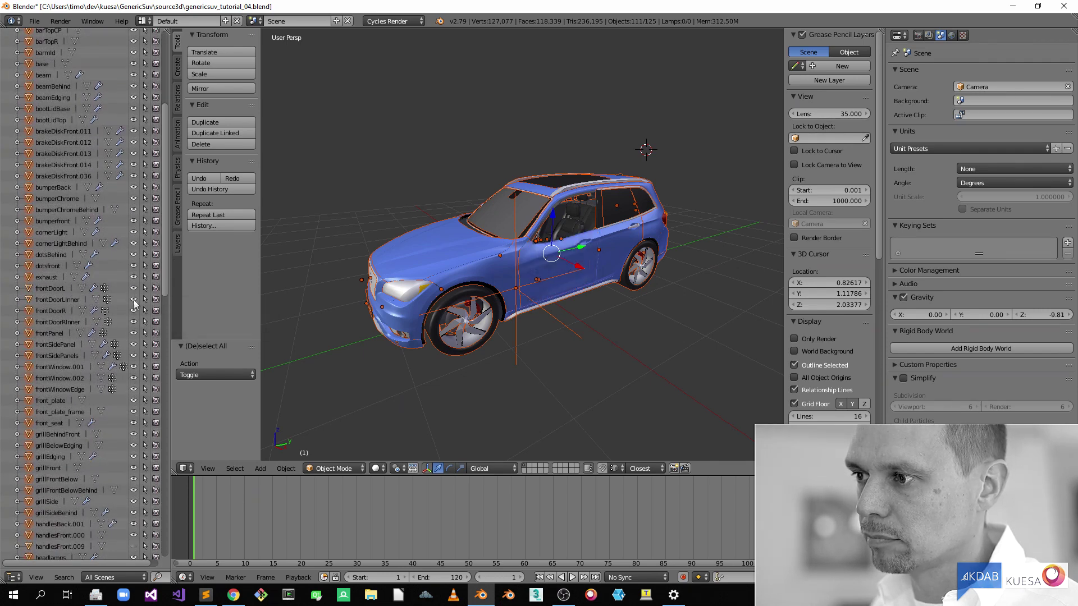
{"action": "scroll", "coordinate": [164, 291], "scroll_direction": "down", "scroll_amount": 9}
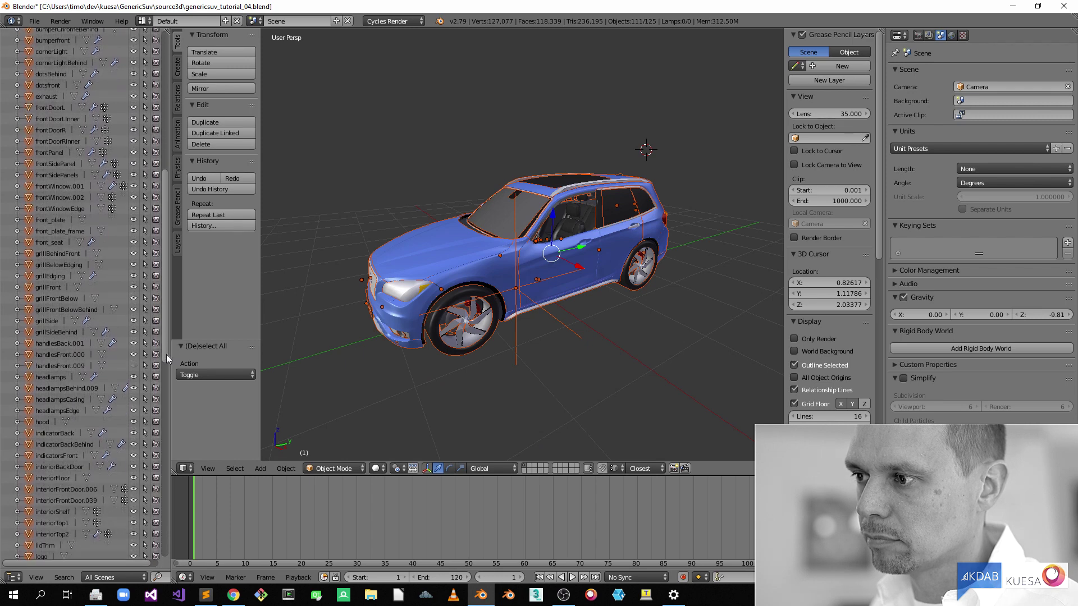
{"action": "scroll", "coordinate": [160, 343], "scroll_direction": "down", "scroll_amount": 3}
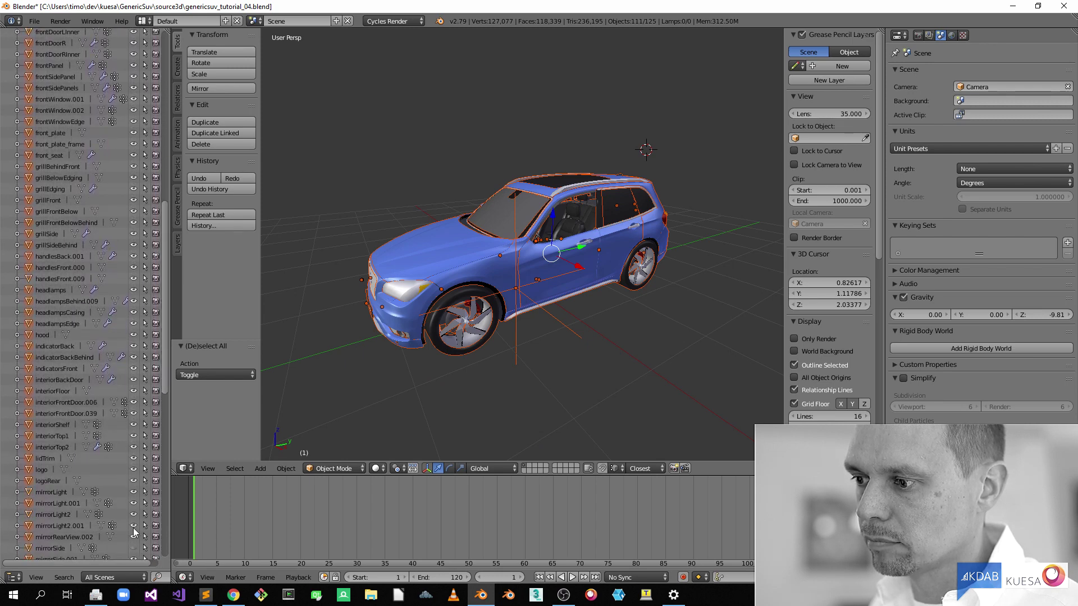
{"action": "scroll", "coordinate": [167, 385], "scroll_direction": "down", "scroll_amount": 10}
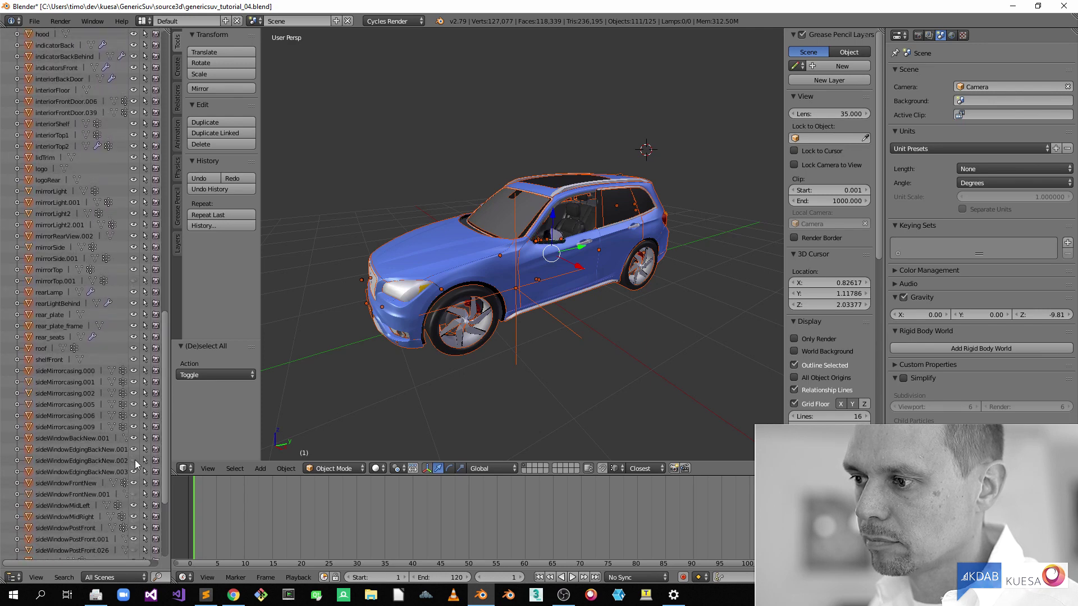
{"action": "scroll", "coordinate": [152, 502], "scroll_direction": "down", "scroll_amount": 4}
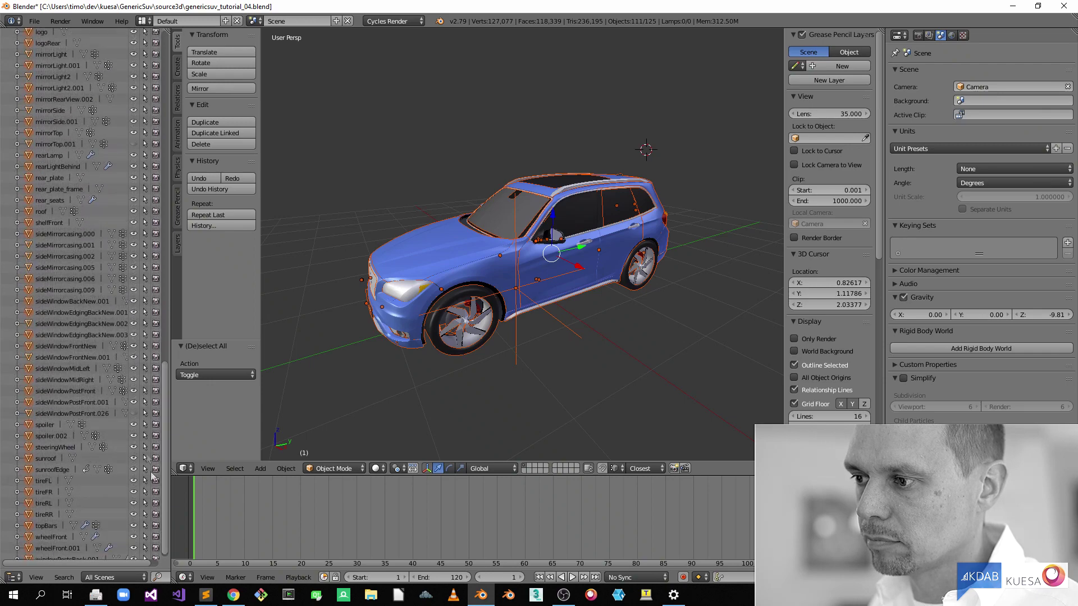
{"action": "left_click_drag", "start_coordinate": [165, 440], "coordinate": [168, 105]}
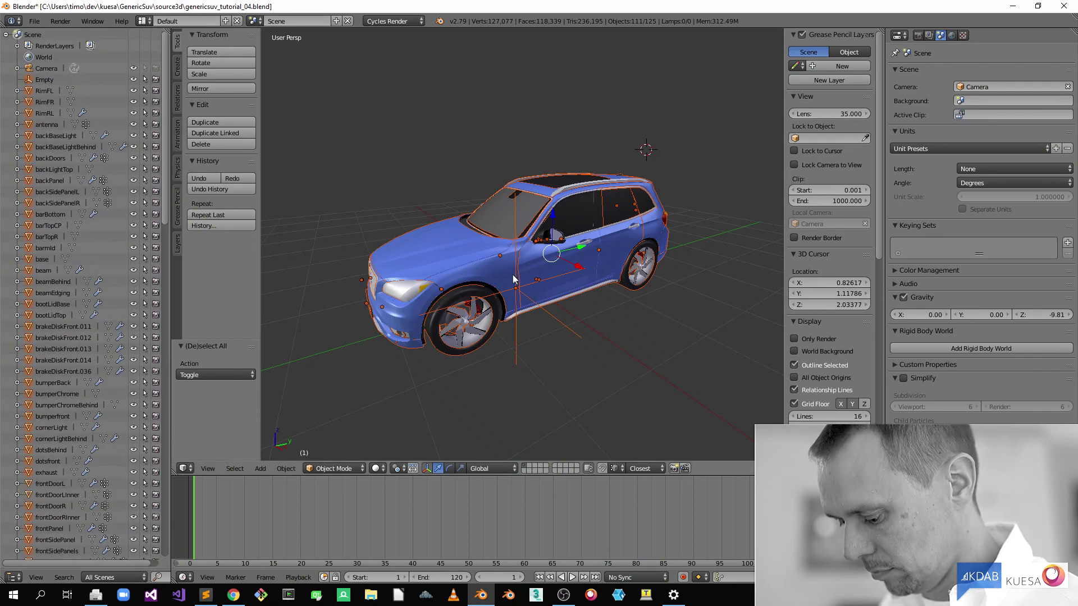
Step: Hide the selected rest of the car and show the Empty again beside the isolated front left door
{"action": "key", "text": "h"}
{"action": "middle_click_drag", "start_coordinate": [607, 323], "coordinate": [505, 319]}
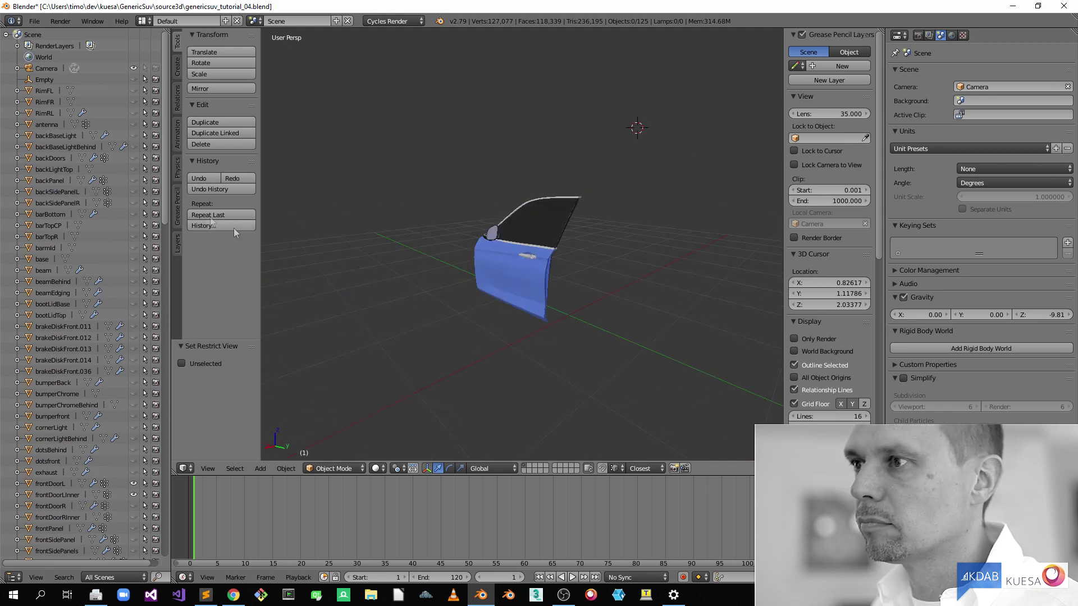
{"action": "left_click", "coordinate": [41, 80]}
{"action": "left_click", "coordinate": [132, 79]}
{"action": "middle_click_drag", "start_coordinate": [481, 307], "coordinate": [518, 324]}
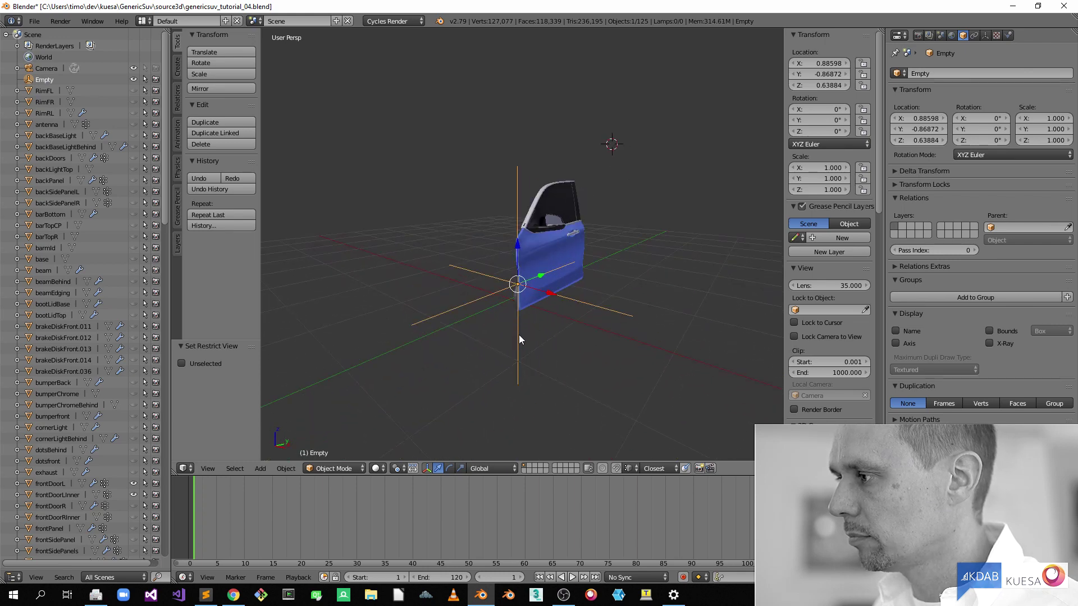
{"action": "middle_click_drag", "start_coordinate": [519, 335], "coordinate": [571, 358]}
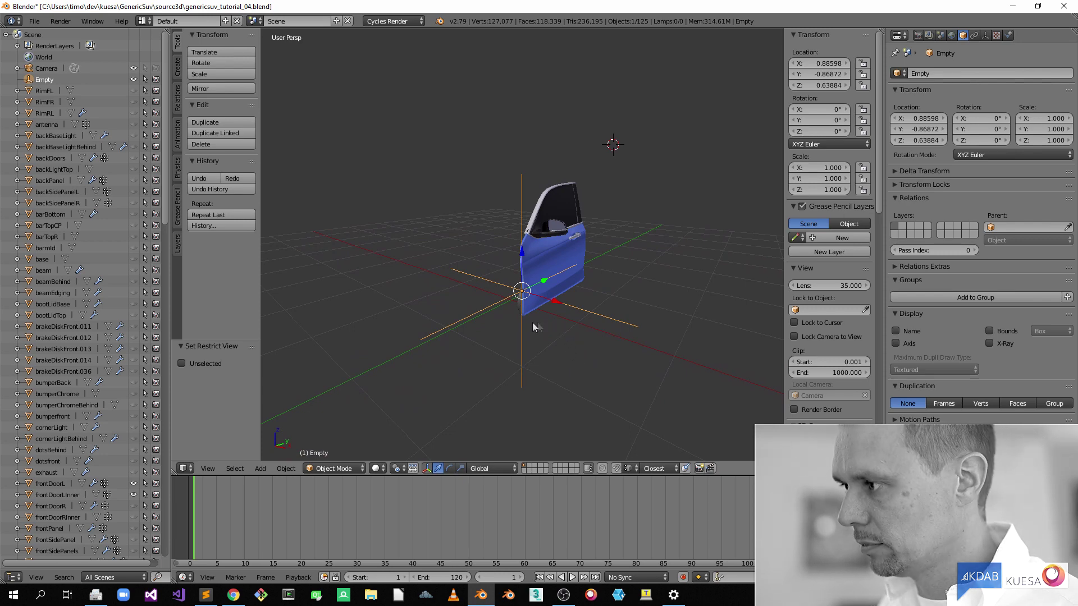
Step: Duplicate the empty along the X axis by about -1.856 to the opposite side of the car
{"action": "key", "text": "shift+d"}
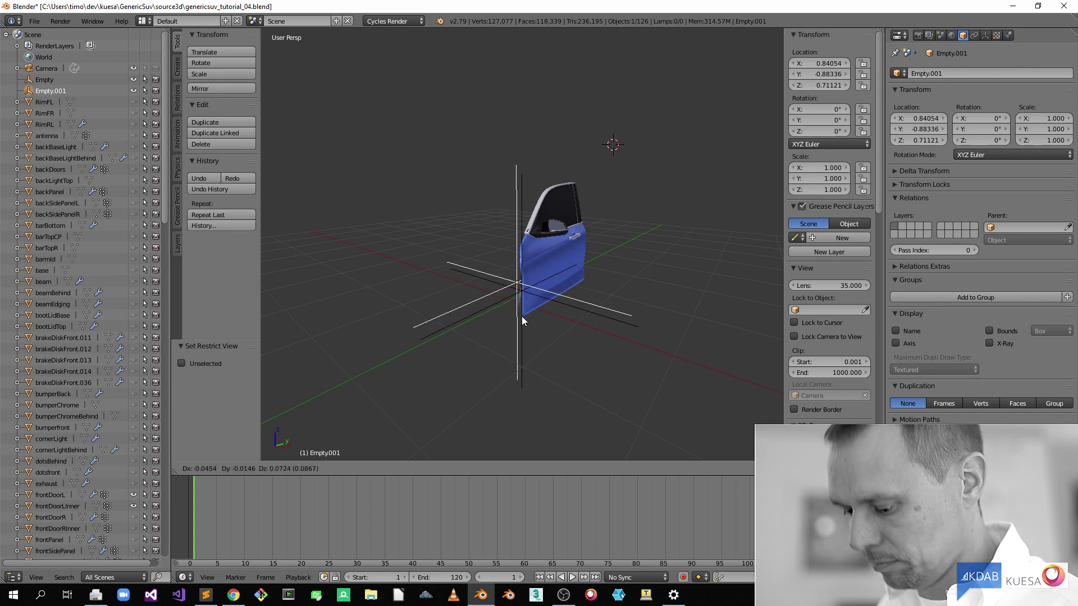
{"action": "key", "text": "x"}
{"action": "left_click", "coordinate": [418, 310]}
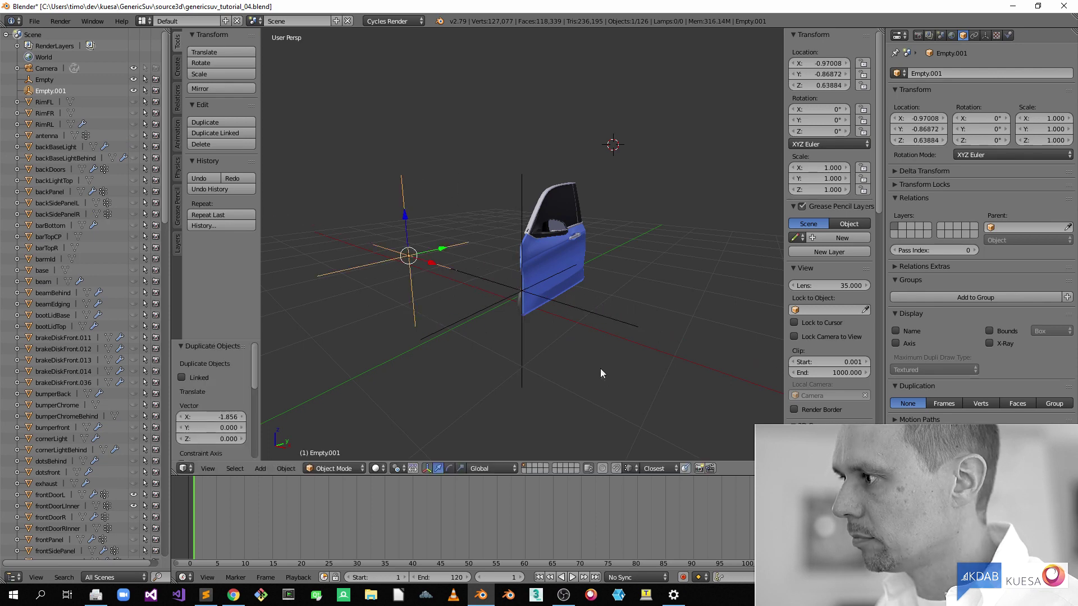
Step: Mirror the original empty's X position on Empty.001 by setting its X location to -0.88598
{"action": "right_click", "coordinate": [596, 314]}
{"action": "left_click", "coordinate": [819, 65]}
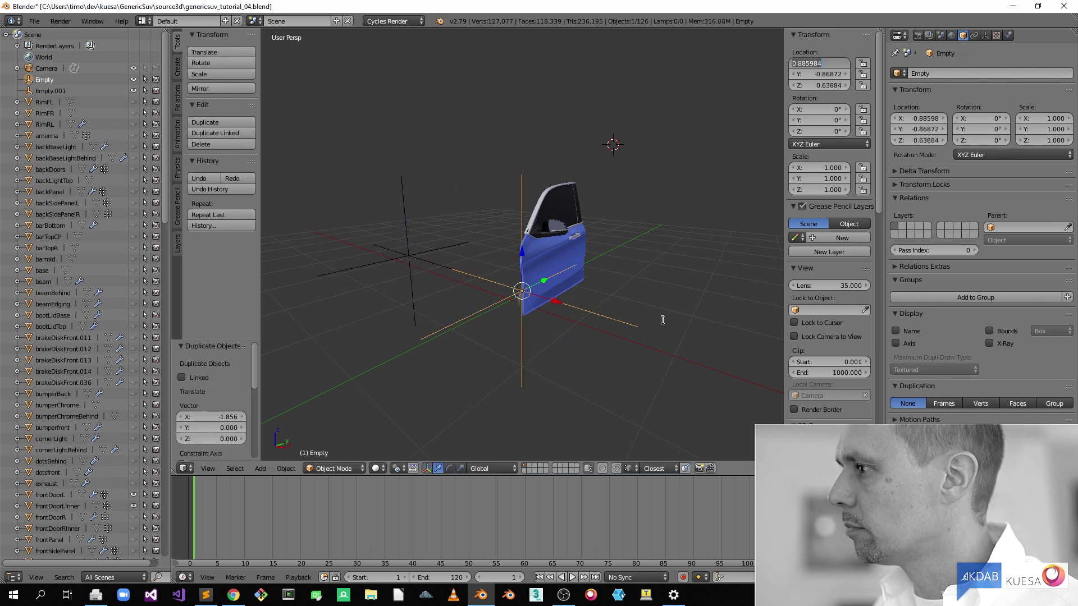
{"action": "right_click", "coordinate": [412, 281]}
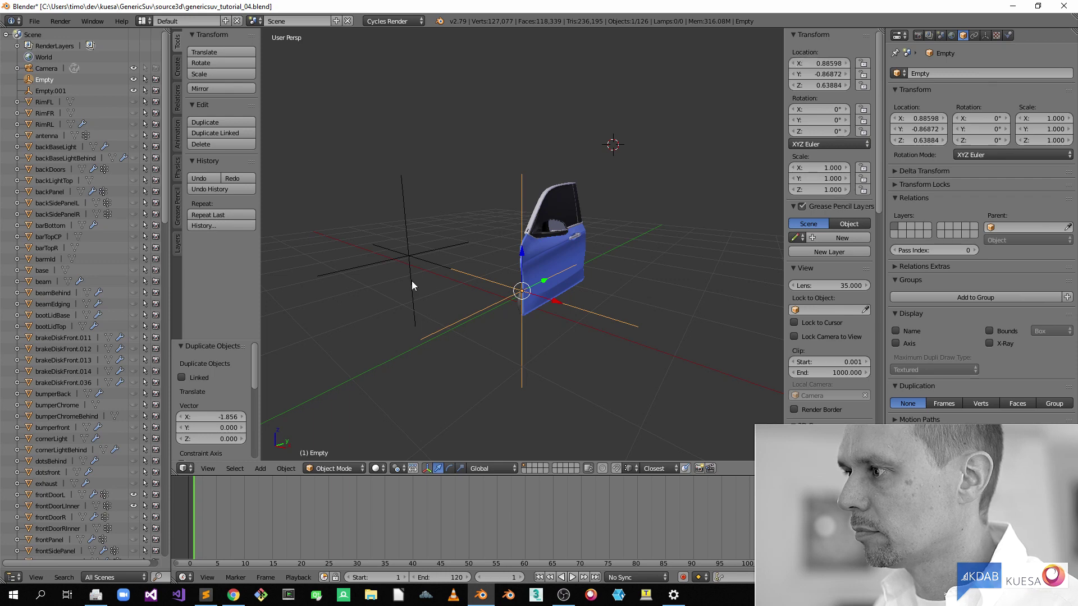
{"action": "right_click", "coordinate": [412, 281]}
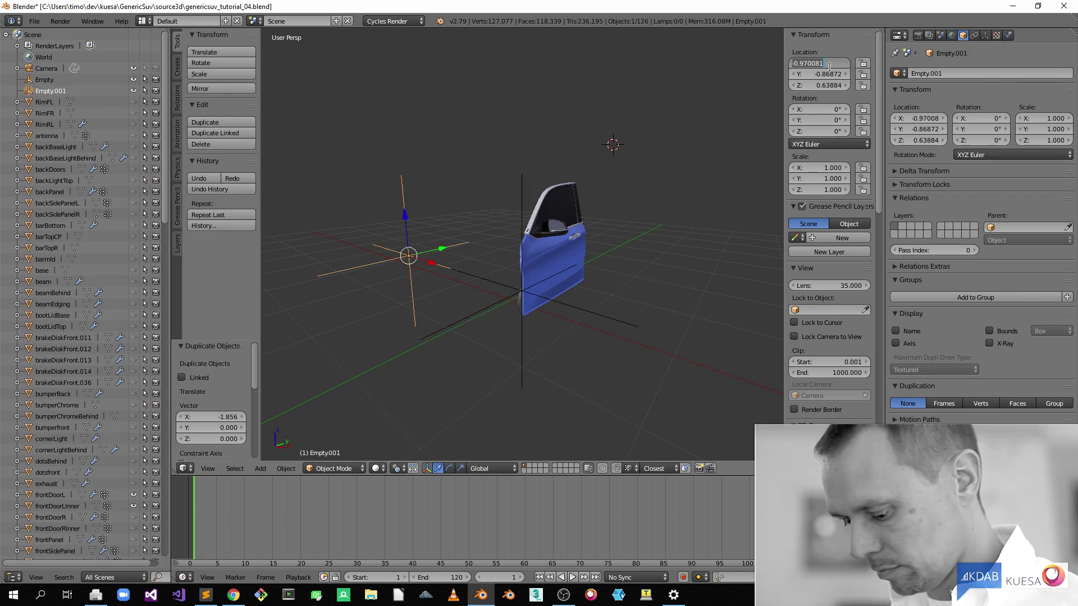
{"action": "key", "text": "Return"}
{"action": "middle_click_drag", "start_coordinate": [492, 253], "coordinate": [571, 304]}
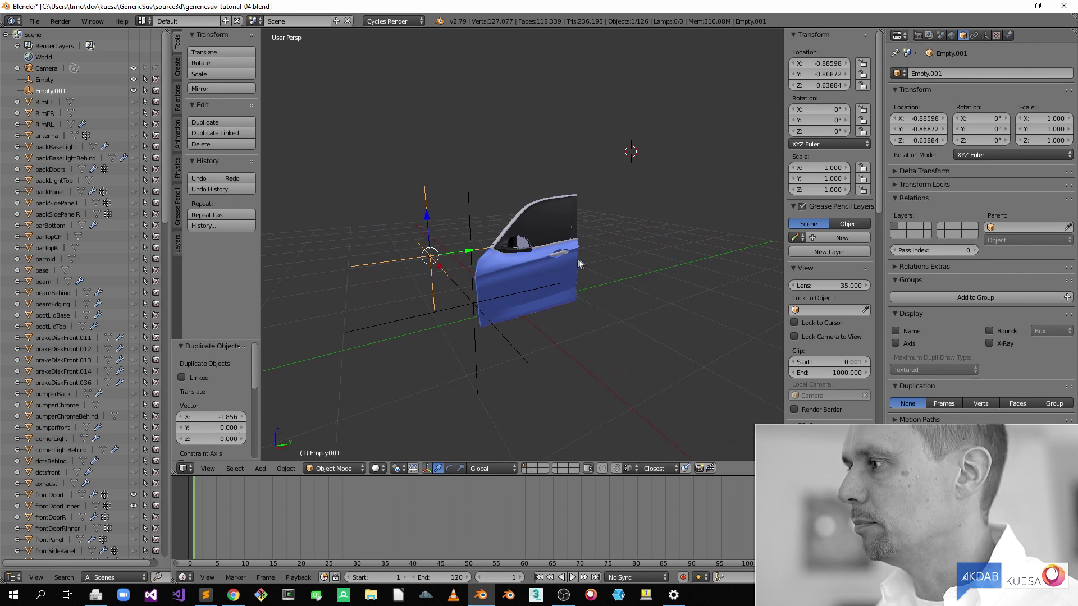
{"action": "key", "text": "a"}
{"action": "key", "text": "b"}
{"action": "left_click_drag", "start_coordinate": [627, 348], "coordinate": [490, 178]}
{"action": "right_click", "coordinate": [477, 327], "text": "shift"}
{"action": "right_click", "coordinate": [429, 284], "text": "shift"}
{"action": "key", "text": "a"}
Step: Select all front left door parts with Empty as the active object and parent them to it as Object
{"action": "mouse_move", "coordinate": [560, 334]}
{"action": "middle_mouse_down"}
{"action": "mouse_move", "coordinate": [551, 315]}
{"action": "mouse_move", "coordinate": [568, 325]}
{"action": "middle_mouse_up"}
{"action": "key", "text": "b"}
{"action": "left_click_drag", "start_coordinate": [675, 402], "coordinate": [526, 191]}
{"action": "right_click", "coordinate": [493, 337], "text": "shift"}
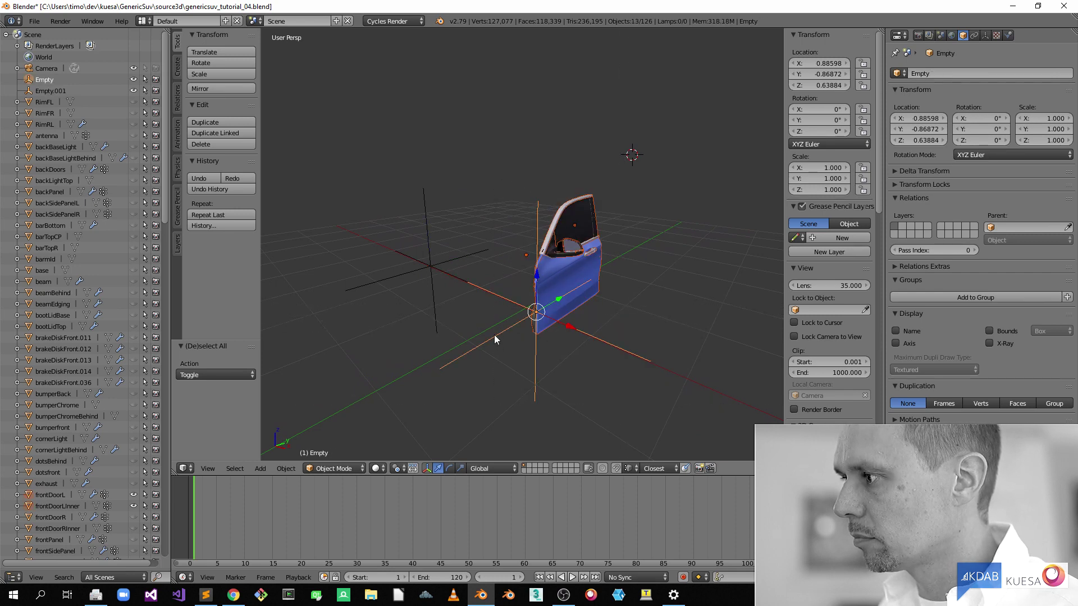
{"action": "right_click", "coordinate": [606, 342], "text": "shift"}
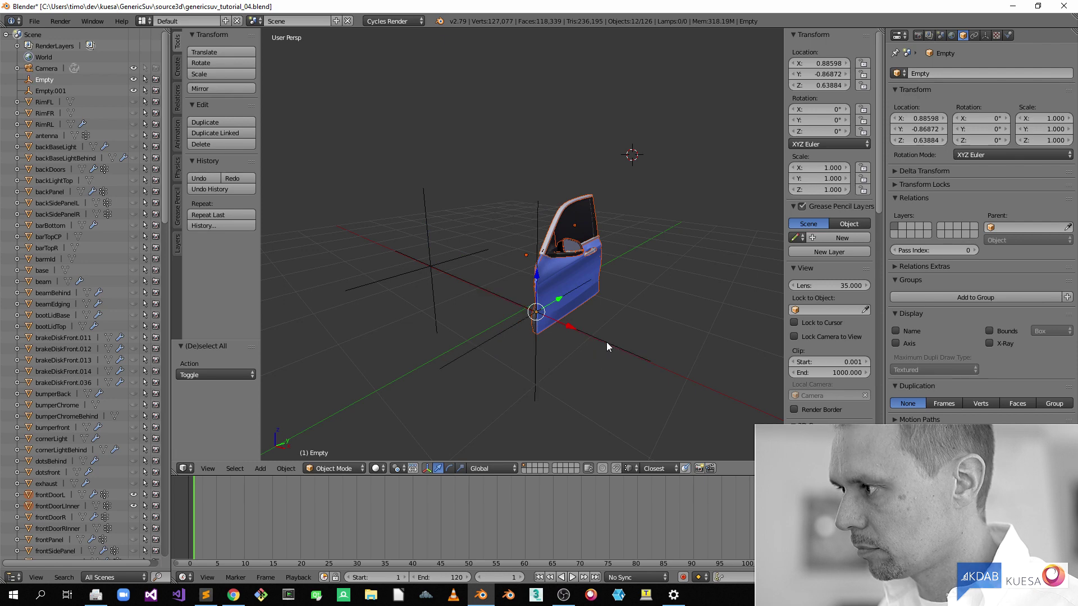
{"action": "right_click", "coordinate": [606, 342], "text": "shift"}
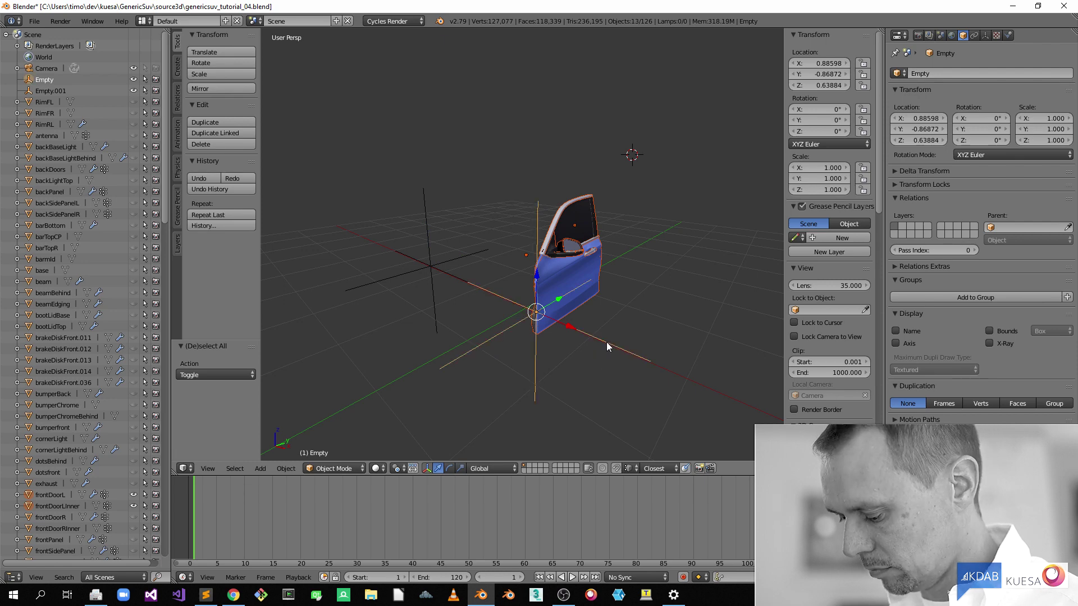
{"action": "key", "text": "ctrl+p"}
{"action": "left_click", "coordinate": [606, 342]}
{"action": "mouse_move", "coordinate": [580, 317]}
{"action": "middle_mouse_down"}
{"action": "mouse_move", "coordinate": [546, 307]}
{"action": "mouse_move", "coordinate": [560, 312]}
{"action": "middle_mouse_up"}
{"action": "right_click", "coordinate": [498, 354]}
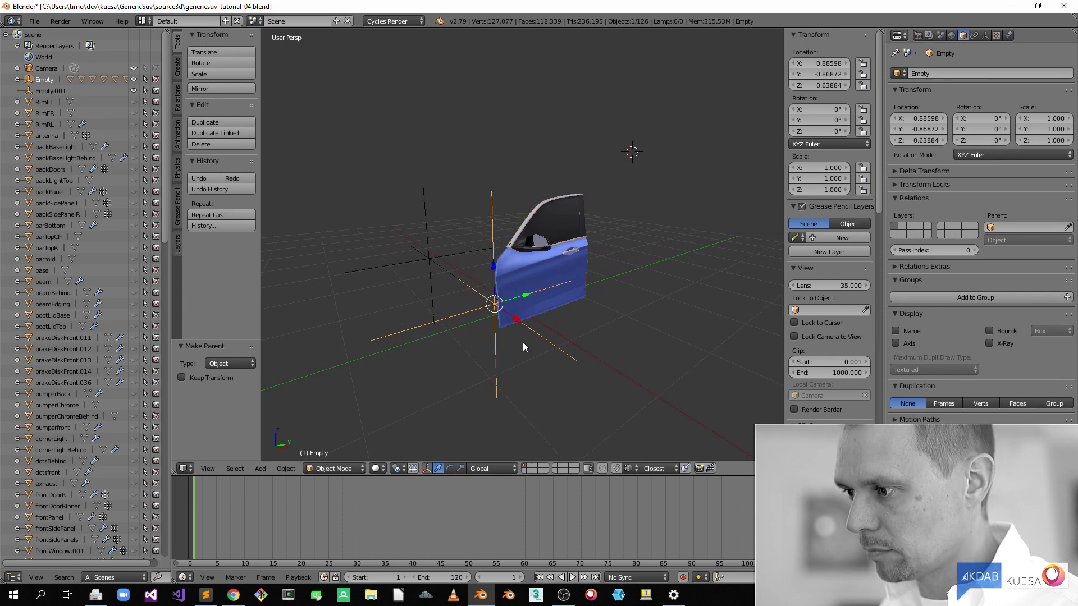
{"action": "middle_click_drag", "start_coordinate": [533, 359], "coordinate": [632, 365]}
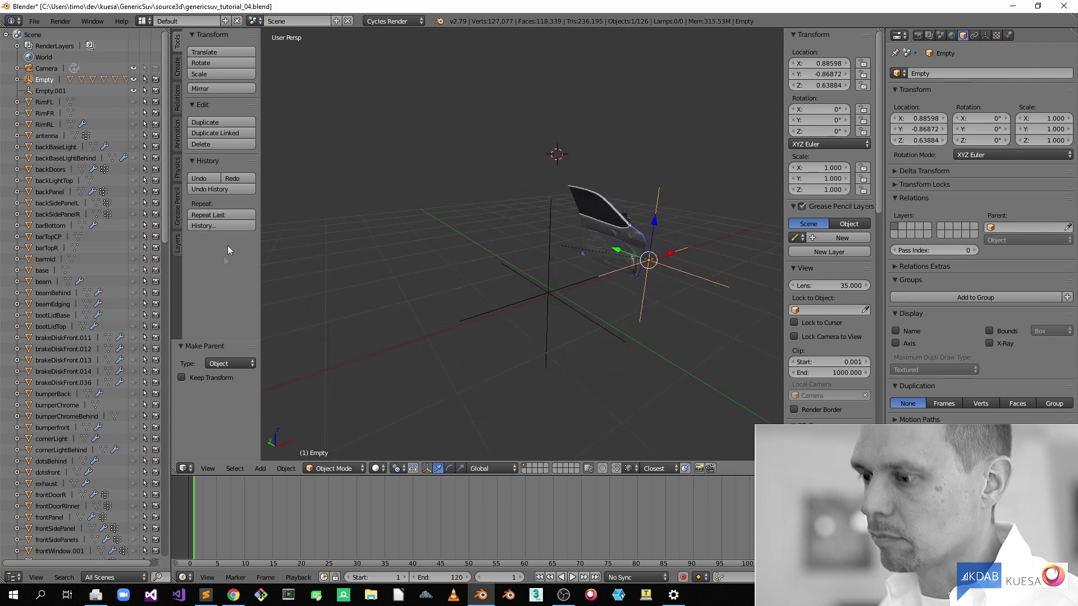
Step: Reveal all hidden objects and hide the front right door parts, including frontDoorR and sideWindowFrontNew
{"action": "key", "text": "alt+h"}
{"action": "middle_click_drag", "start_coordinate": [449, 235], "coordinate": [574, 242]}
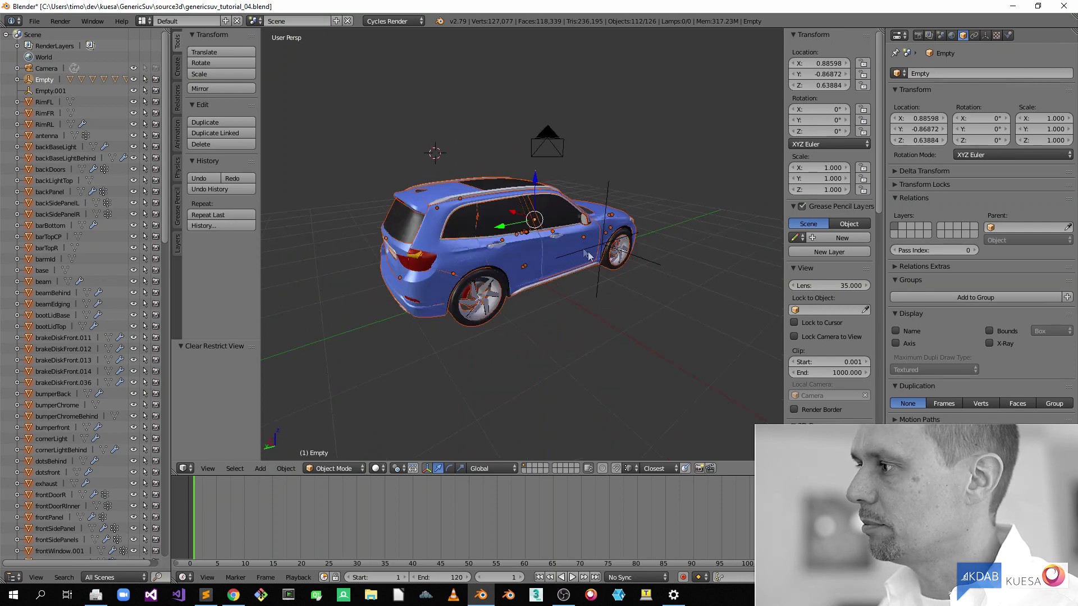
{"action": "right_click", "coordinate": [574, 241]}
{"action": "key", "text": "h"}
{"action": "scroll", "coordinate": [573, 241], "scroll_direction": "up", "scroll_amount": 5}
{"action": "right_click", "coordinate": [577, 203]}
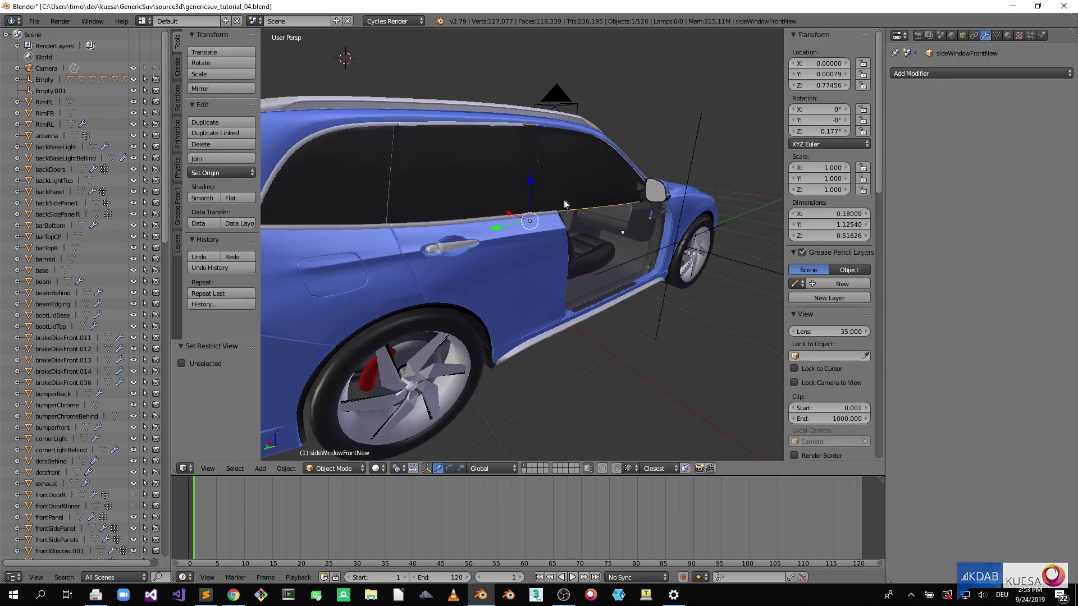
{"action": "key", "text": "h"}
{"action": "scroll", "coordinate": [660, 198], "scroll_direction": "down", "scroll_amount": 5}
{"action": "middle_click_drag", "start_coordinate": [660, 198], "coordinate": [505, 213]}
Step: Select all visible objects and unhide the front right door parts in the object list
{"action": "key", "text": "a"}
{"action": "scroll", "coordinate": [167, 223], "scroll_direction": "down", "scroll_amount": 2}
{"action": "scroll", "coordinate": [168, 223], "scroll_direction": "down", "scroll_amount": 10}
{"action": "left_click_drag", "start_coordinate": [133, 237], "coordinate": [133, 415]}
{"action": "scroll", "coordinate": [133, 273], "scroll_direction": "down", "scroll_amount": 18}
{"action": "scroll", "coordinate": [132, 310], "scroll_direction": "down", "scroll_amount": 4}
Step: Hide the selected rest of the car and show Empty.001 beside the isolated front right door
{"action": "middle_click_drag", "start_coordinate": [513, 250], "coordinate": [614, 250]}
{"action": "key", "text": "h"}
{"action": "left_click_drag", "start_coordinate": [165, 370], "coordinate": [164, 62]}
{"action": "left_click", "coordinate": [134, 91]}
{"action": "middle_click_drag", "start_coordinate": [519, 284], "coordinate": [522, 296]}
Step: Select all front right door parts with Empty.001 as the active object and parent them to it
{"action": "key", "text": "a"}
{"action": "key", "text": "a"}
{"action": "key", "text": "b"}
{"action": "left_click_drag", "start_coordinate": [725, 379], "coordinate": [452, 186]}
{"action": "right_click", "coordinate": [664, 265], "text": "shift"}
{"action": "key", "text": "ctrl+p"}
{"action": "left_click", "coordinate": [665, 267]}
Step: Reveal all hidden objects of the car and clear the selection
{"action": "key", "text": "alt+h"}
{"action": "middle_click_drag", "start_coordinate": [282, 275], "coordinate": [546, 303]}
{"action": "key", "text": "a"}
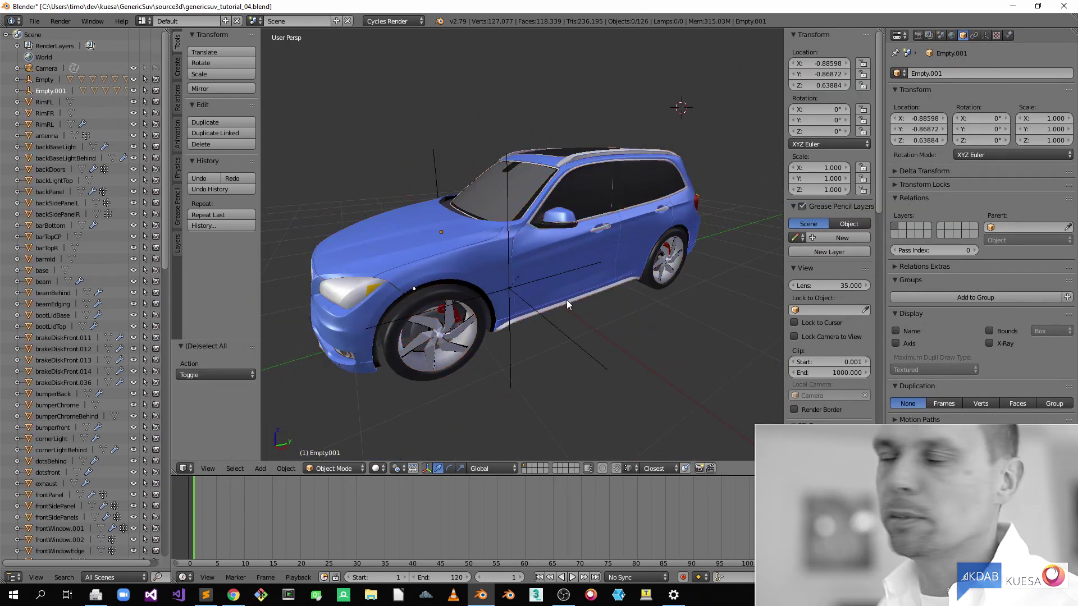
{"action": "middle_click_drag", "start_coordinate": [558, 295], "coordinate": [551, 291]}
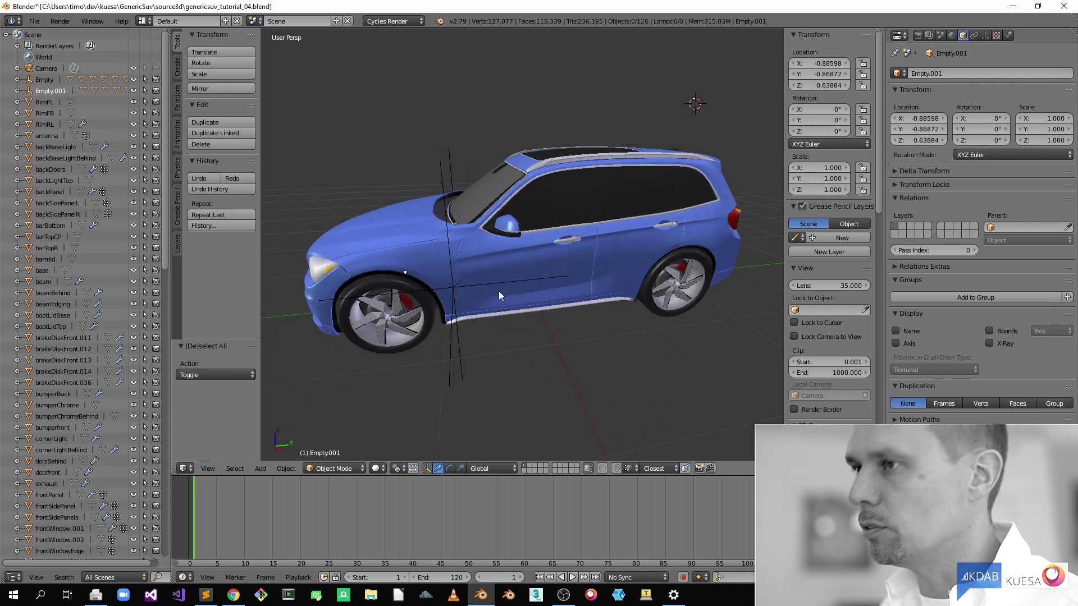
Step: Try rotating Empty about the global Z axis to test the front left door's opening
{"action": "left_click", "coordinate": [34, 80]}
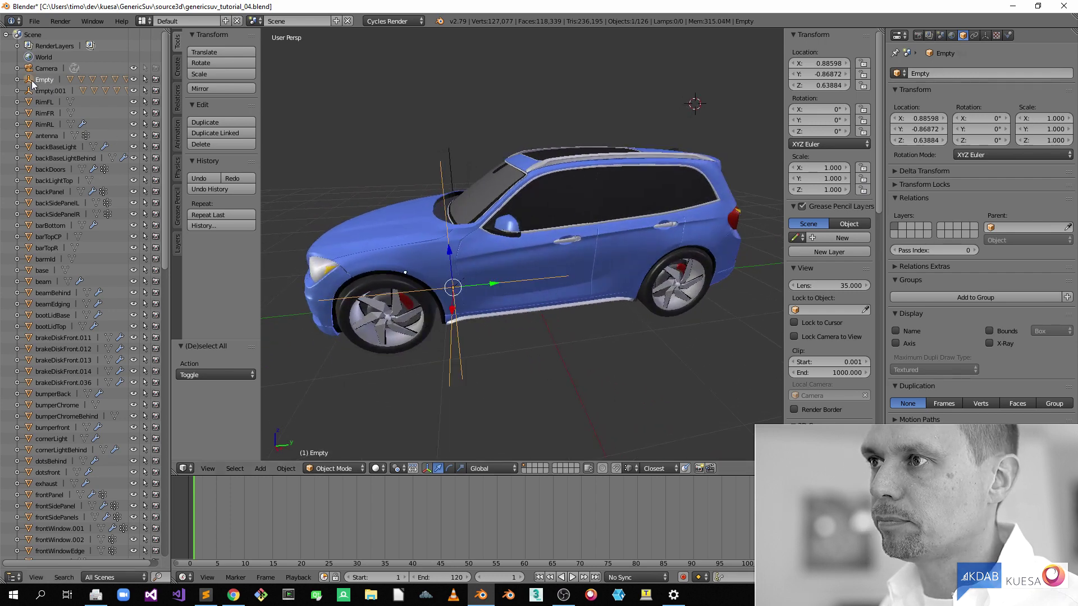
{"action": "middle_click_drag", "start_coordinate": [492, 313], "coordinate": [531, 315]}
{"action": "scroll", "coordinate": [531, 314], "scroll_direction": "down", "scroll_amount": 2}
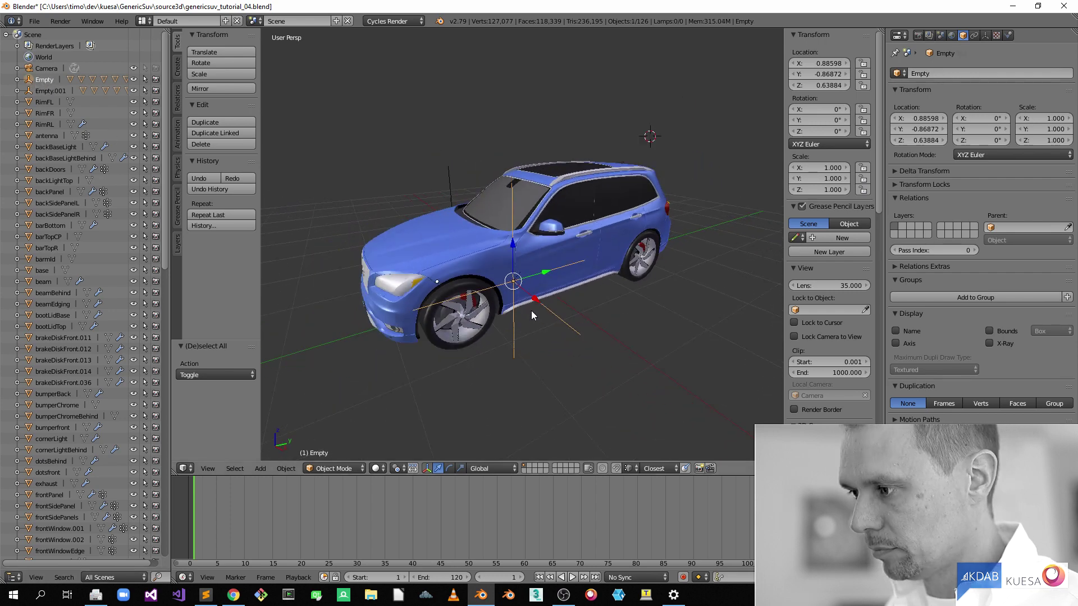
{"action": "key", "text": "r"}
{"action": "key", "text": "z"}
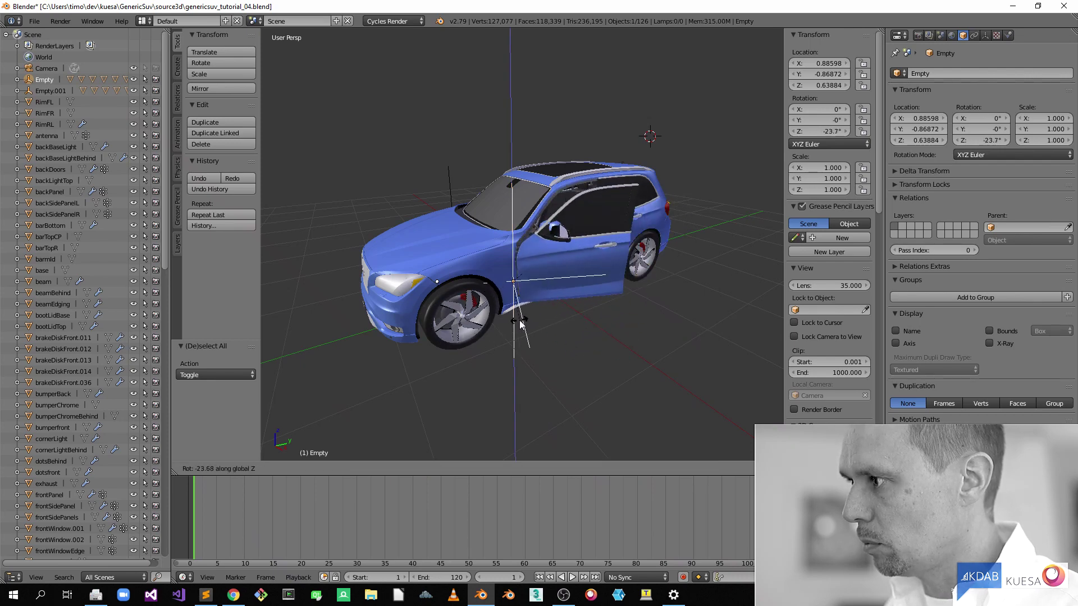
{"action": "right_click", "coordinate": [504, 324]}
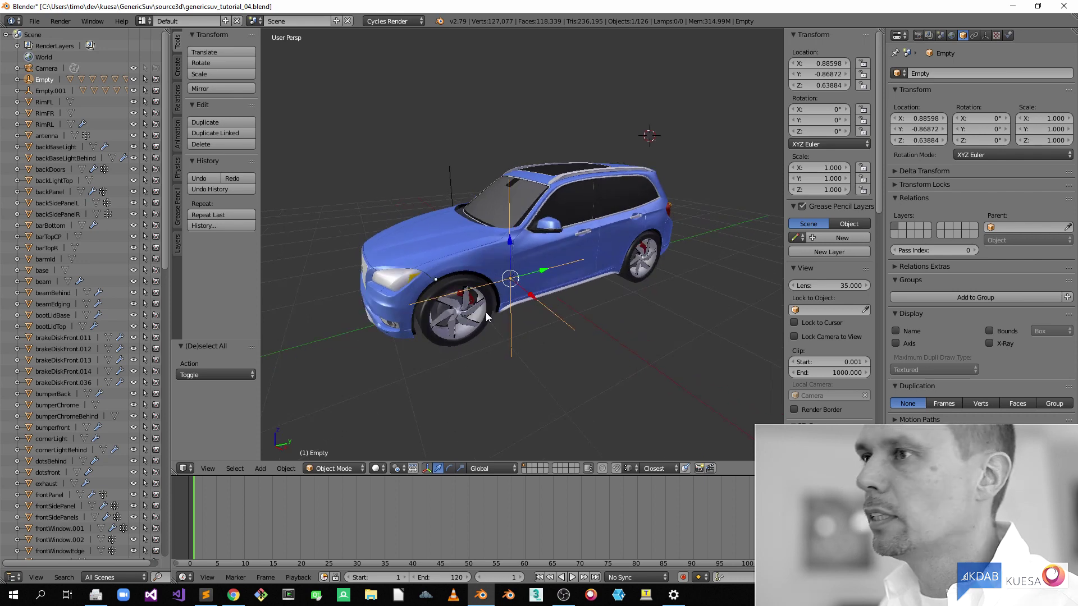
{"action": "middle_click_drag", "start_coordinate": [479, 266], "coordinate": [522, 276]}
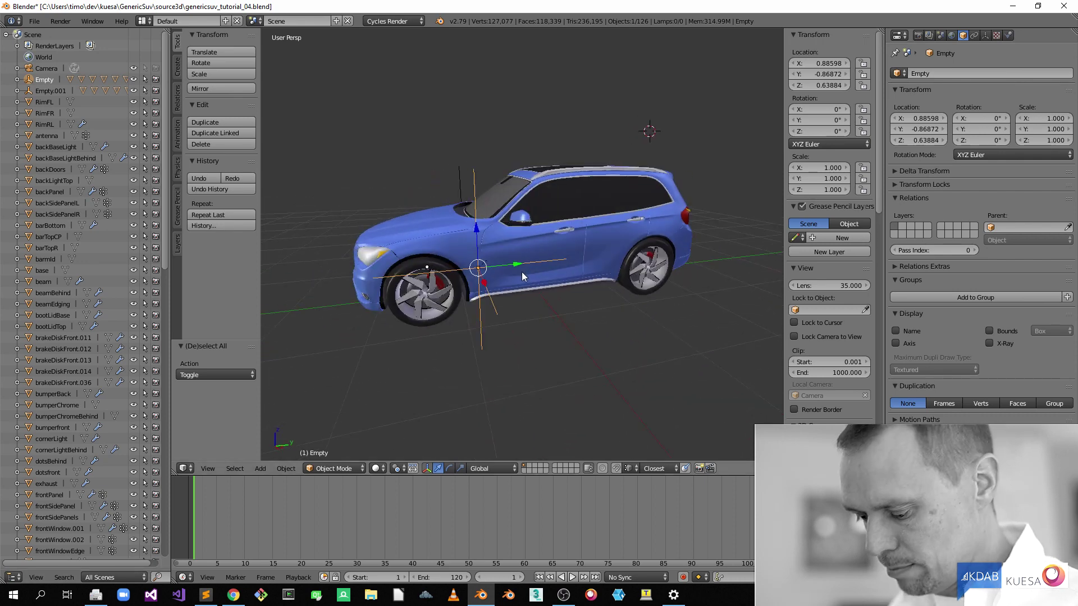
Step: Add a cube-shaped empty with nothing else selected and set its location to 0 on X, Y and Z
{"action": "key", "text": "a"}
{"action": "middle_click_drag", "start_coordinate": [509, 285], "coordinate": [532, 285]}
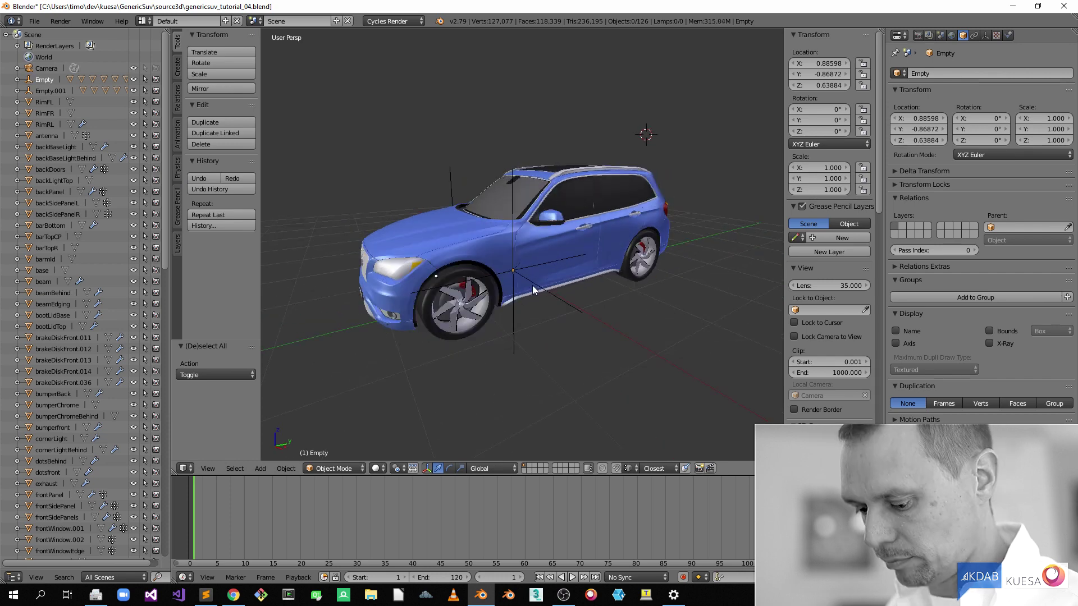
{"action": "key", "text": "shift+a"}
{"action": "mouse_move", "coordinate": [532, 286]}
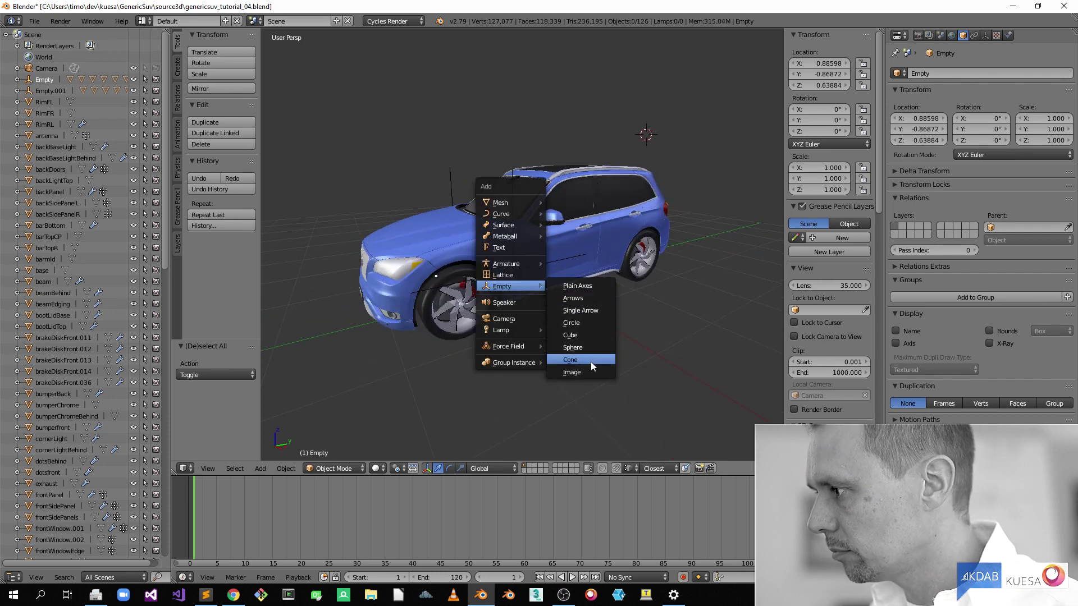
{"action": "left_click", "coordinate": [588, 336]}
{"action": "middle_click_drag", "start_coordinate": [588, 336], "coordinate": [704, 239]}
{"action": "left_click", "coordinate": [817, 62]}
{"action": "type", "text": "0"}
{"action": "key", "text": "Return"}
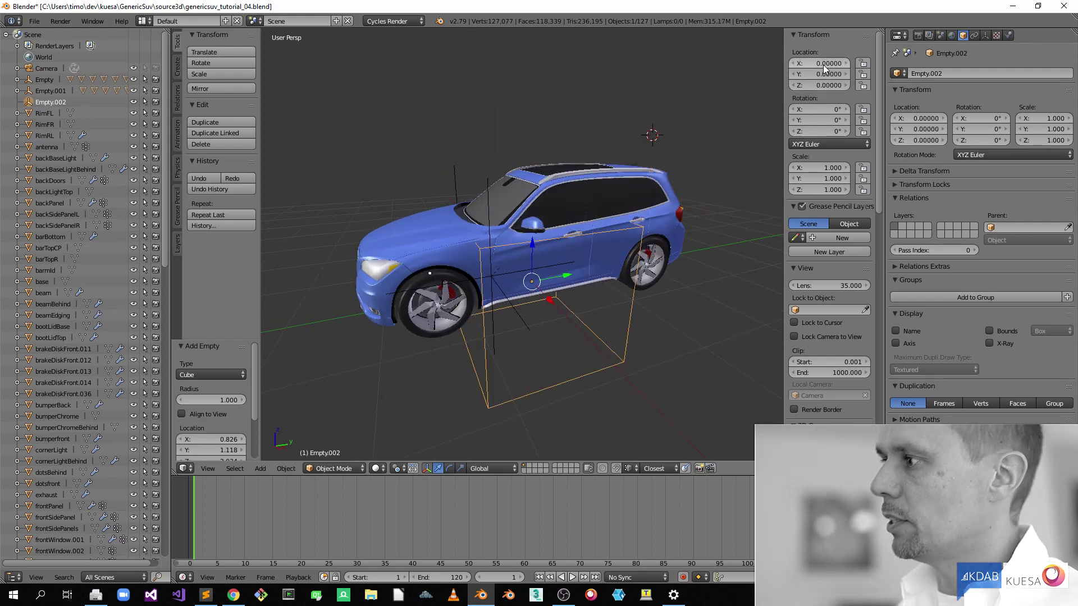
Step: Select all unparented car parts in the object list and parent them to the cube empty Empty.002 with the Object option
{"action": "middle_click_drag", "start_coordinate": [538, 269], "coordinate": [326, 213]}
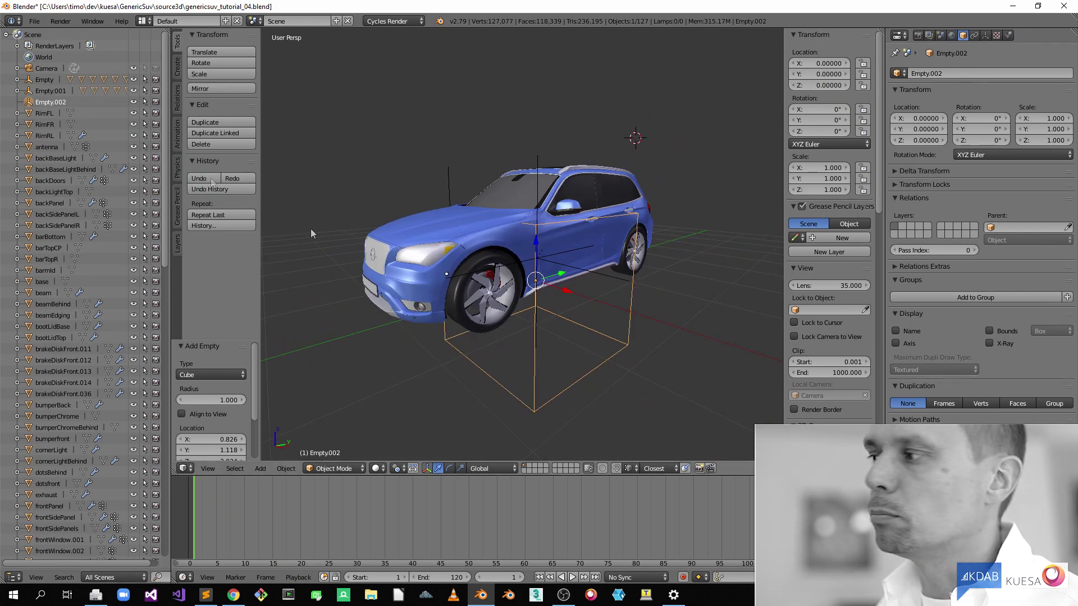
{"action": "left_click", "coordinate": [29, 113]}
{"action": "left_click", "coordinate": [30, 124], "text": "shift"}
{"action": "left_click", "coordinate": [29, 136], "text": "shift"}
{"action": "left_click", "coordinate": [29, 147], "text": "shift"}
{"action": "left_click", "coordinate": [29, 270], "text": "shift"}
{"action": "left_click", "coordinate": [29, 382], "text": "shift"}
{"action": "scroll", "coordinate": [30, 383], "scroll_direction": "down", "scroll_amount": 4}
{"action": "left_click", "coordinate": [30, 340], "text": "shift"}
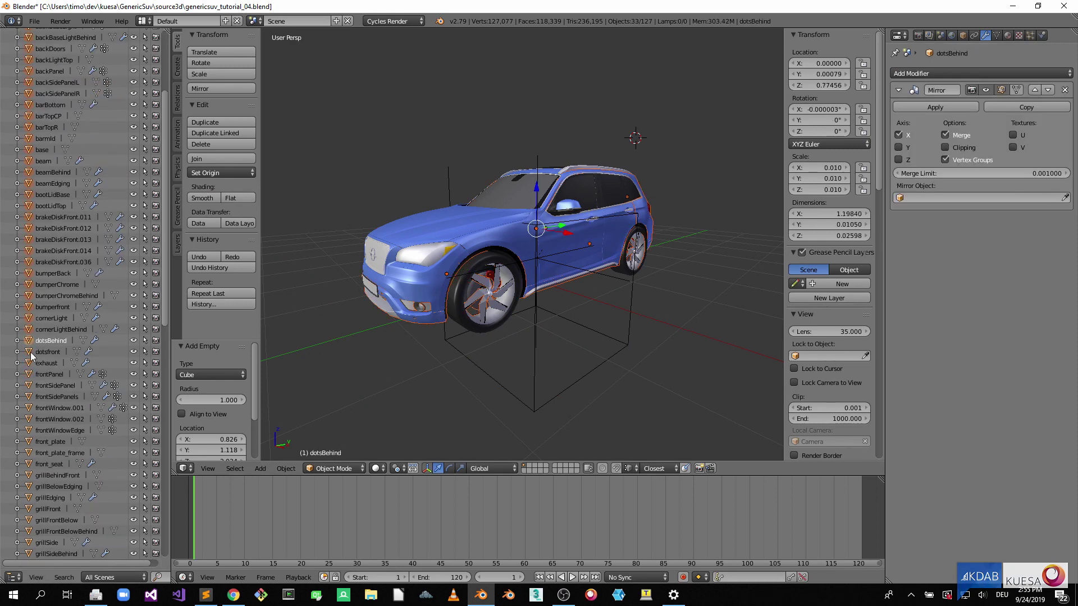
{"action": "left_click", "coordinate": [30, 352], "text": "shift"}
{"action": "scroll", "coordinate": [31, 362], "scroll_direction": "down", "scroll_amount": 6}
{"action": "left_click", "coordinate": [32, 382], "text": "shift"}
{"action": "scroll", "coordinate": [31, 393], "scroll_direction": "down", "scroll_amount": 7}
{"action": "left_click", "coordinate": [28, 469], "text": "shift"}
{"action": "scroll", "coordinate": [29, 449], "scroll_direction": "down", "scroll_amount": 6}
{"action": "left_click", "coordinate": [29, 431], "text": "shift"}
{"action": "scroll", "coordinate": [29, 432], "scroll_direction": "down", "scroll_amount": 5}
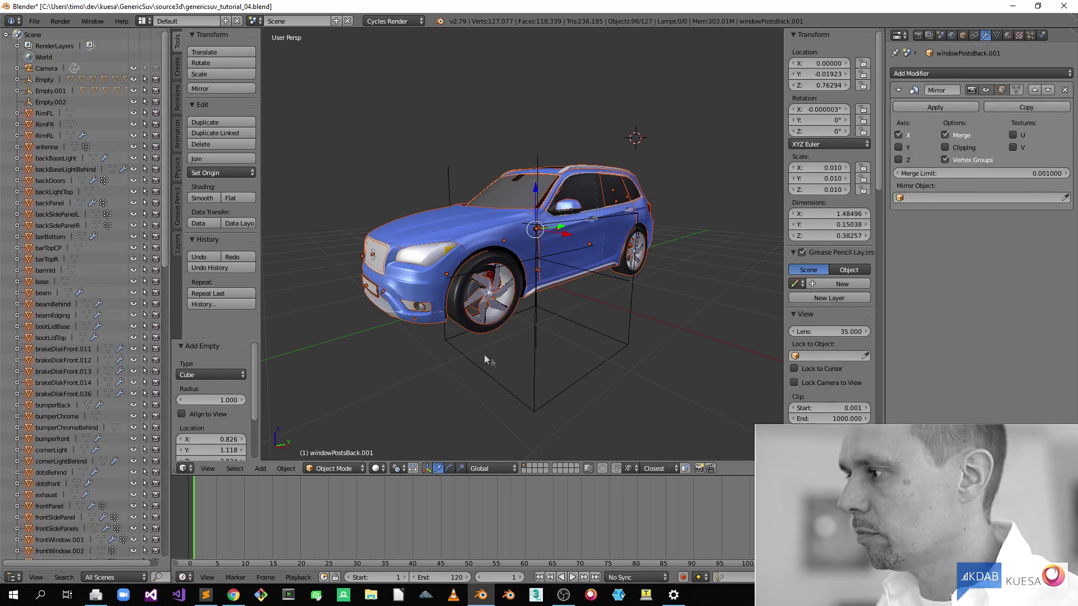
{"action": "right_click", "coordinate": [534, 370], "text": "shift"}
{"action": "key", "text": "ctrl+p"}
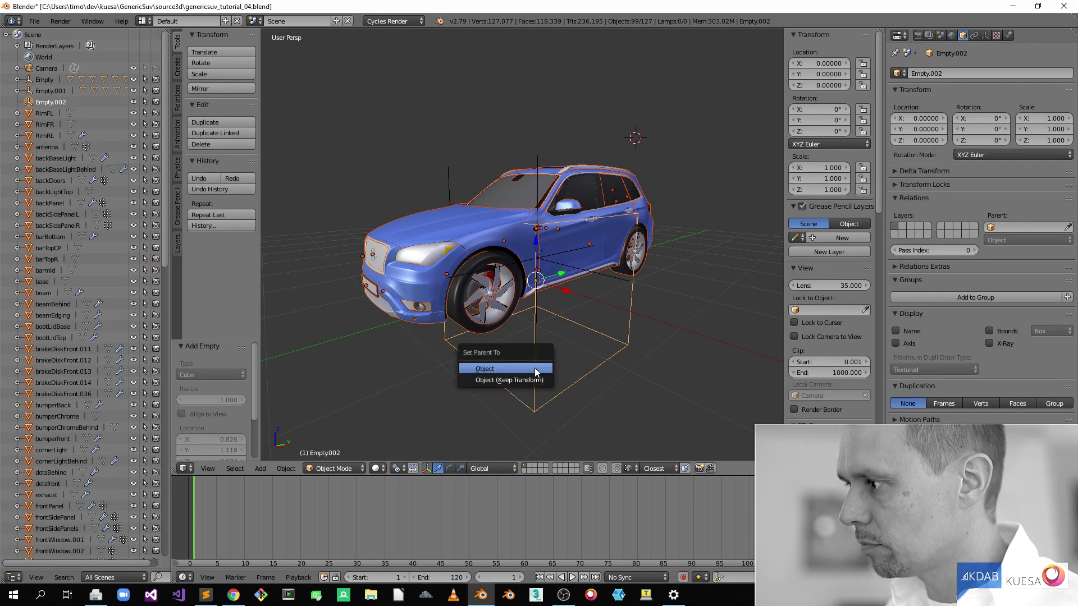
{"action": "left_click", "coordinate": [534, 368]}
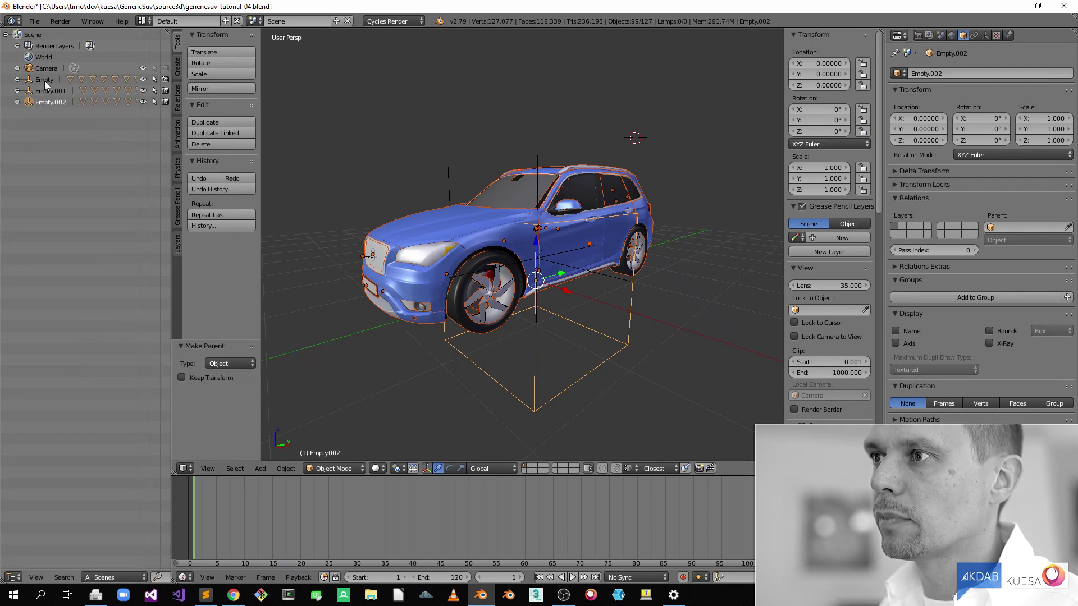
Step: Rename Empty.002 to car, Empty.001 to doorR and Empty to doorL
{"action": "double_click", "coordinate": [40, 102]}
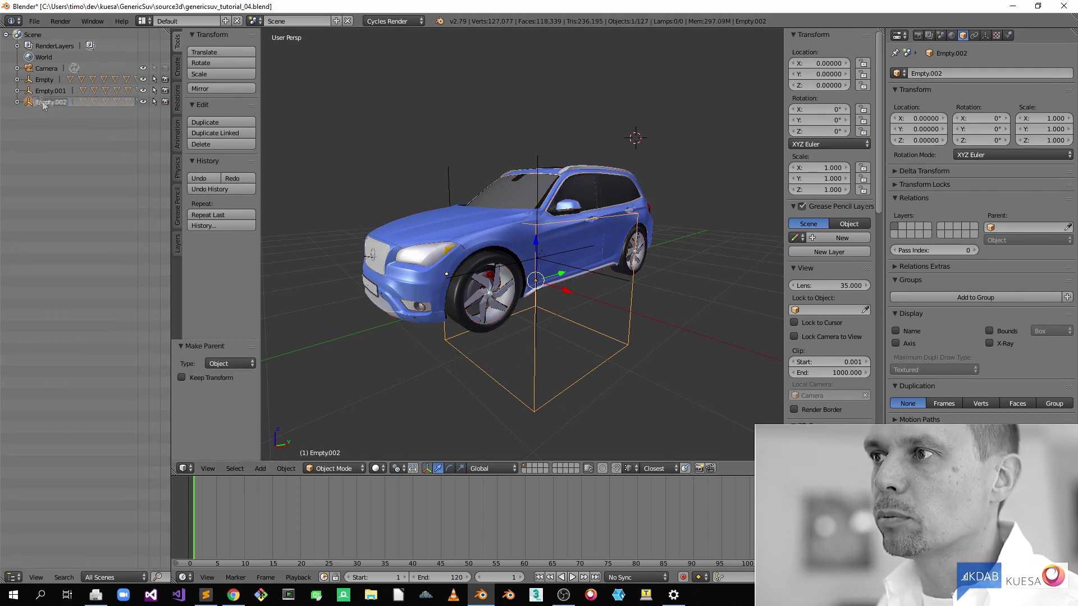
{"action": "type", "text": "car"}
{"action": "key", "text": "Return"}
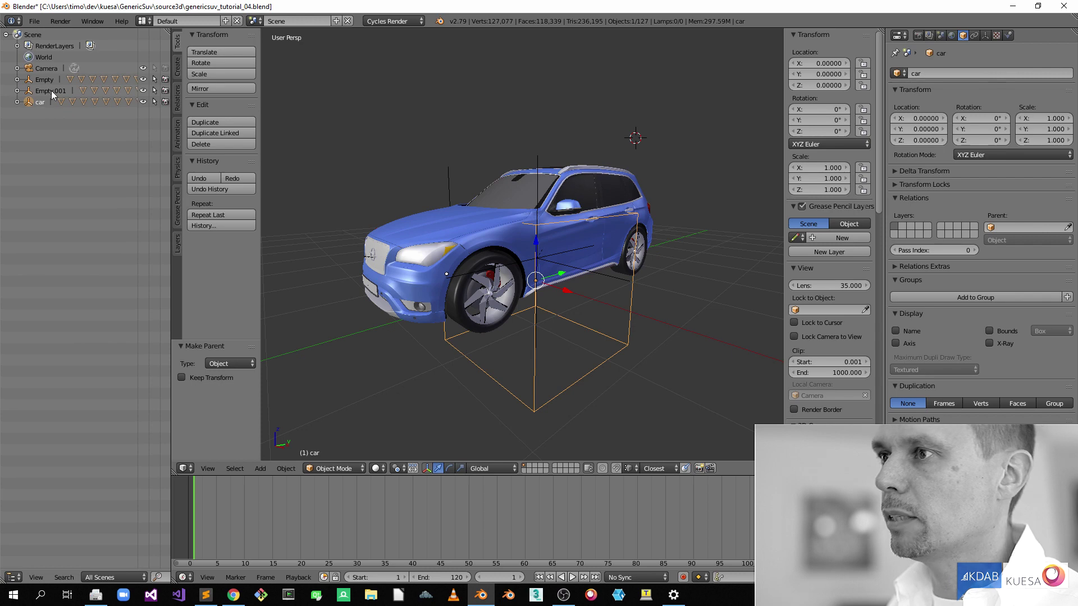
{"action": "double_click", "coordinate": [50, 91]}
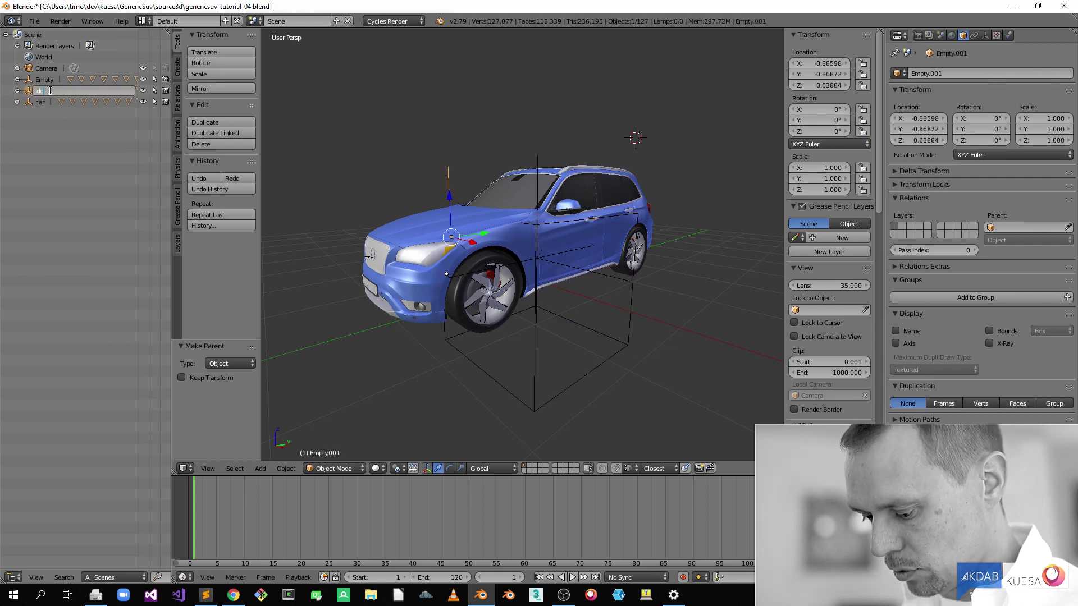
{"action": "type", "text": "doorR"}
{"action": "key", "text": "Return"}
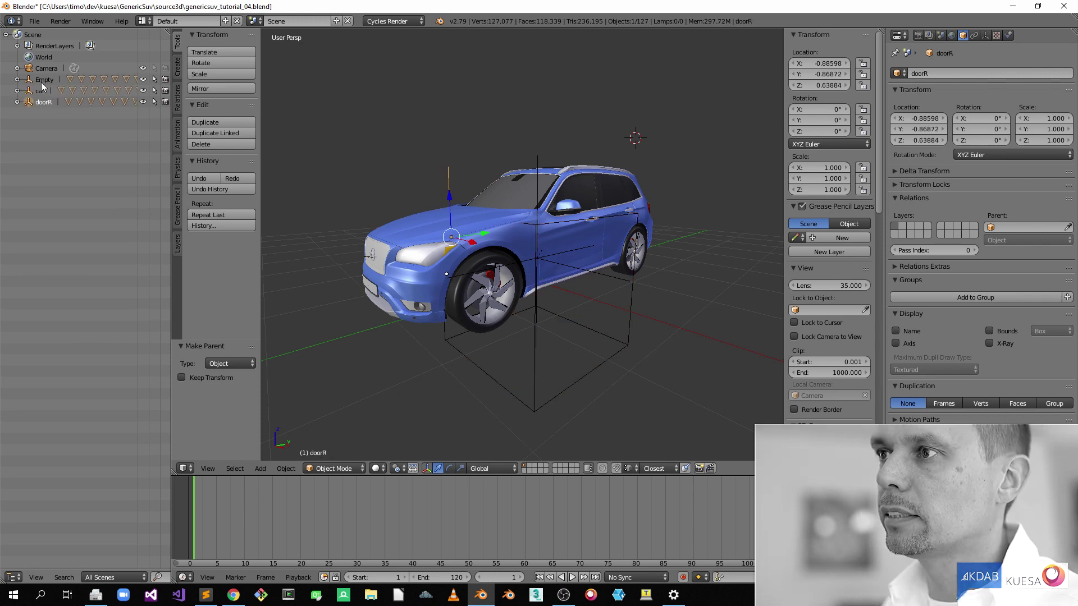
{"action": "double_click", "coordinate": [45, 80]}
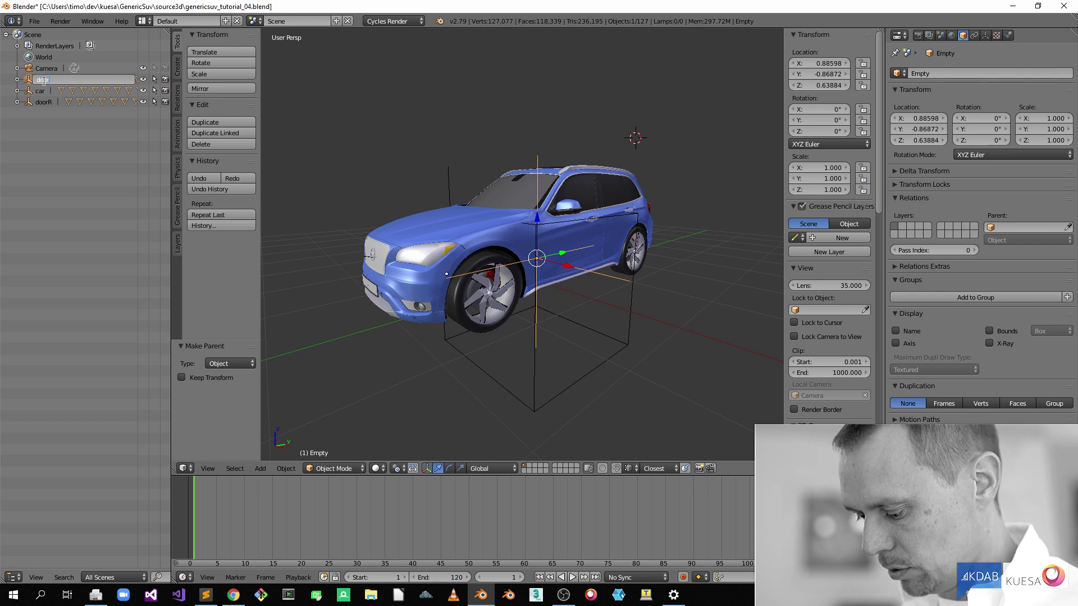
{"action": "type", "text": "doorL"}
{"action": "key", "text": "Return"}
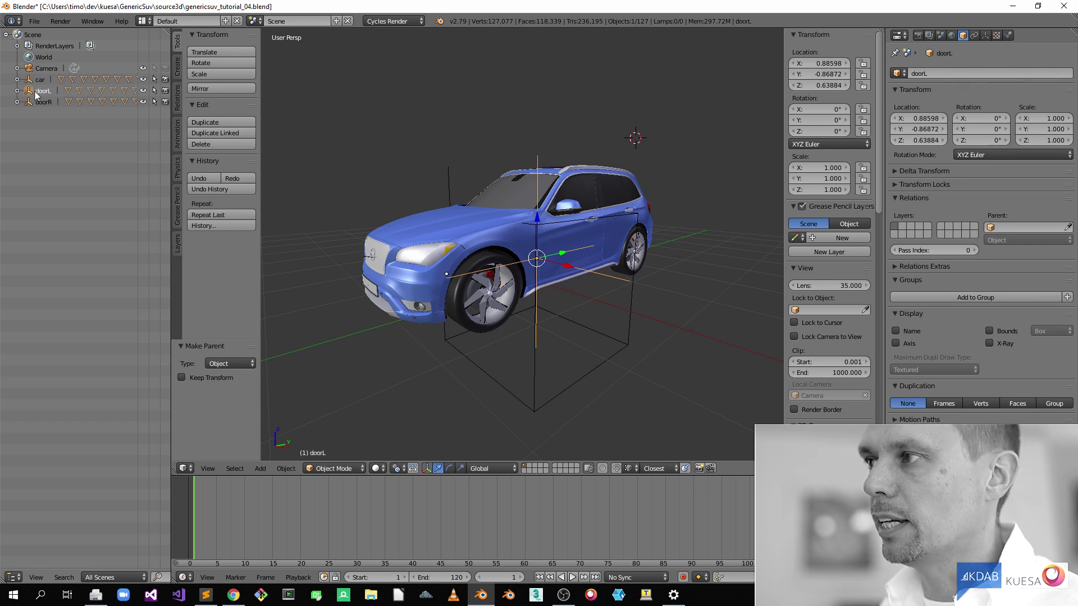
Step: Parent the doorL and doorR empties to the car empty
{"action": "middle_click_drag", "start_coordinate": [562, 230], "coordinate": [559, 238]}
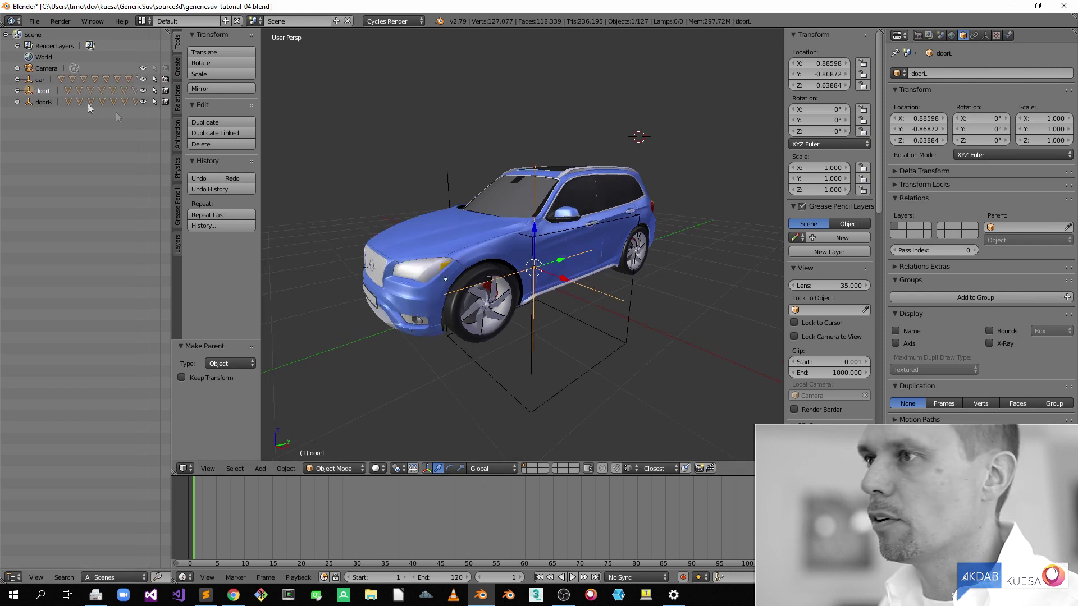
{"action": "left_click", "coordinate": [32, 103], "text": "ctrl"}
{"action": "left_click", "coordinate": [30, 81], "text": "ctrl"}
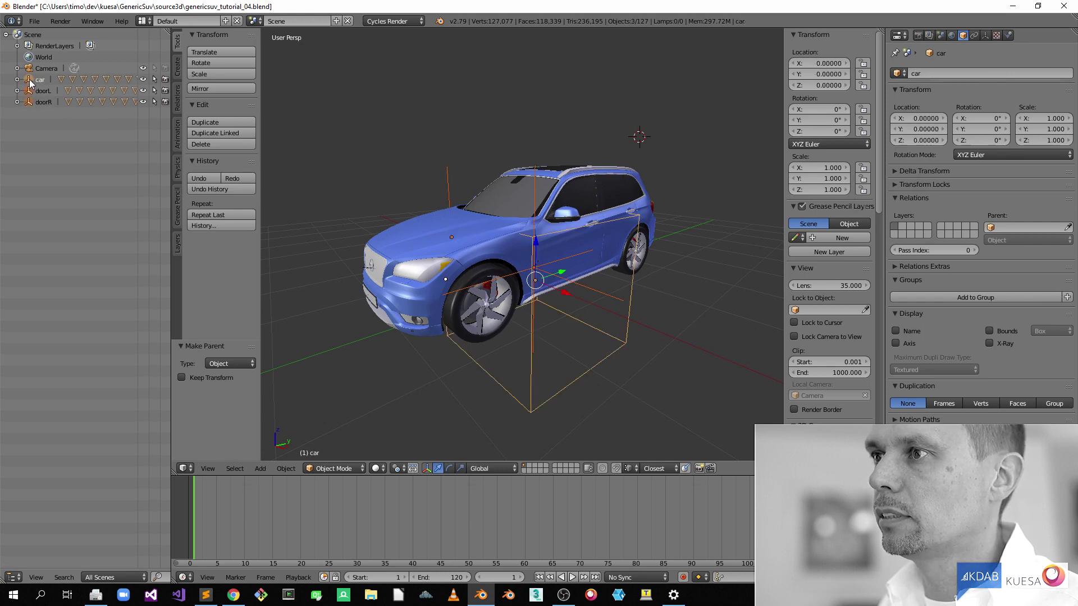
{"action": "key", "text": "ctrl+p"}
{"action": "left_click", "coordinate": [618, 298]}
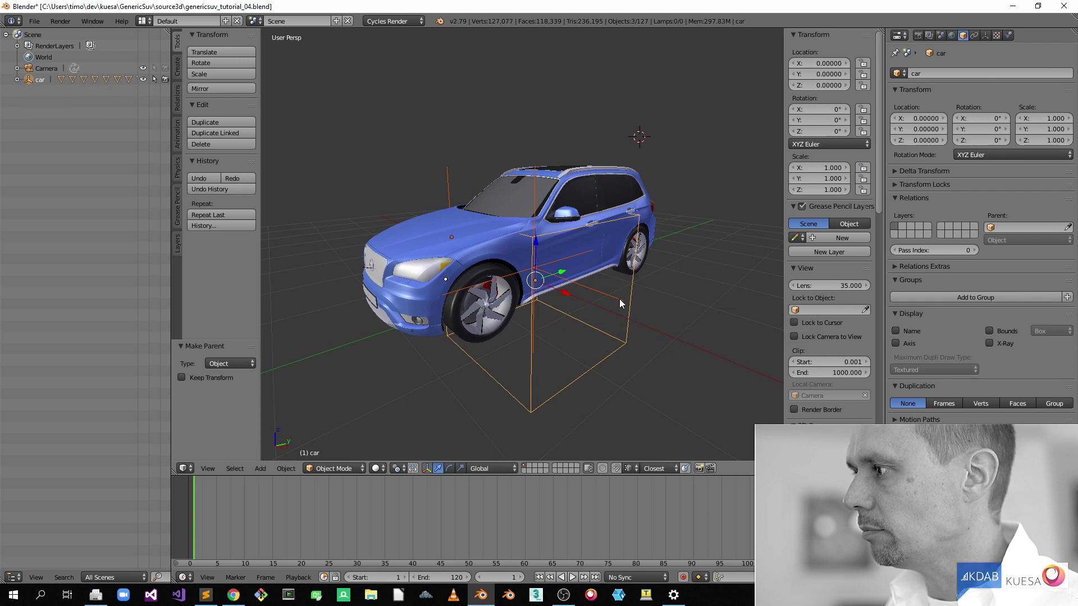
Step: Try moving the car empty about -1.136 along the global Y axis to test the hierarchy, and undo the move
{"action": "middle_click_drag", "start_coordinate": [691, 309], "coordinate": [554, 303]}
{"action": "right_click", "coordinate": [587, 369]}
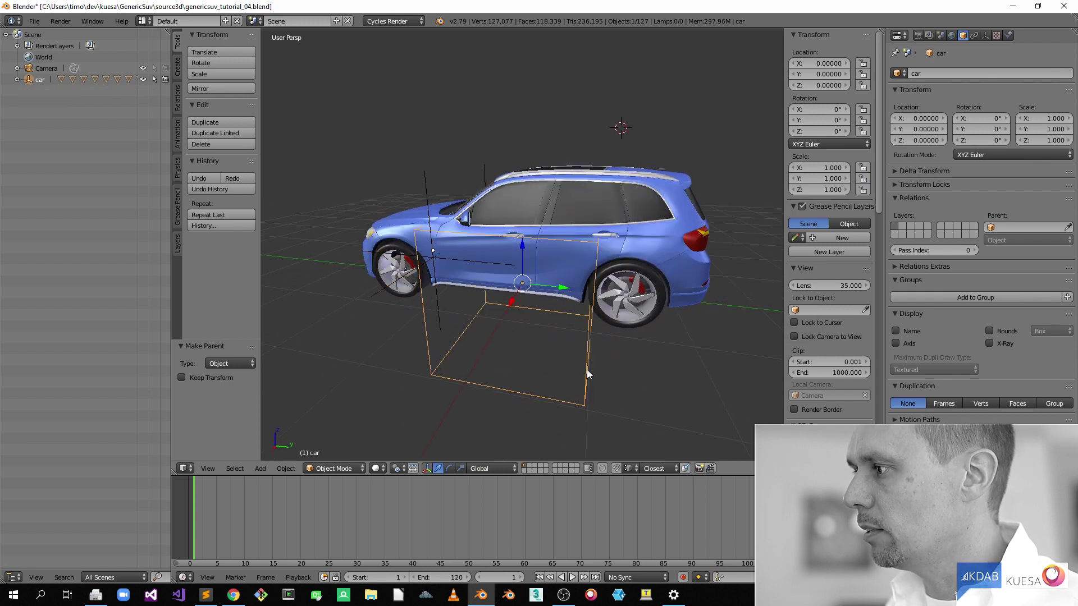
{"action": "key", "text": "g"}
{"action": "key", "text": "y"}
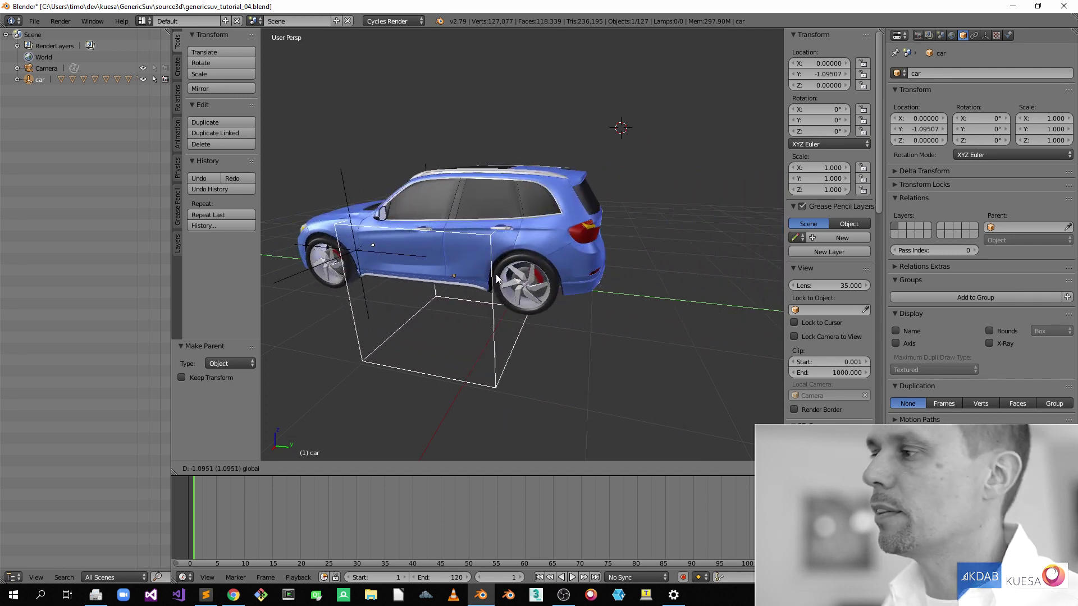
{"action": "left_click", "coordinate": [494, 274]}
{"action": "key", "text": "ctrl+z"}
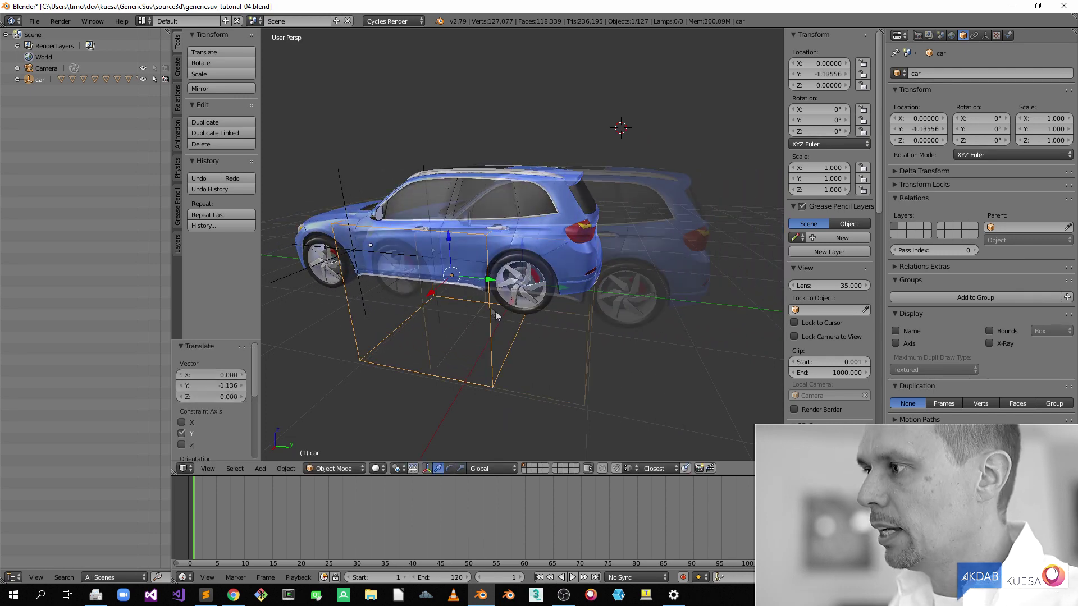
Step: Try rotating the doorL empty about the global Z axis to test the door inside the car hierarchy
{"action": "right_click", "coordinate": [438, 303]}
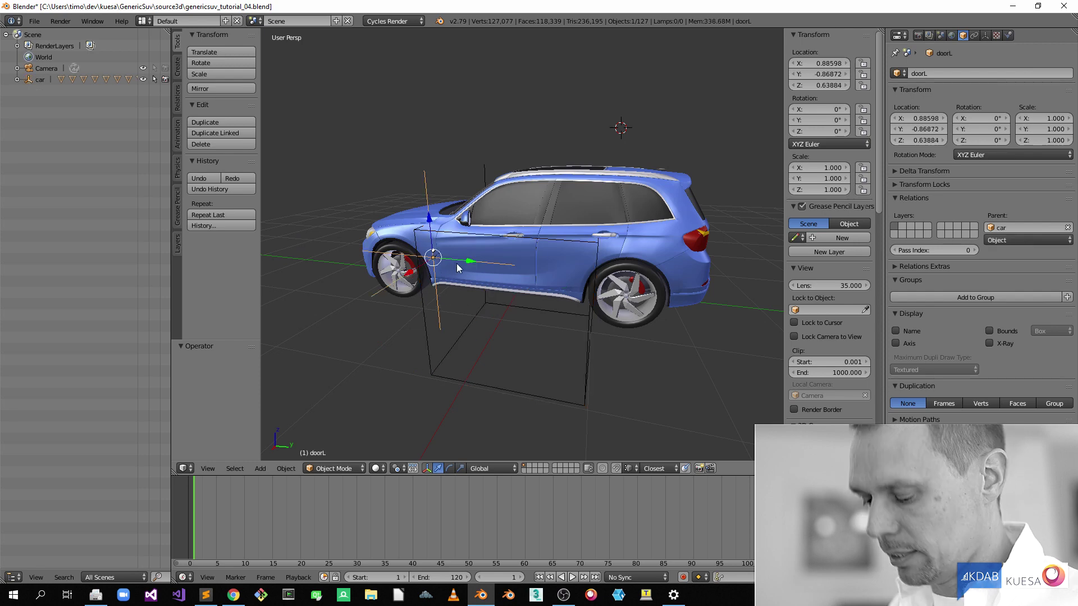
{"action": "key", "text": "r"}
{"action": "key", "text": "z"}
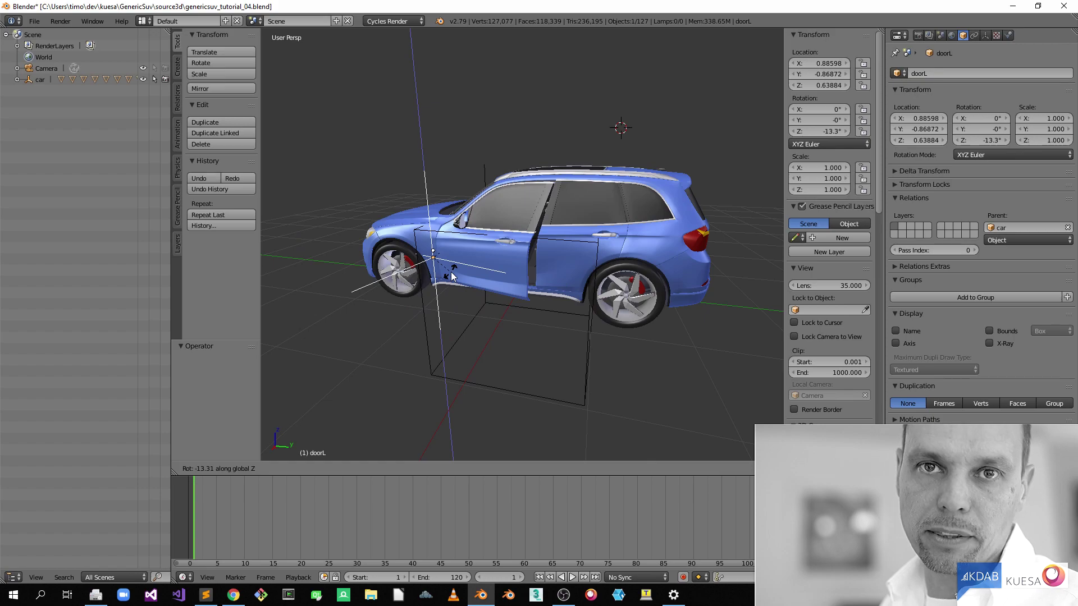
{"action": "key", "text": "Escape"}
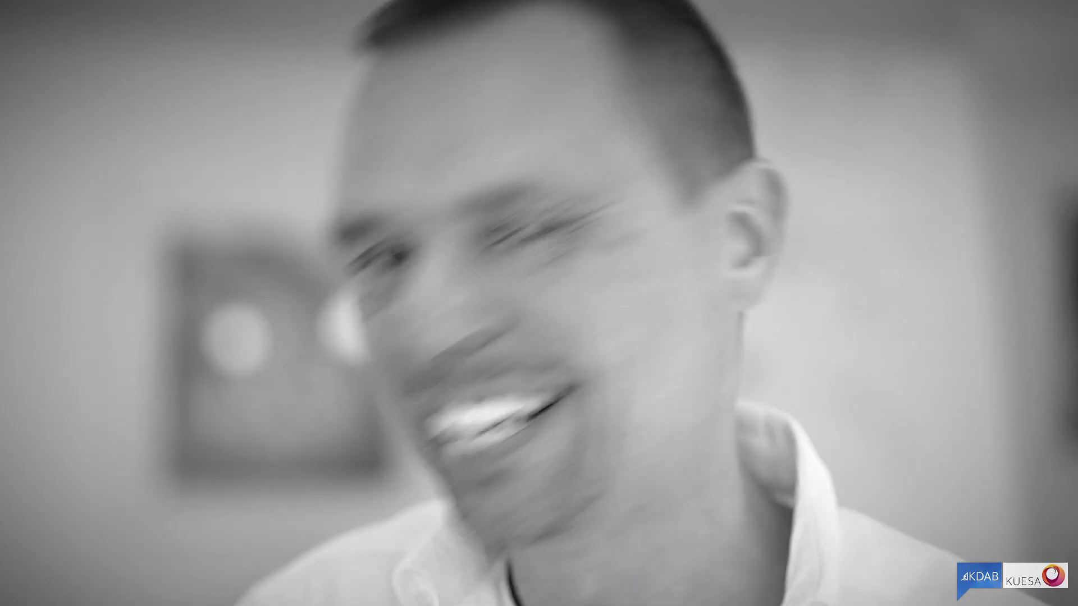